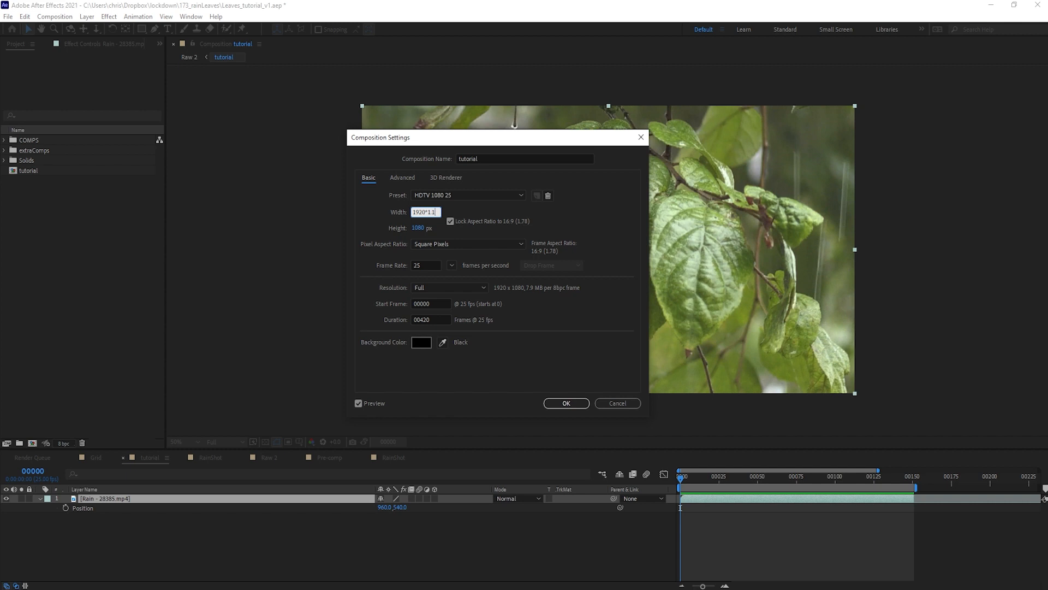
Enlarge the tutorial composition to leave a border around the leaf footage and play it back to check for clipping.
key(Return)
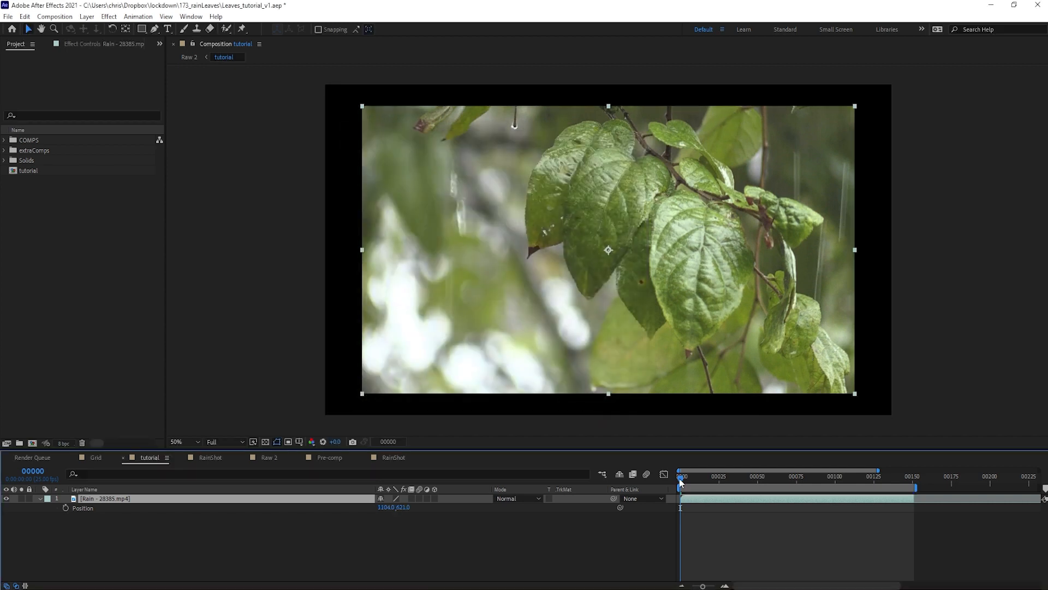
drag(682, 480, 823, 501)
key(space)
Pre-compose the rain footage layer as "ExpandedFootage" with all attributes moved into the new composition.
key(ctrl+shift+c)
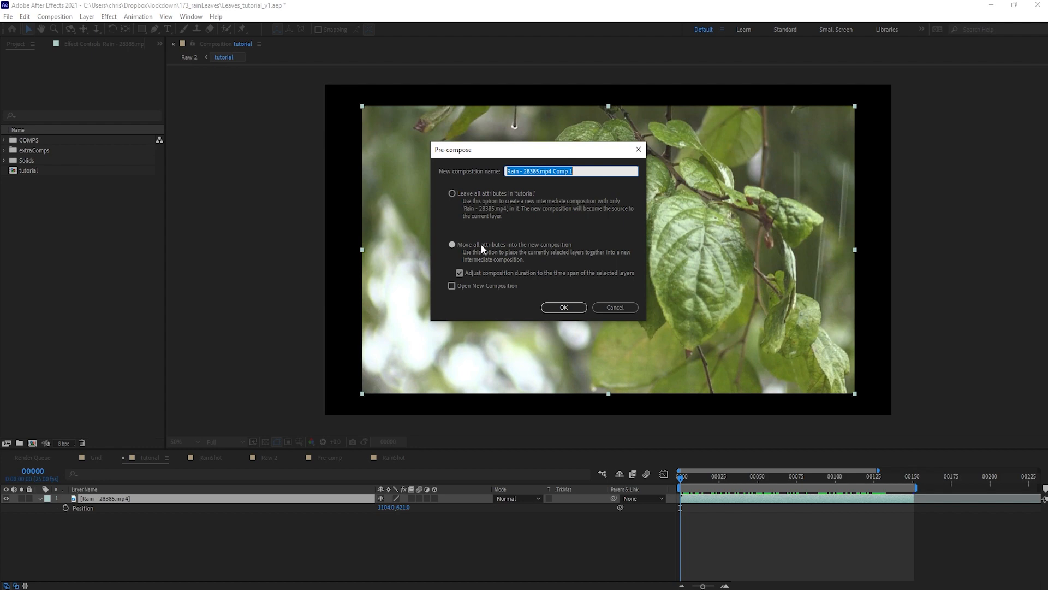
text(ExpandedFootage)
key(Return)
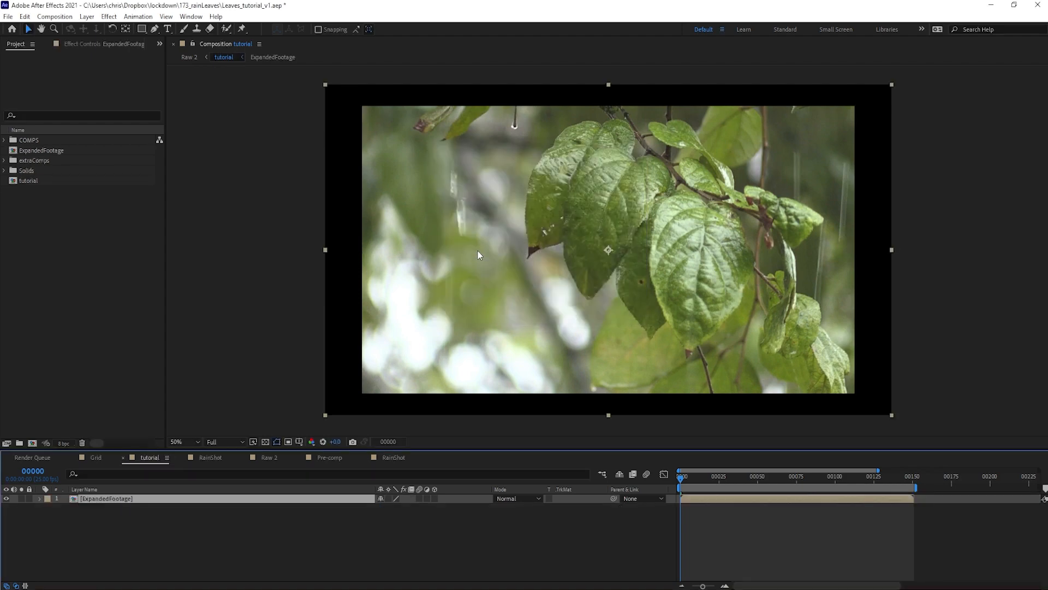
Apply the Lockdown effect to the ExpandedFootage layer and open its popout tracking window.
click(109, 17)
click(120, 38)
click(121, 75)
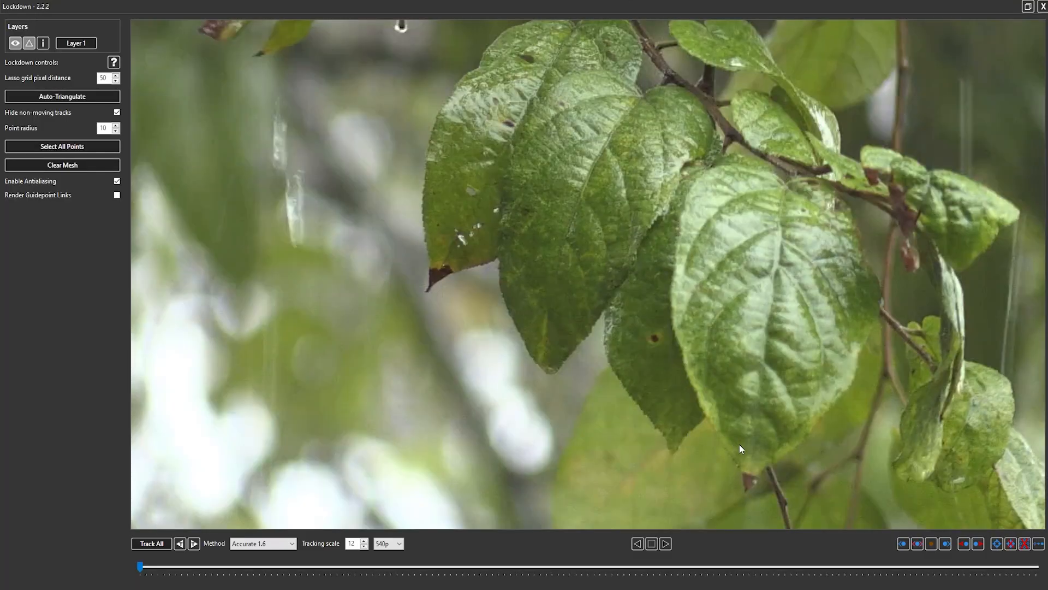
Place tracking points on the large front leaf and track them through all frames.
ctrl+click(761, 386)
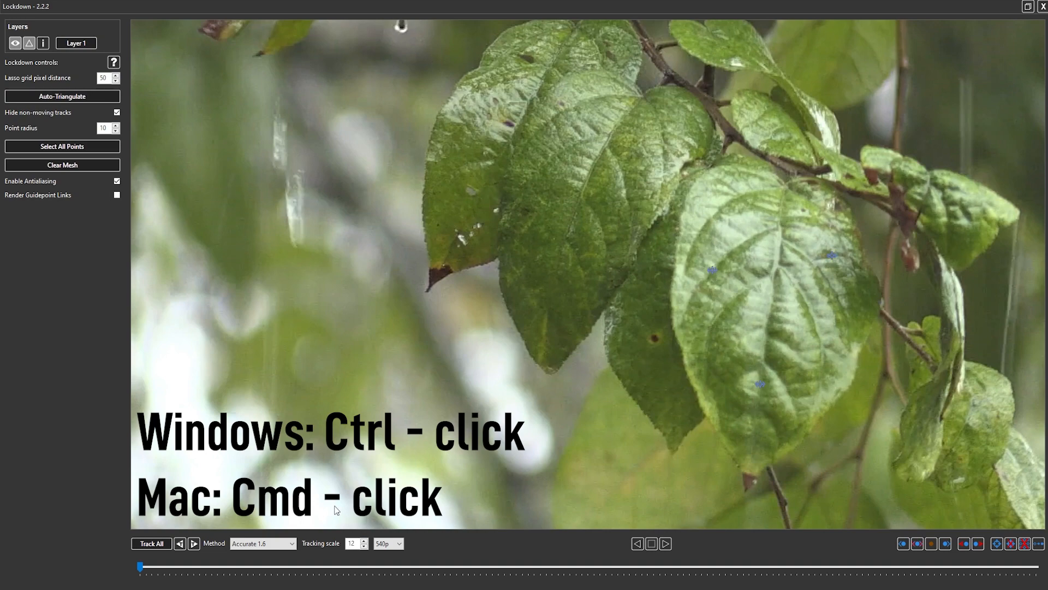
drag(140, 566, 28, 531)
click(152, 543)
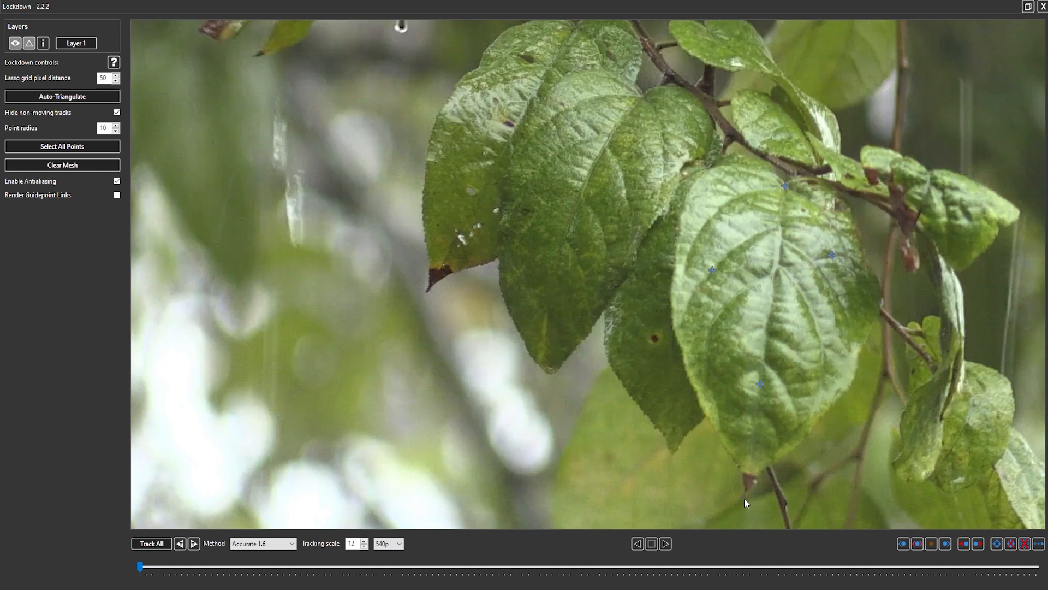
Surround the front leaf with outline points and auto-triangulate them into a mesh with the tracked points.
click(652, 276)
click(667, 195)
click(63, 96)
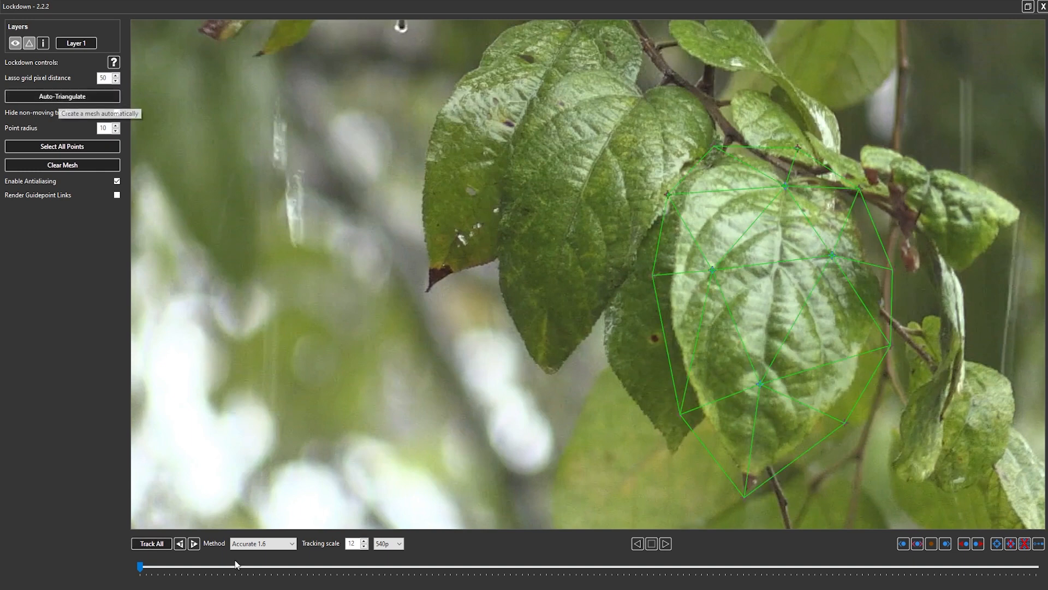
mouse_move(138, 566)
mouse_down()
mouse_move(1006, 568)
mouse_move(145, 568)
mouse_up()
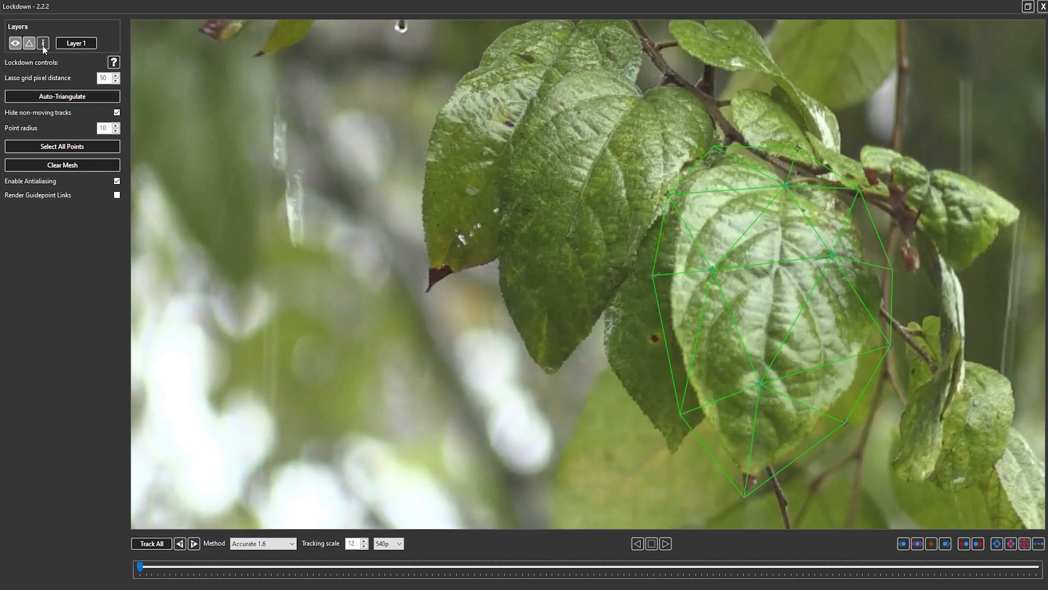
Set the mesh's partial-track interpolation to Position/scale/rotate and scrub through the shot to check it.
click(43, 43)
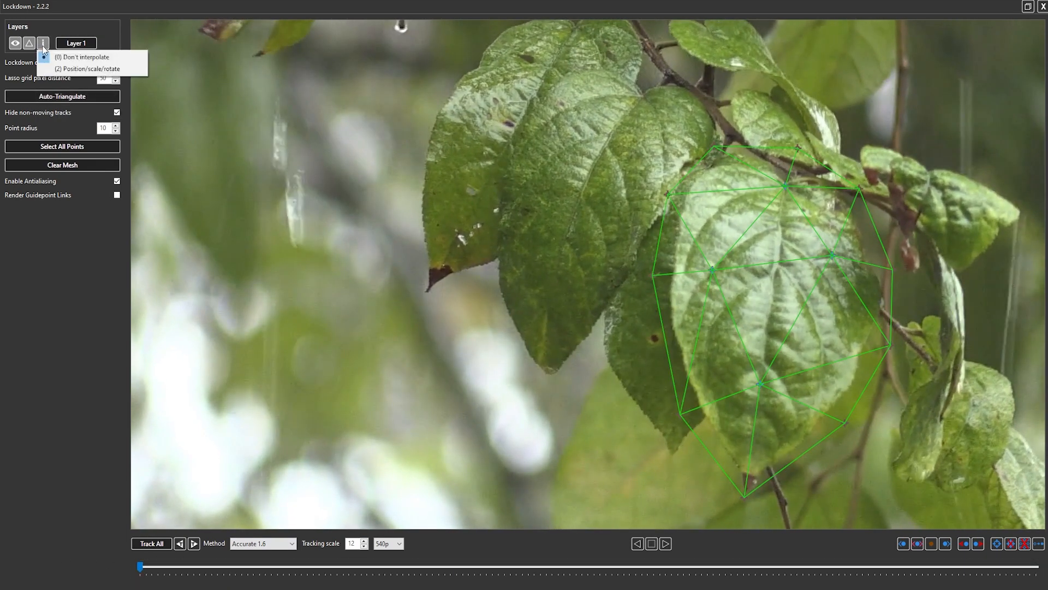
click(70, 68)
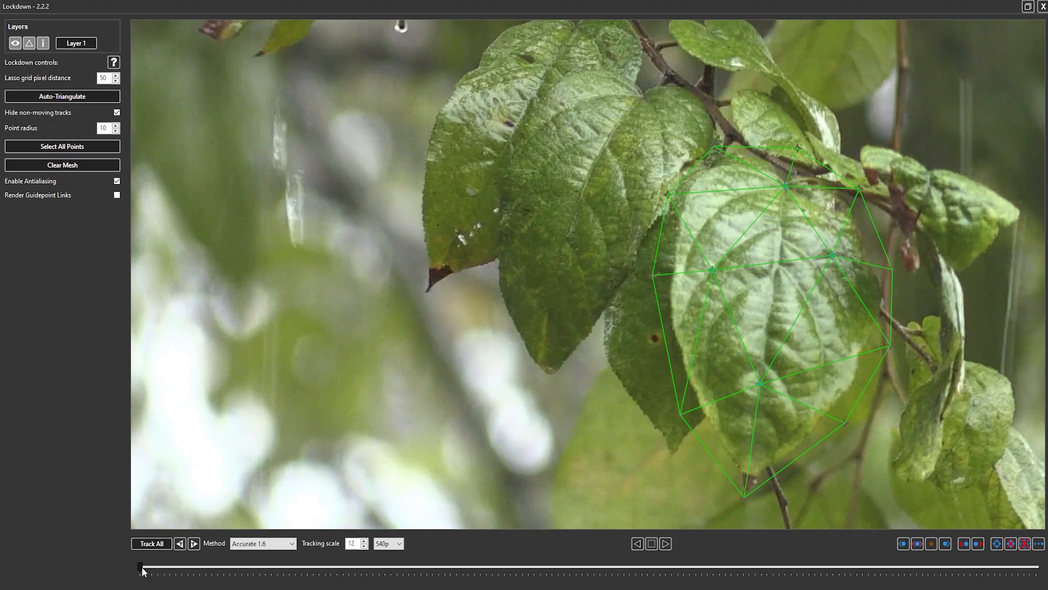
drag(142, 570, 1, 551)
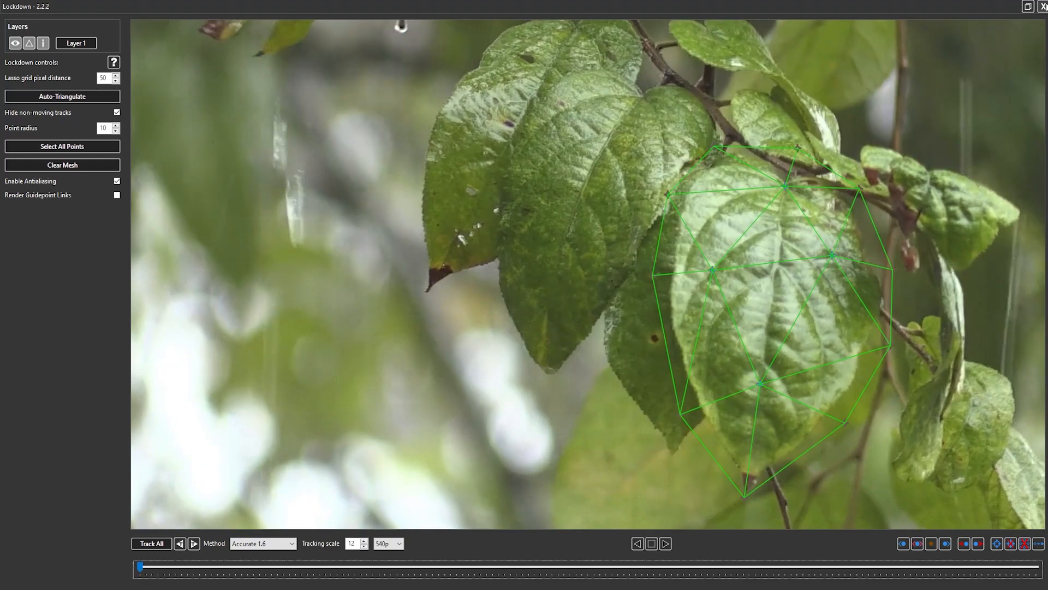
Close the Lockdown window and all timelines other than the tutorial composition's.
click(1043, 7)
right_click(147, 458)
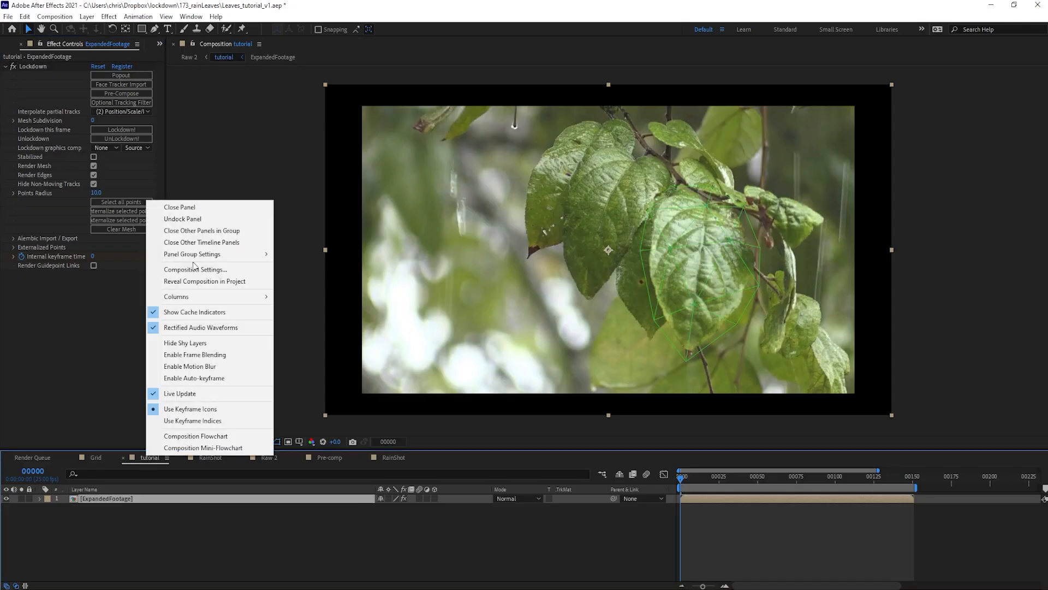
click(199, 243)
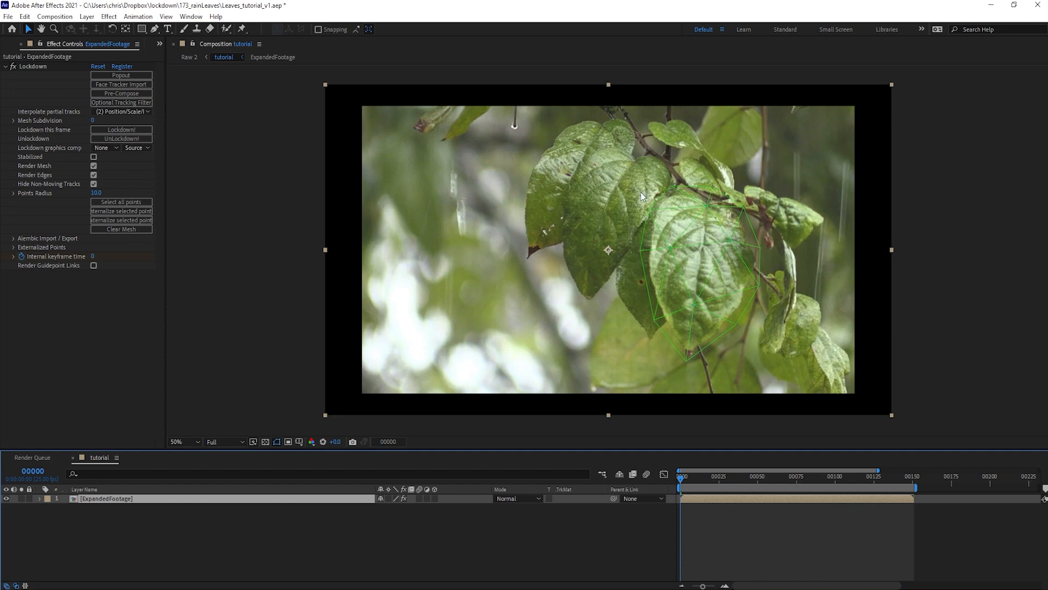
Lock down the leaf mesh at frame 0, hide the Background layer, and preview the tracked checkerboard on its own.
click(141, 129)
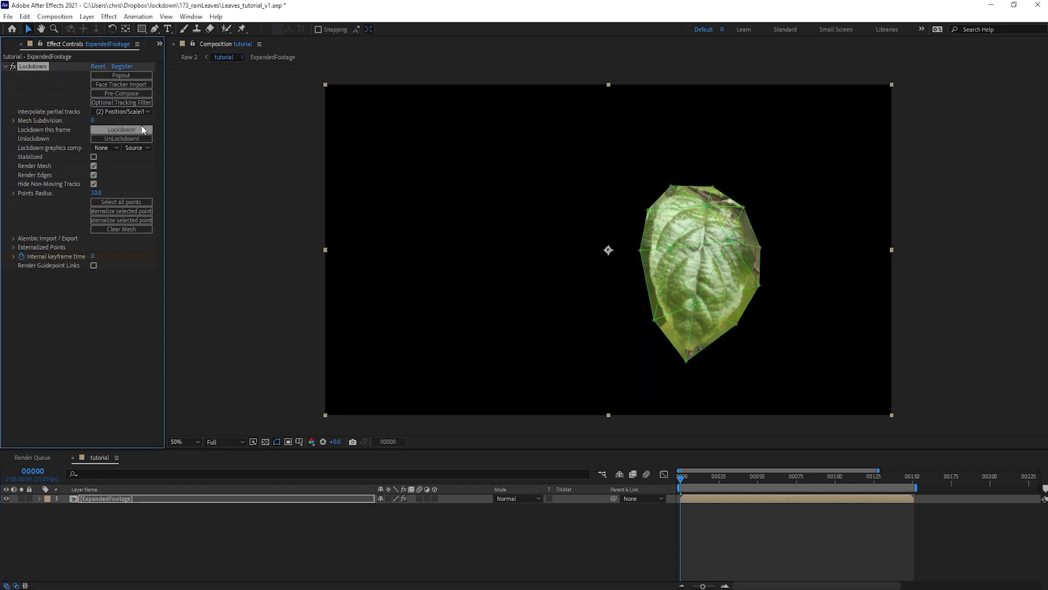
click(104, 516)
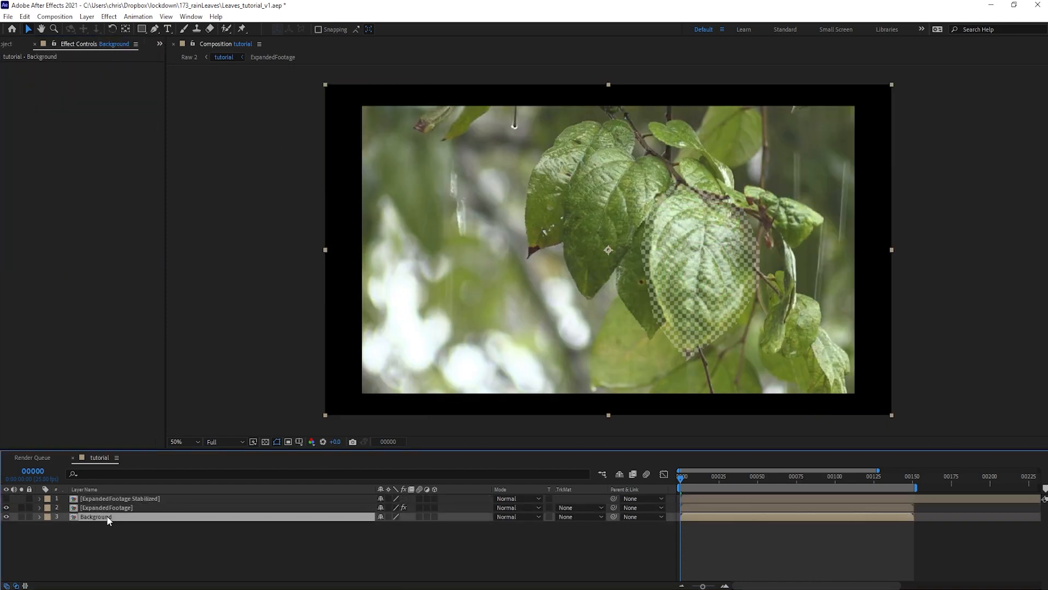
click(6, 516)
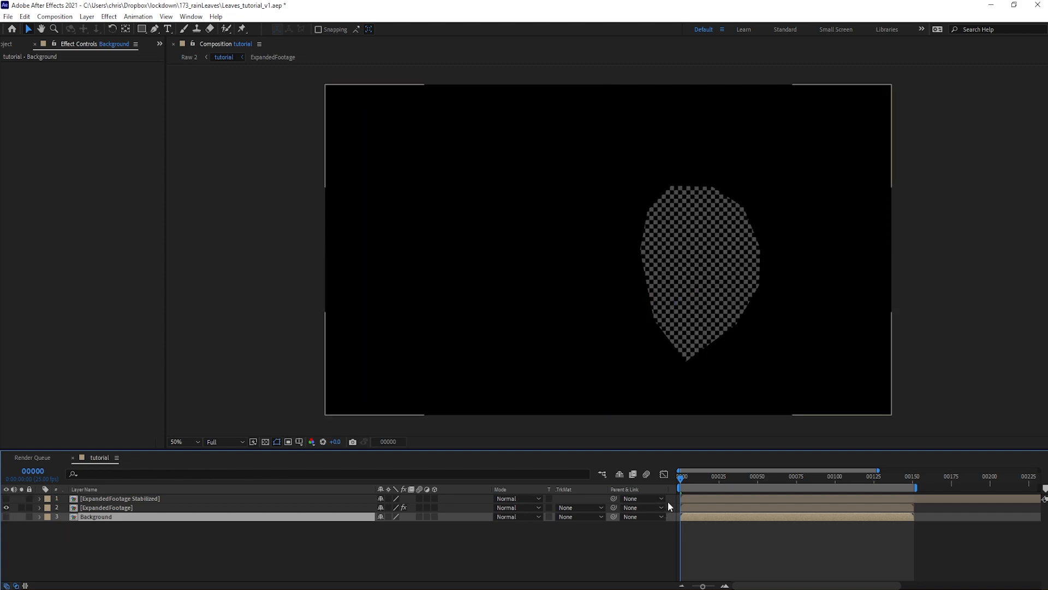
drag(690, 480, 634, 493)
key(space)
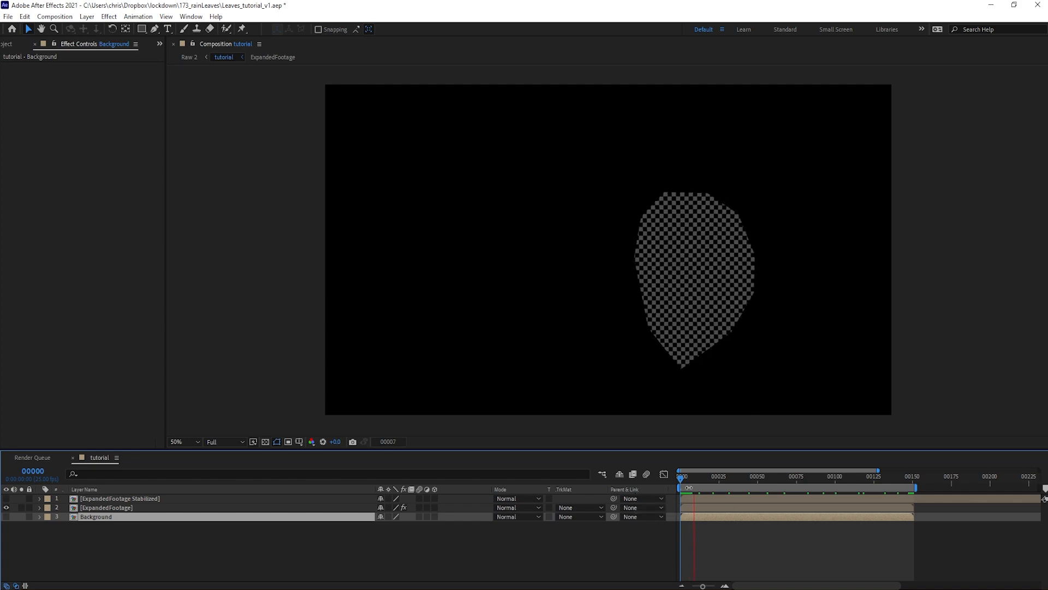
key(space)
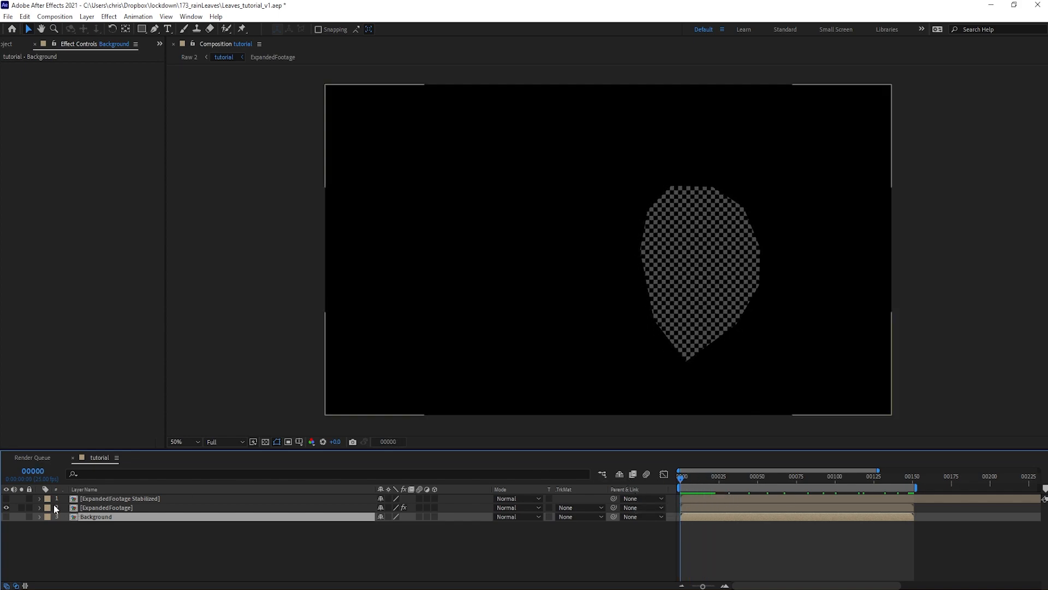
Delete the Checkerboard layer inside the ExpandedFootage Stabilized composition and play back the stabilized leaf.
double_click(120, 498)
click(121, 498)
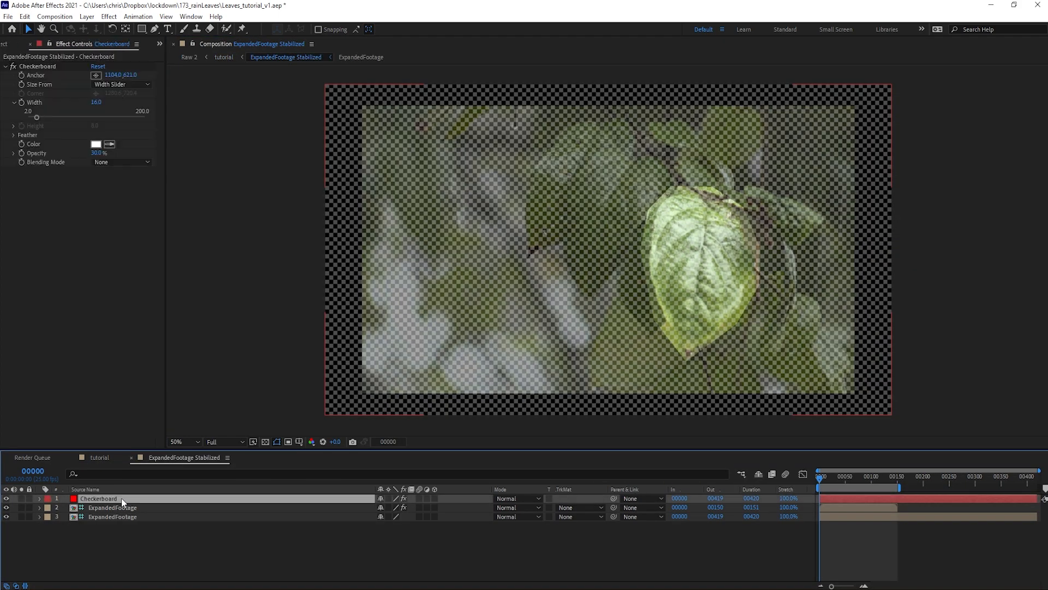
key(Delete)
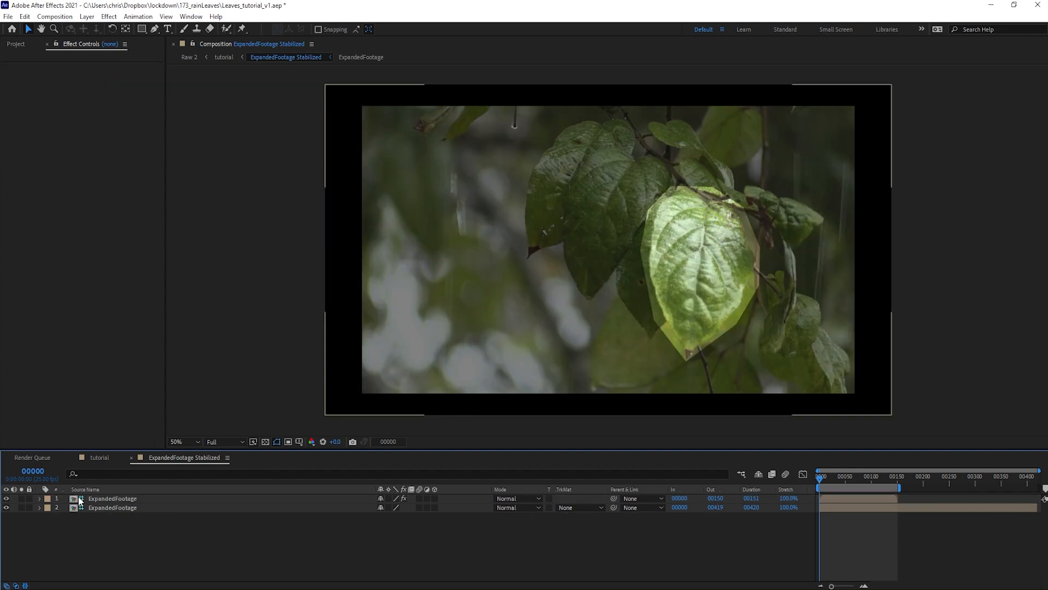
key(space)
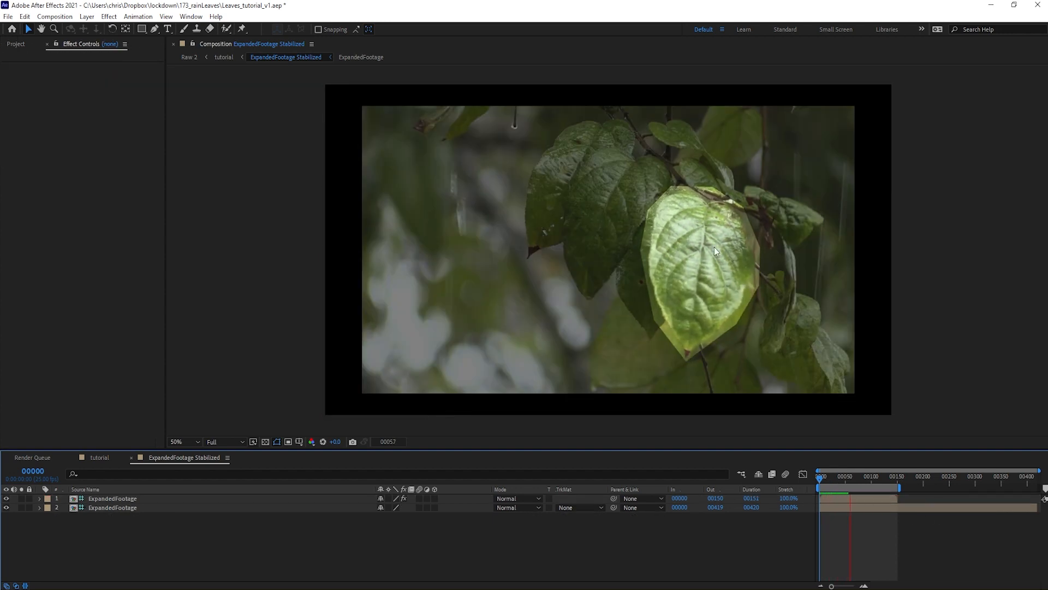
key(space)
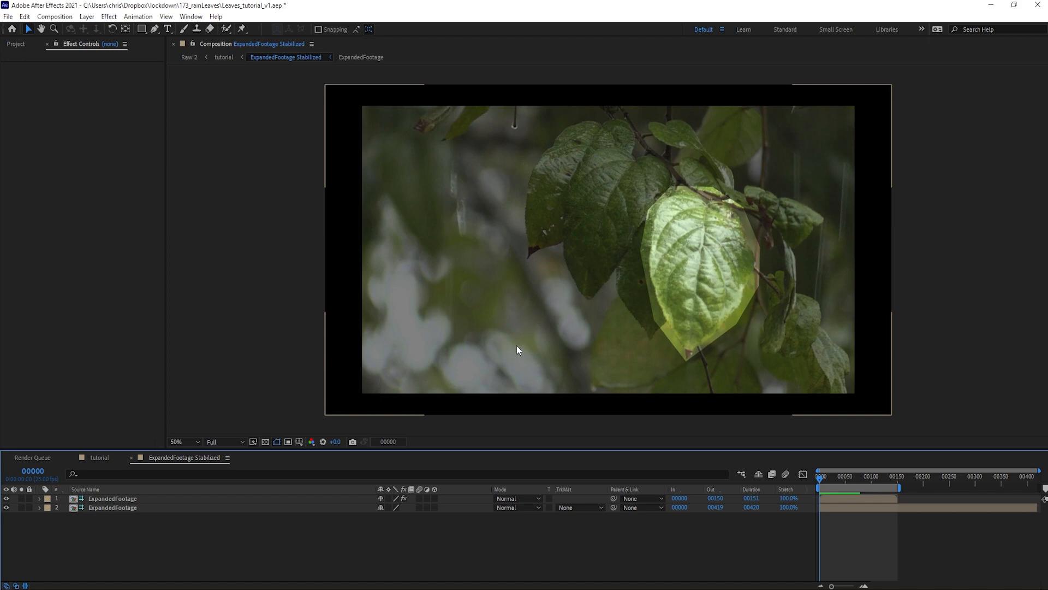
Create a black solid in the stabilized composition and hide it so the leaf can be traced.
key(ctrl+y)
key(Return)
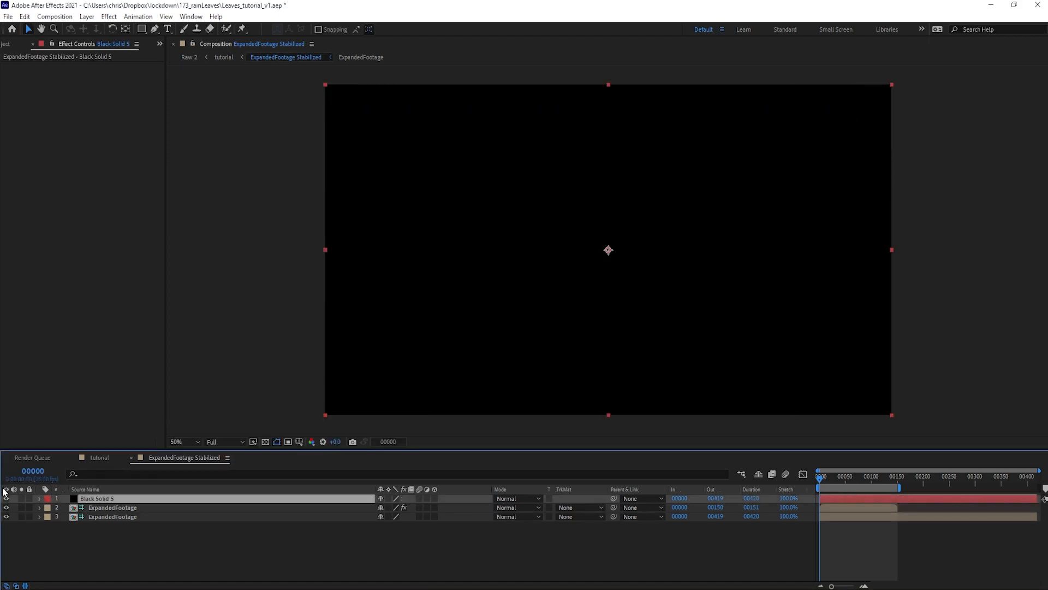
click(6, 499)
Draw a closed mask on the black solid around the bright leaf's outline with the Pen tool.
key(g)
click(688, 353)
drag(657, 292, 650, 273)
drag(665, 203, 671, 196)
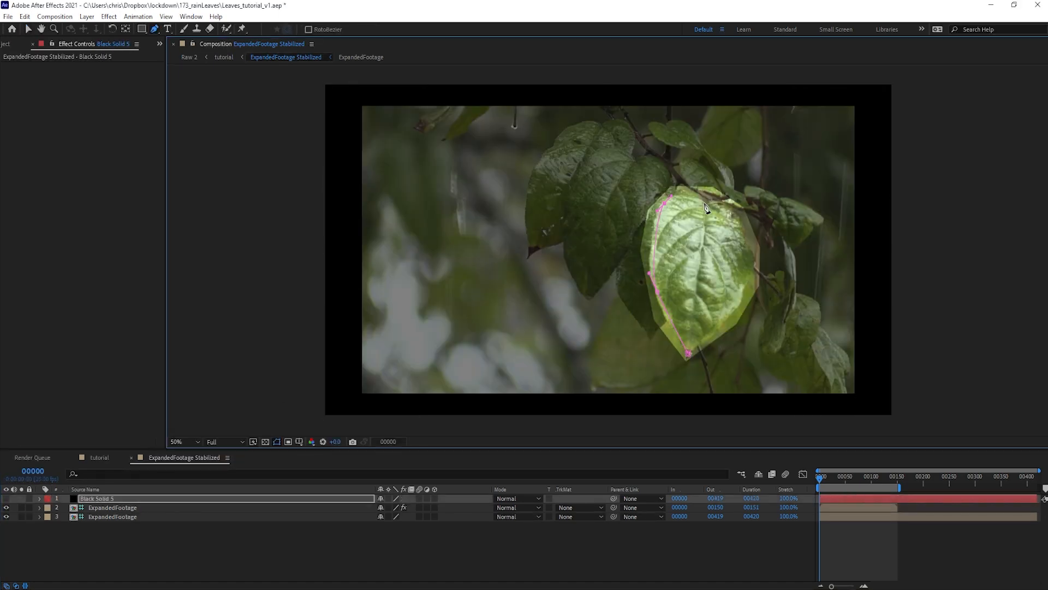
click(704, 202)
click(739, 223)
click(753, 264)
click(745, 290)
click(700, 343)
click(688, 354)
key(v)
Apply Fractal Noise to the masked solid and make the layer visible again.
click(109, 17)
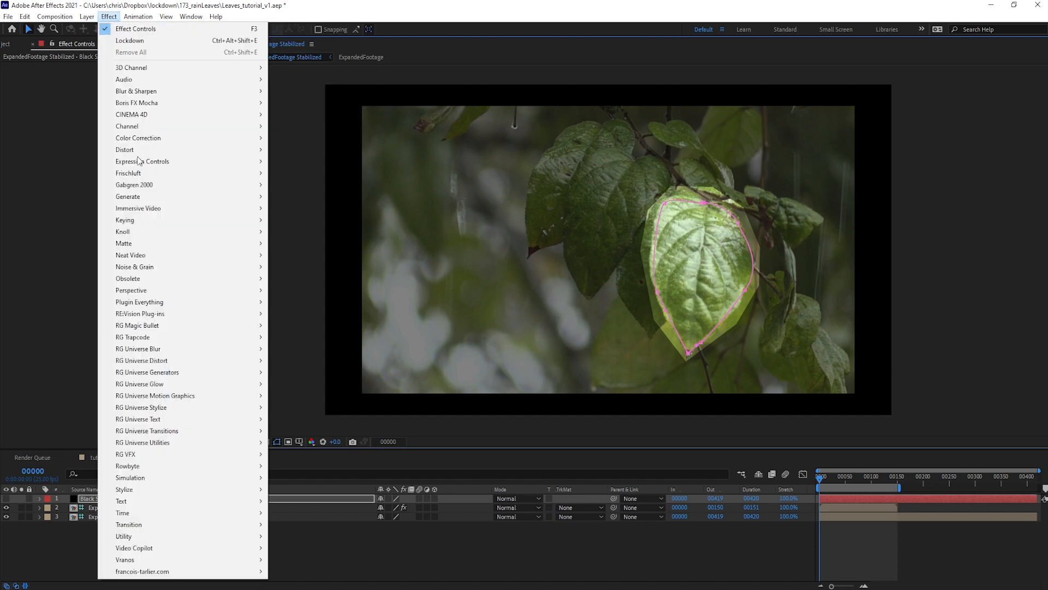
mouse_move(191, 267)
click(304, 289)
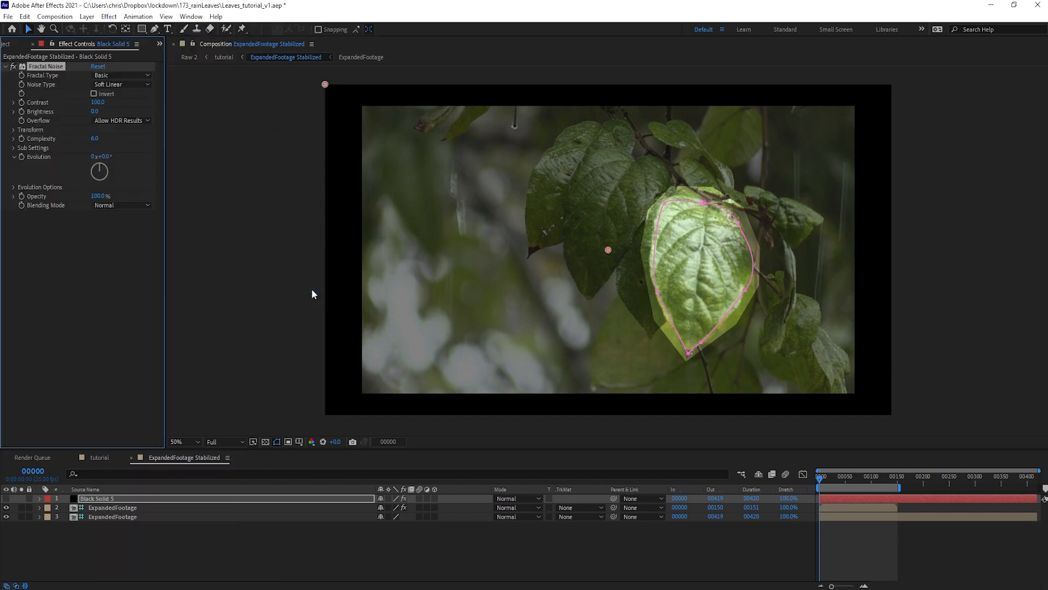
click(6, 499)
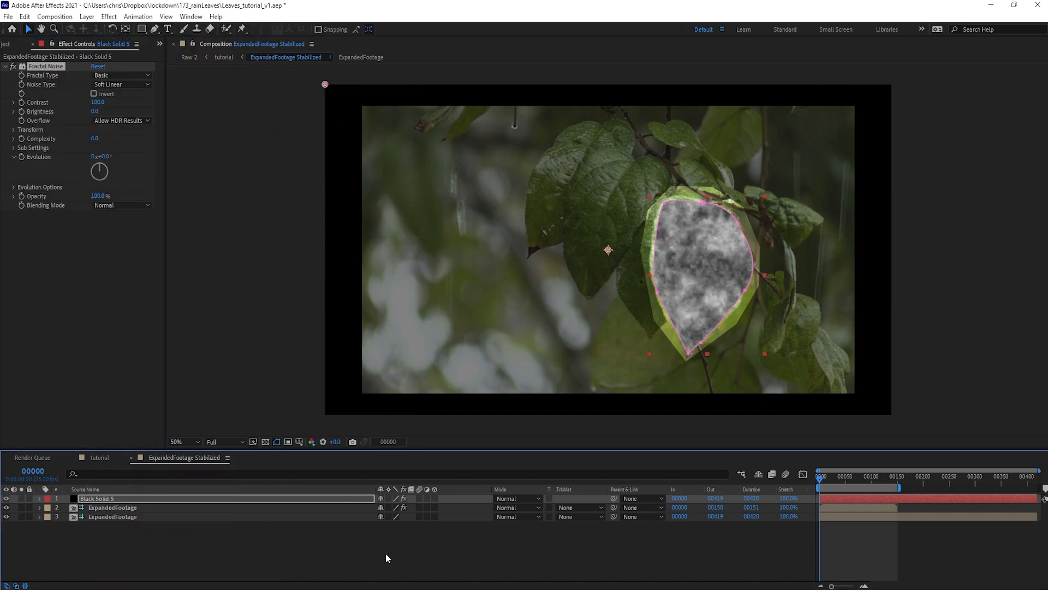
click(419, 552)
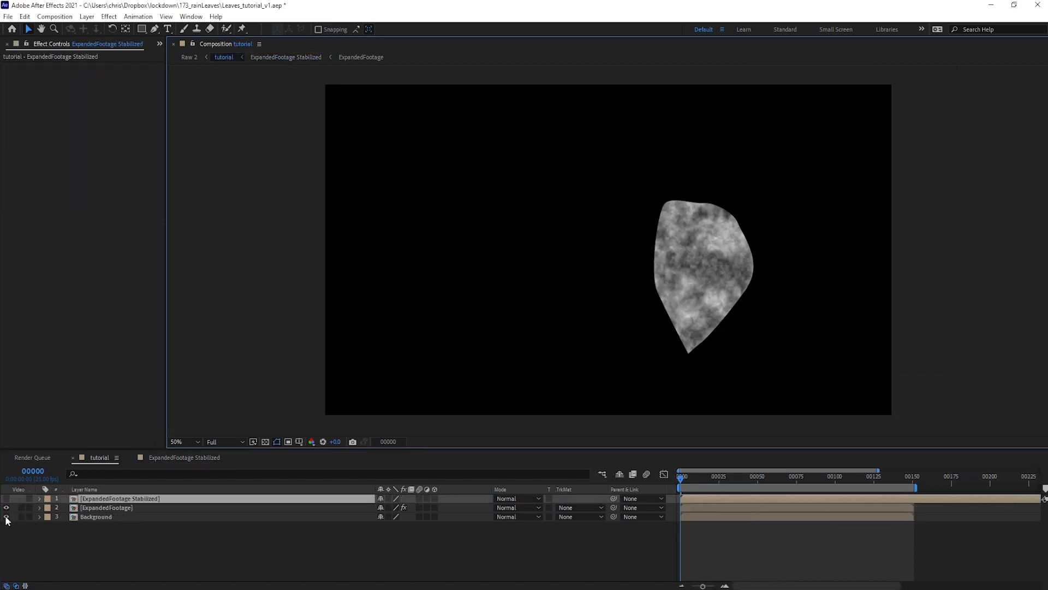
Show the Background layer in the tutorial composition and play and scrub the shot to check the noise tracking.
click(6, 517)
click(235, 530)
key(space)
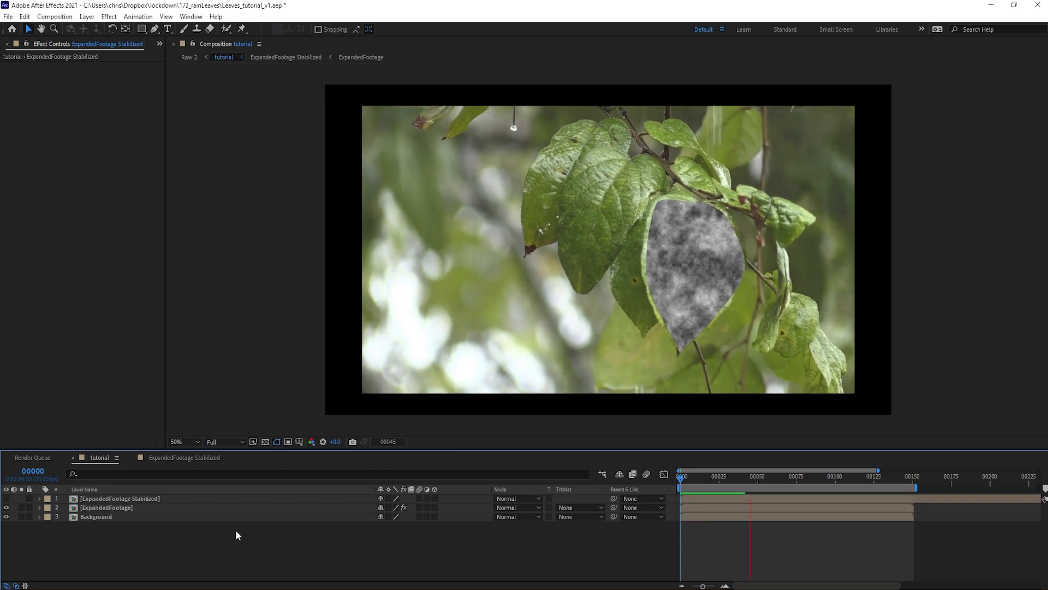
click(859, 482)
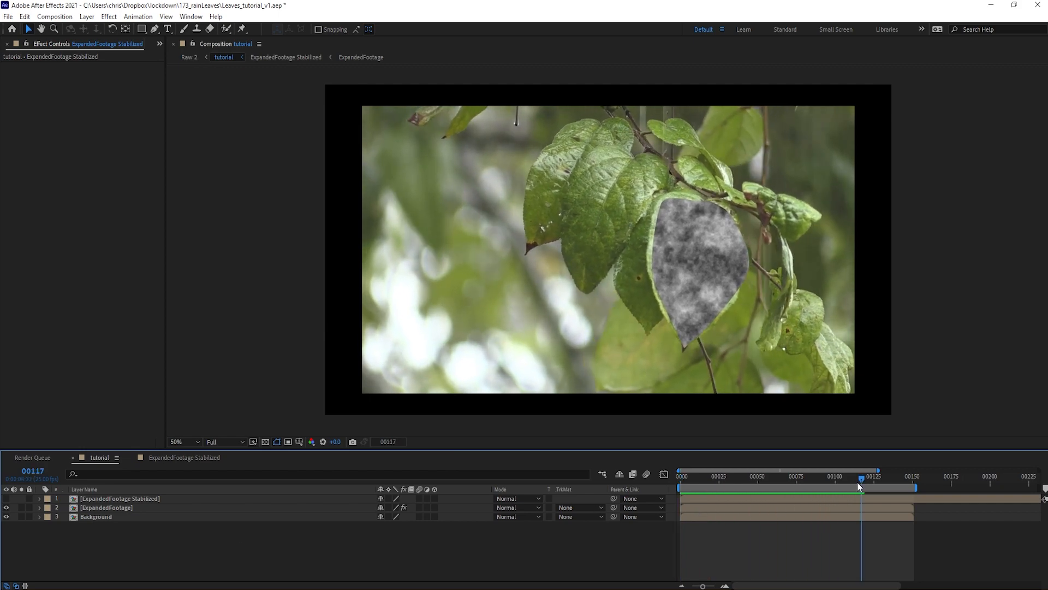
drag(858, 483, 678, 484)
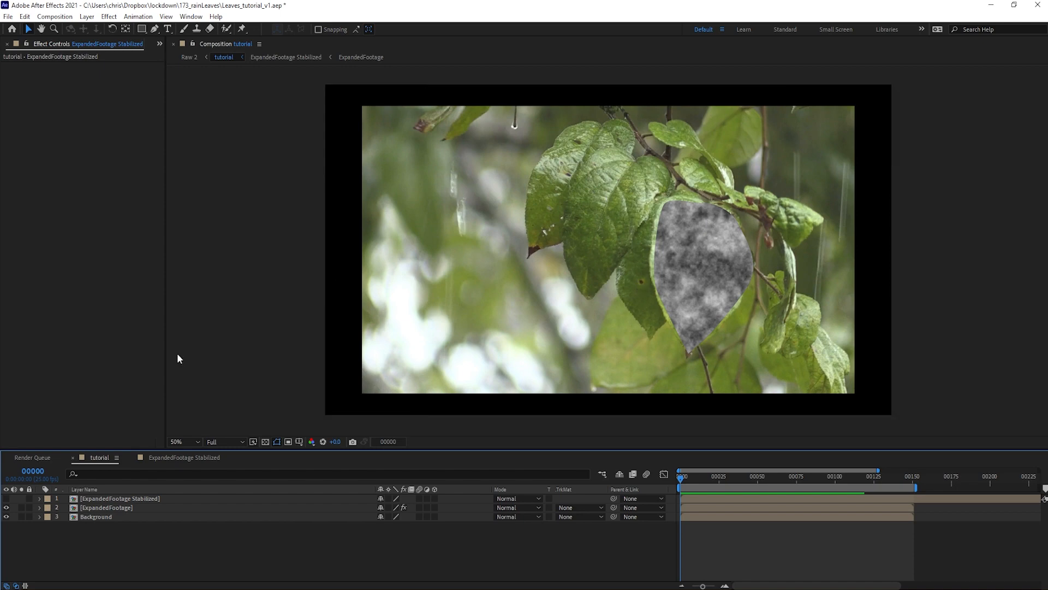
Rename the ExpandedFootage layer that carries the Lockdown effect to "leaf1".
click(132, 507)
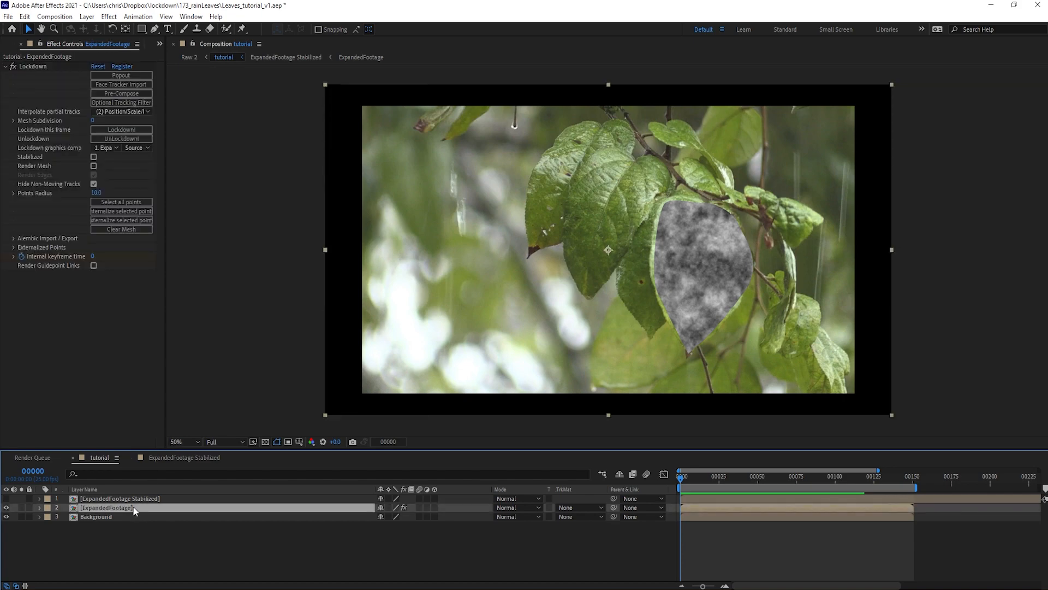
key(Return)
text(leaf1)
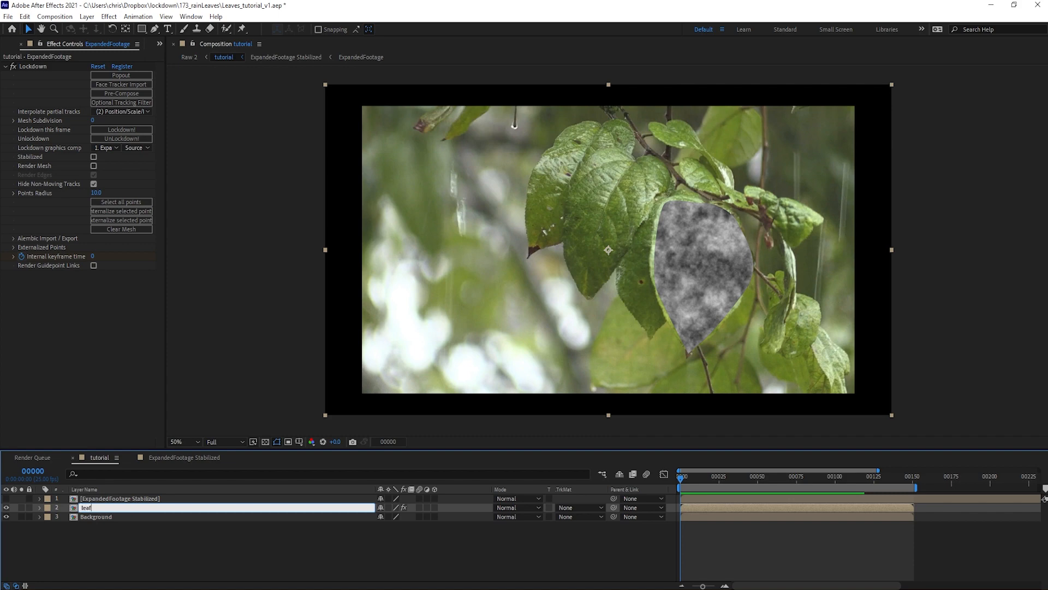
key(Return)
Rename the ExpandedFootage Stabilized layer to "1".
click(135, 501)
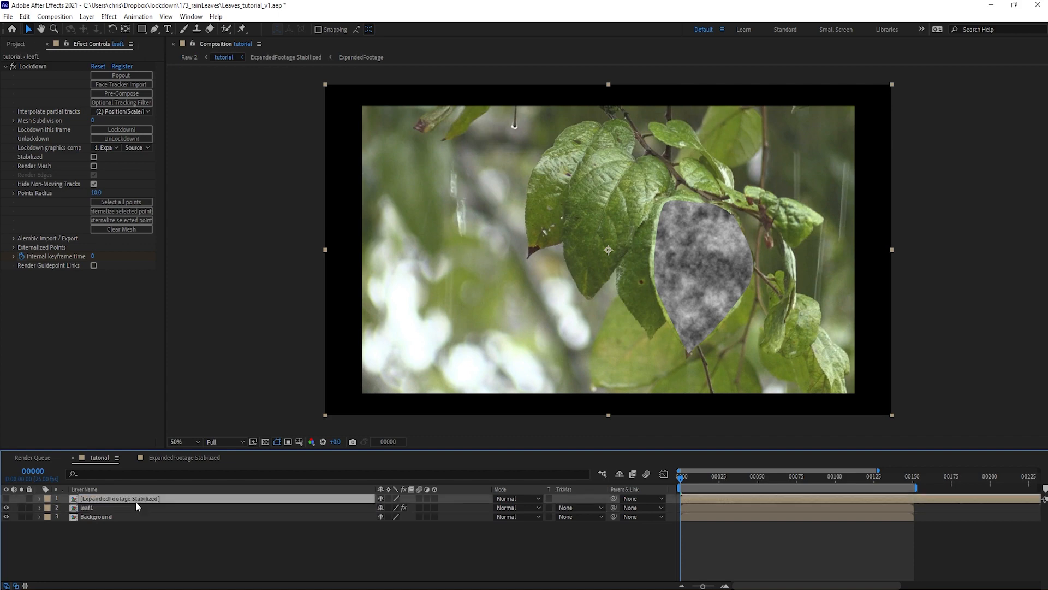
key(Return)
text(1)
key(Return)
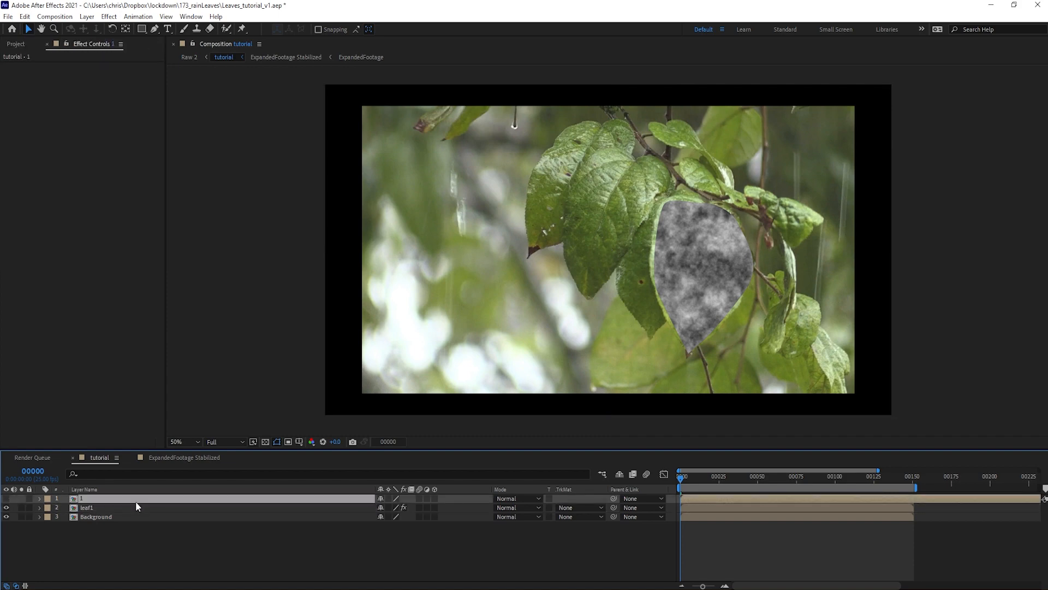
Duplicate the leaf1 layer and move the copy to the top of the layer stack, above layer 1.
click(111, 505)
key(ctrl+d)
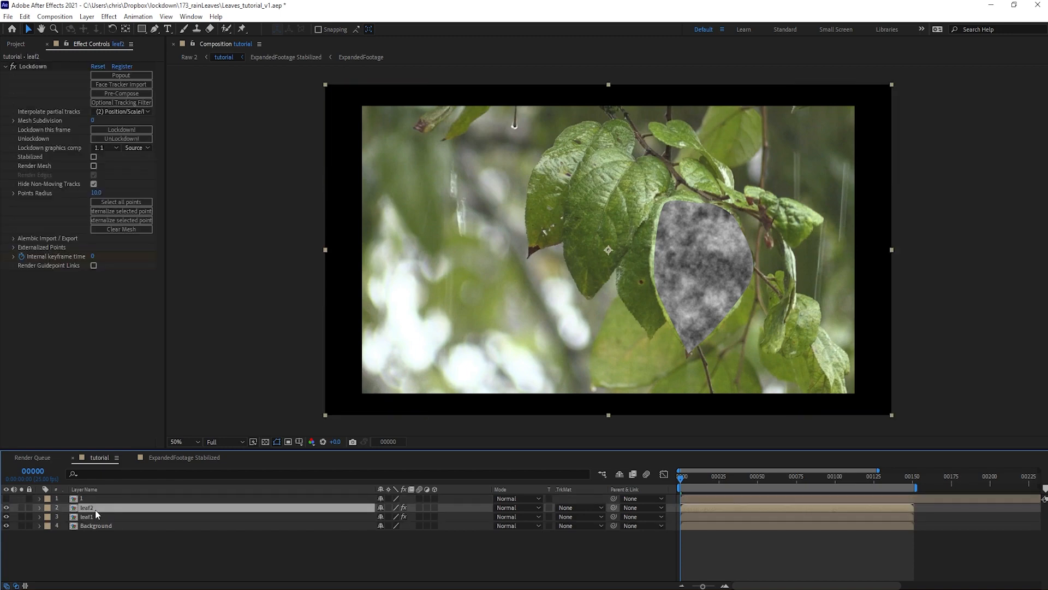
drag(95, 509, 101, 499)
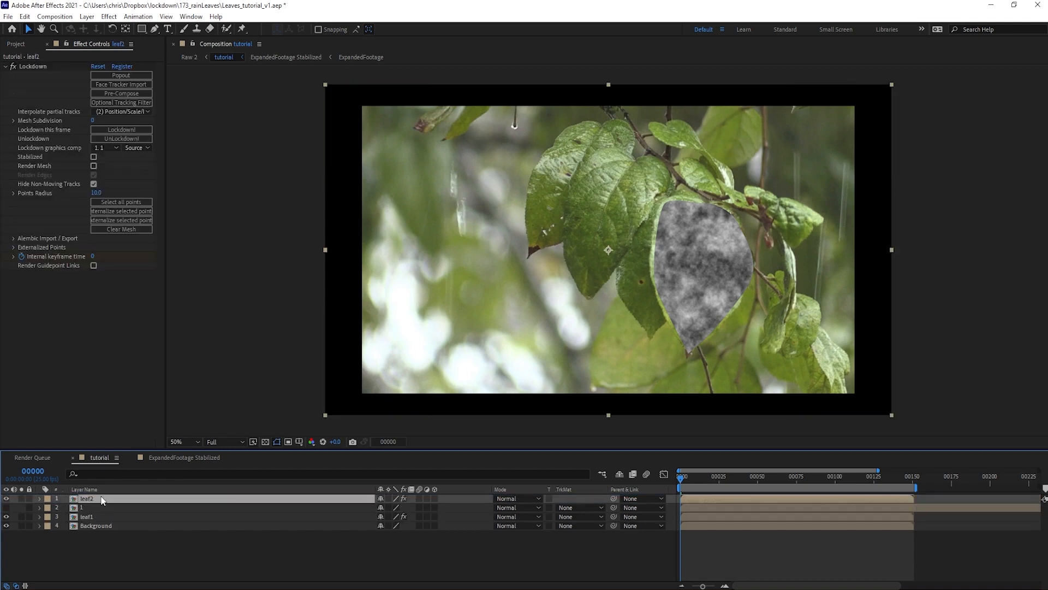
Turn on Render Mesh for leaf2 and delete all its existing tracking points in the Lockdown popout.
click(160, 118)
click(93, 165)
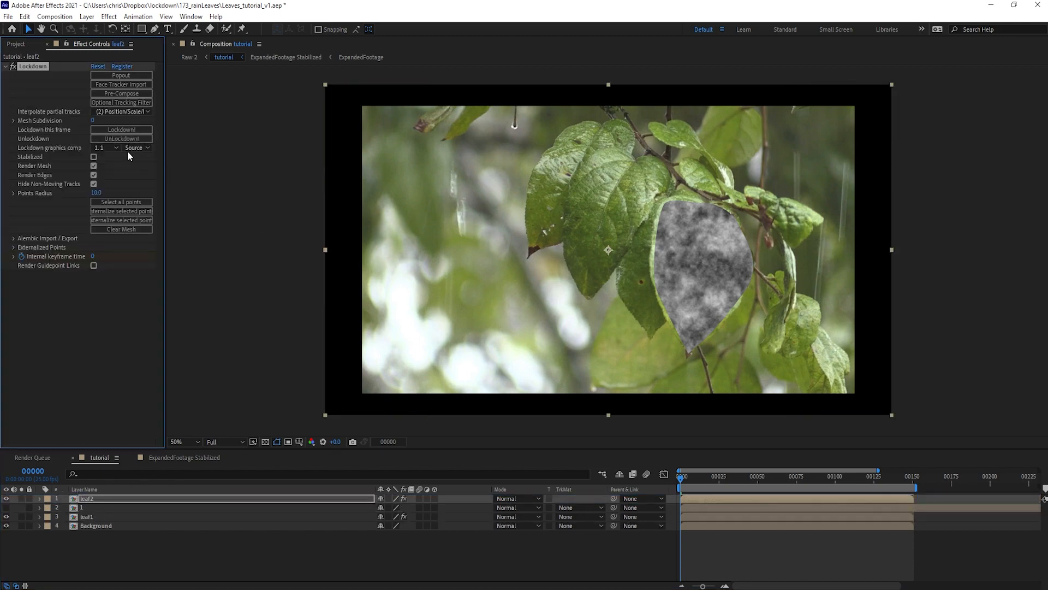
click(122, 74)
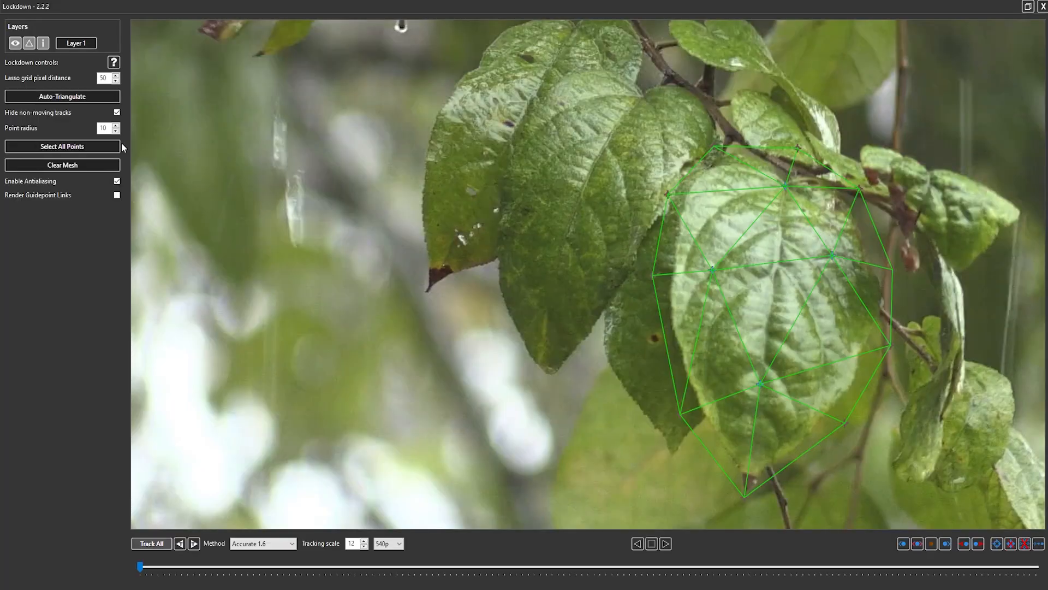
click(117, 146)
key(Delete)
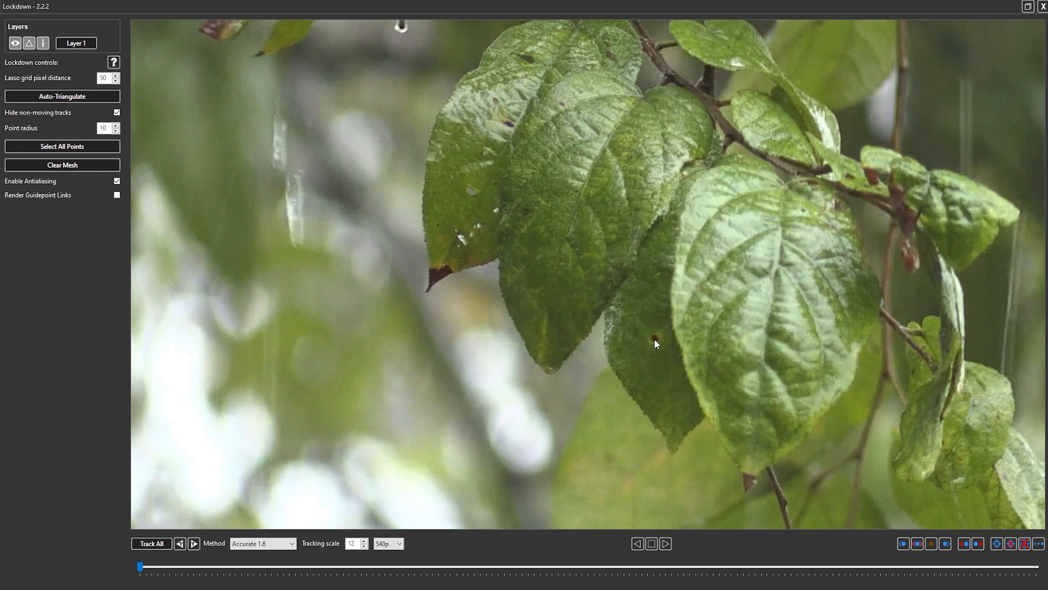
Place tracking points across the two central leaves and in a ring of outer points around their edges.
click(550, 348)
click(511, 254)
click(636, 198)
click(591, 165)
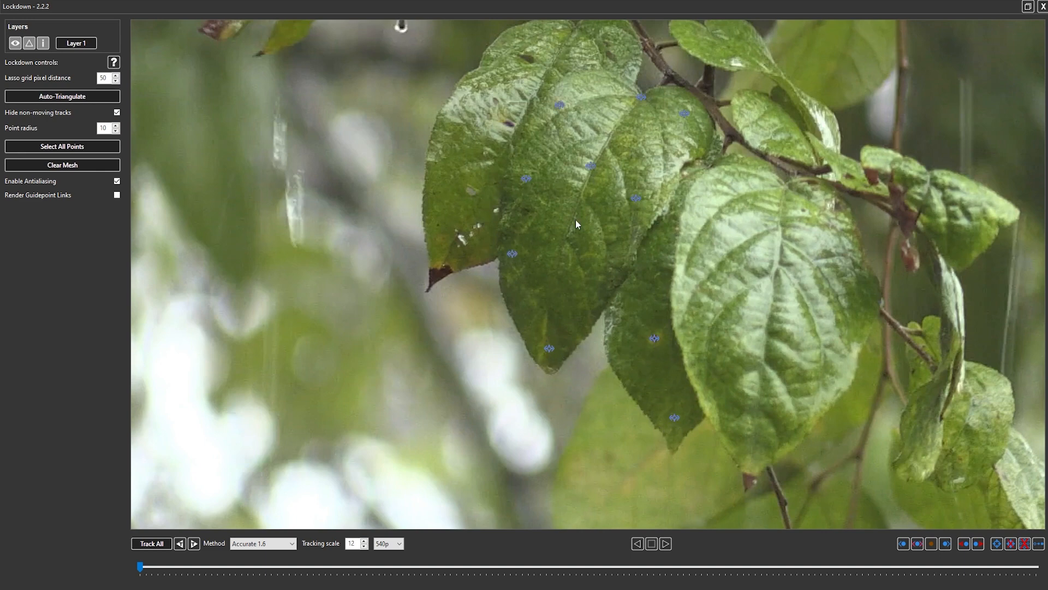
click(560, 253)
click(716, 432)
click(724, 364)
click(487, 271)
click(493, 342)
click(518, 383)
click(552, 403)
click(585, 369)
click(612, 416)
click(639, 463)
click(680, 474)
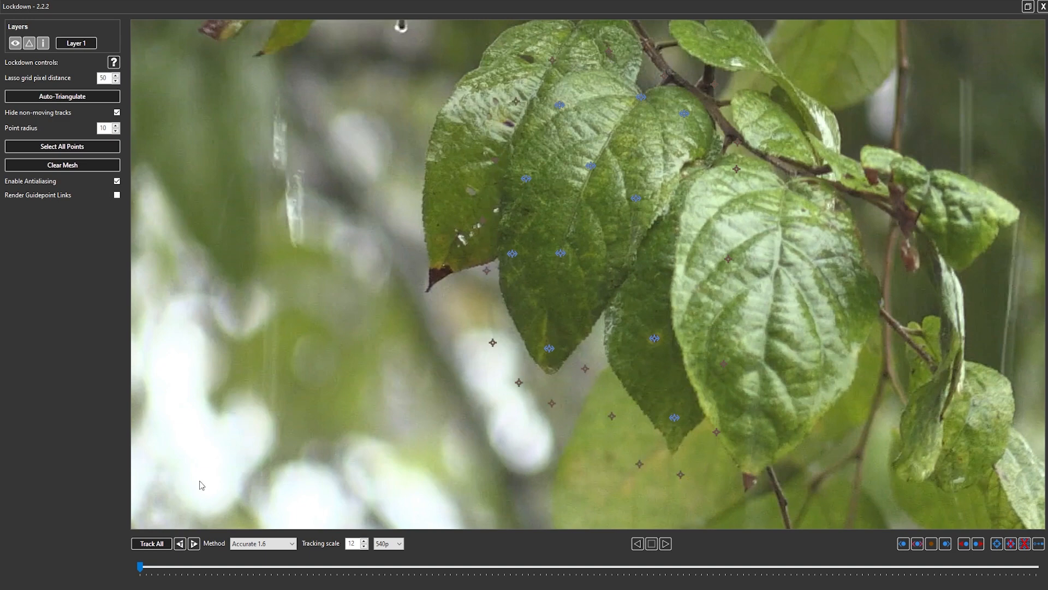
Track all the points through the shot, auto-triangulate them into a mesh, and return to the composition.
click(149, 544)
mouse_move(140, 567)
mouse_down()
mouse_move(1036, 566)
mouse_move(140, 567)
mouse_up()
click(61, 95)
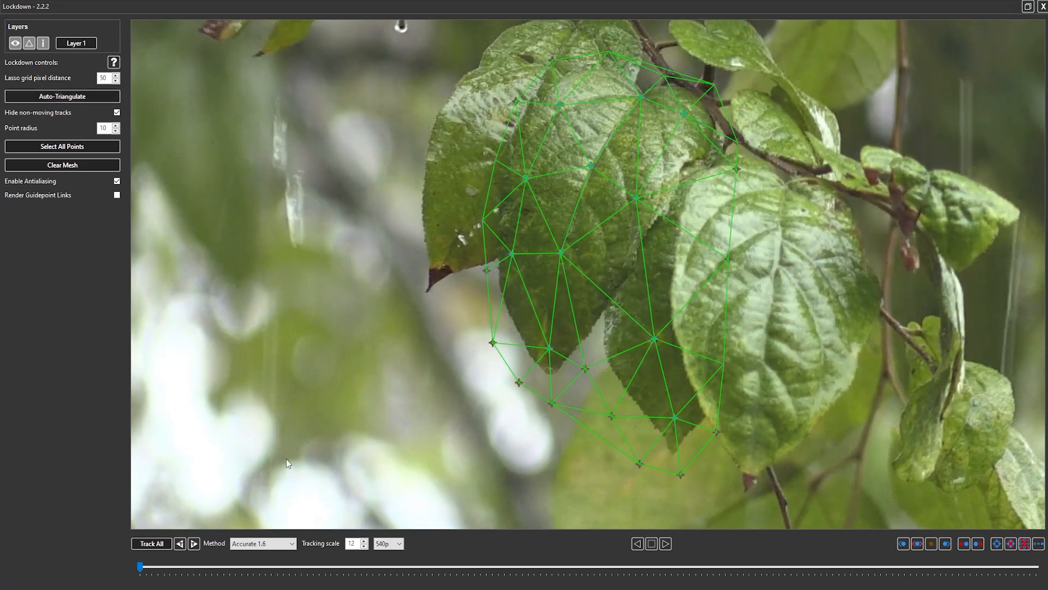
mouse_move(140, 567)
mouse_down()
mouse_move(1036, 567)
mouse_move(139, 567)
mouse_up()
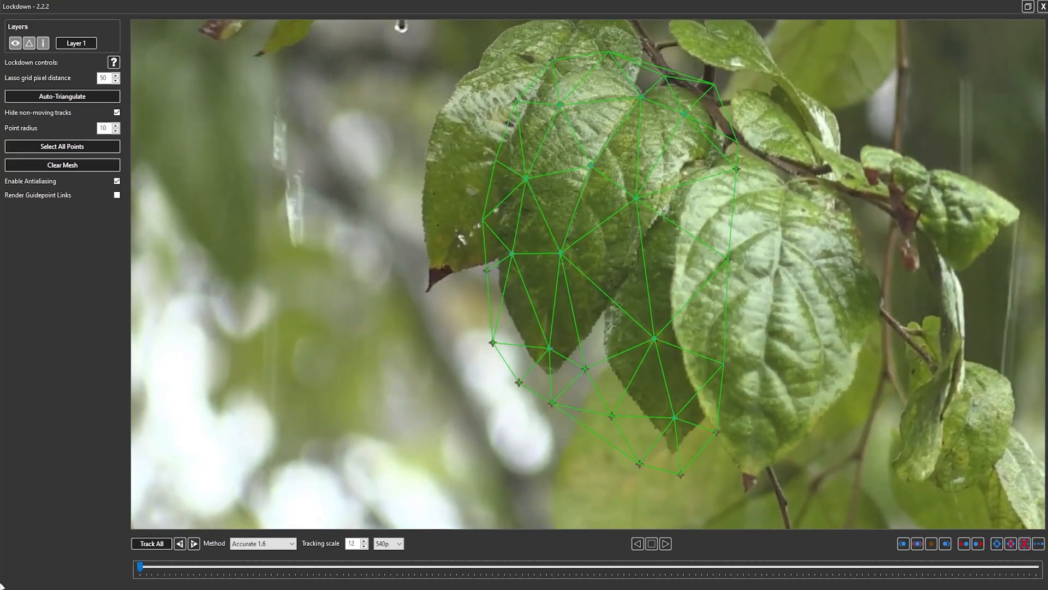
click(1042, 8)
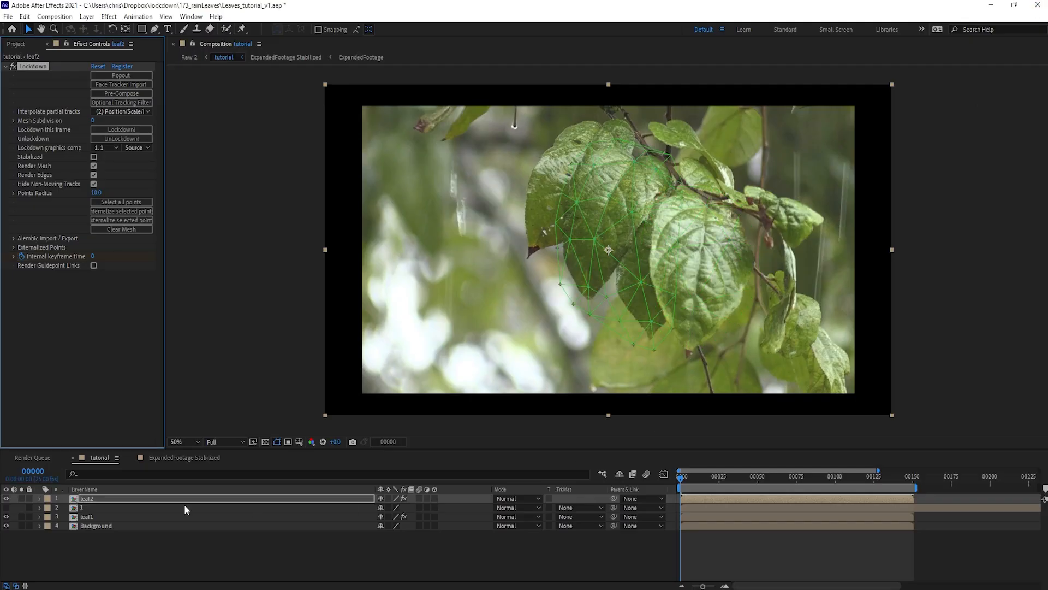
Set the Lockdown graphics comp of the leaf2 layer to None.
click(96, 502)
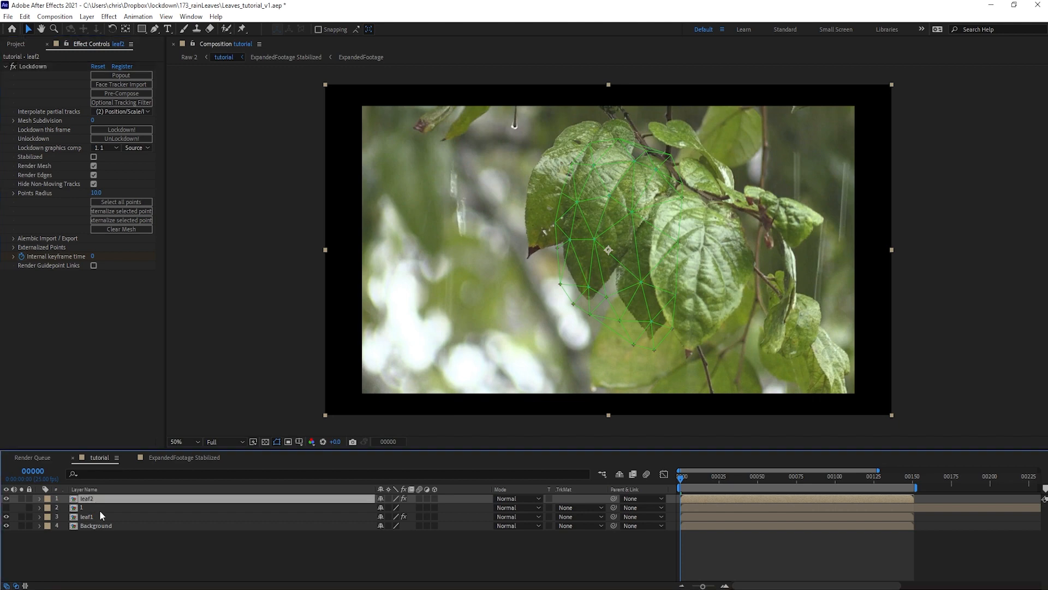
click(98, 152)
click(102, 157)
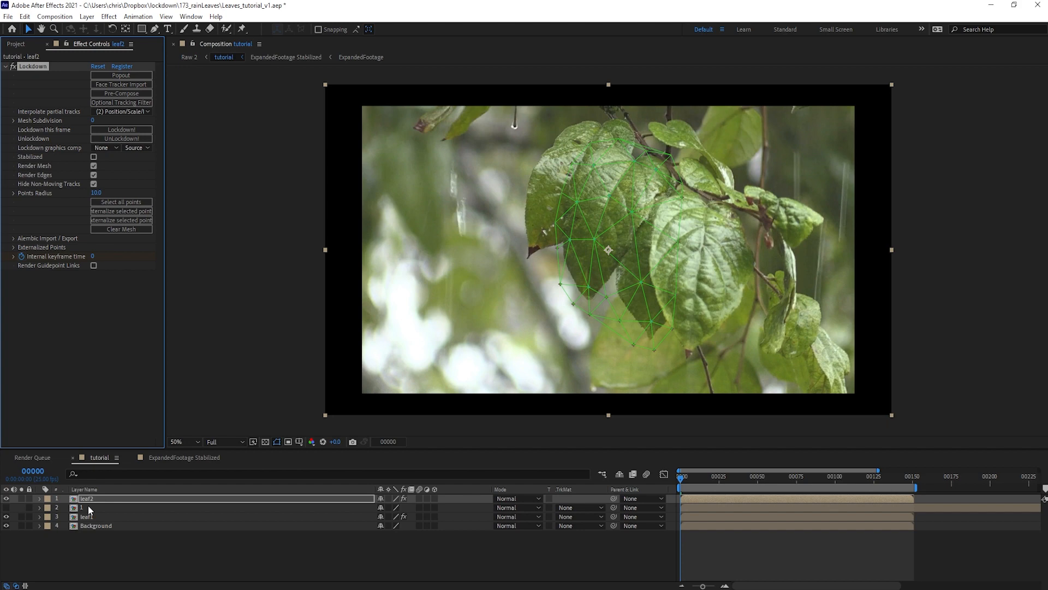
click(87, 525)
key(ctrl+d)
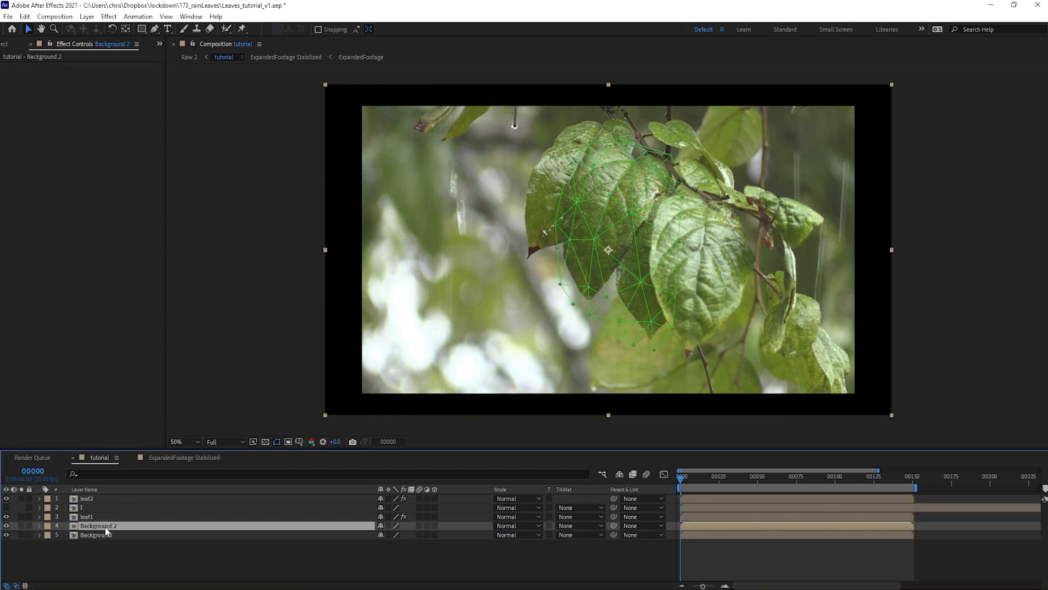
drag(105, 527, 108, 501)
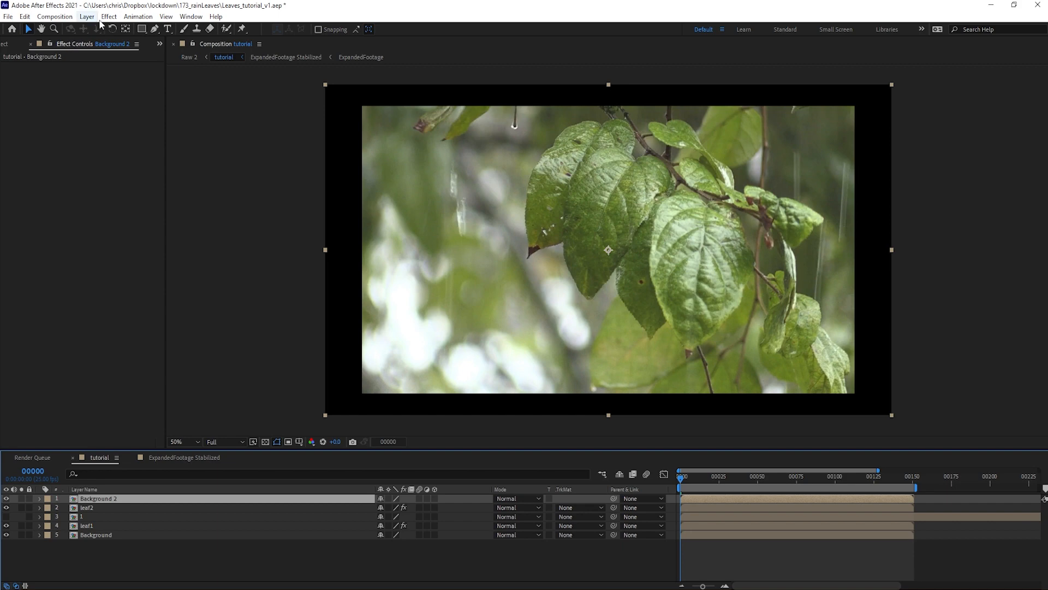
click(109, 17)
mouse_move(245, 560)
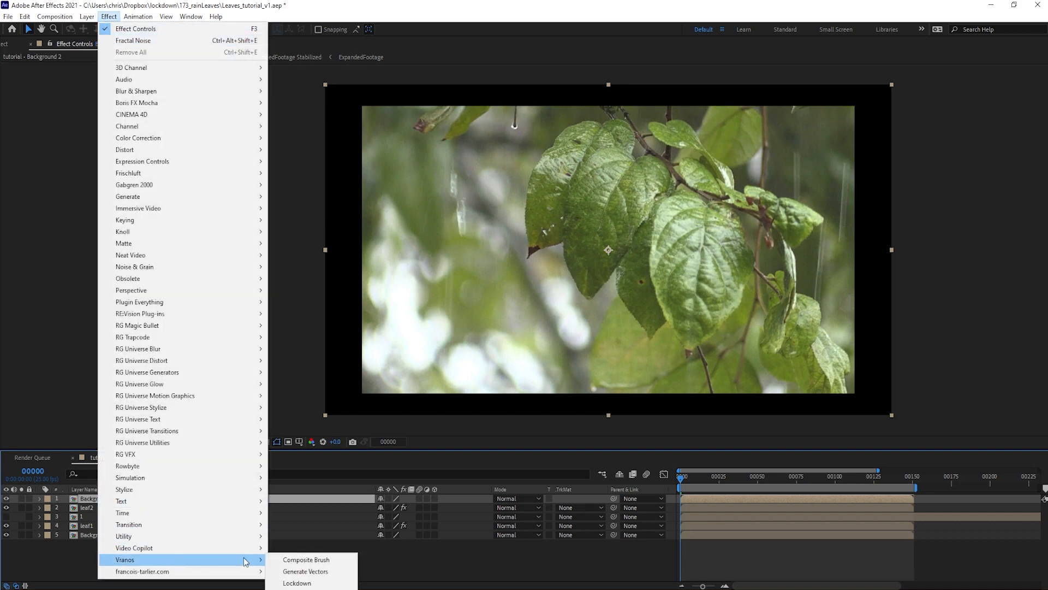
click(298, 583)
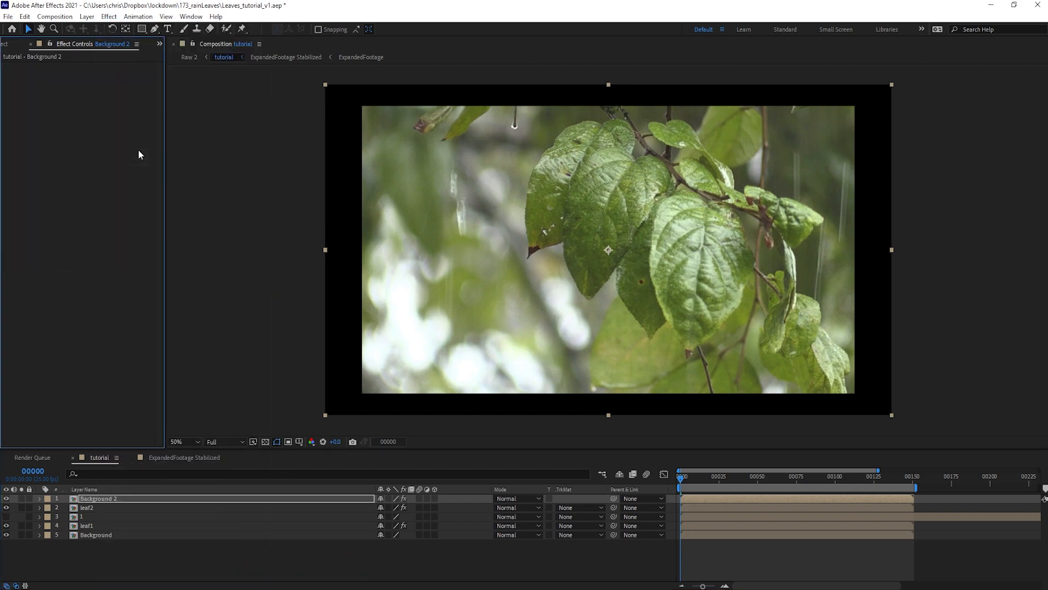
key(ctrl+z)
Lock down the leaf2 layer at frame 0 to generate its stabilized composition.
click(96, 499)
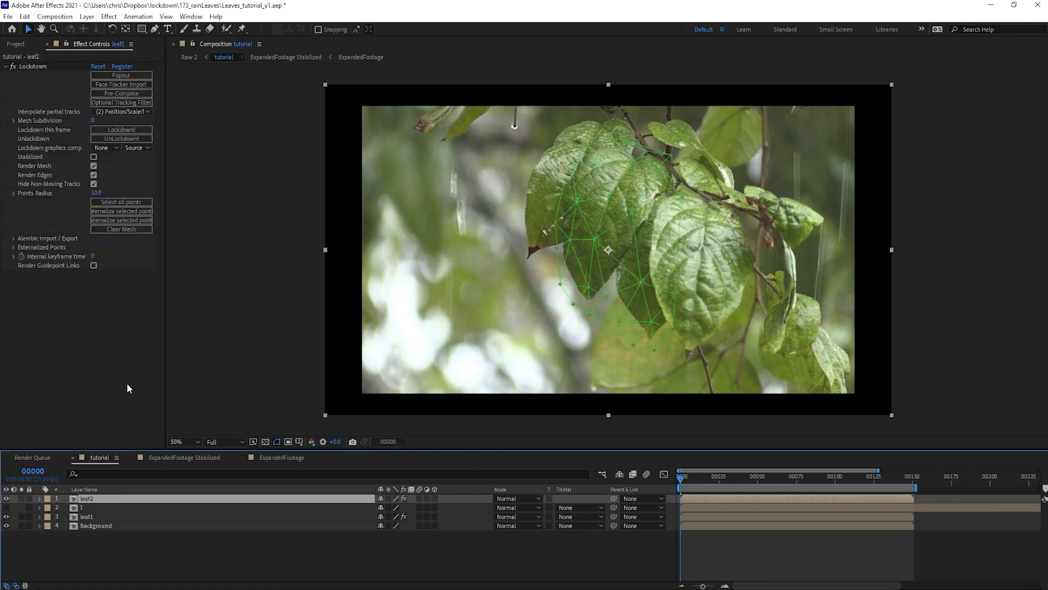
click(34, 66)
drag(702, 486, 548, 486)
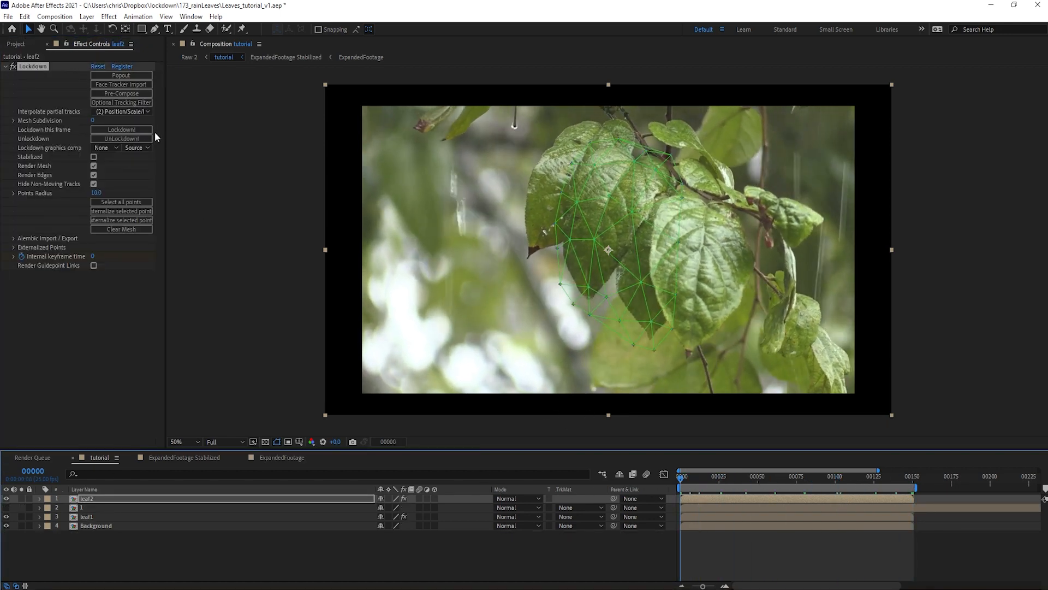
click(140, 128)
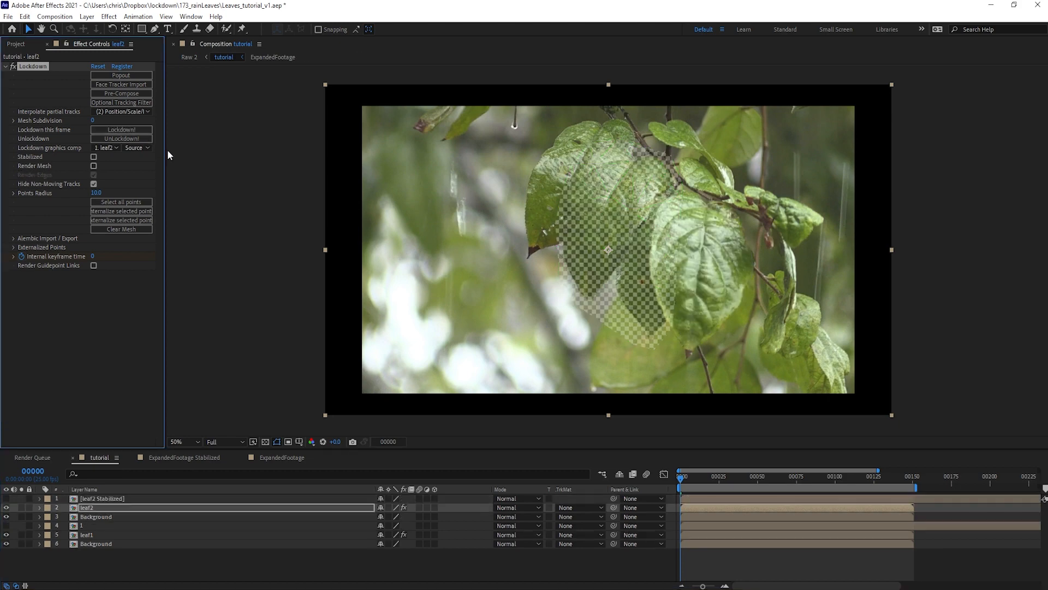
Solo the bottom Background layer and the leaf1 layer to inspect the layer stack.
click(107, 517)
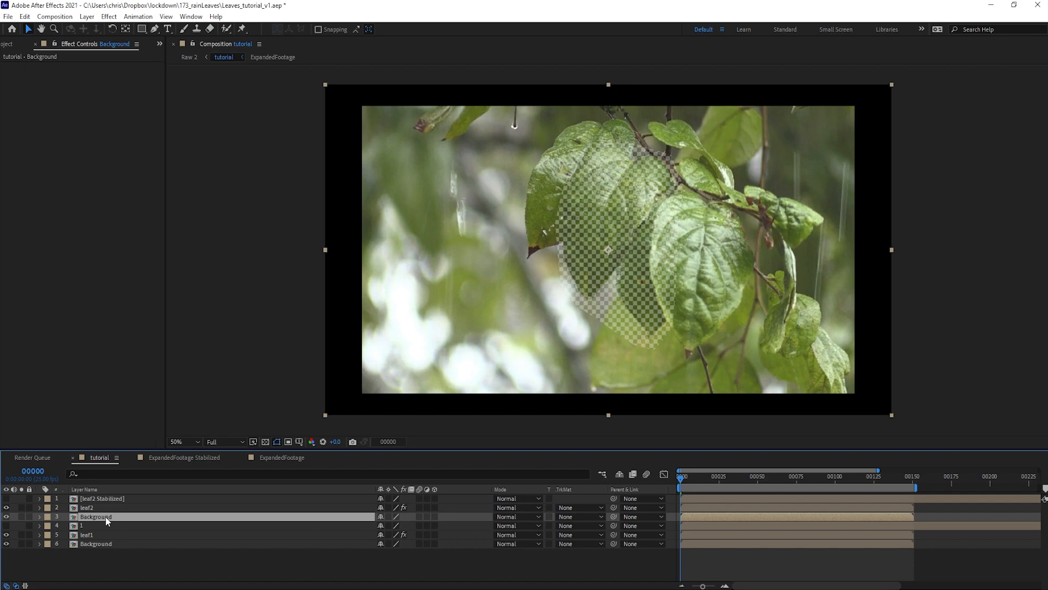
click(122, 557)
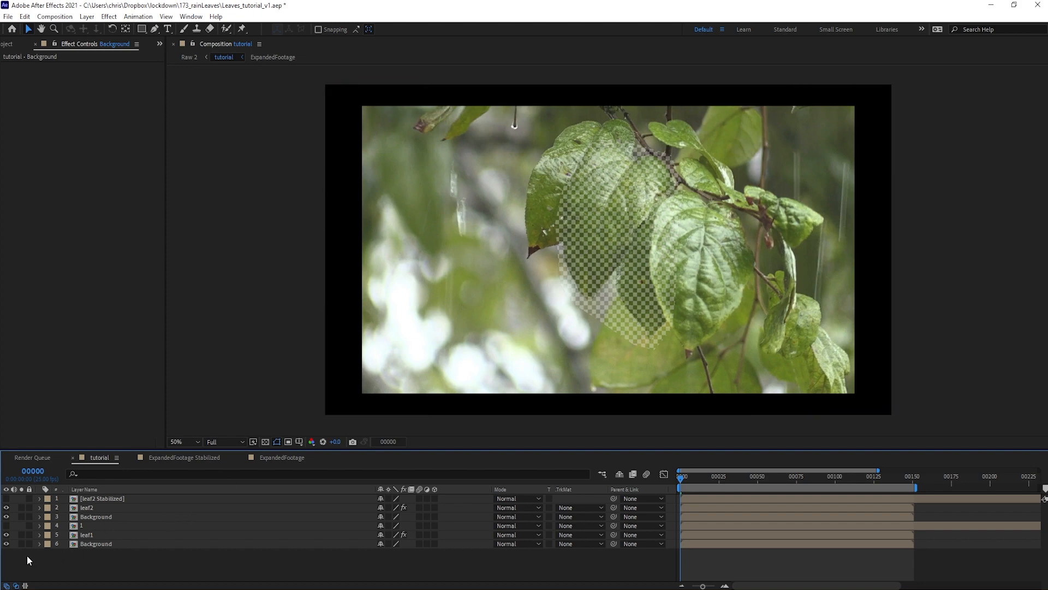
click(22, 543)
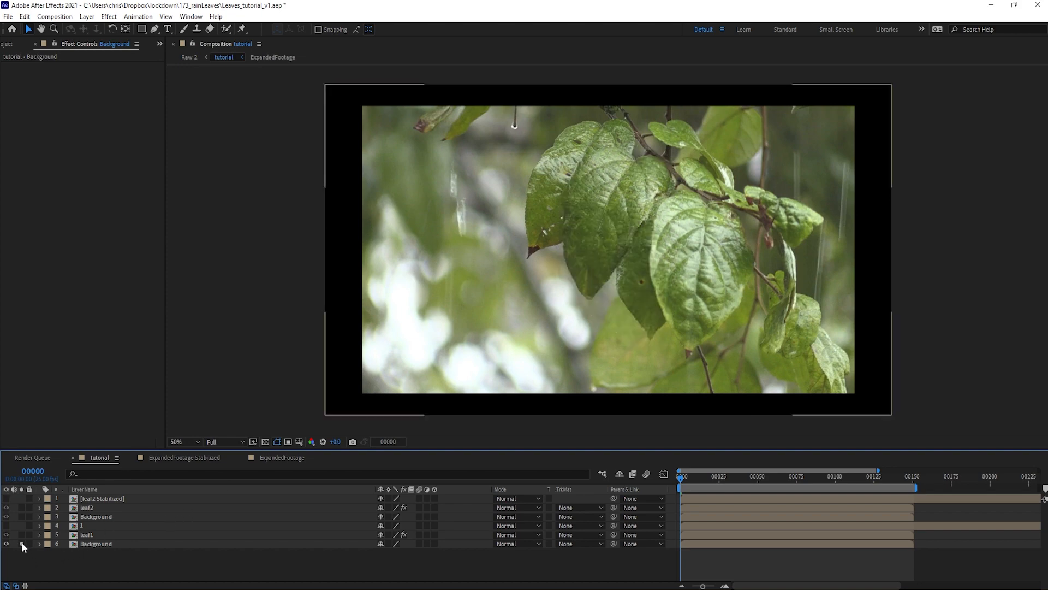
click(22, 536)
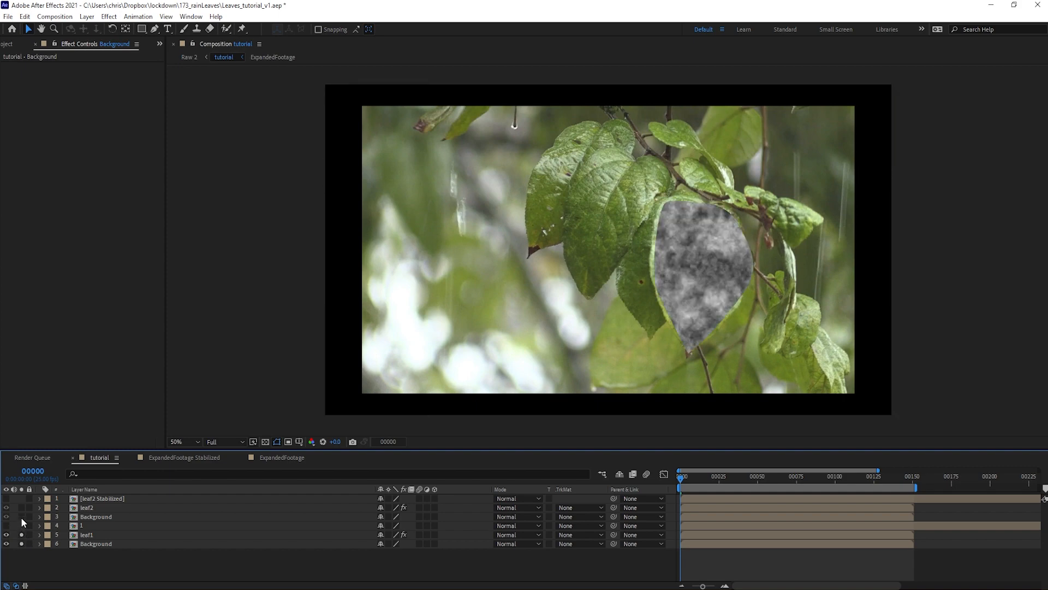
Delete the extra Background layer directly beneath leaf2 and solo the leaf2 layer.
click(21, 517)
click(94, 517)
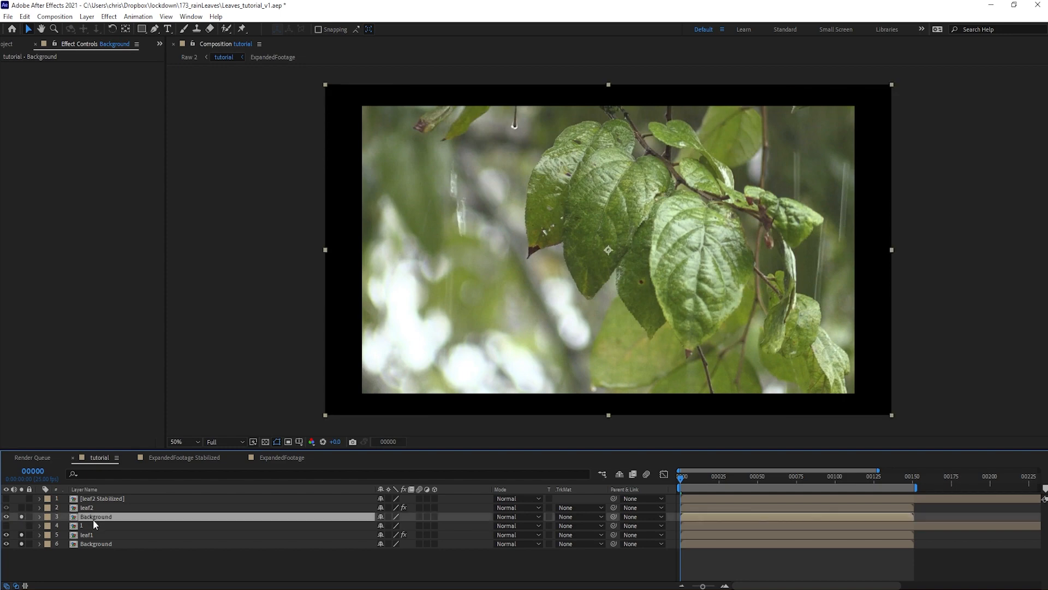
key(Delete)
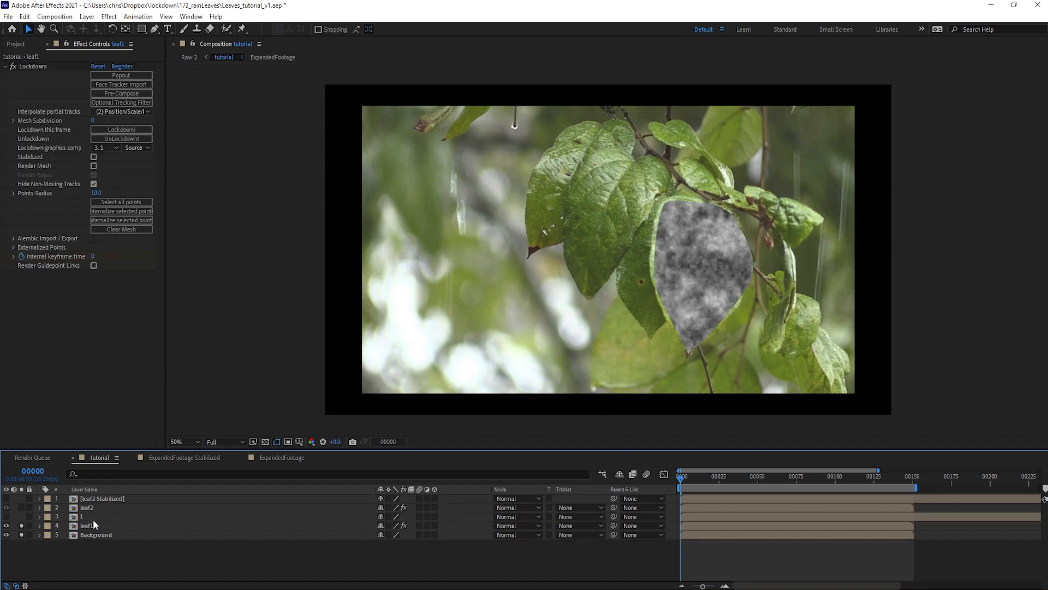
click(21, 507)
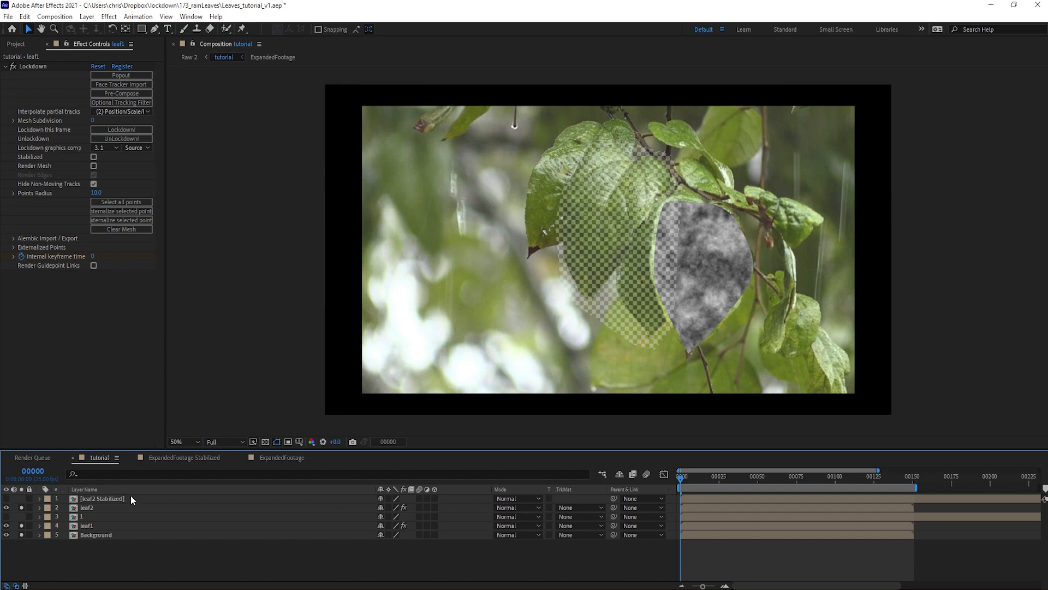
In the leaf2 Stabilized composition, remove the Checkerboard effect from the solid and hide the layer.
click(116, 500)
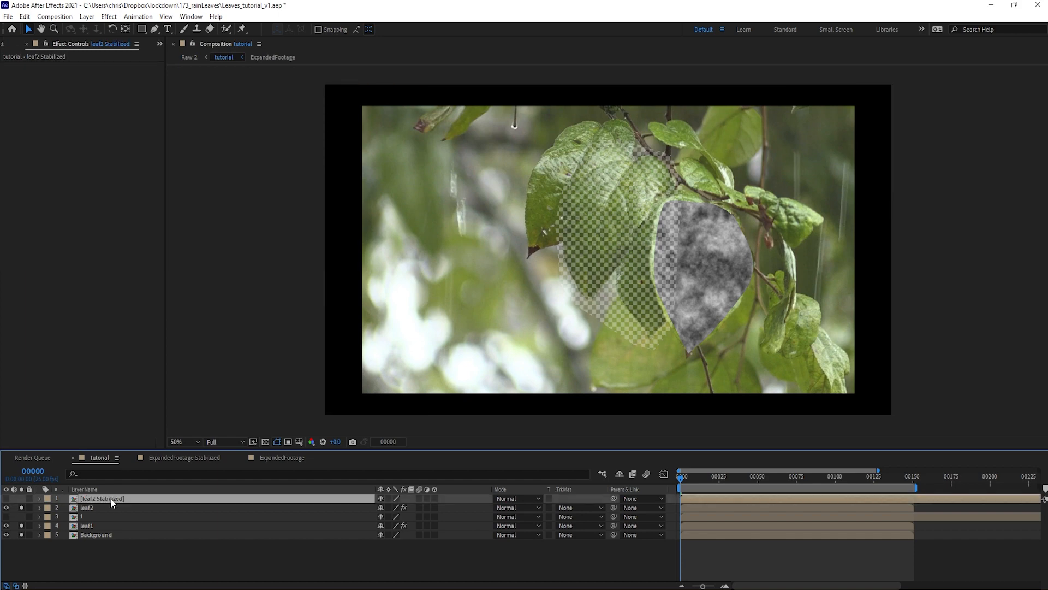
double_click(111, 500)
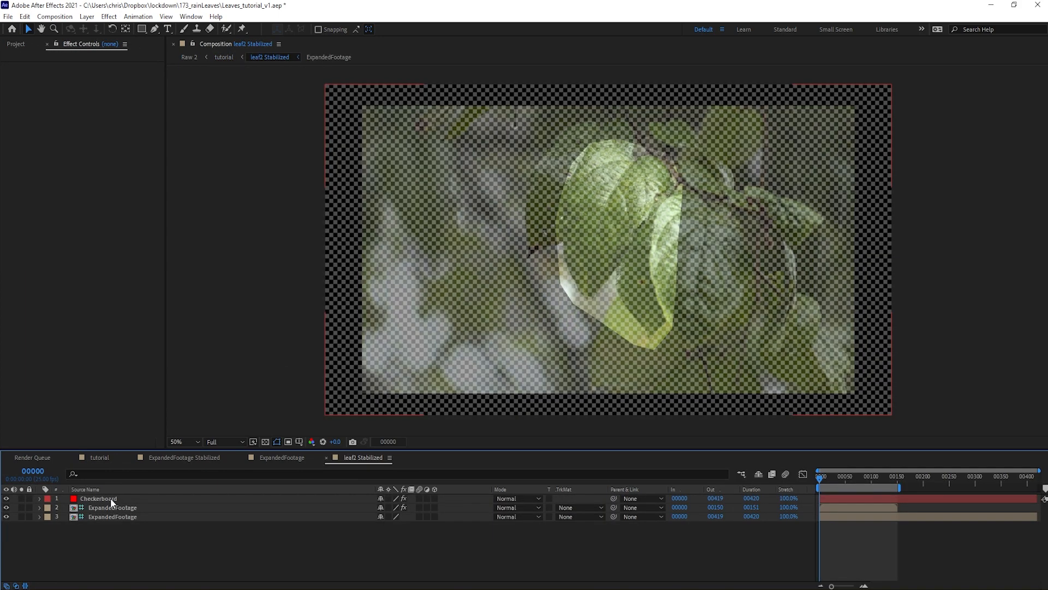
click(111, 499)
click(60, 67)
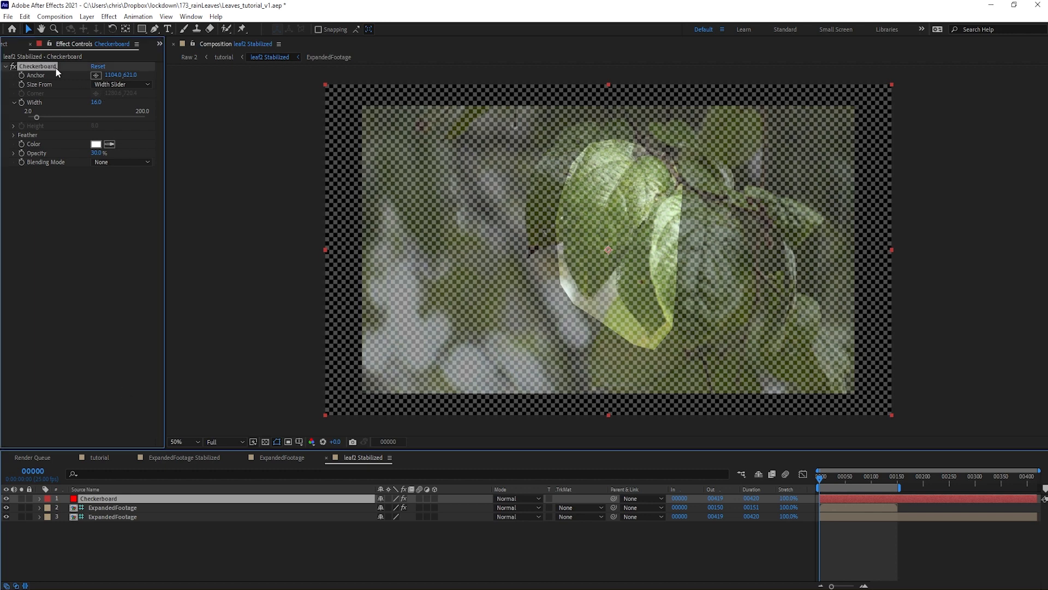
key(Delete)
click(6, 499)
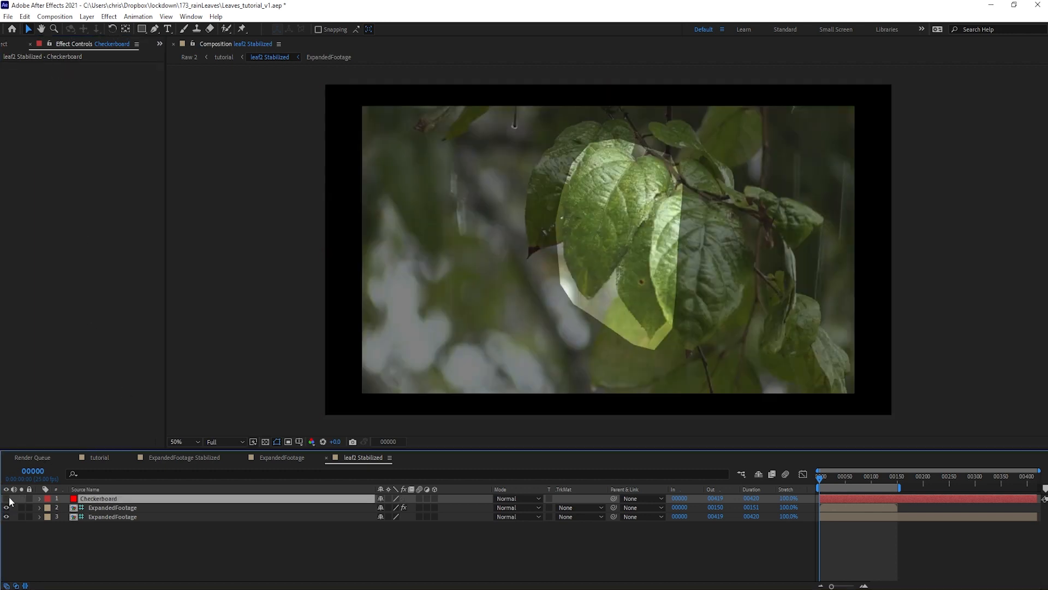
Draw a closed Pen mask on the Checkerboard solid following the outline of the two stabilized leaves.
key(g)
click(671, 317)
click(654, 340)
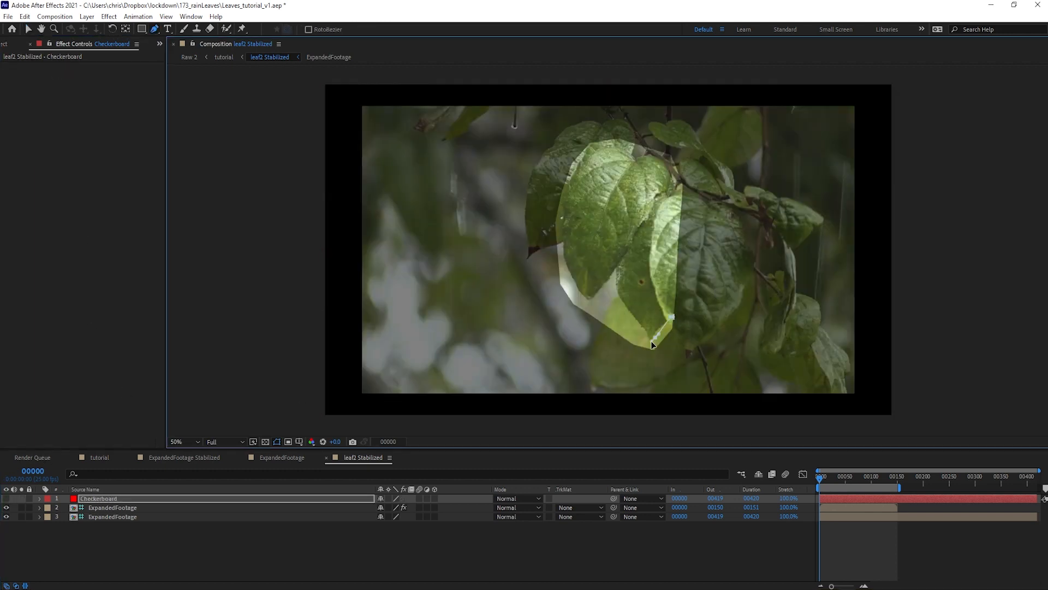
click(626, 308)
click(619, 297)
click(615, 264)
click(593, 301)
click(566, 271)
click(562, 259)
click(564, 190)
click(607, 144)
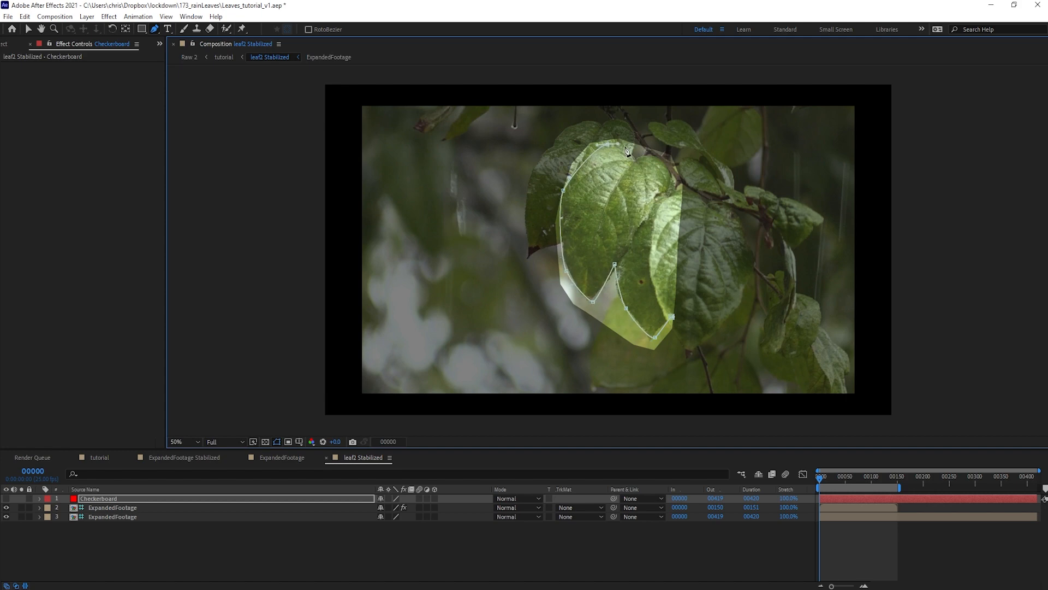
click(637, 158)
click(671, 317)
Apply the Fractal Noise and Tint effects to the masked Checkerboard solid and make it visible.
click(108, 16)
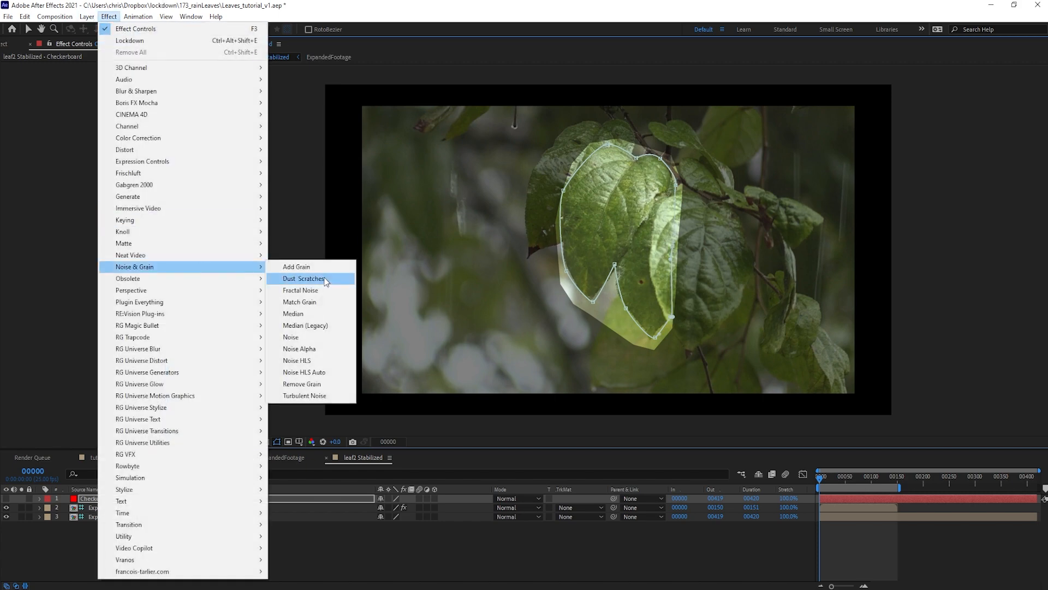
click(325, 298)
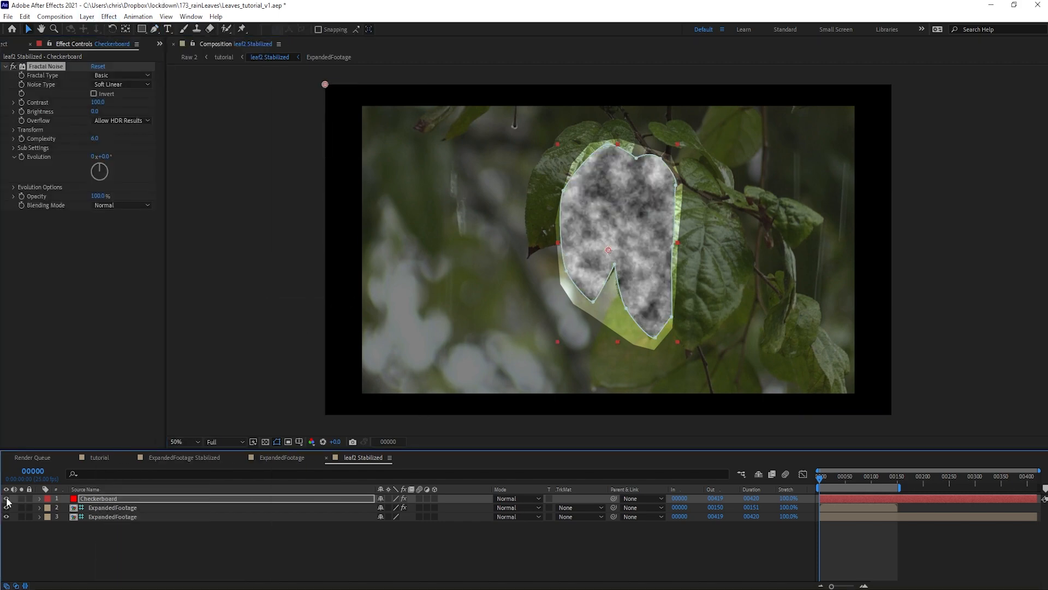
click(111, 16)
mouse_move(206, 143)
click(318, 500)
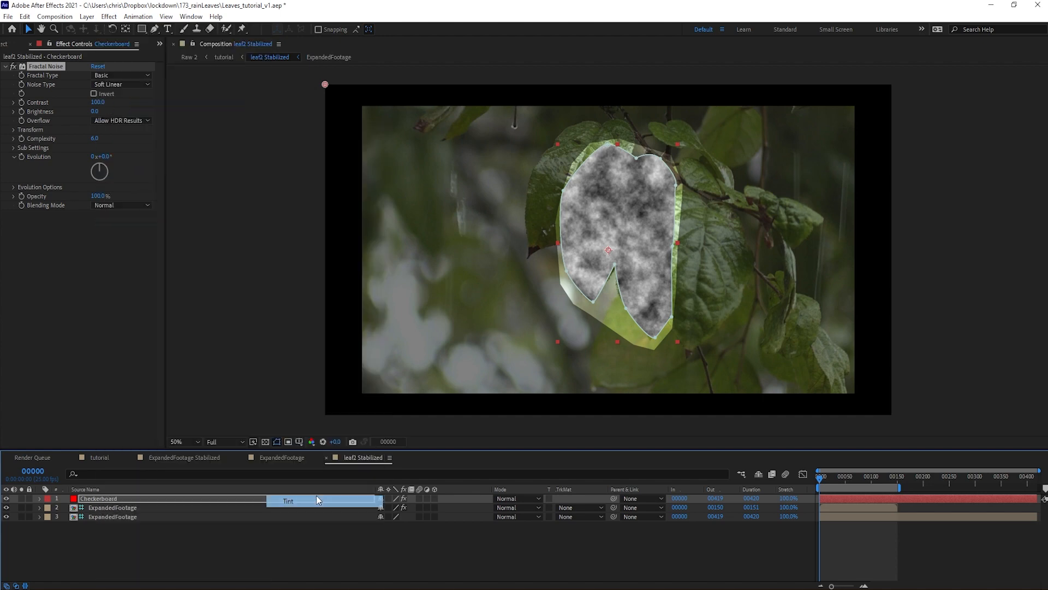
Set the Tint effect's Map White To colour to red on the Checkerboard solid.
click(98, 233)
click(205, 128)
click(295, 128)
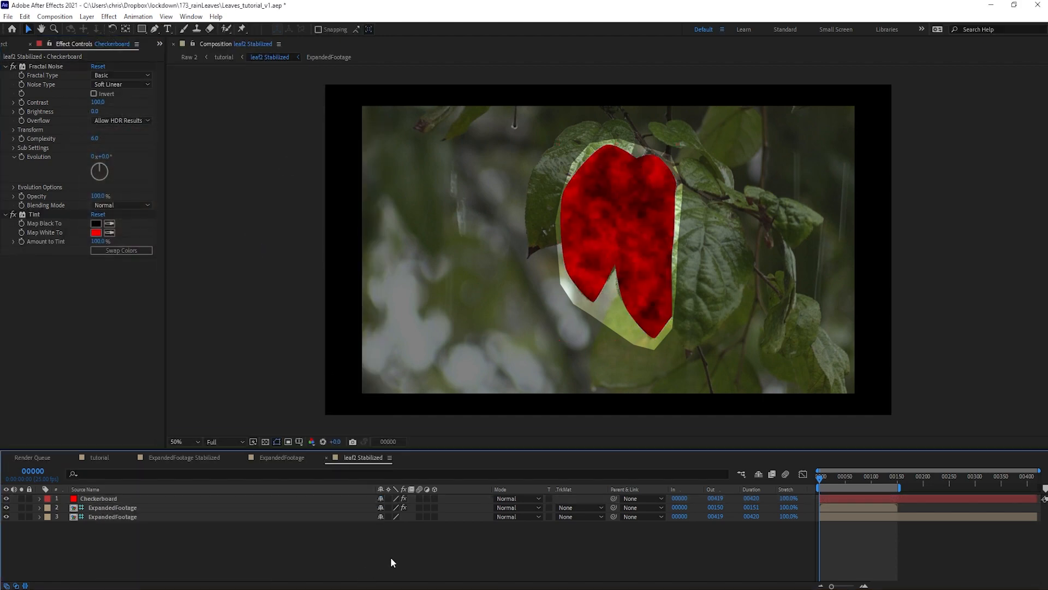
In the tutorial composition, move the leaf2 and leaf2 Stabilized layers beneath leaf1, just above Background.
key(Tab)
click(329, 553)
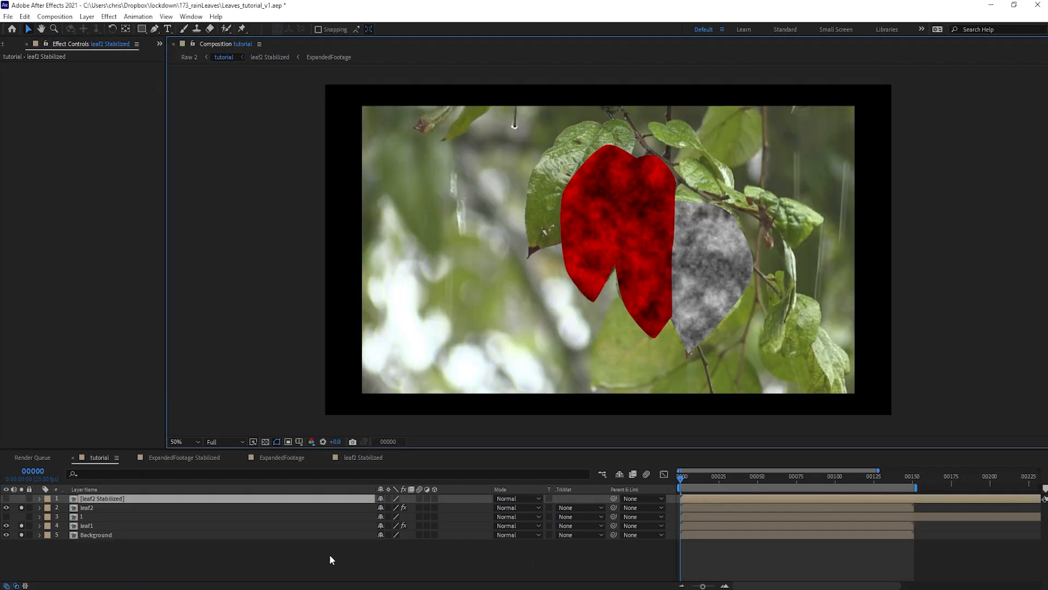
click(329, 555)
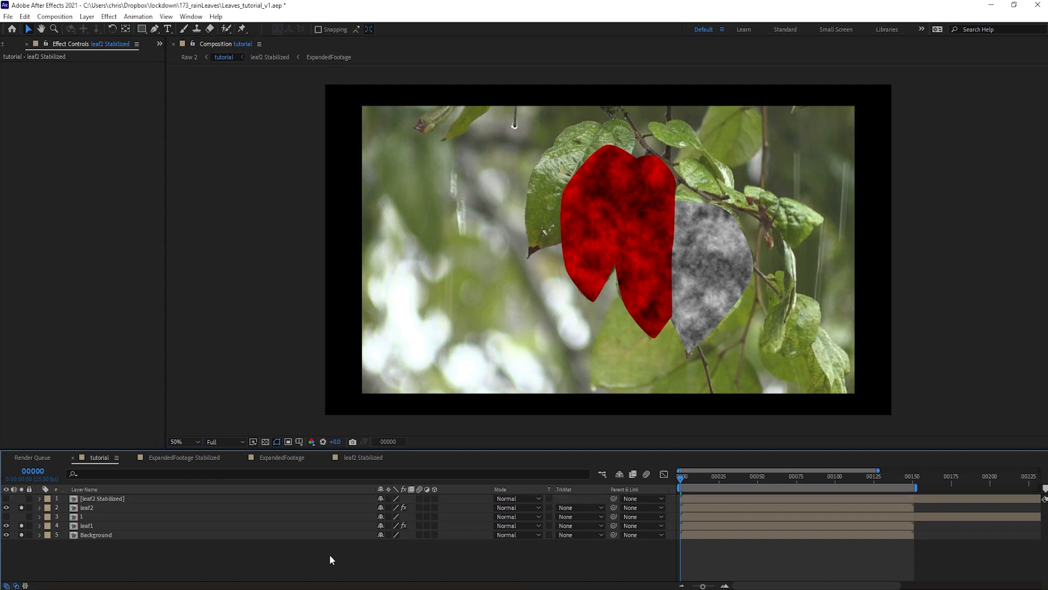
click(90, 508)
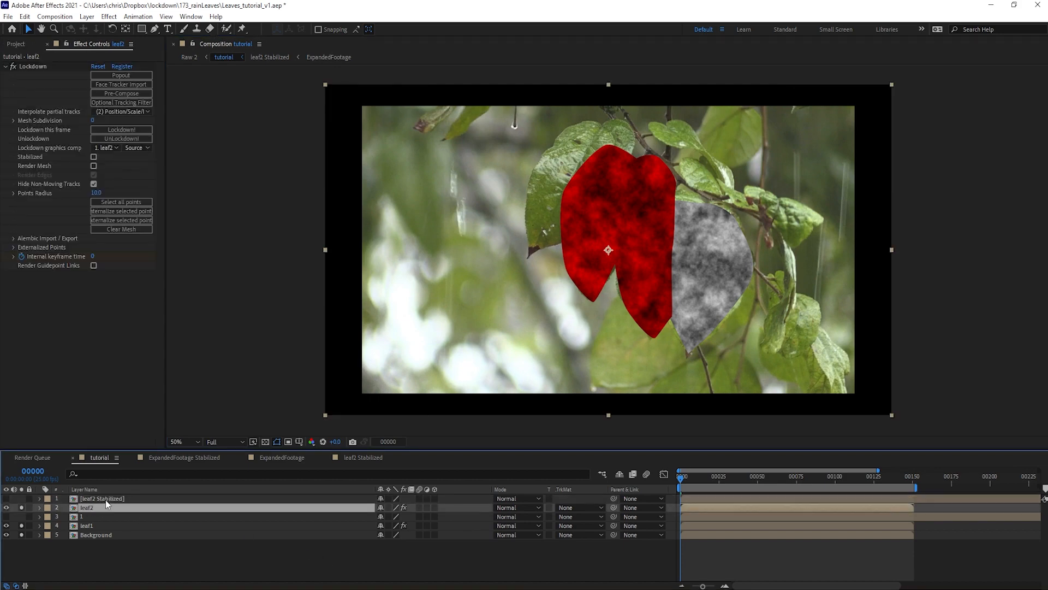
ctrl+click(106, 500)
drag(94, 509, 103, 529)
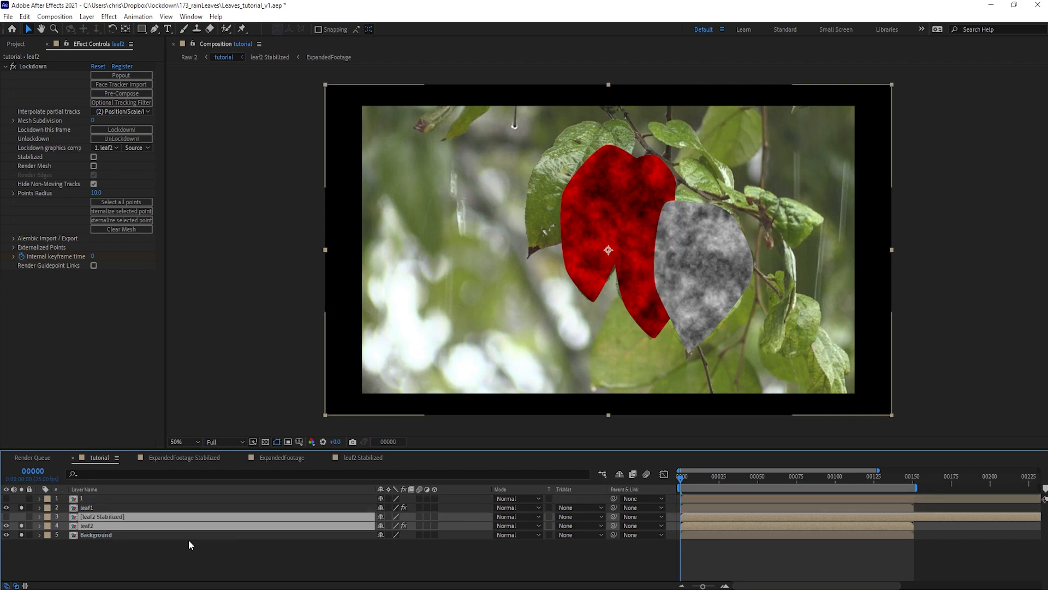
click(240, 552)
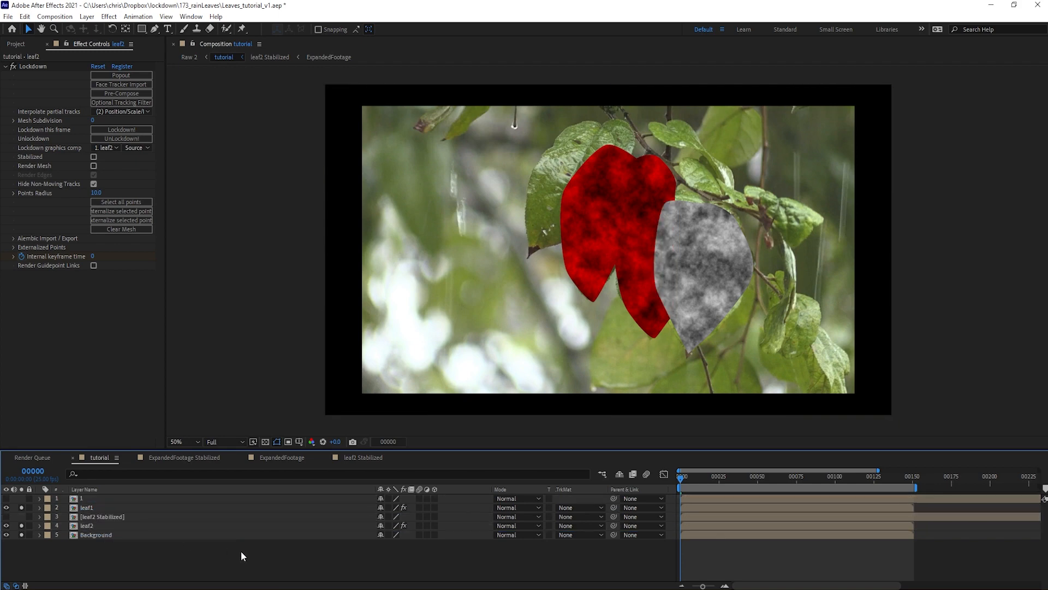
Play back the tutorial composition to check how the textured leaves track and overlap, and return to frame 0.
key(space)
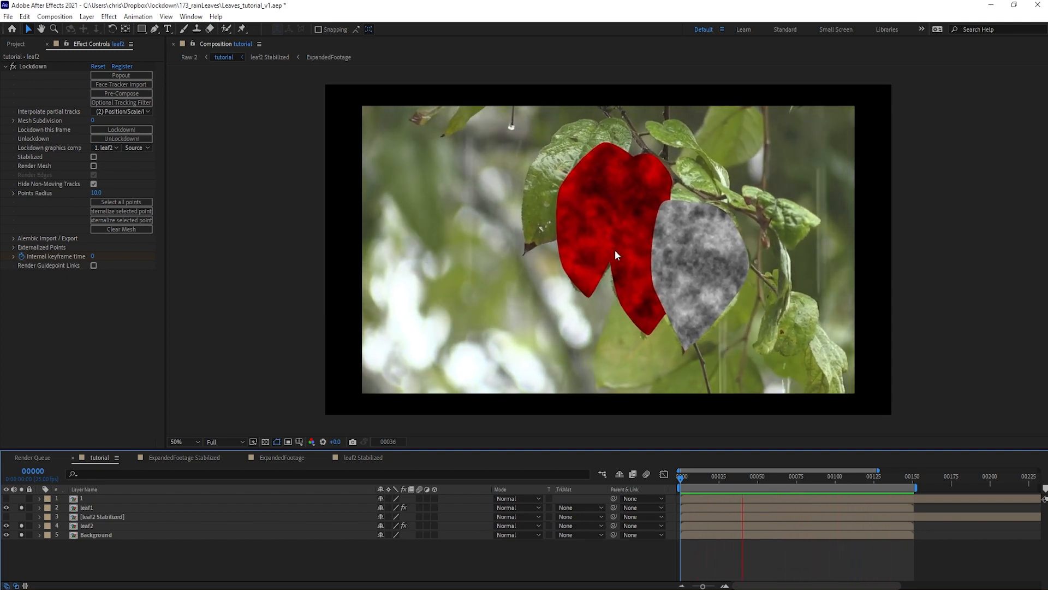
key(space)
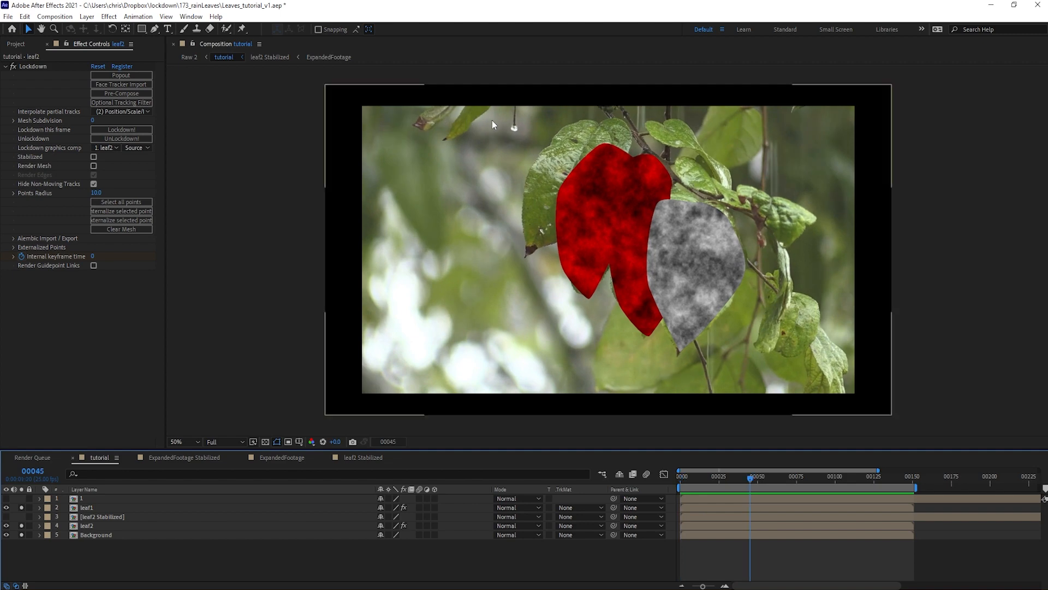
drag(729, 478, 590, 480)
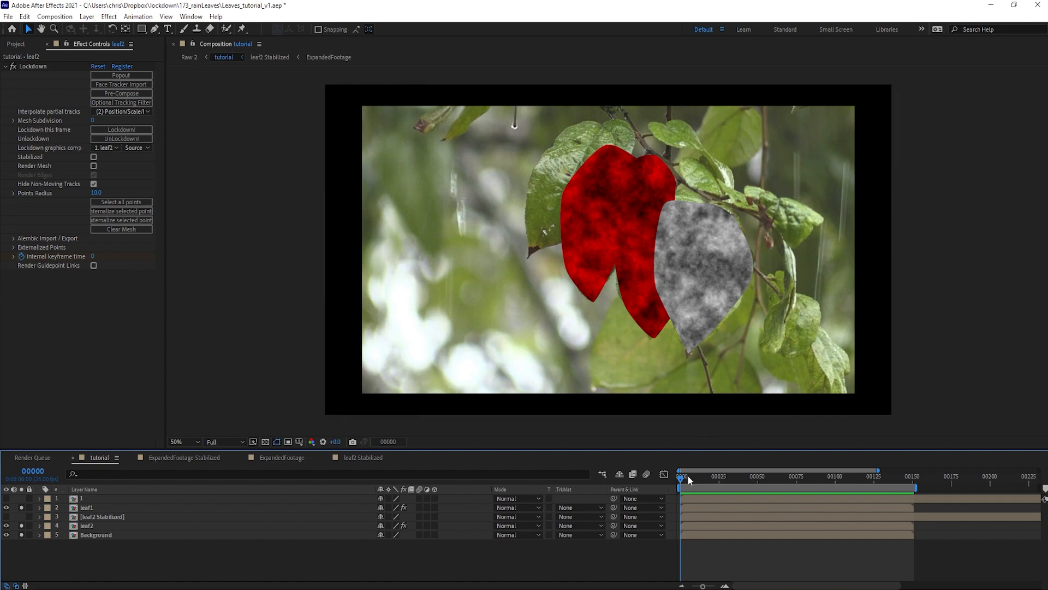
drag(687, 479, 581, 463)
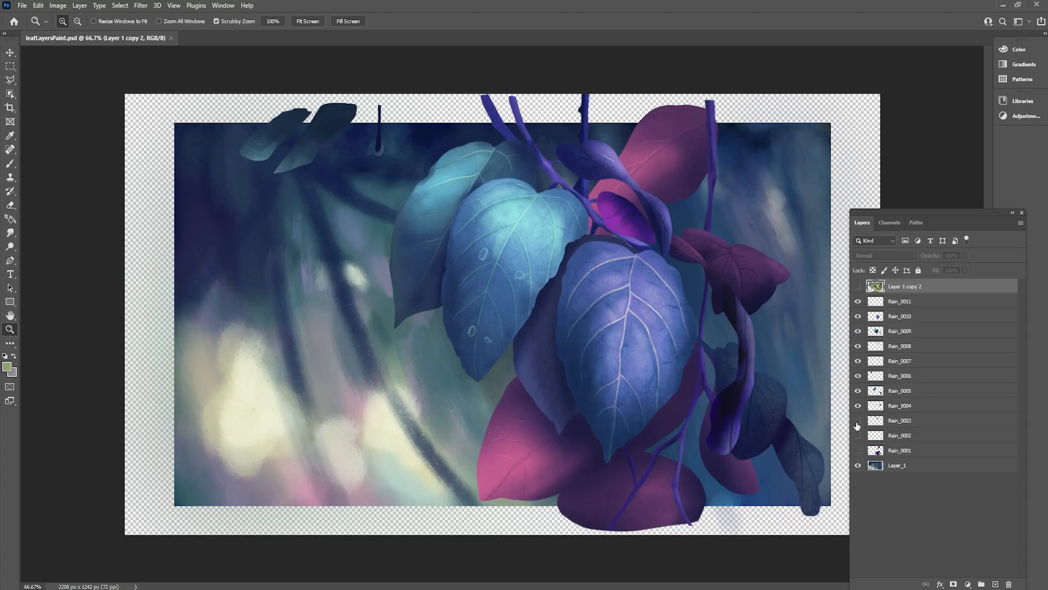
In Photoshop, toggle the visibility of the Rain layers and Layer 1 copy 2 in leafLayersPaint.psd to examine the painted leaves.
drag(857, 425, 859, 301)
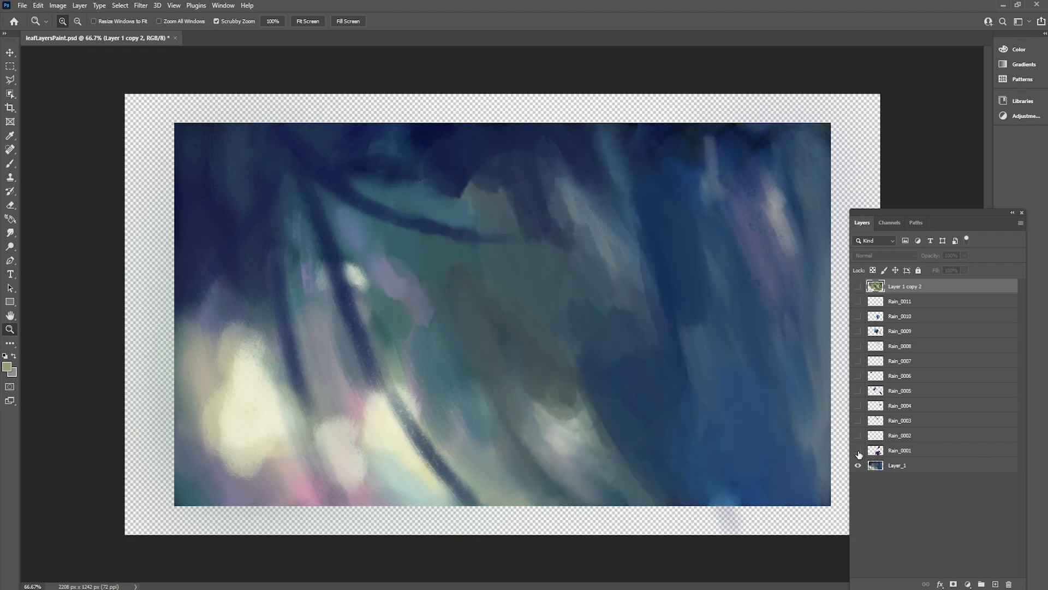
drag(859, 454, 858, 304)
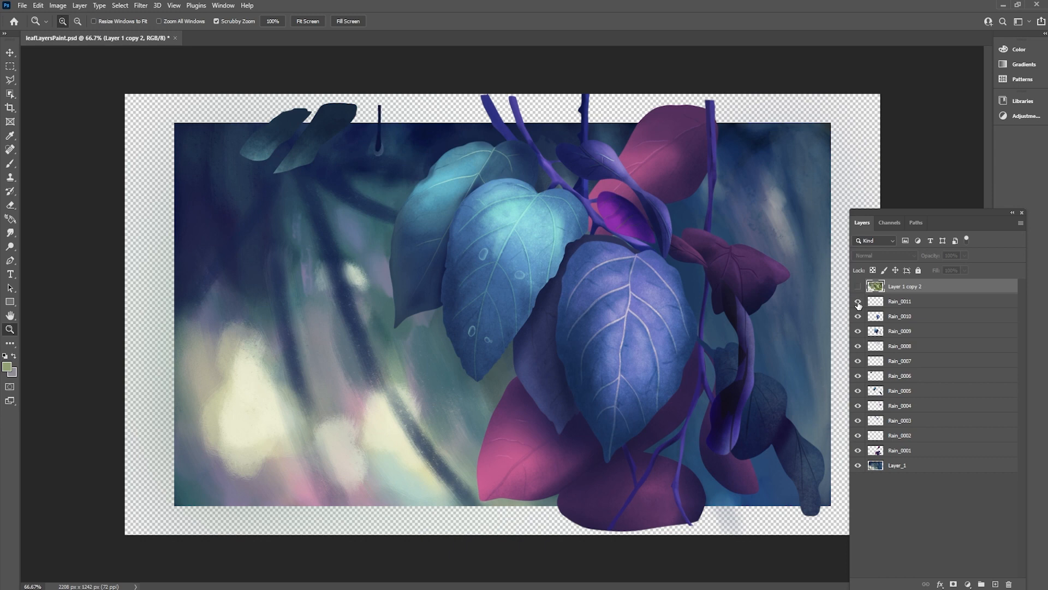
click(860, 289)
click(860, 289)
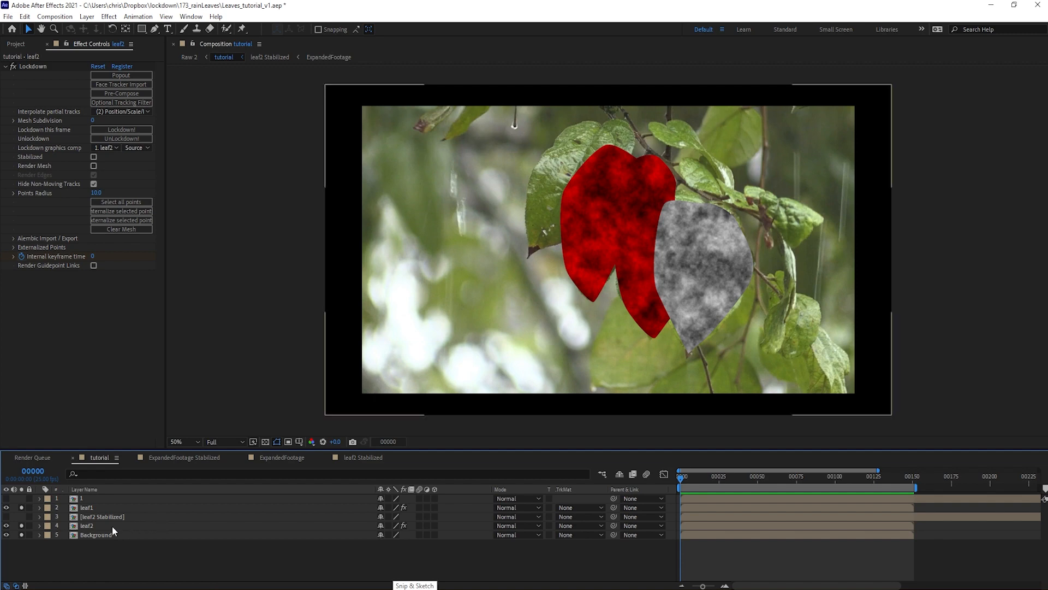
In After Effects, unsolo Background and leaf1 so only leaf2 stays soloed, and queue the current frame for saving as a file.
click(21, 535)
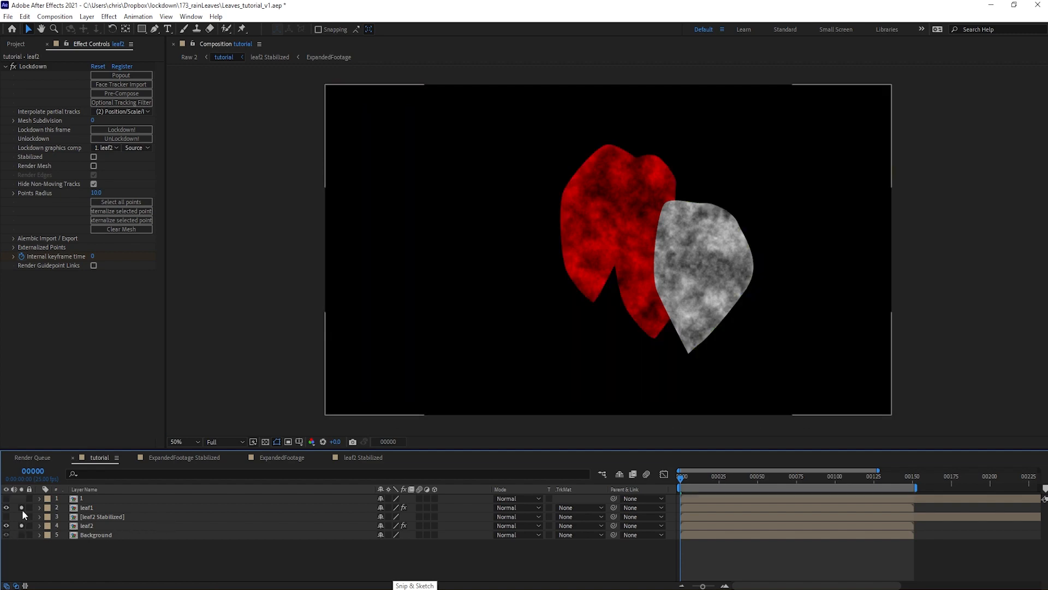
click(21, 507)
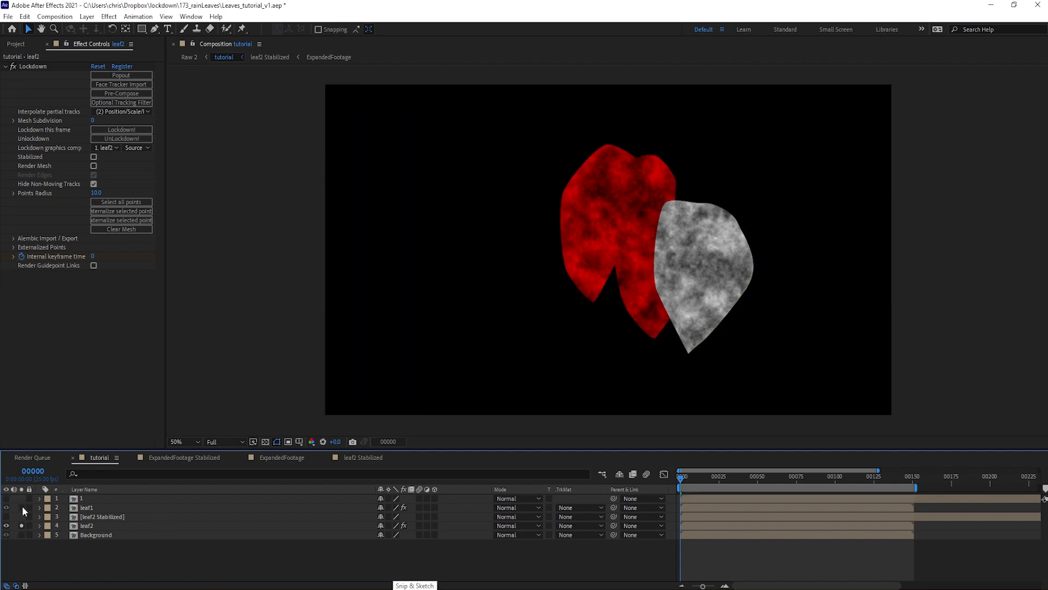
click(72, 18)
mouse_move(154, 145)
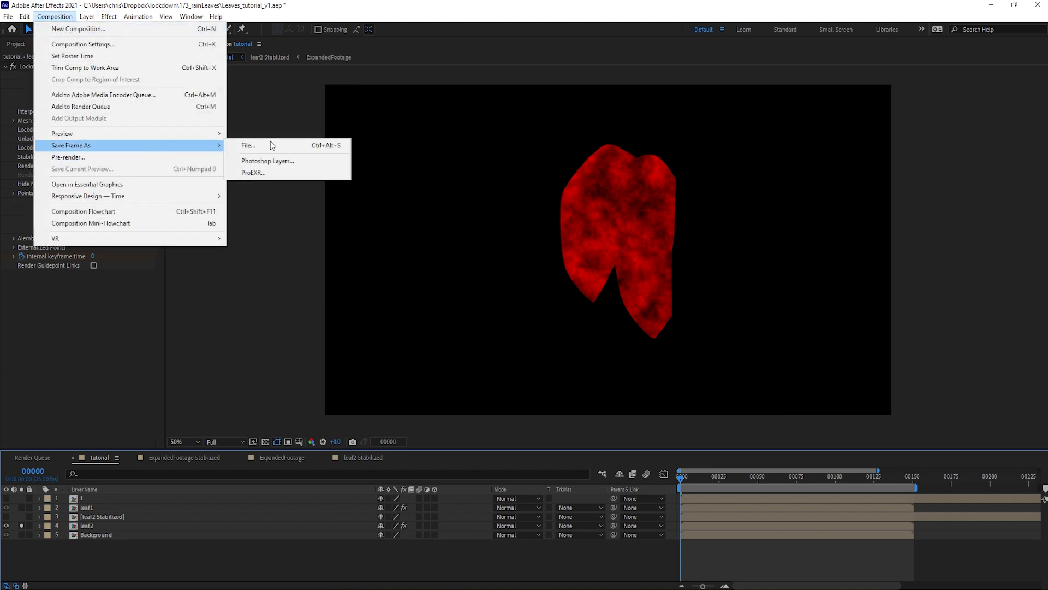
click(248, 146)
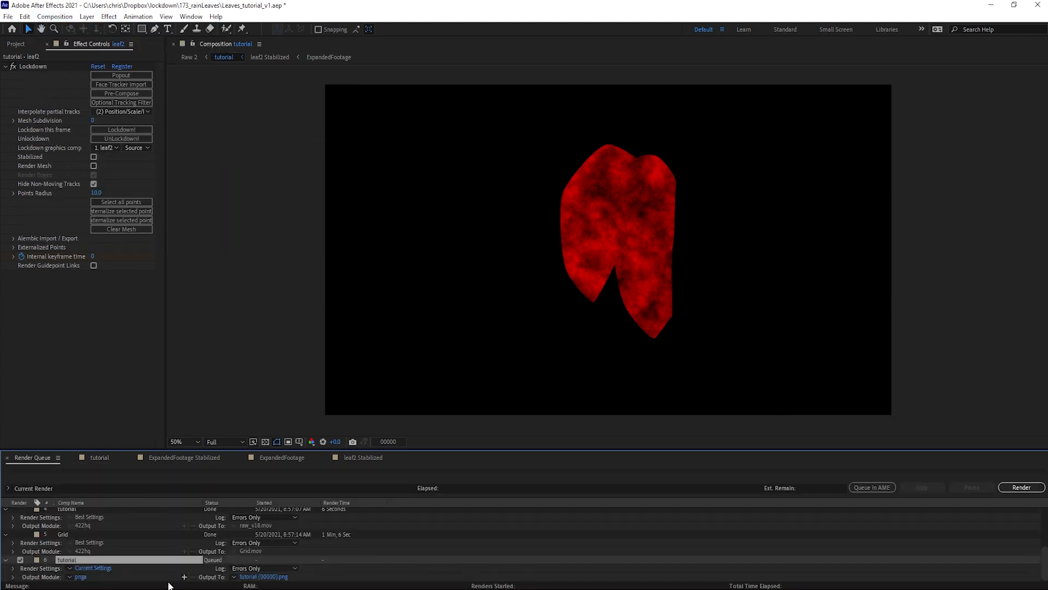
Name the queued frame's PNG output leaf 1(00000).png in the Tutorial folder.
click(264, 576)
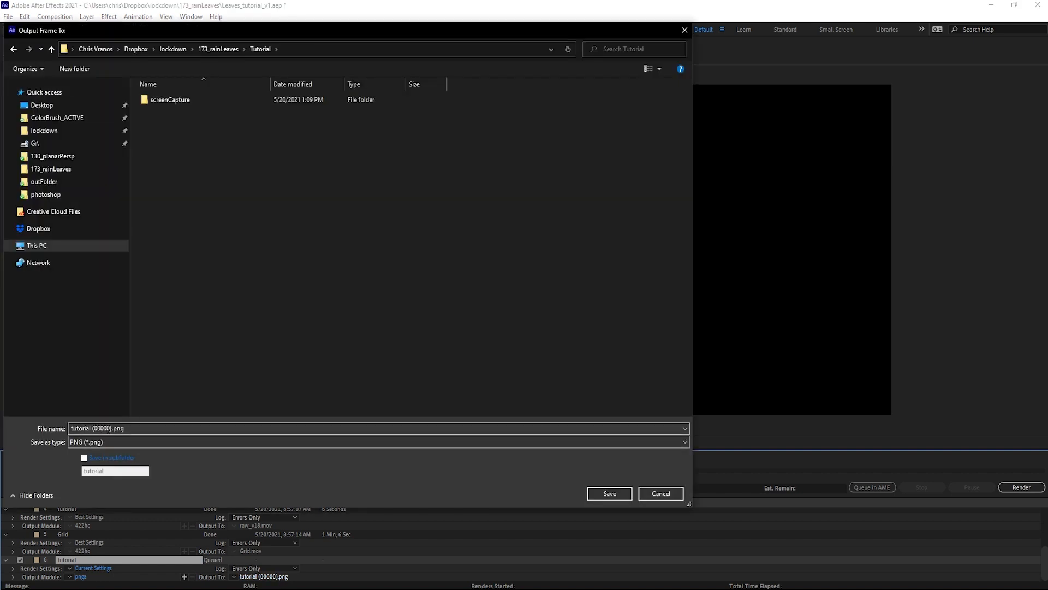
drag(93, 428, 54, 429)
text(leaf 1)
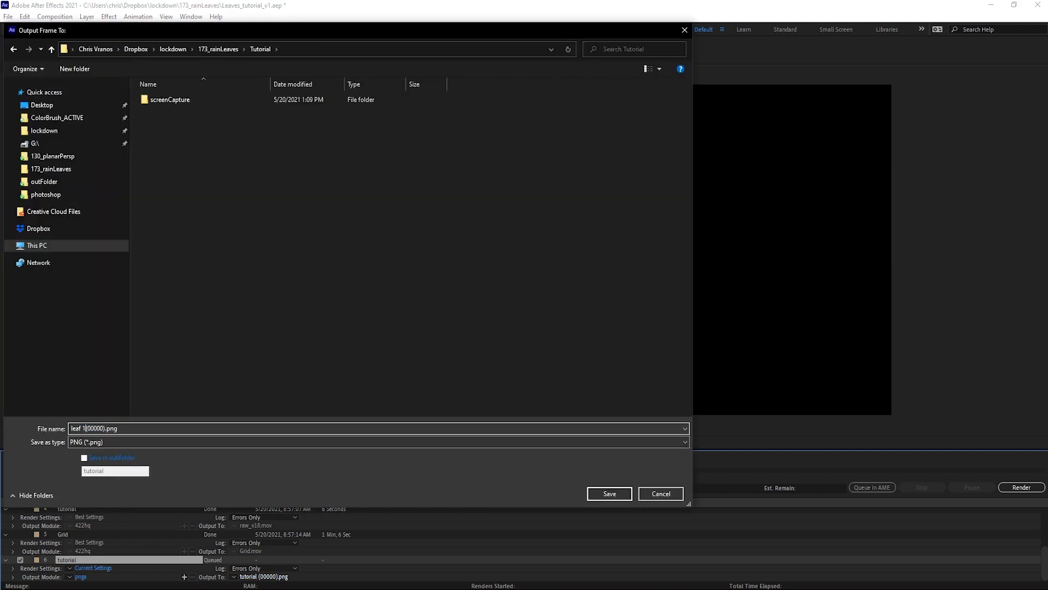
click(606, 495)
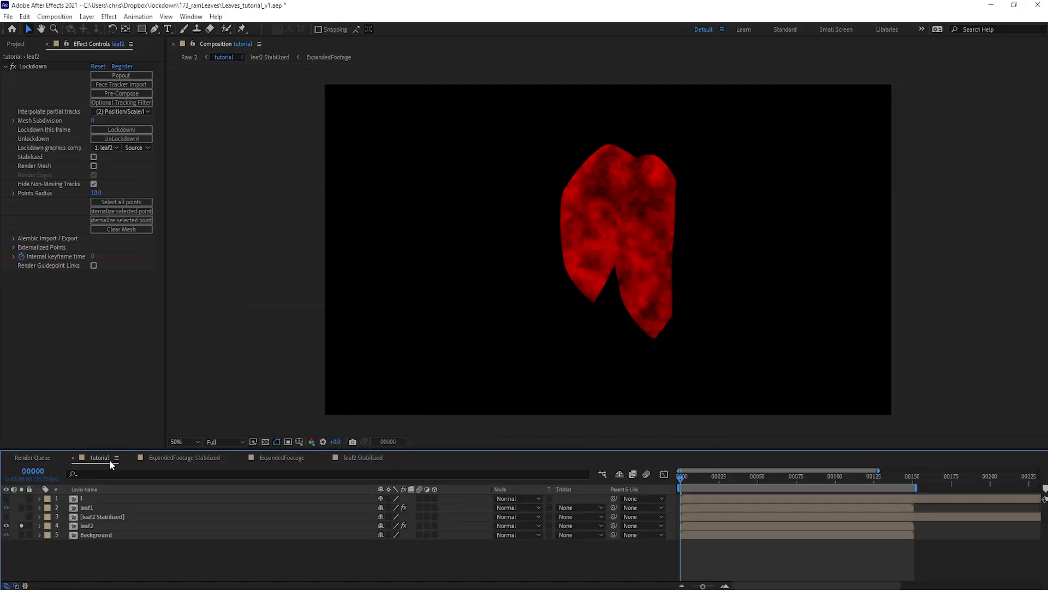
Unsolo leaf2 in the tutorial composition and import leafLayersPaint.psd as a Composition with Editable Layer Styles.
click(20, 525)
click(19, 46)
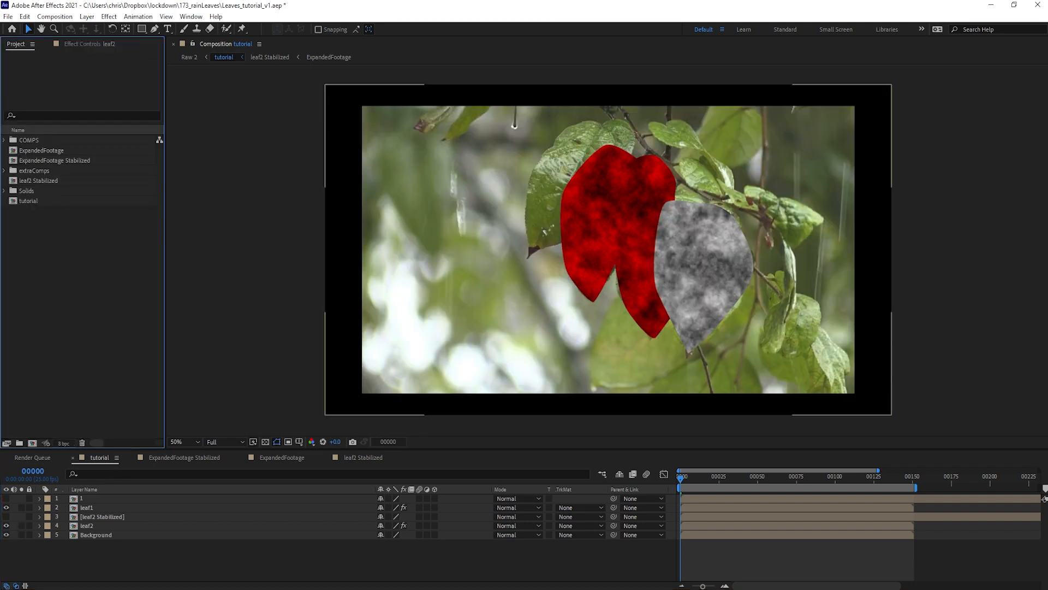
drag(368, 251, 54, 281)
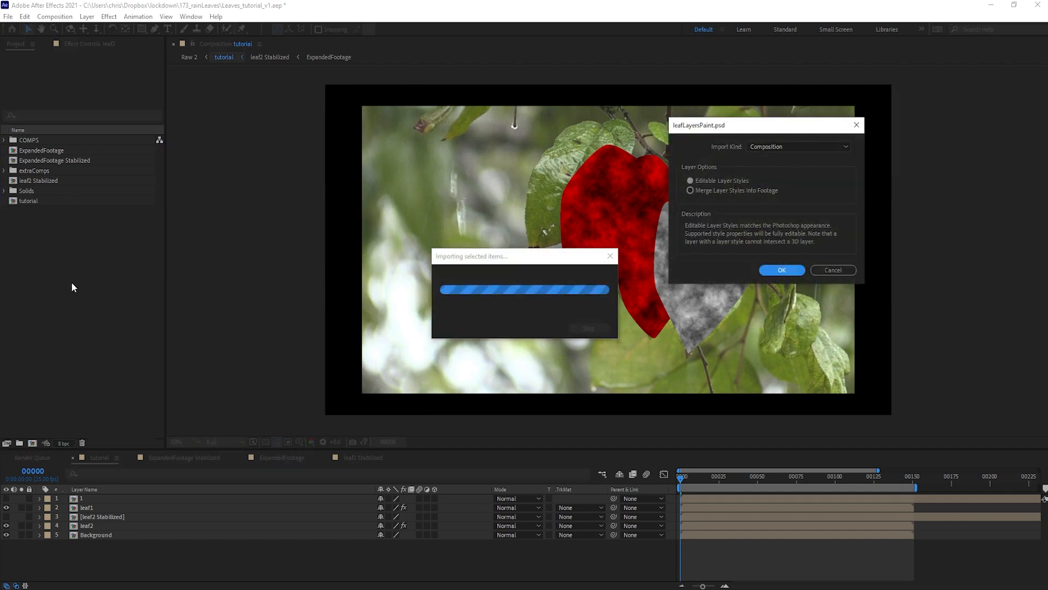
click(778, 147)
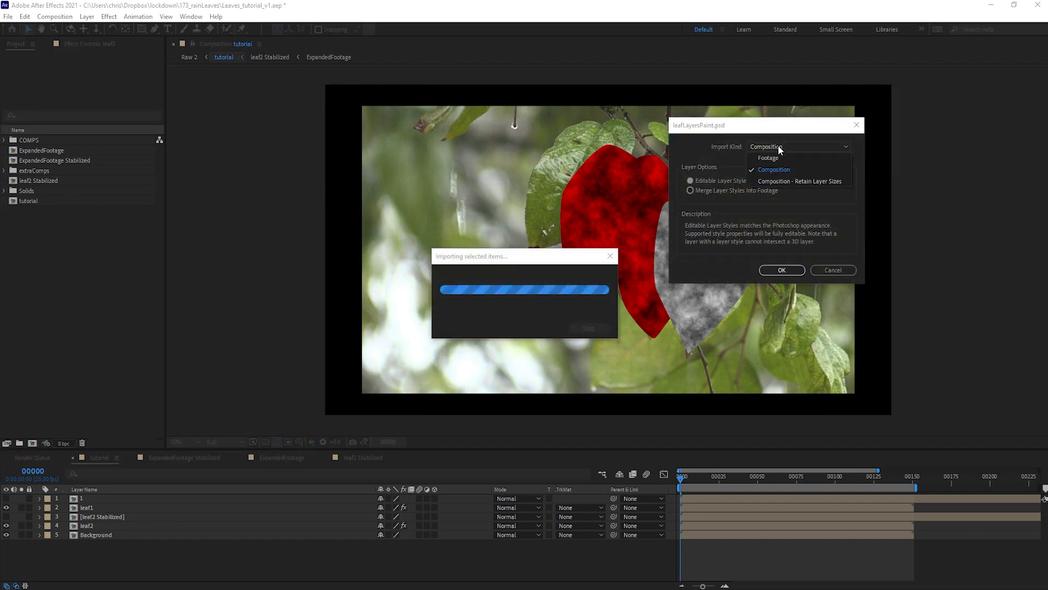
click(794, 171)
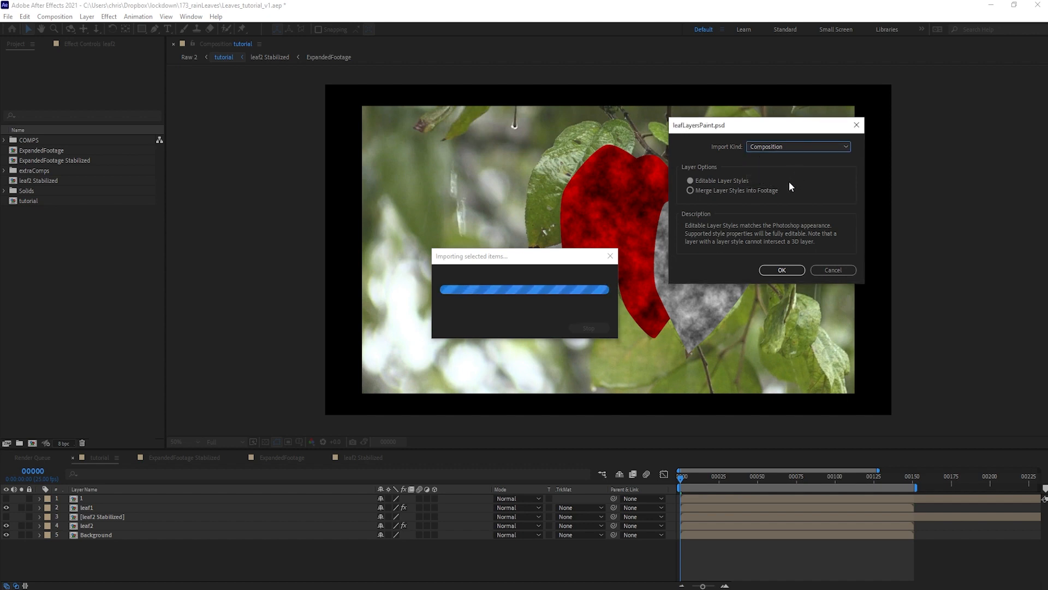
click(782, 270)
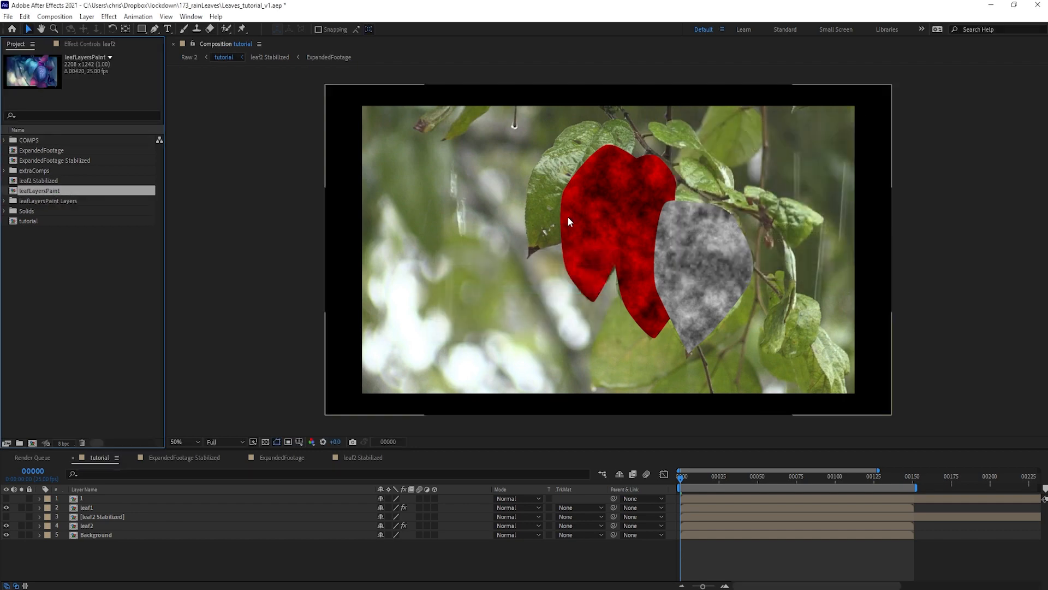
Open the leafLayersPaint composition, make the timeline area taller, and solo the Rain_0009 and Rain_0010 layers.
double_click(48, 195)
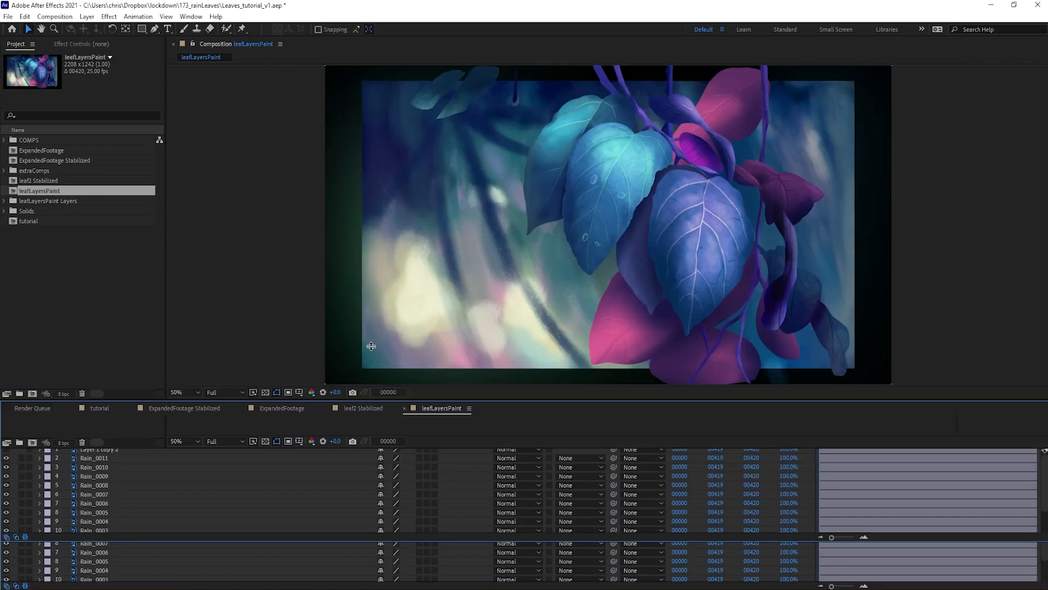
drag(371, 346, 371, 363)
drag(371, 363, 371, 414)
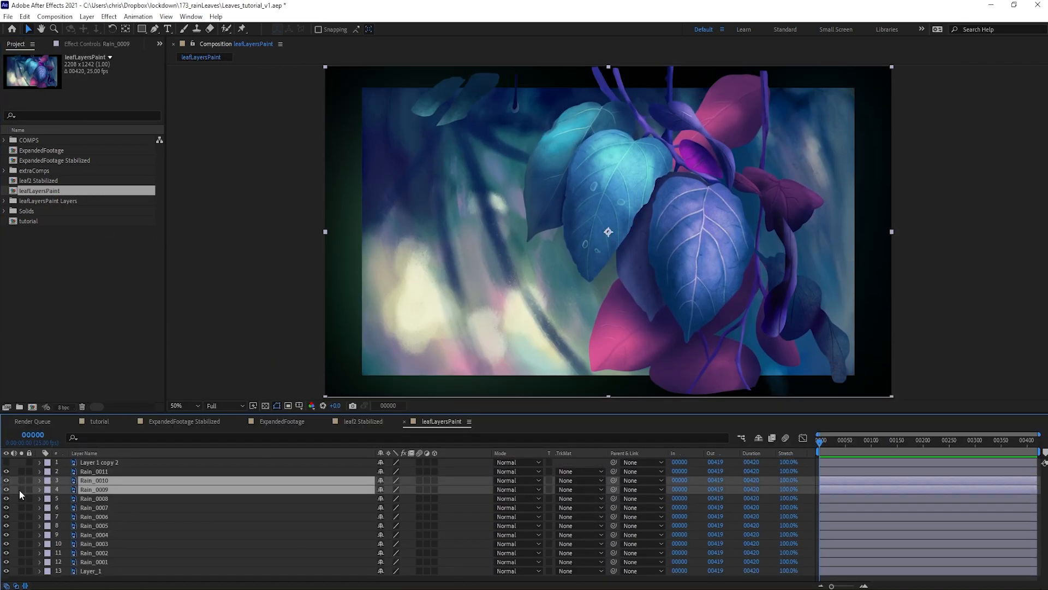
click(21, 490)
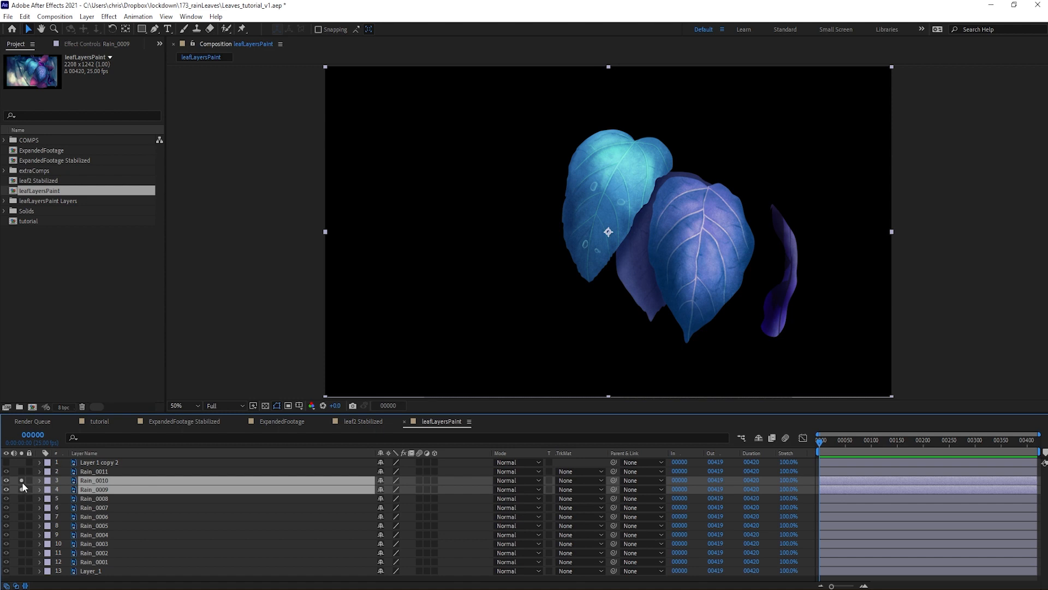
click(22, 481)
click(22, 481)
Unsolo Rain_0010 and copy the soloed Rain_0009 layer to the top of the leaf2 Stabilized composition.
click(106, 489)
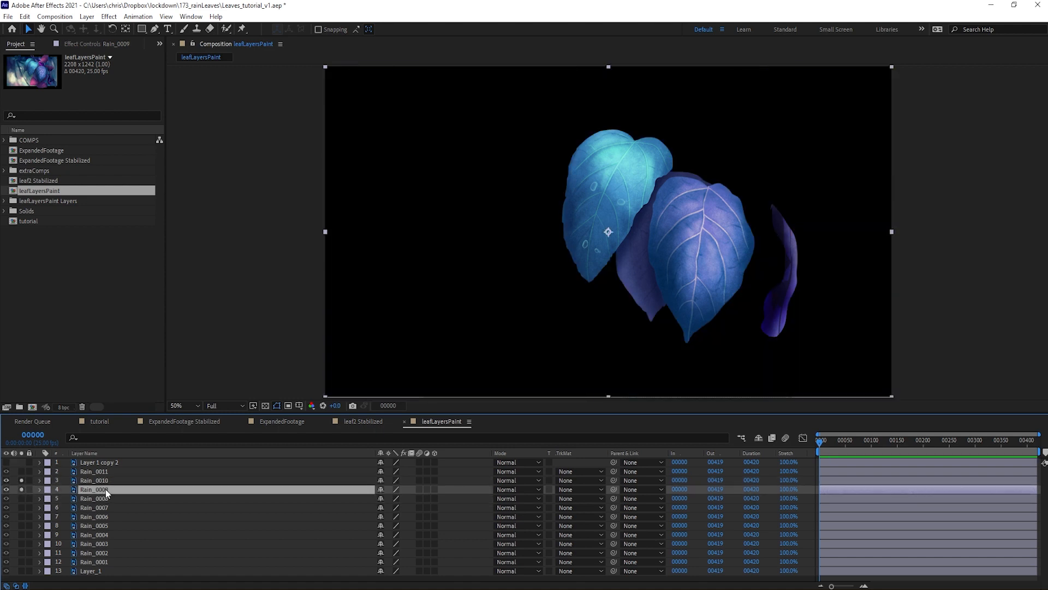
click(21, 481)
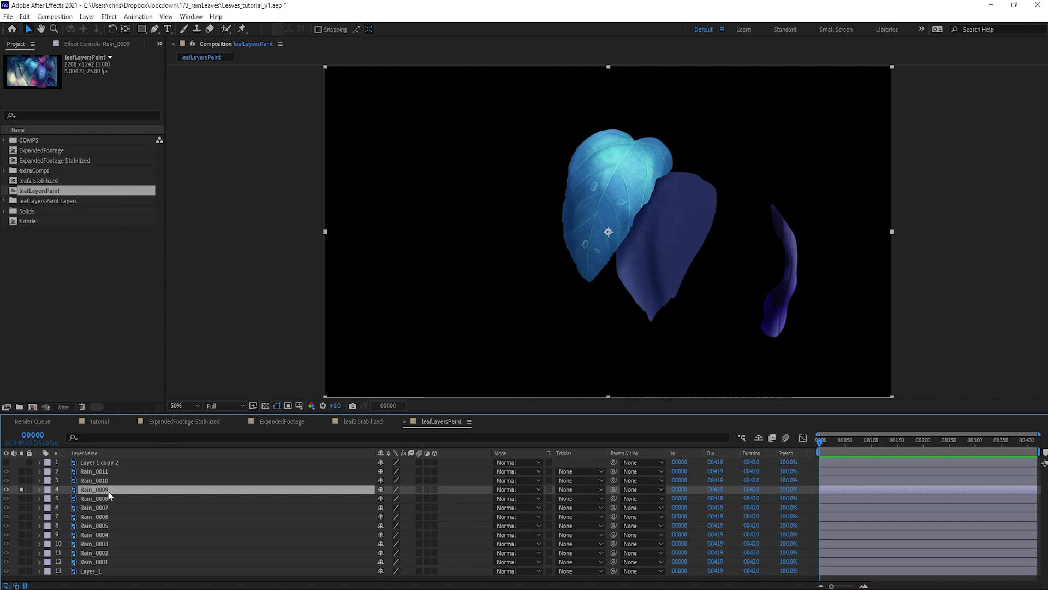
click(101, 422)
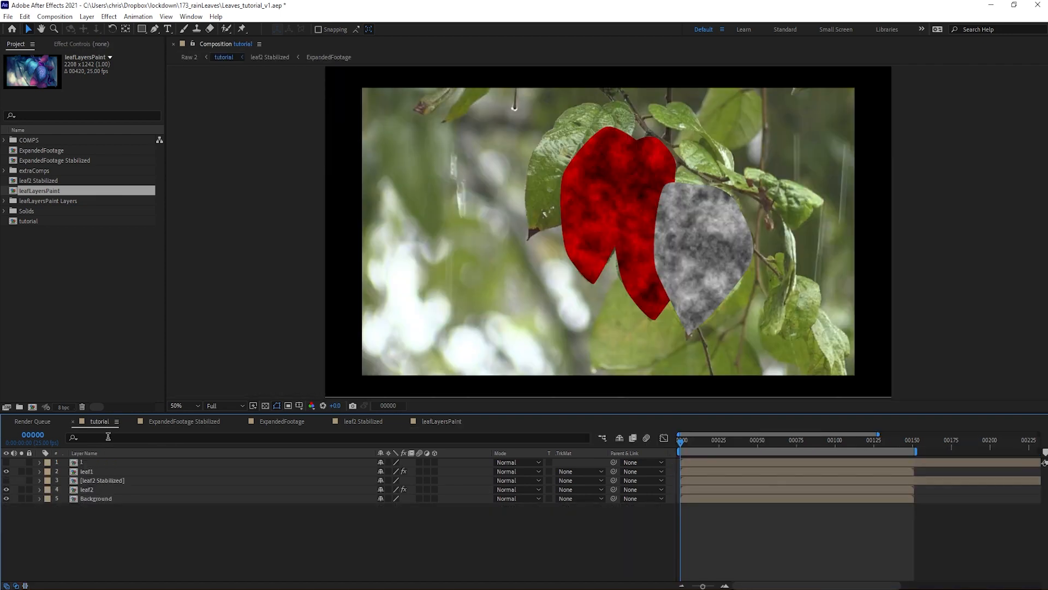
double_click(102, 480)
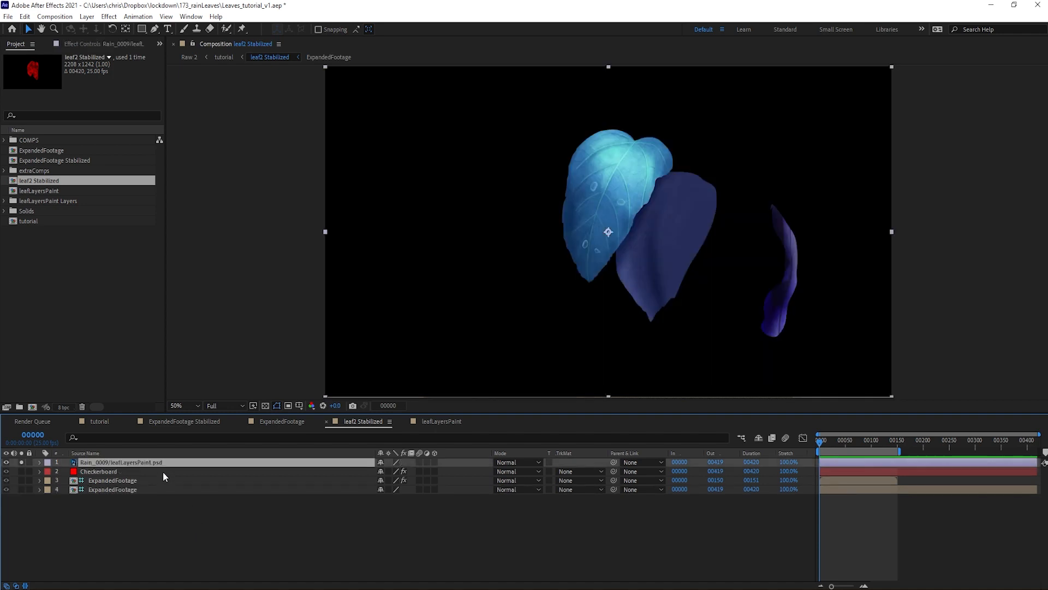
Draw a closed Pen mask on the Rain_0009 layer loosely around the two joined leaves, excluding the separate narrow leaf.
key(g)
click(682, 353)
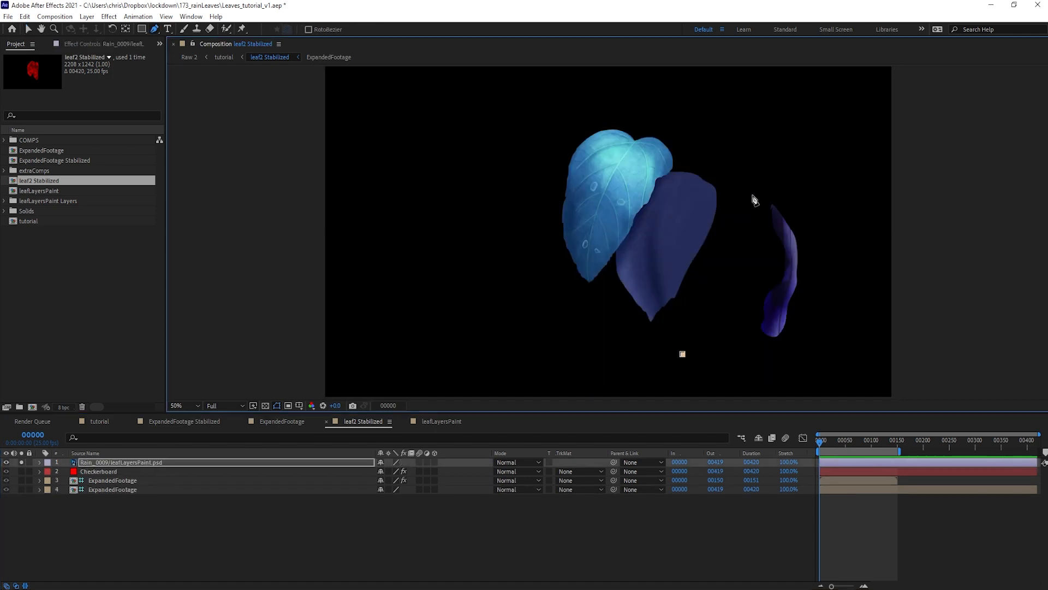
drag(752, 192, 749, 157)
drag(601, 96, 589, 96)
click(536, 148)
drag(609, 344, 733, 333)
drag(835, 283, 987, 314)
key(ctrl+z)
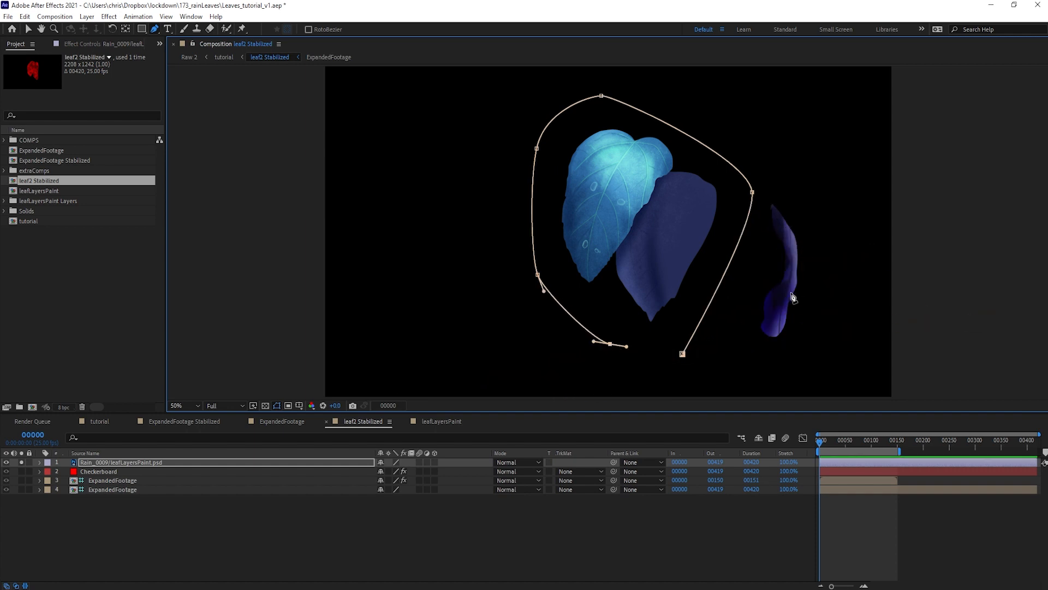
click(682, 355)
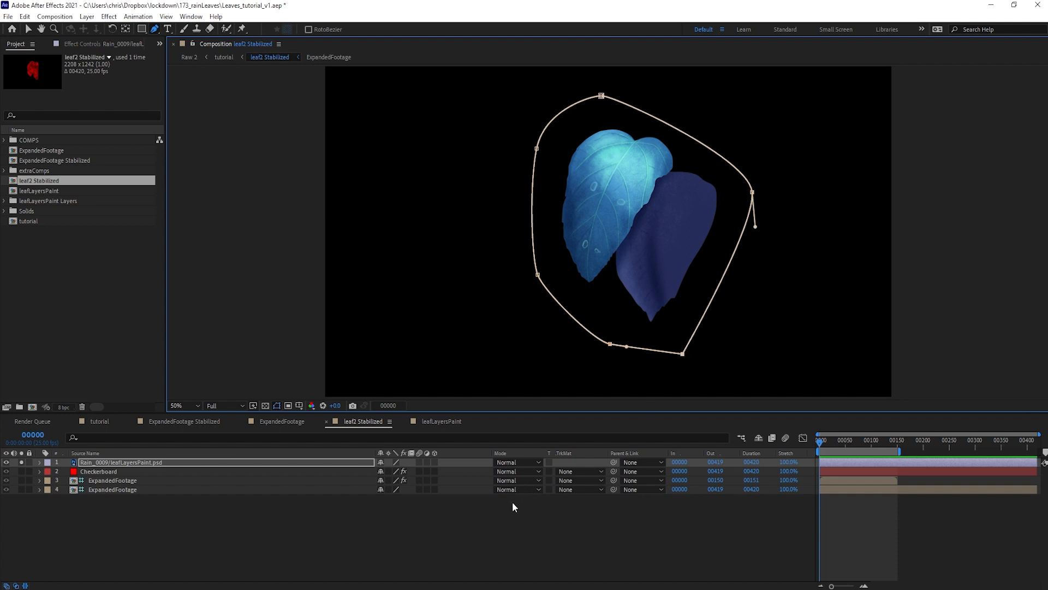
Return to the tutorial composition and preview the painted texture tracking on leaf2.
click(420, 518)
key(Tab)
click(335, 521)
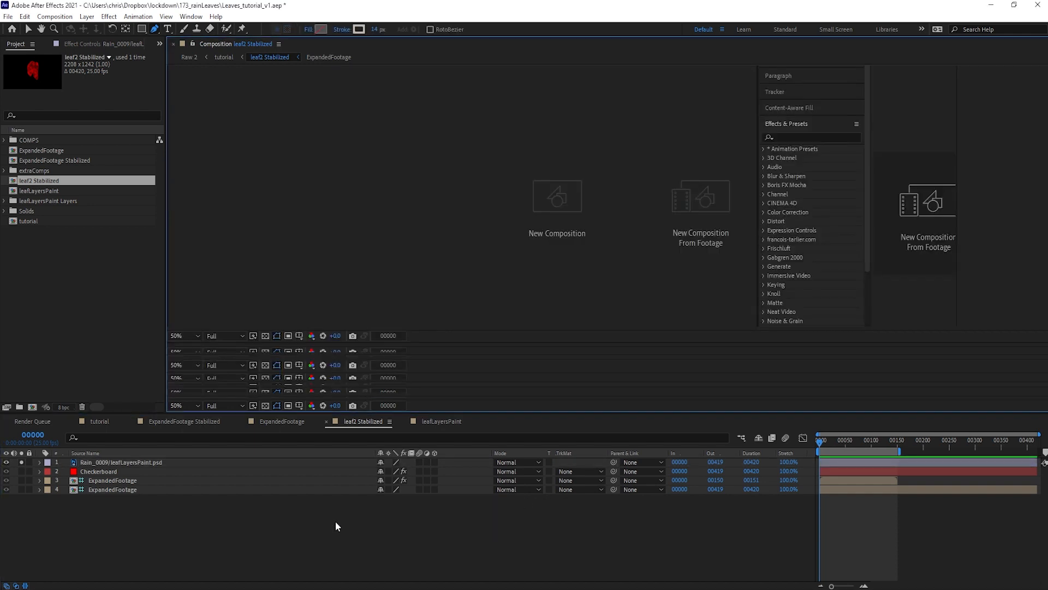
key(space)
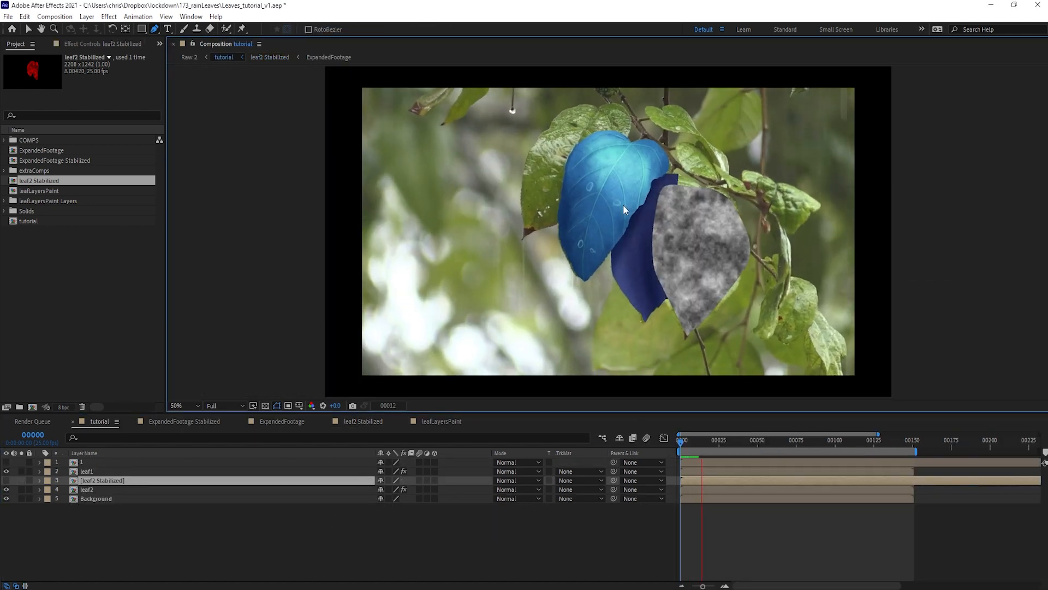
Copy the Rain_0010 layer from leafLayersPaint into ExpandedFootage Stabilized and delete the placeholder Black Solid 5 there.
click(430, 425)
key(ctrl+Up)
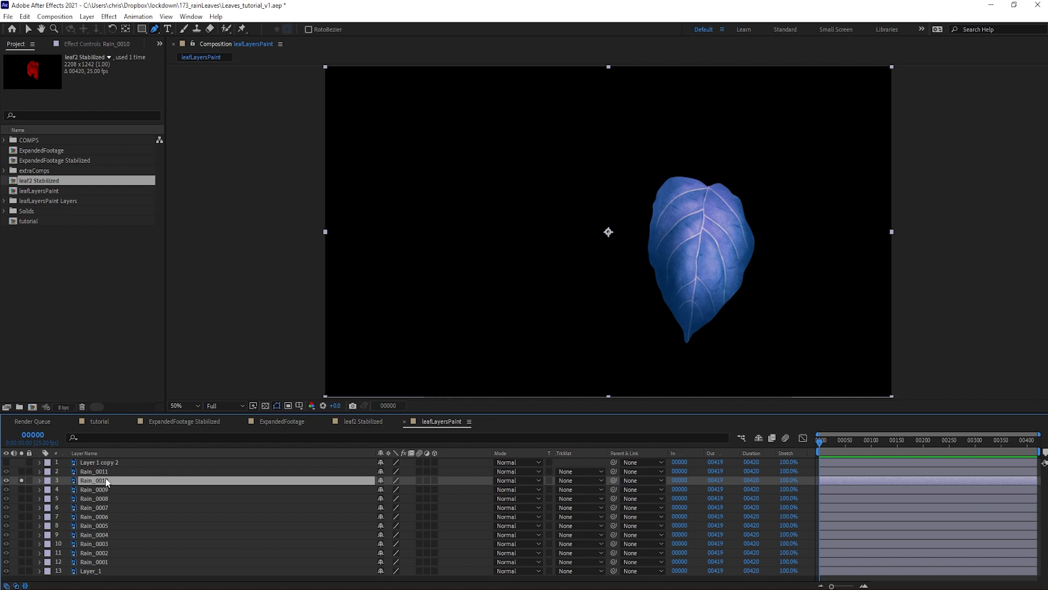
click(101, 421)
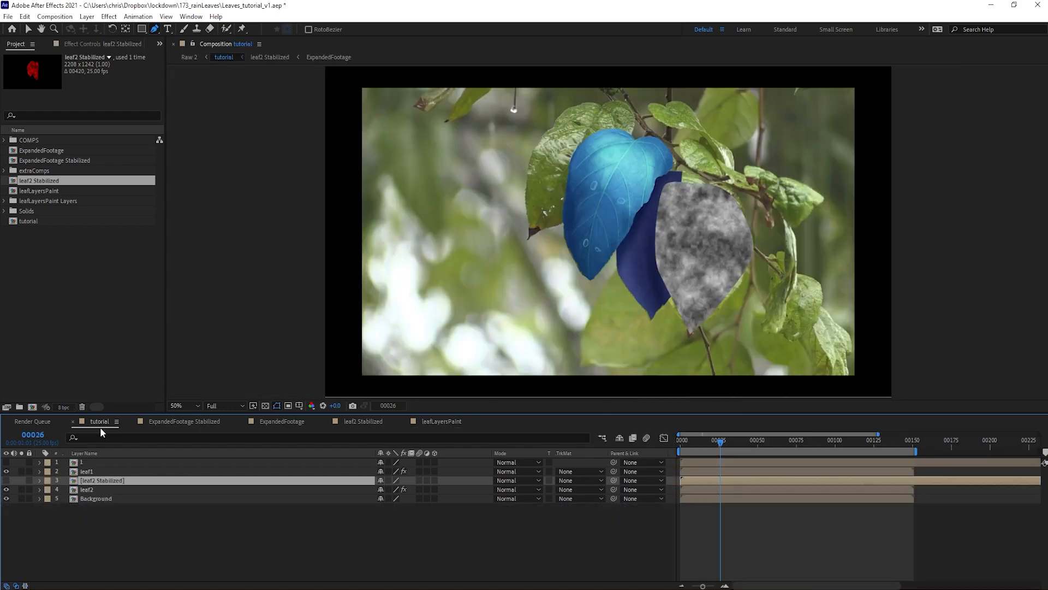
double_click(88, 463)
key(ctrl+v)
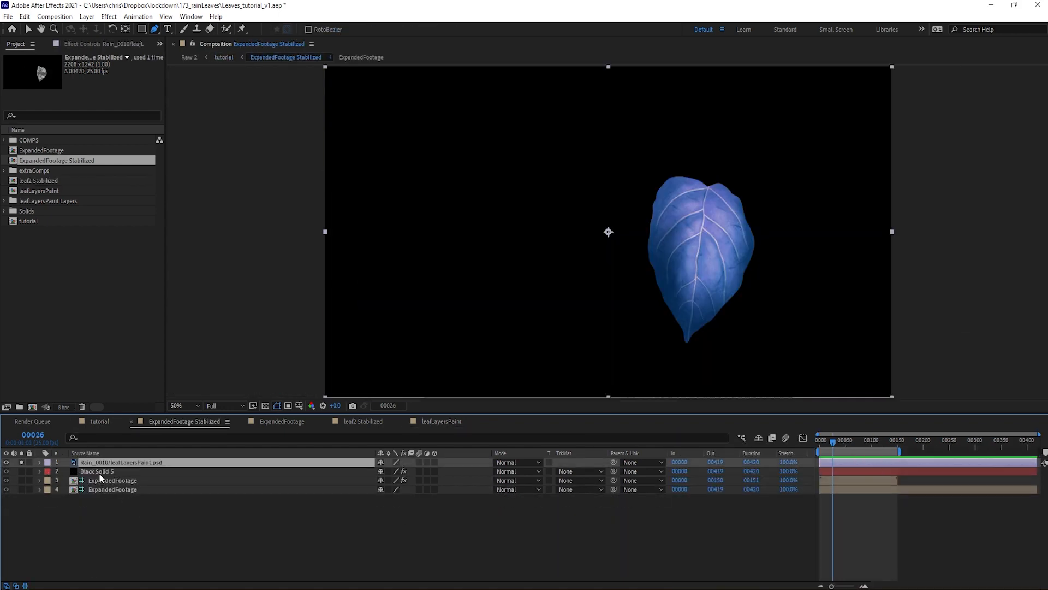
key(ctrl+Down)
key(Delete)
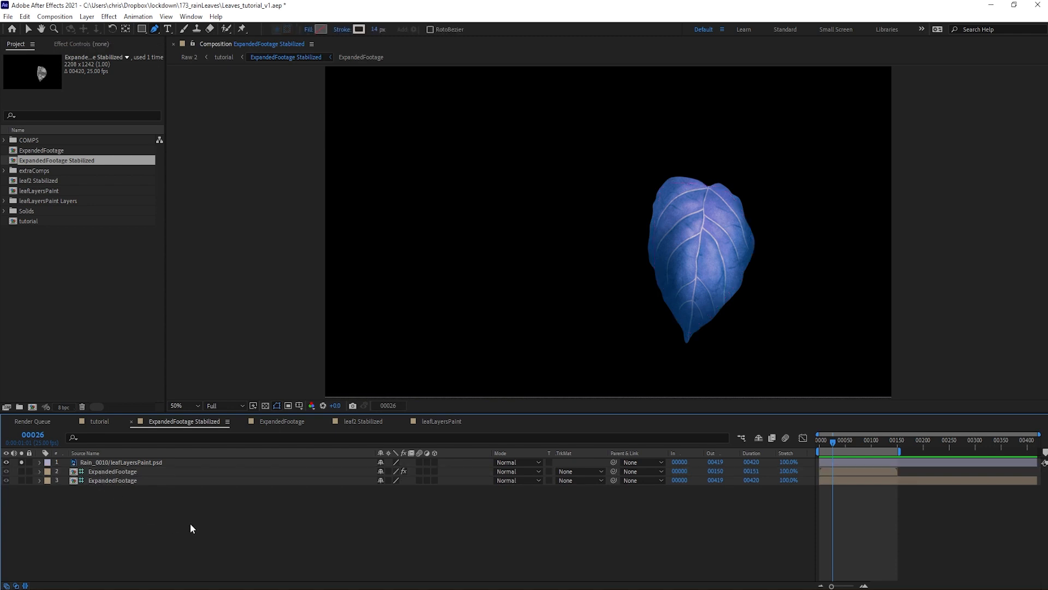
Go back to the tutorial composition and preview the painted leaf1 in motion.
key(Tab)
click(113, 523)
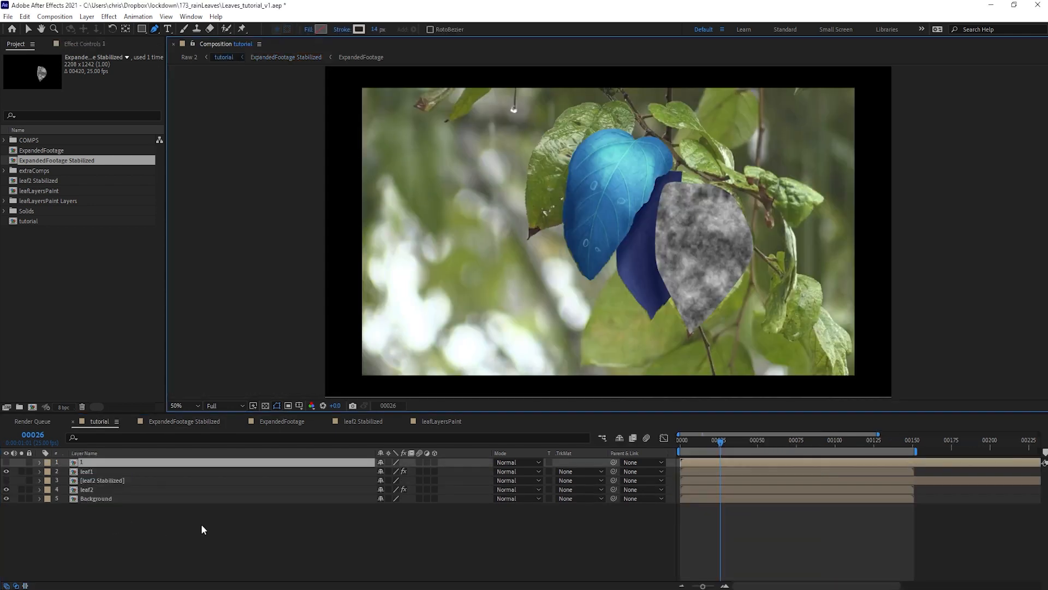
key(space)
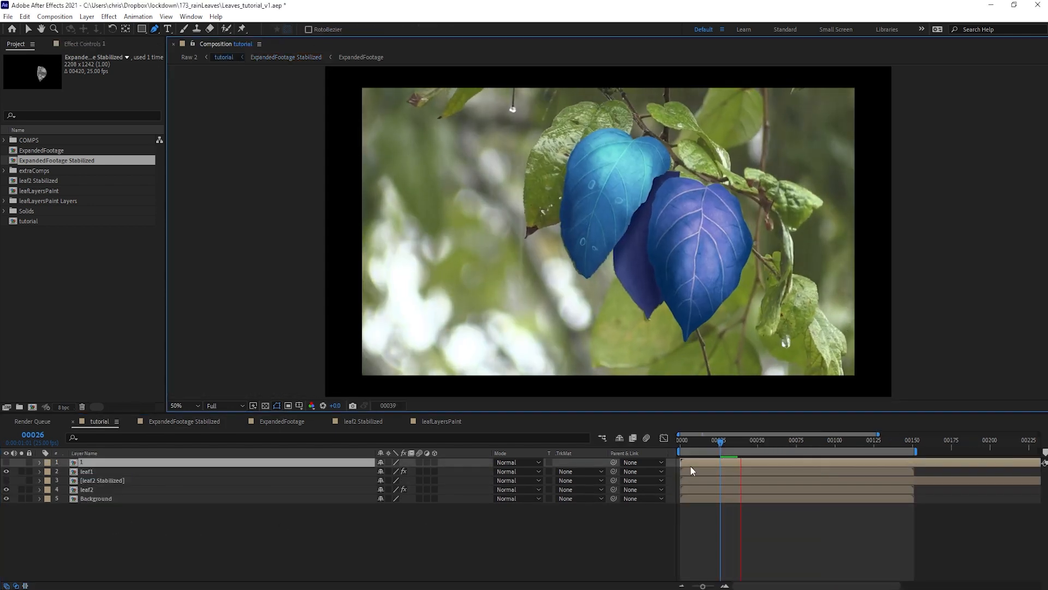
Copy Layer_1 from leafLayersPaint into the tutorial composition, place it at the bottom of the layer stack, and unsolo it.
click(425, 421)
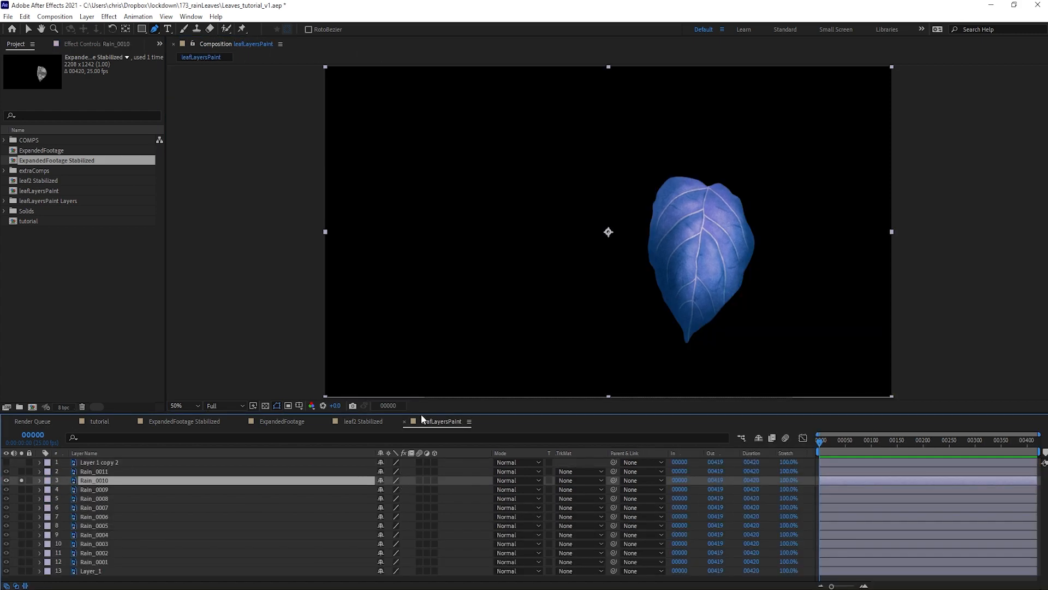
click(114, 570)
alt+click(21, 571)
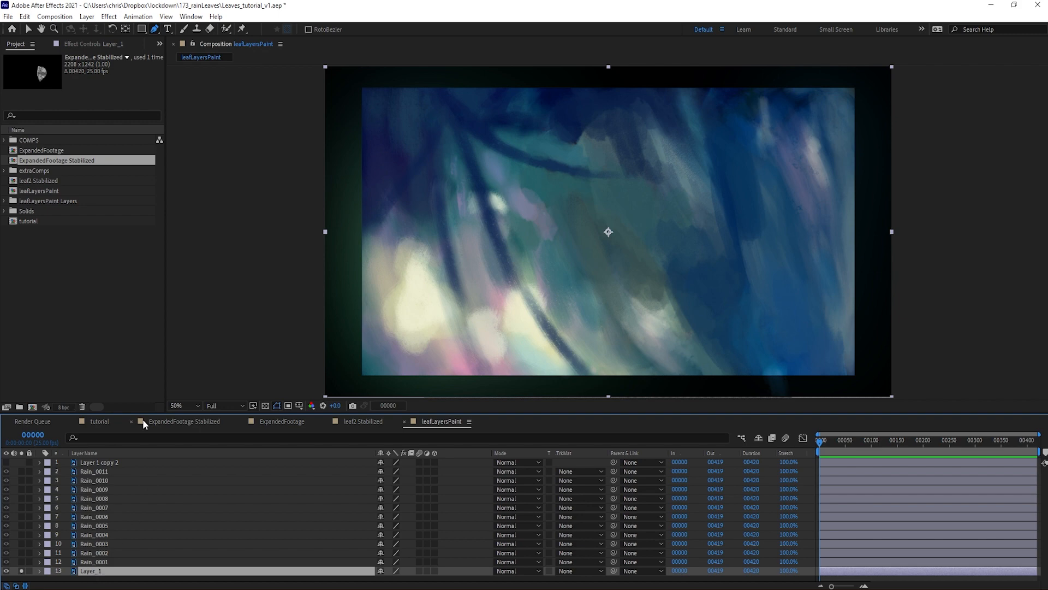
click(104, 422)
click(94, 462)
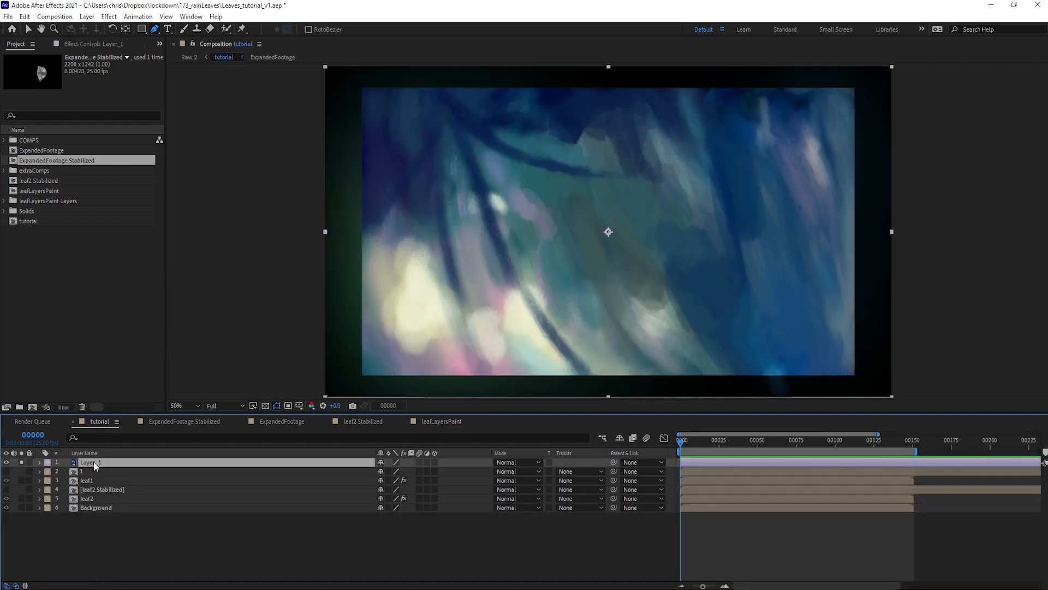
drag(94, 462, 107, 534)
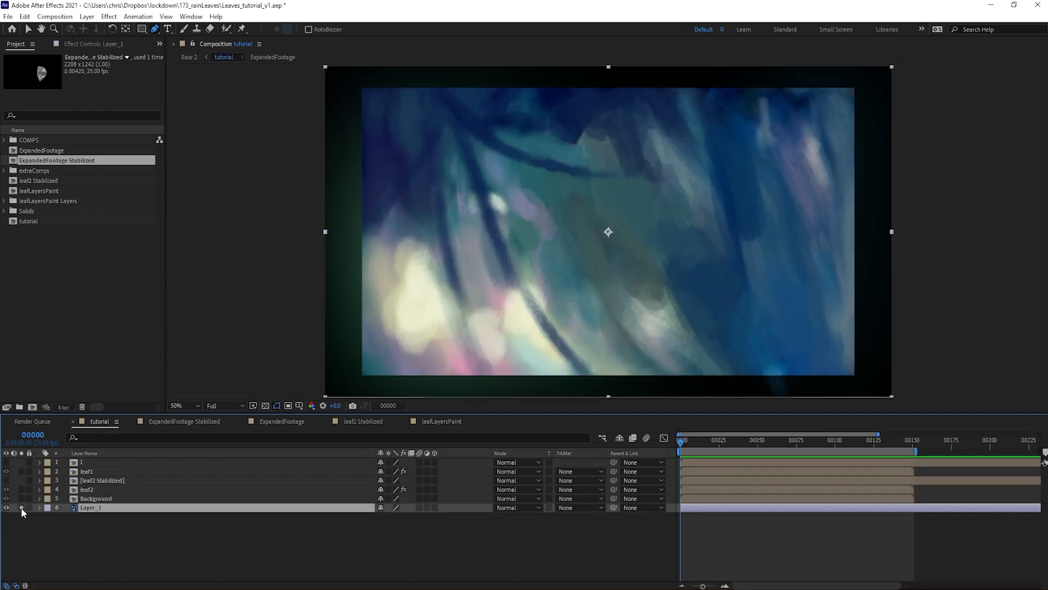
click(21, 507)
Hide the original Background layer to preview the leaves over the painted backdrop, and delete that layer.
click(112, 532)
click(93, 499)
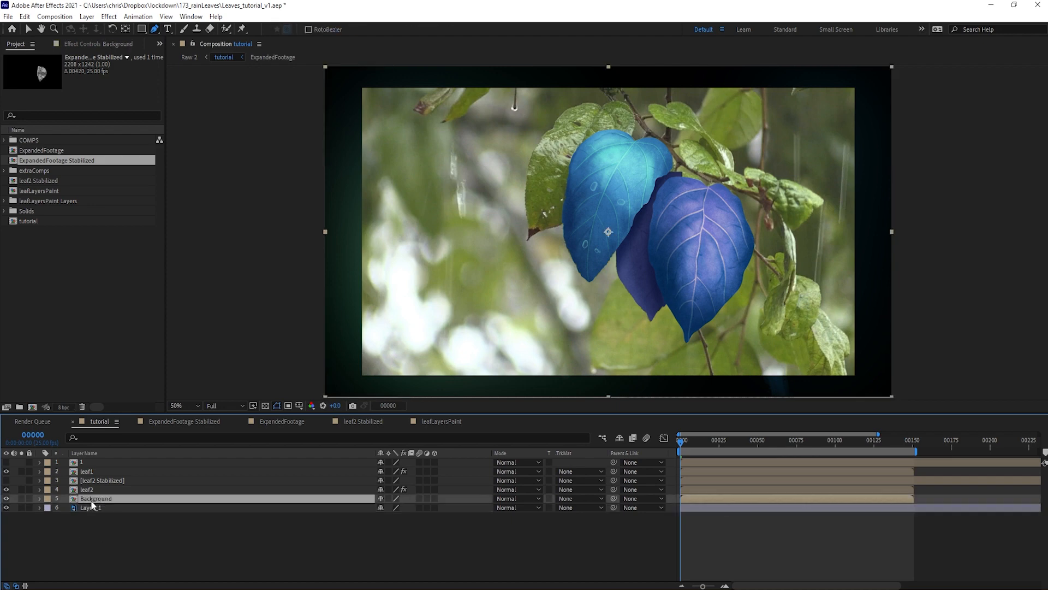
click(6, 498)
click(217, 535)
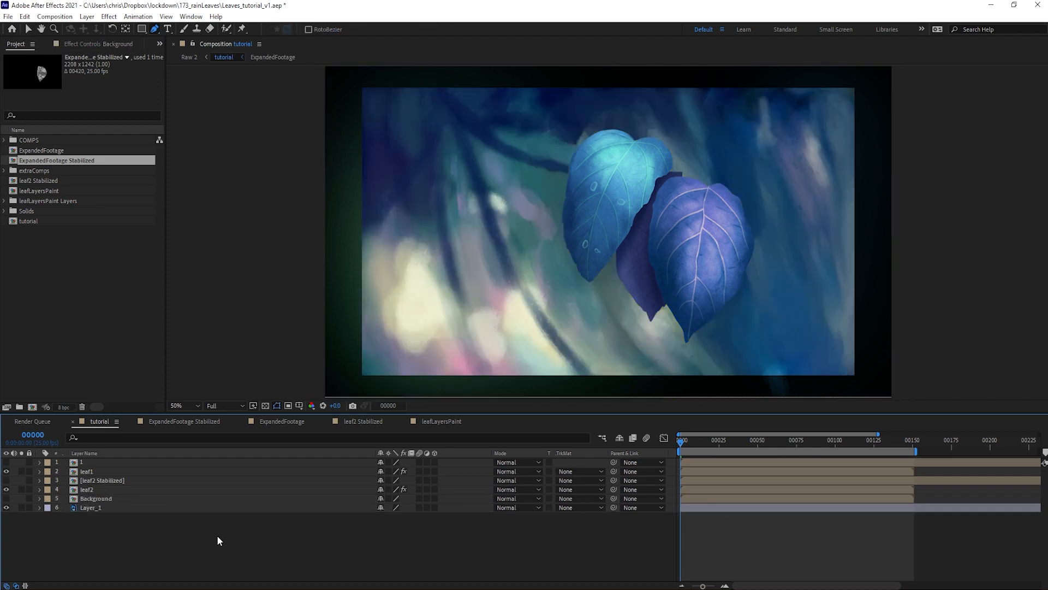
key(v)
key(space)
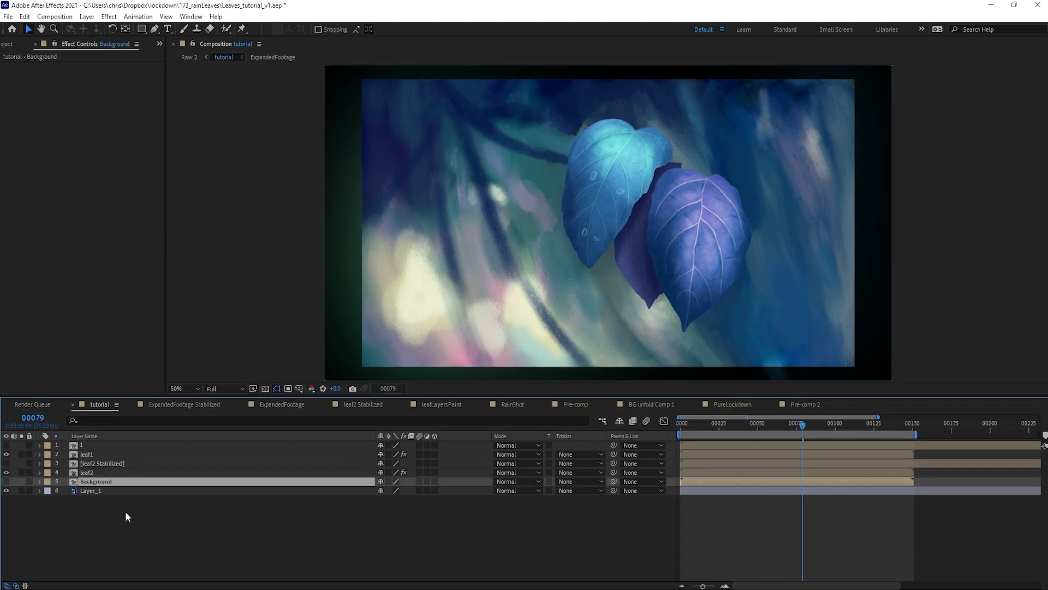
click(126, 514)
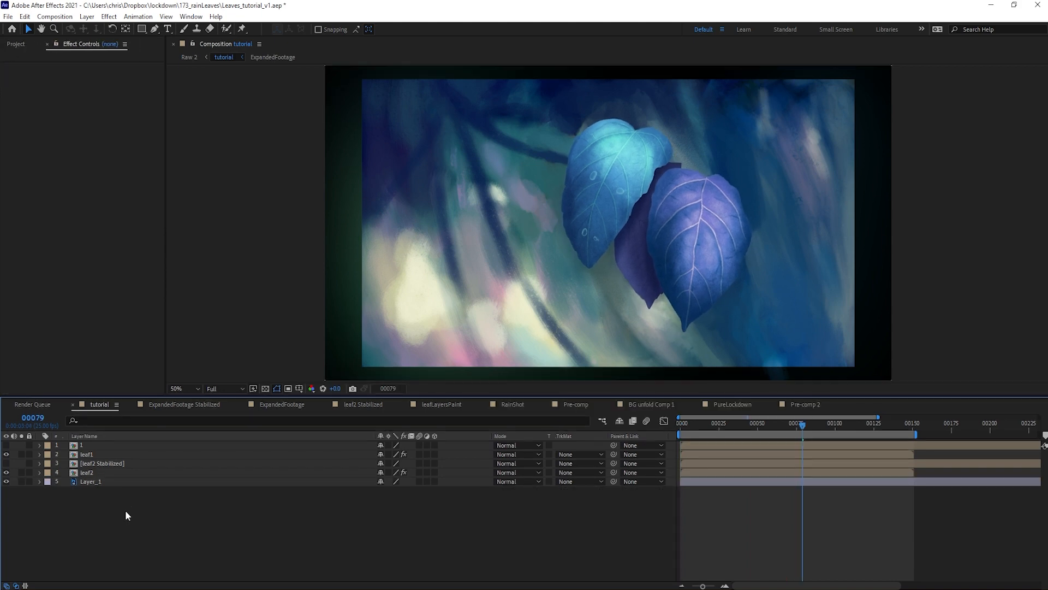
Solo the leaf2 layer to check it in isolation, and unsolo it.
click(116, 471)
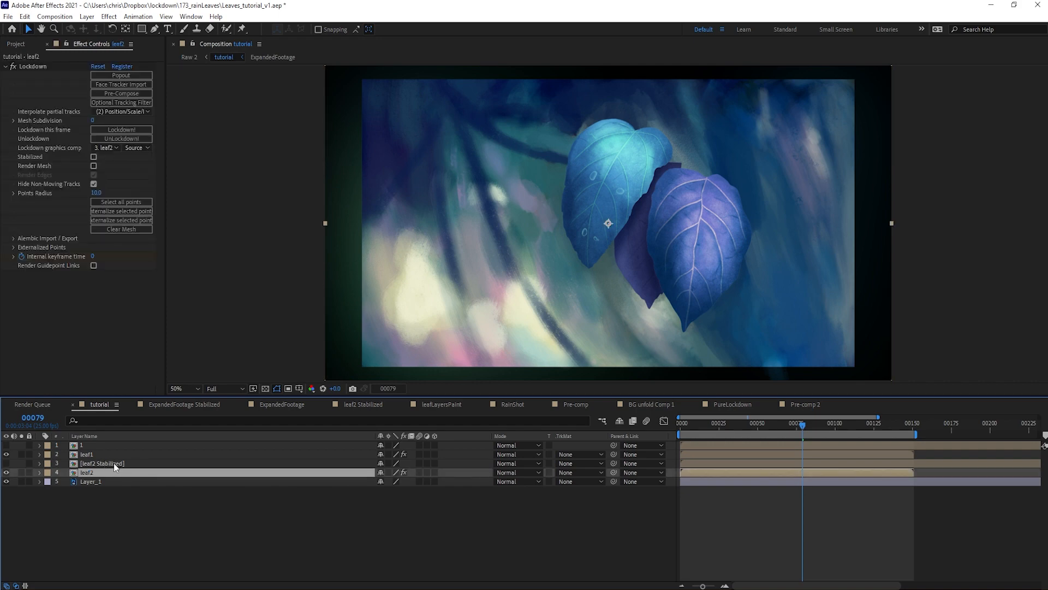
click(21, 473)
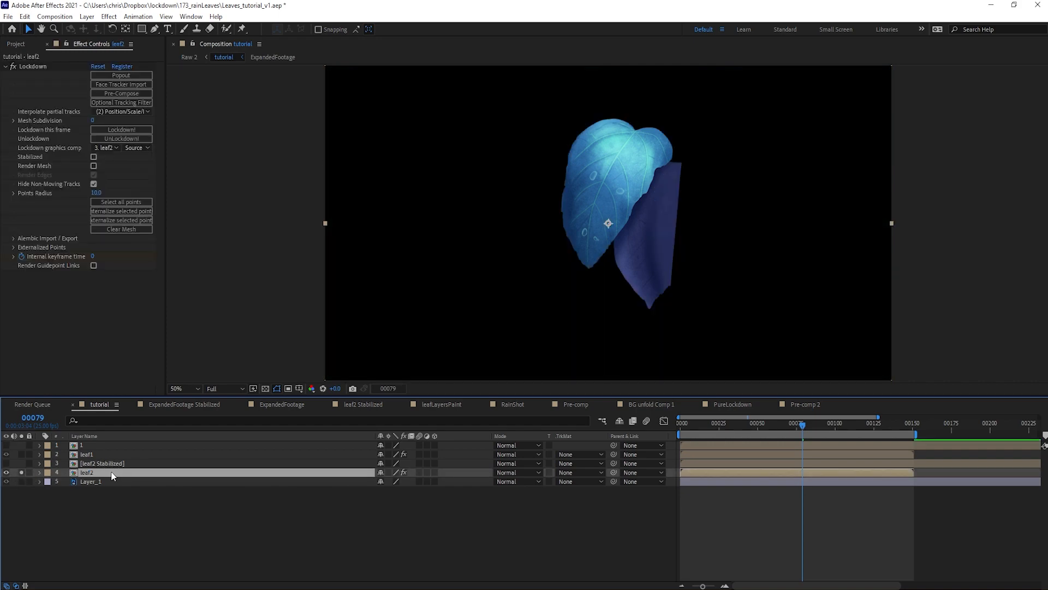
click(21, 472)
click(27, 455)
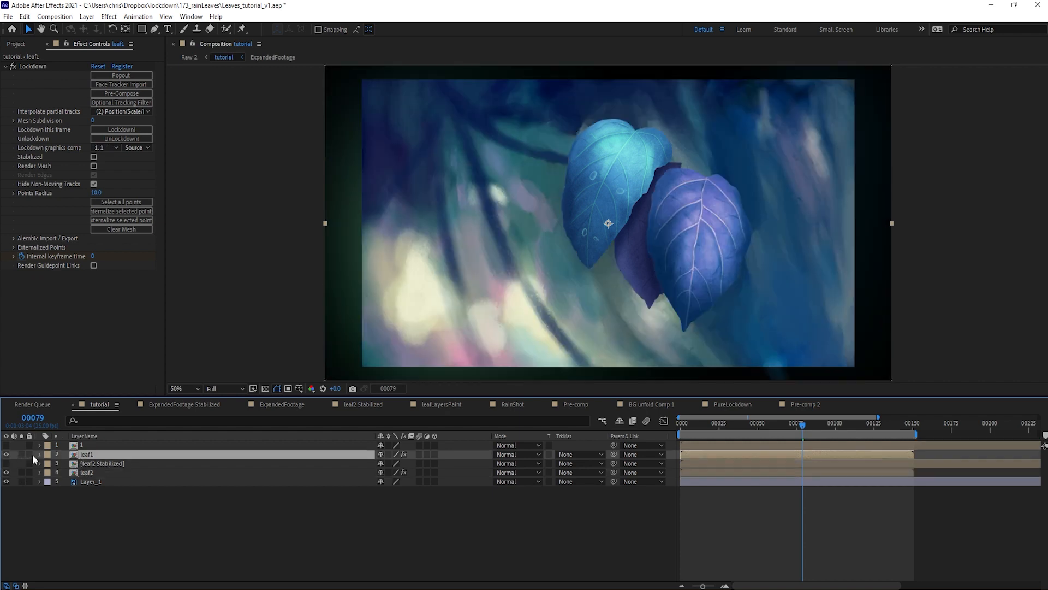
Pre-compose the leaf2 and leaf2 Stabilized layers together as Leaf2, moving all attributes into the new composition.
click(94, 472)
ctrl+click(100, 467)
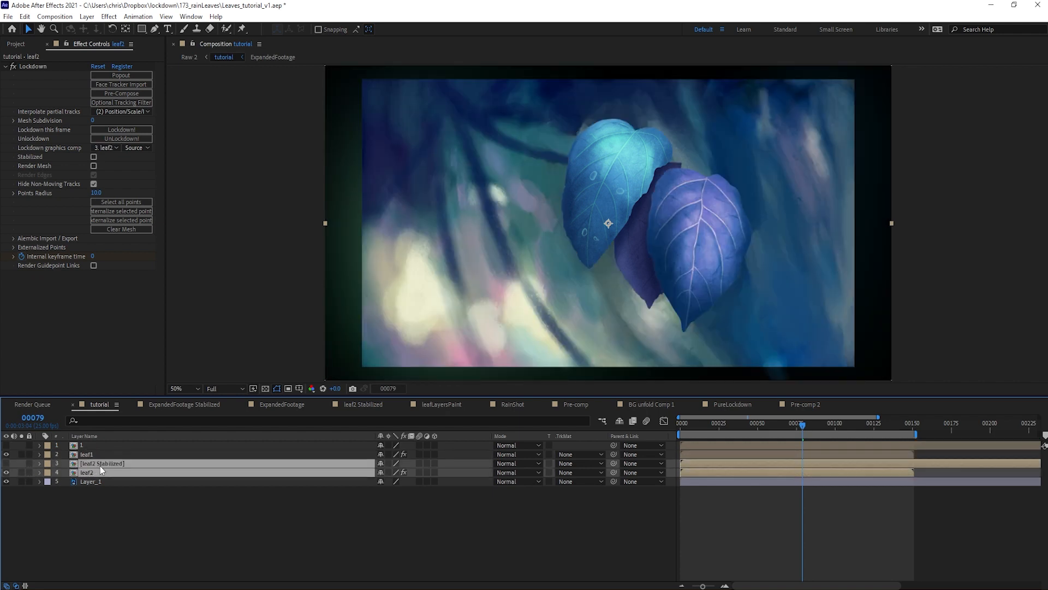
key(ctrl+shift+c)
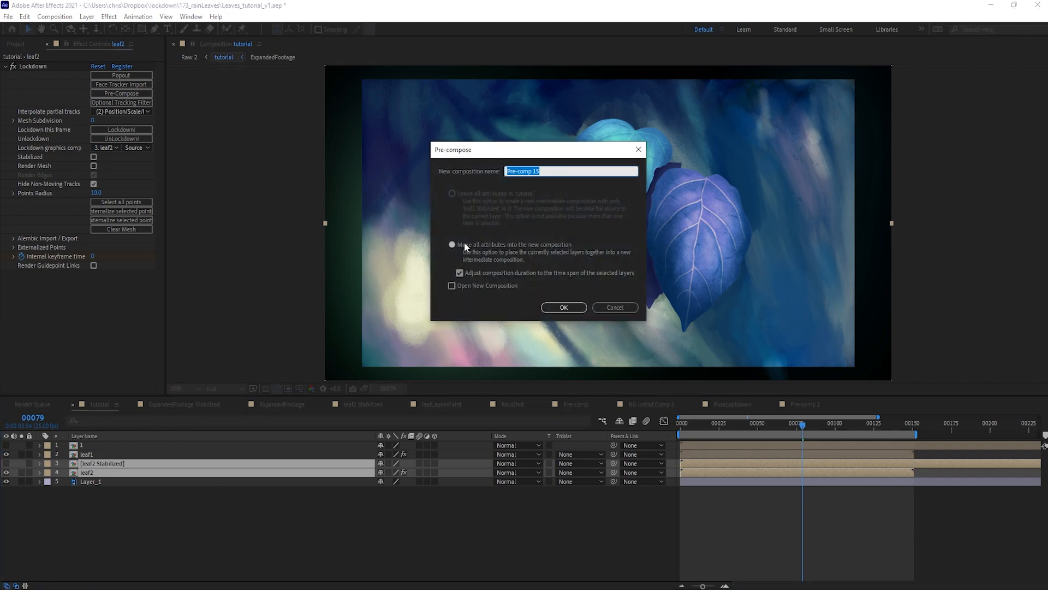
text(Leaf2)
key(Return)
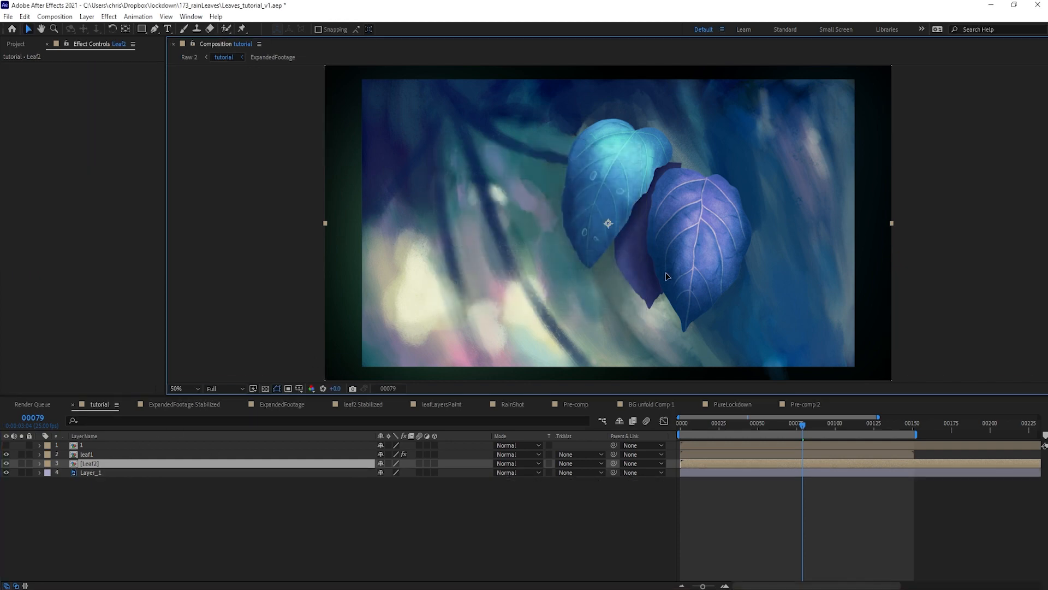
Try moving the Leaf2 pre-comp in the frame, undo the move, and inspect its nested layers before returning to tutorial.
drag(619, 223, 558, 242)
key(ctrl+z)
double_click(90, 465)
click(94, 454)
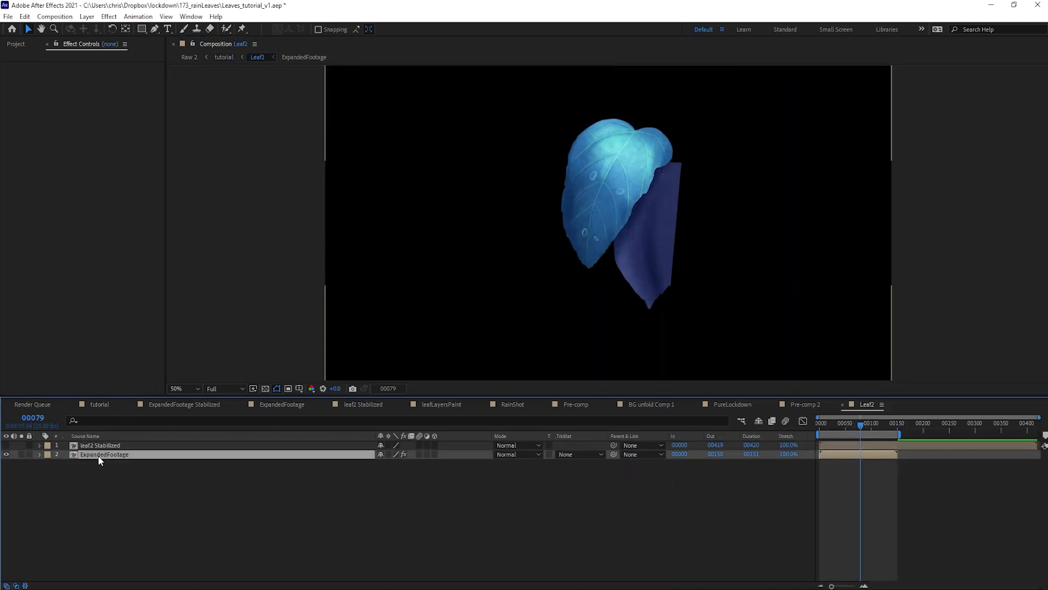
click(348, 471)
key(Tab)
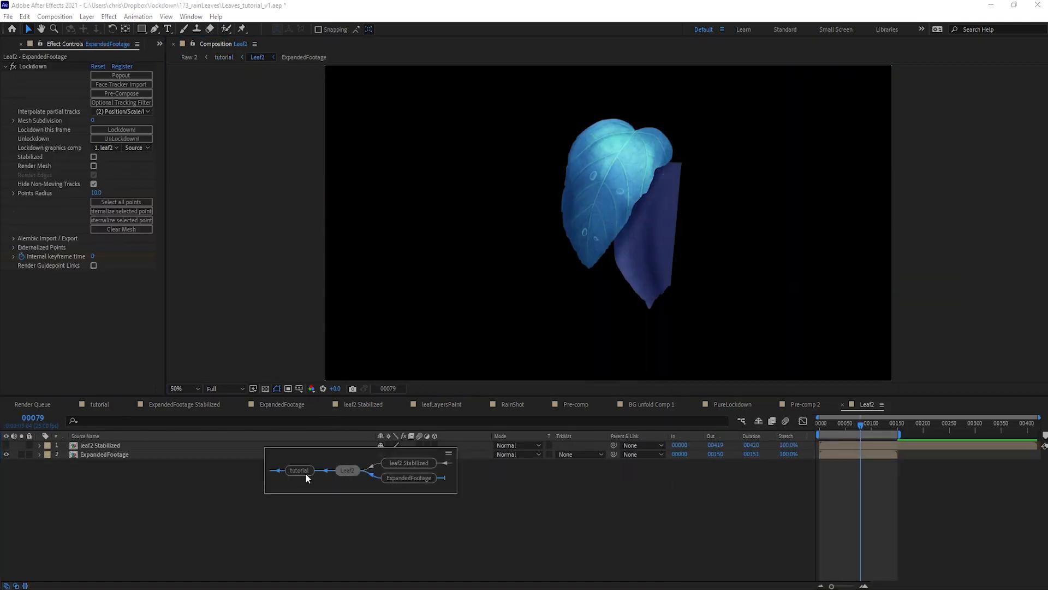
click(305, 474)
Pre-compose layer 1 and leaf1 together as Leaf 1, moving all attributes into the new composition.
click(117, 455)
shift+click(120, 446)
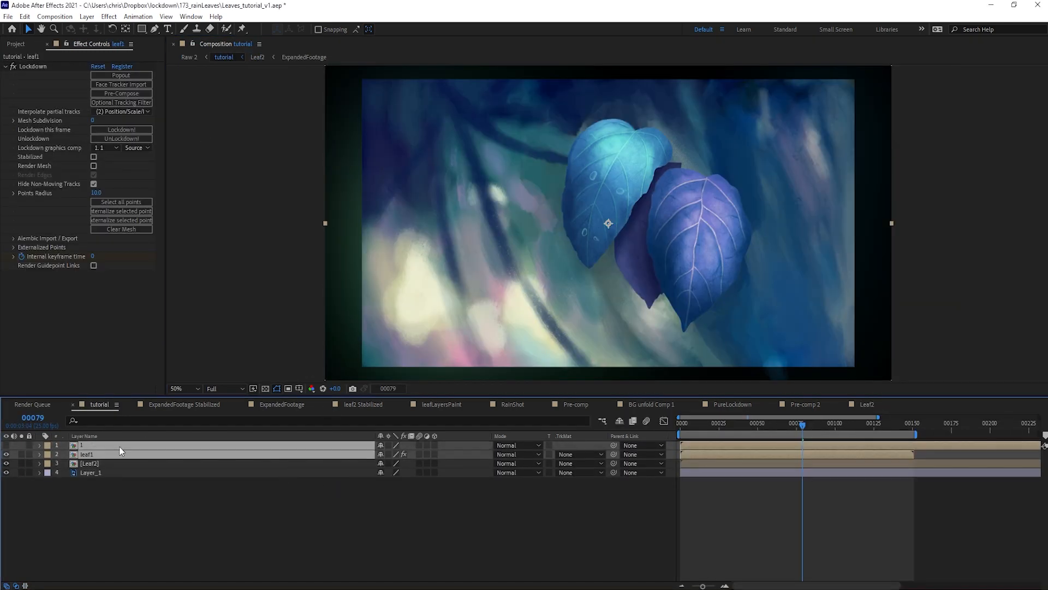
key(ctrl+shift+c)
text(Leaf 1)
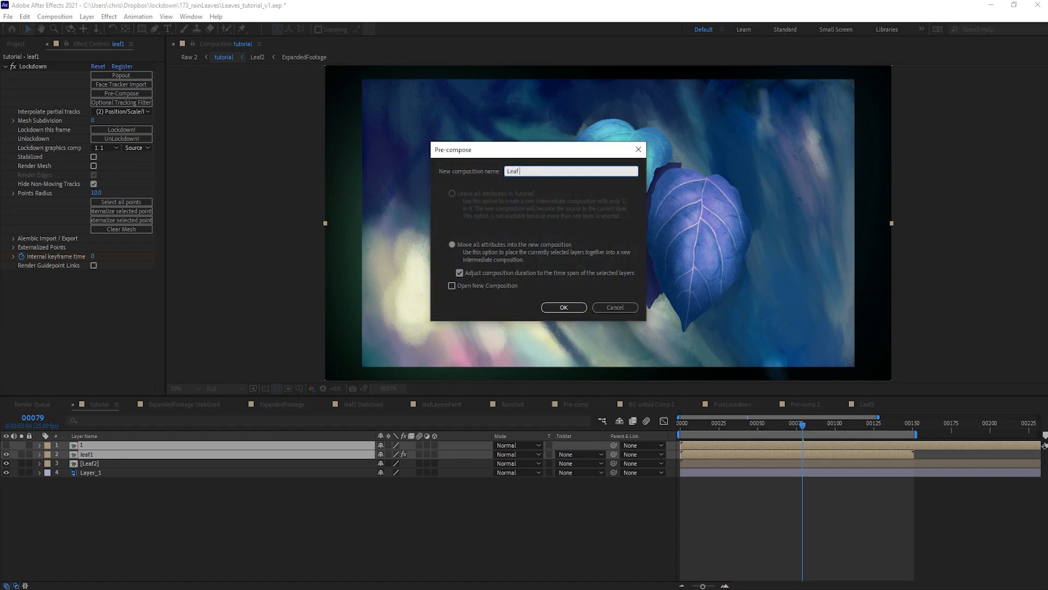
key(Return)
click(441, 523)
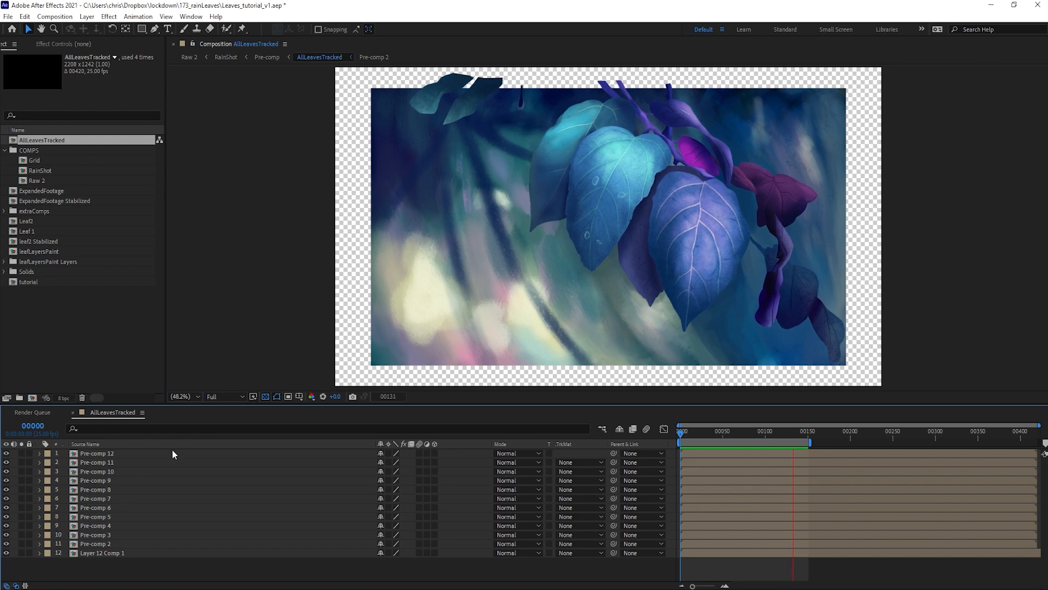
Add a composition-sized black solid above Pre-comp 12 in the AllLeavesTracked composition.
click(144, 454)
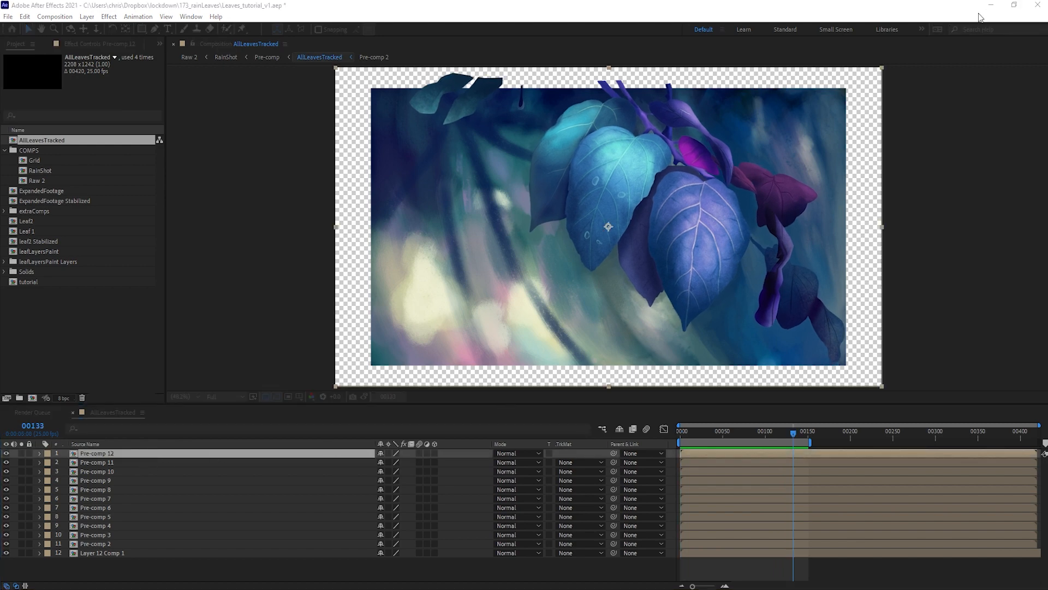
key(ctrl+shift+y)
drag(994, 139, 362, 202)
click(388, 406)
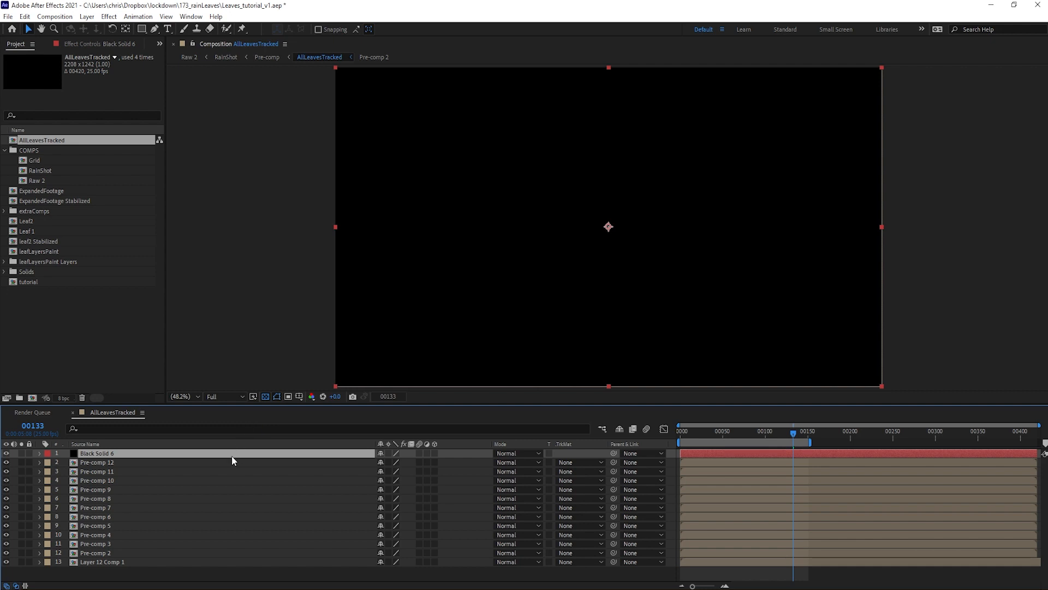
Add a second black solid, 1920 px wide and 1080 px high, on top of the full-size one.
key(ctrl+y)
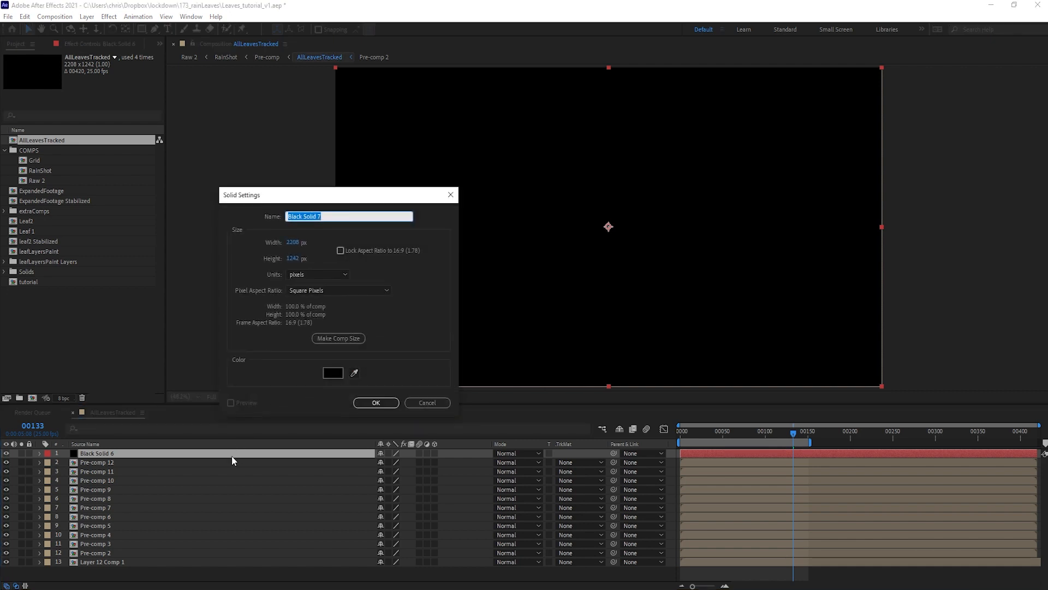
click(290, 244)
text(1920)
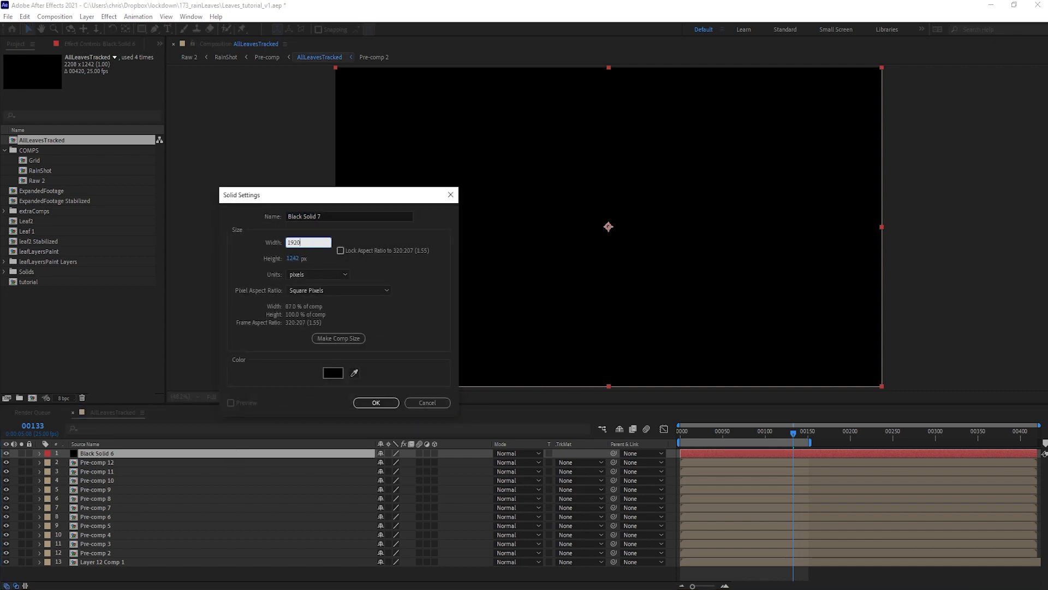
key(Tab)
text(1080)
key(Return)
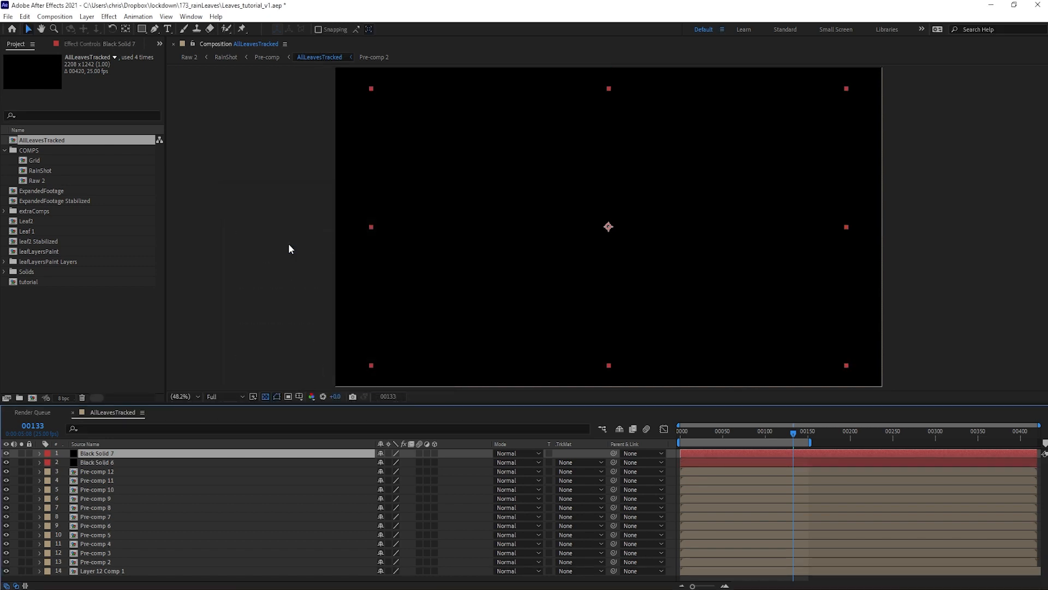
Set the full-size solid's track matte to Alpha Inverted, using the smaller solid above it, and return to the first frame.
click(365, 462)
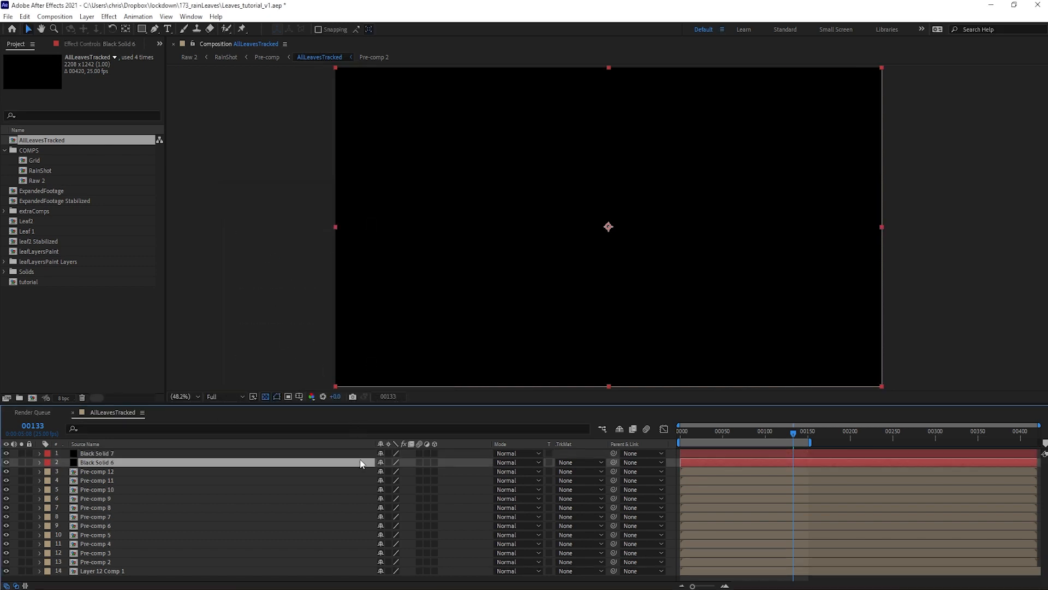
click(564, 463)
click(576, 500)
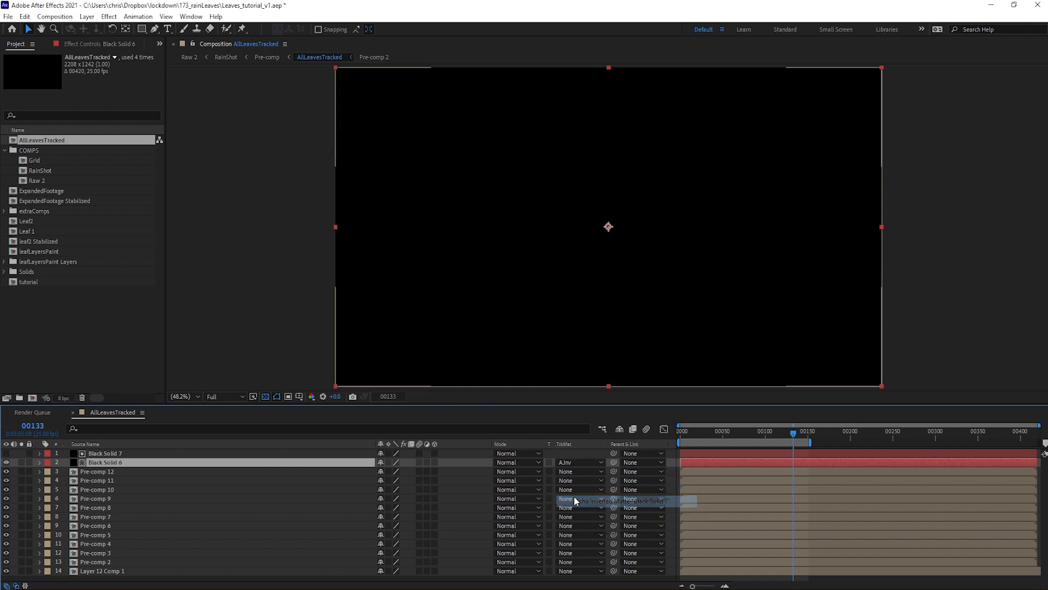
key(Home)
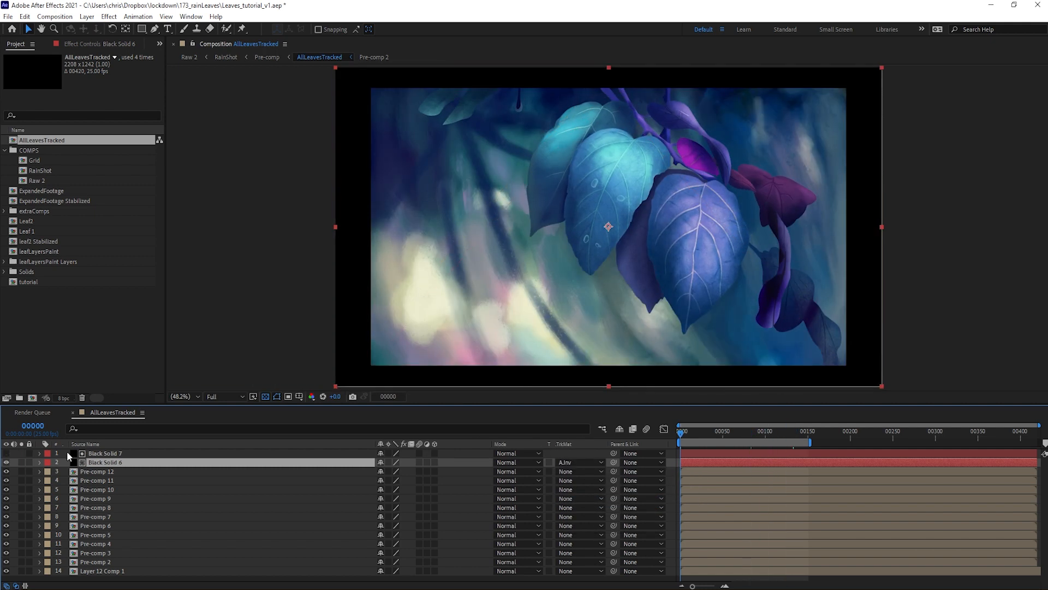
Check the frame-masking solid by toggling its visibility, and rename it as border.
click(6, 463)
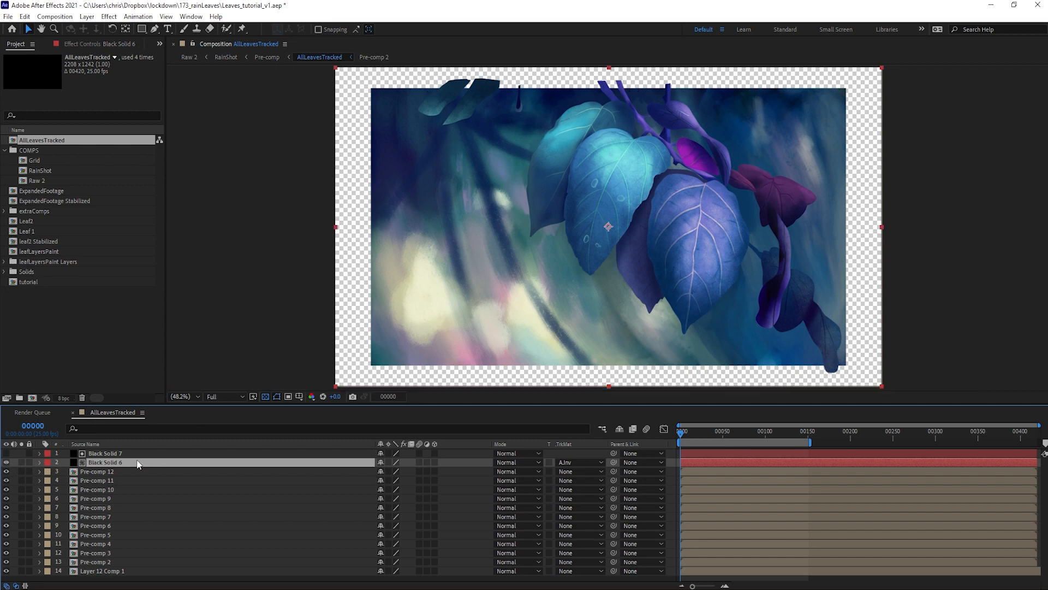
key(Return)
text(border)
key(Return)
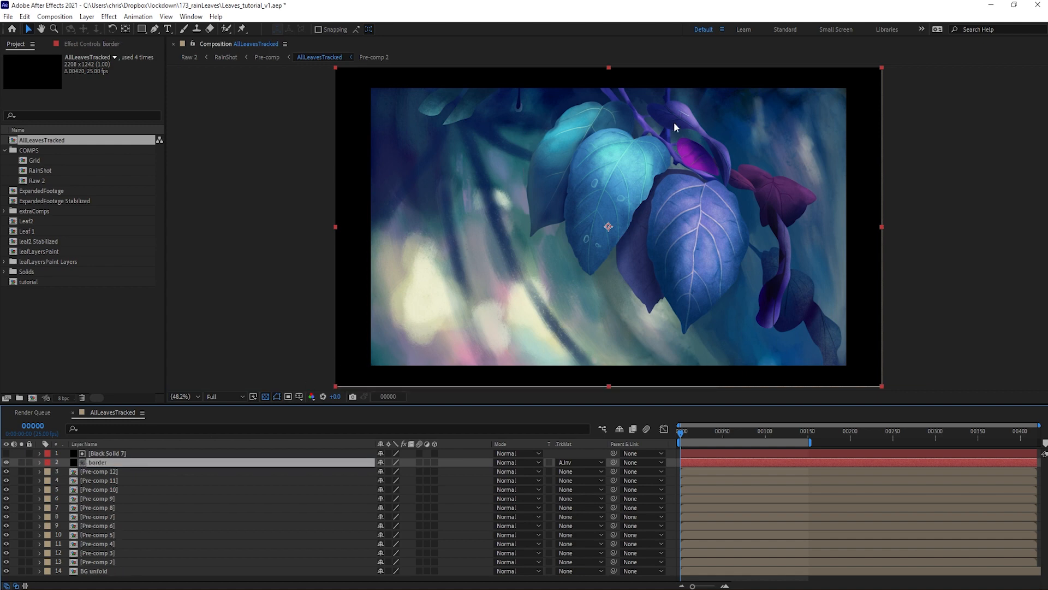
Add an adjustment layer directly above Pre-comp 12 and apply the Turbulent Displace effect to it.
click(112, 473)
key(ctrl+alt+y)
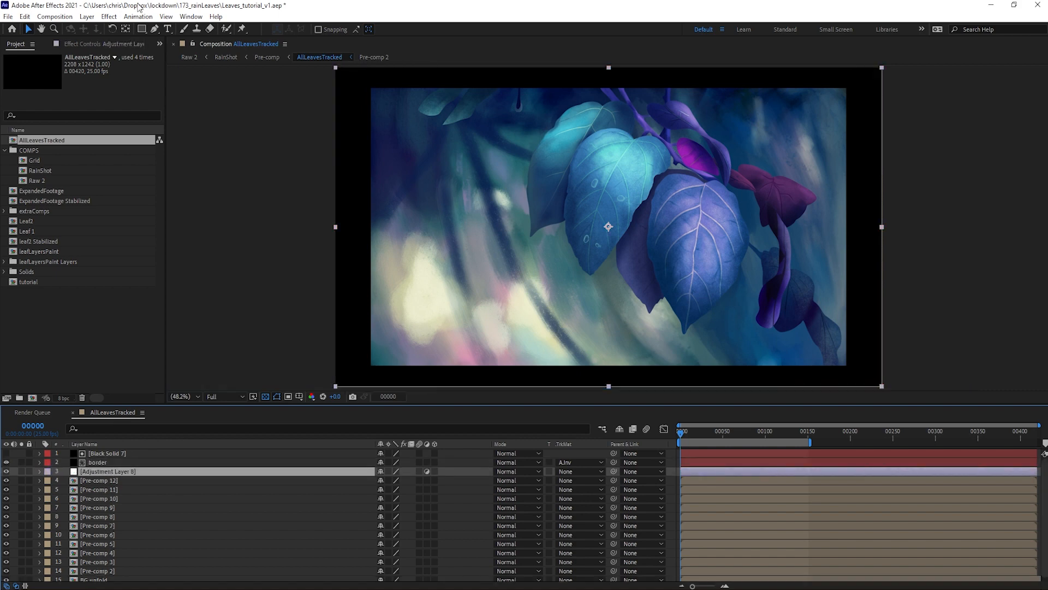
click(110, 19)
mouse_move(163, 150)
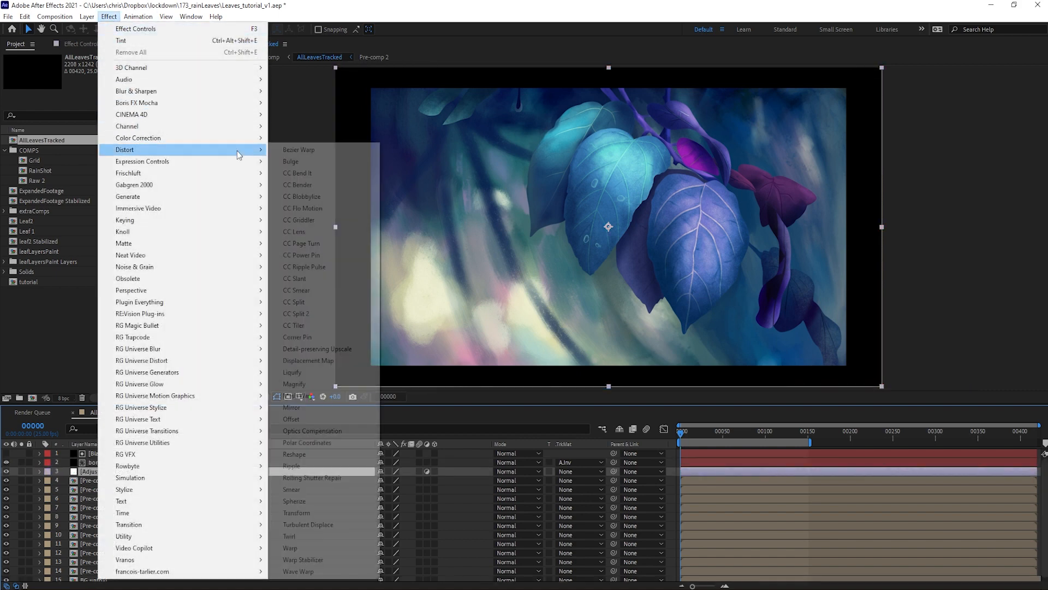
click(337, 525)
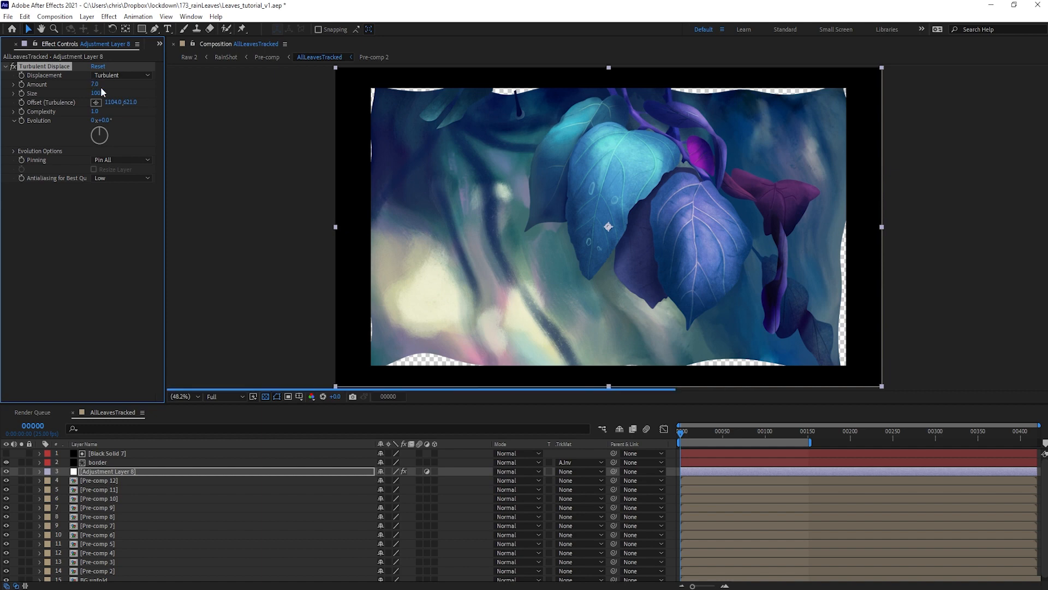
Animate the Offset (Turbulence) from about 1112, 82 at frame 0 to about 1108, 1216 at frame 150, and return to the first frame.
drag(609, 226, 611, 91)
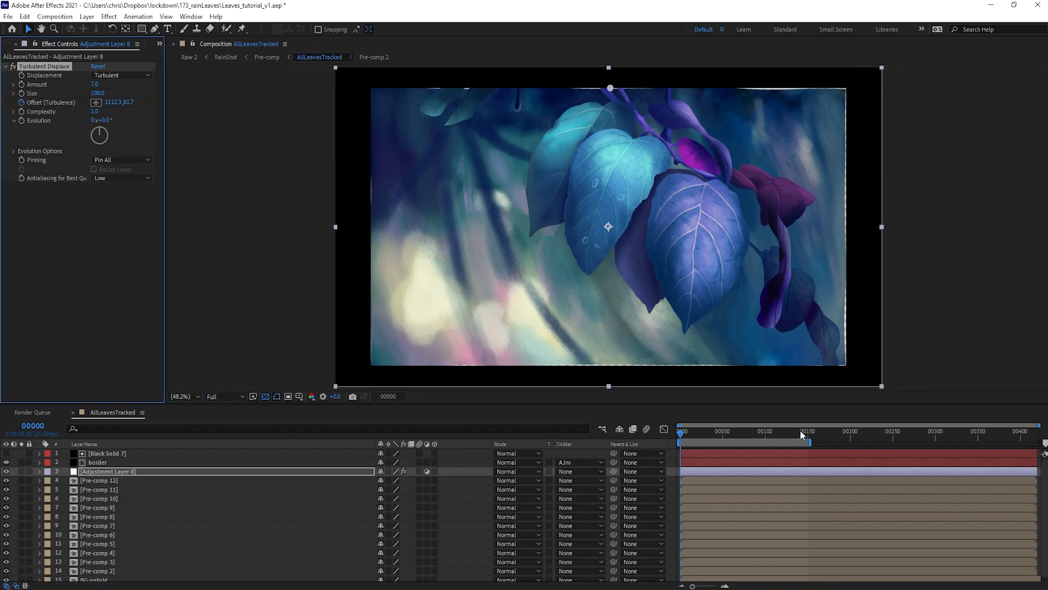
click(806, 432)
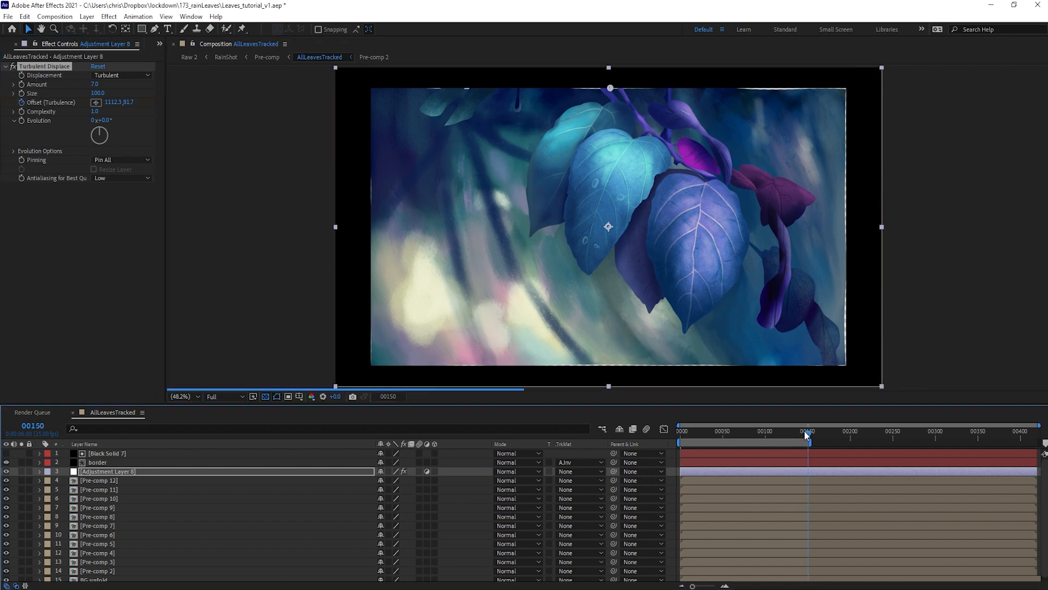
drag(610, 88, 610, 380)
click(655, 406)
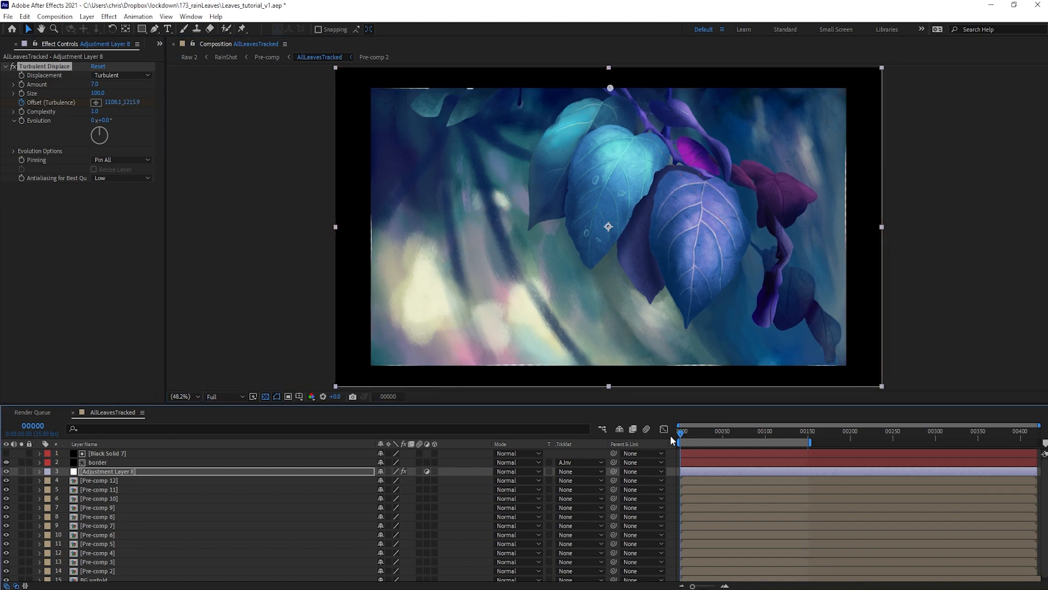
key(Home)
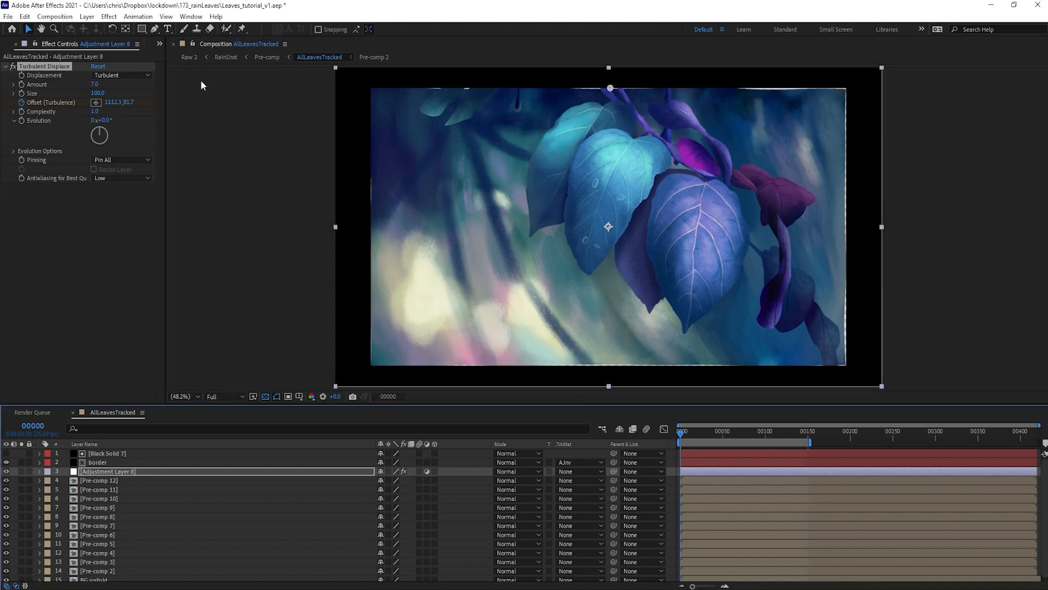
Set the Turbulent Displace size to 7 and preview the start of the animation.
click(97, 95)
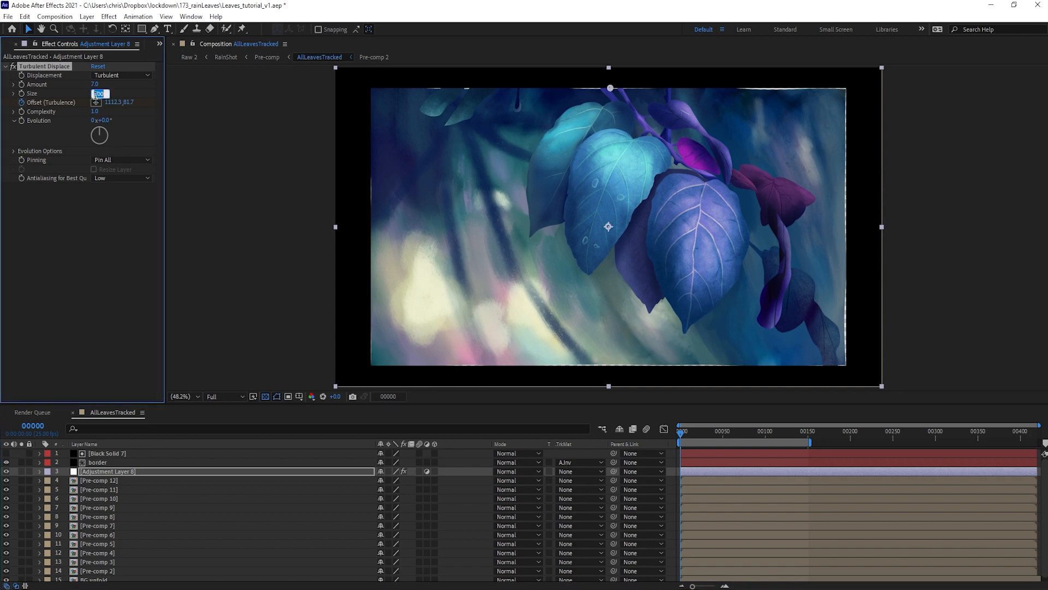
text(7)
key(Return)
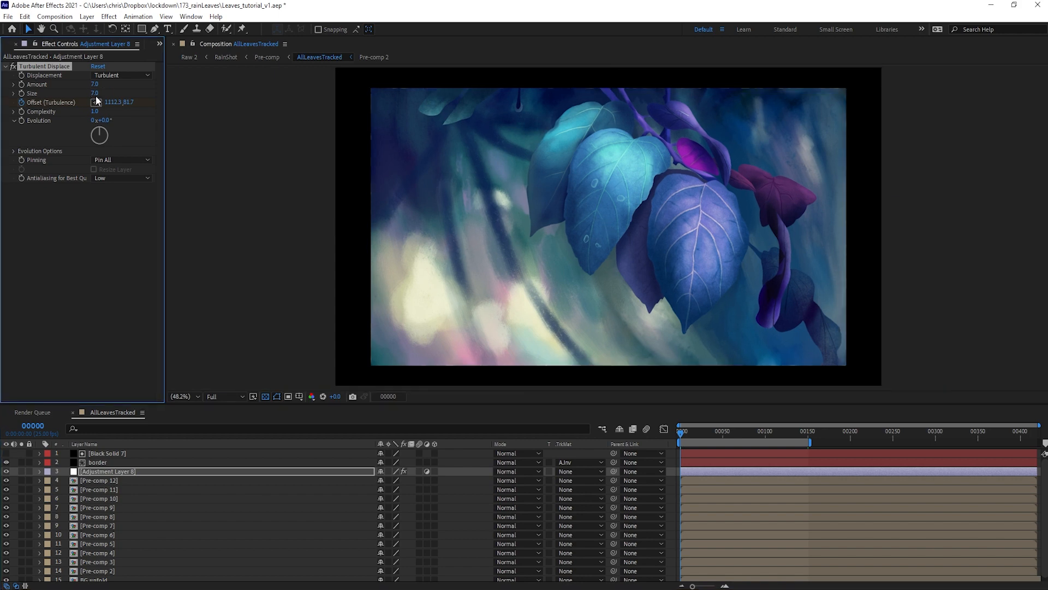
key(space)
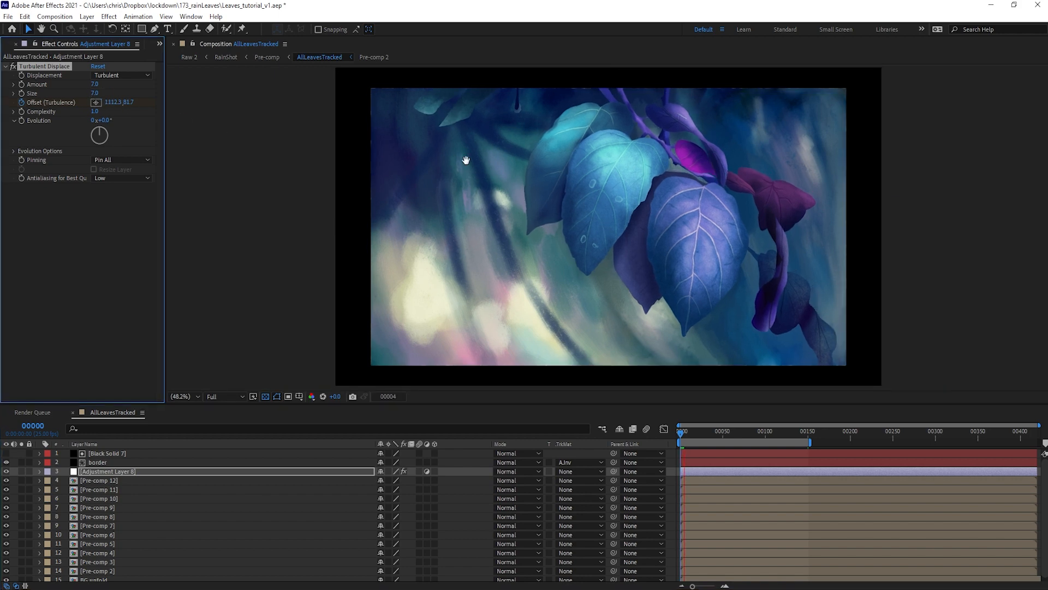
key(space)
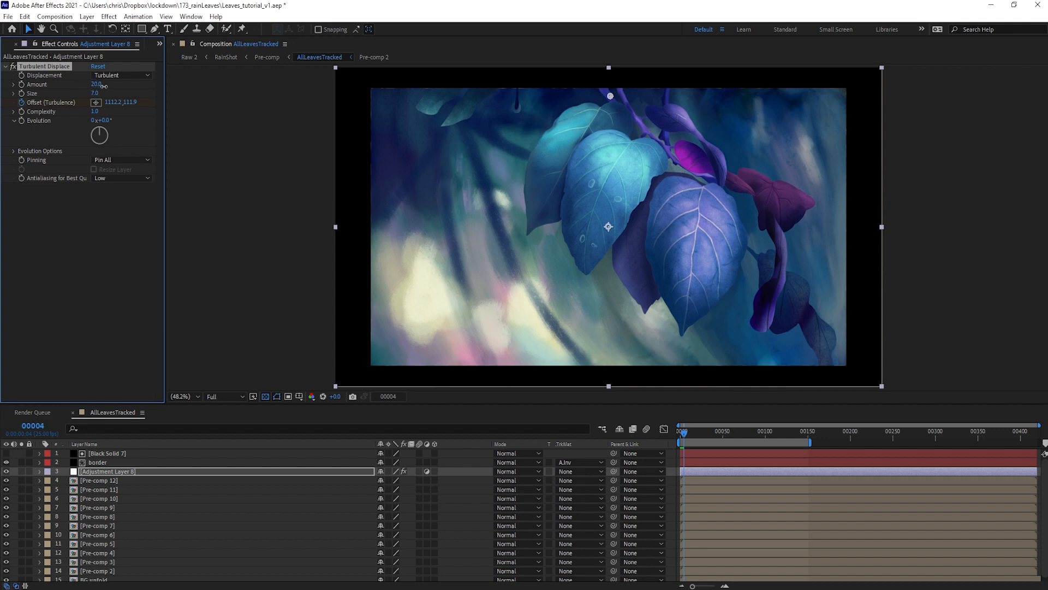
Set the Turbulent Displace amount to 50 and play back the composition.
click(100, 86)
text(5)
click(196, 318)
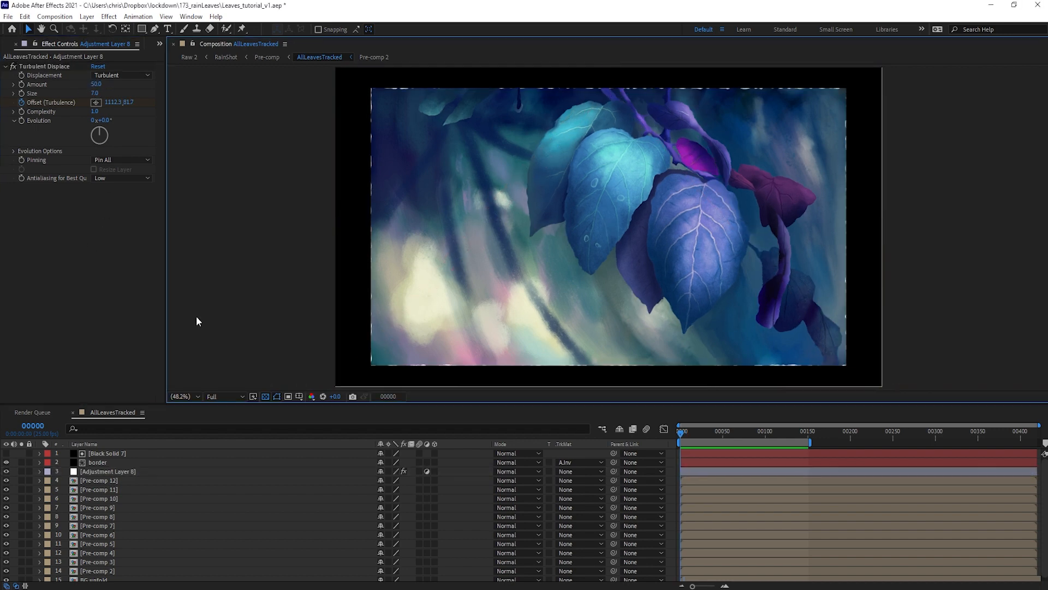
key(space)
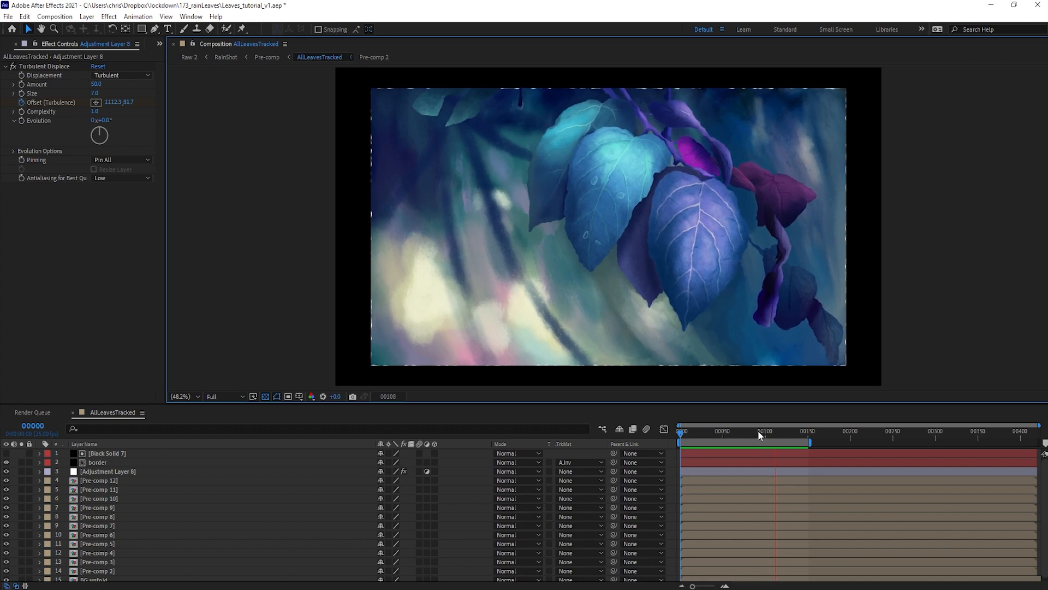
key(space)
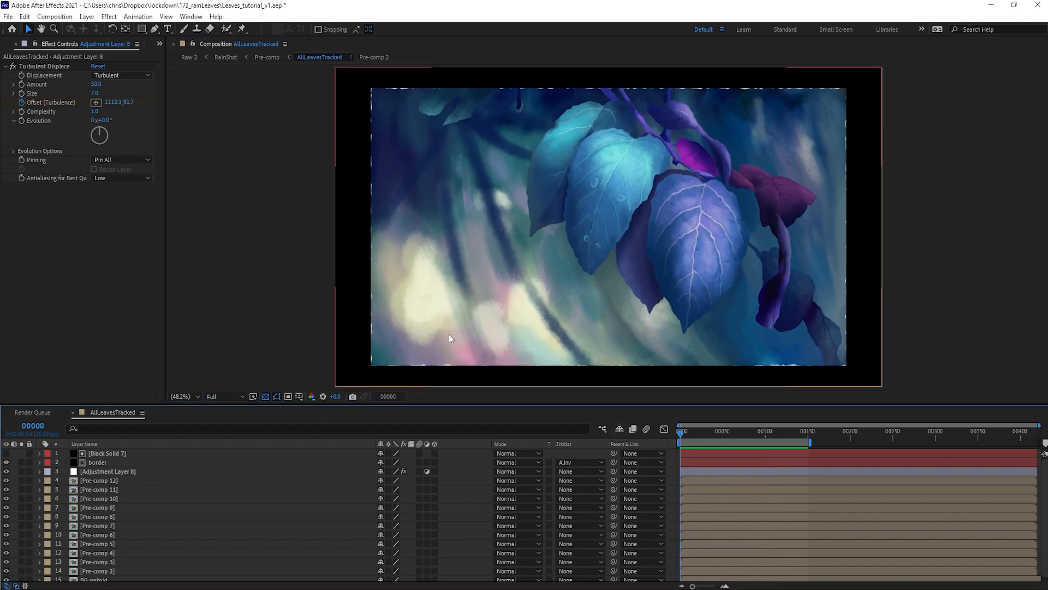
Hide the displacement adjustment layer and solo the layers from BG unfold up to Pre-comp 11.
click(119, 472)
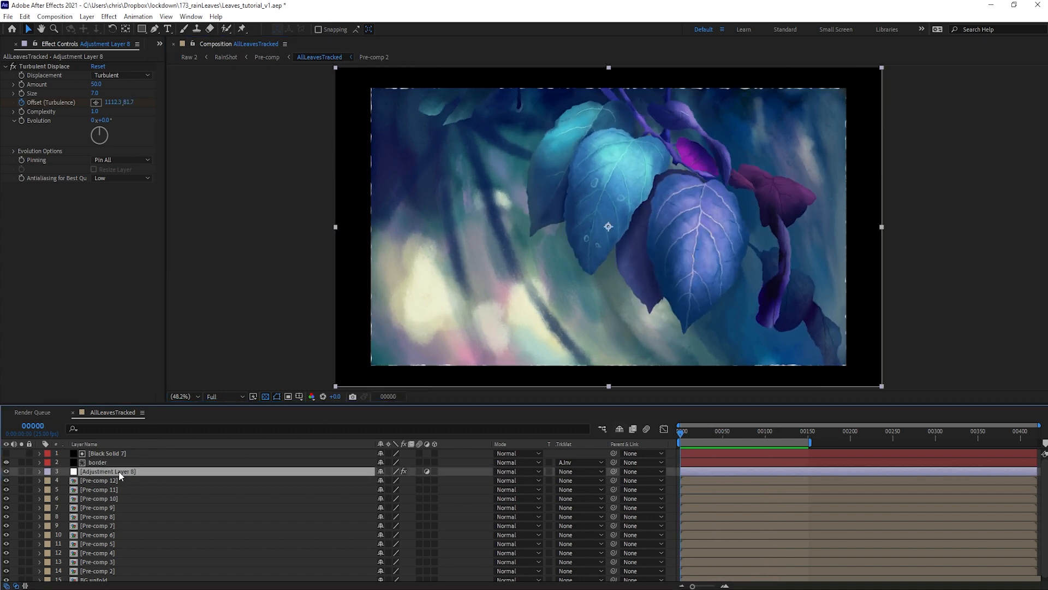
click(6, 472)
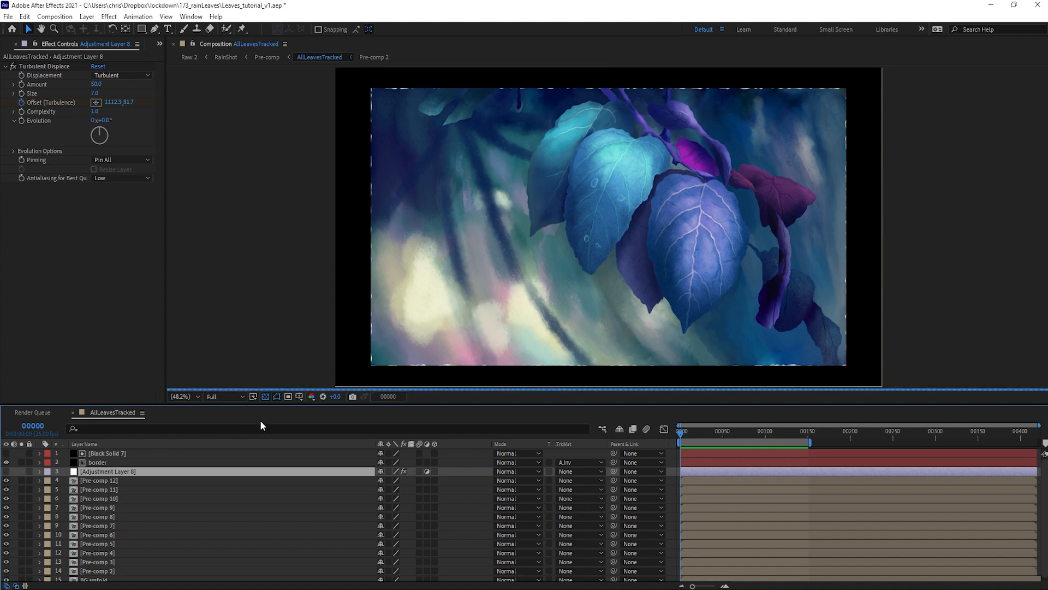
drag(296, 404, 296, 373)
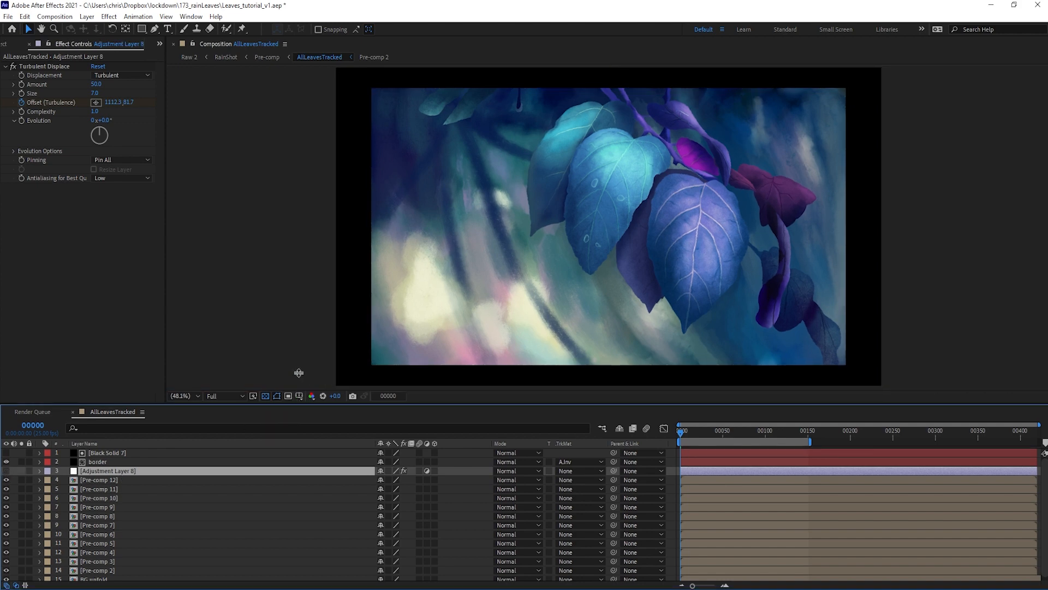
click(21, 547)
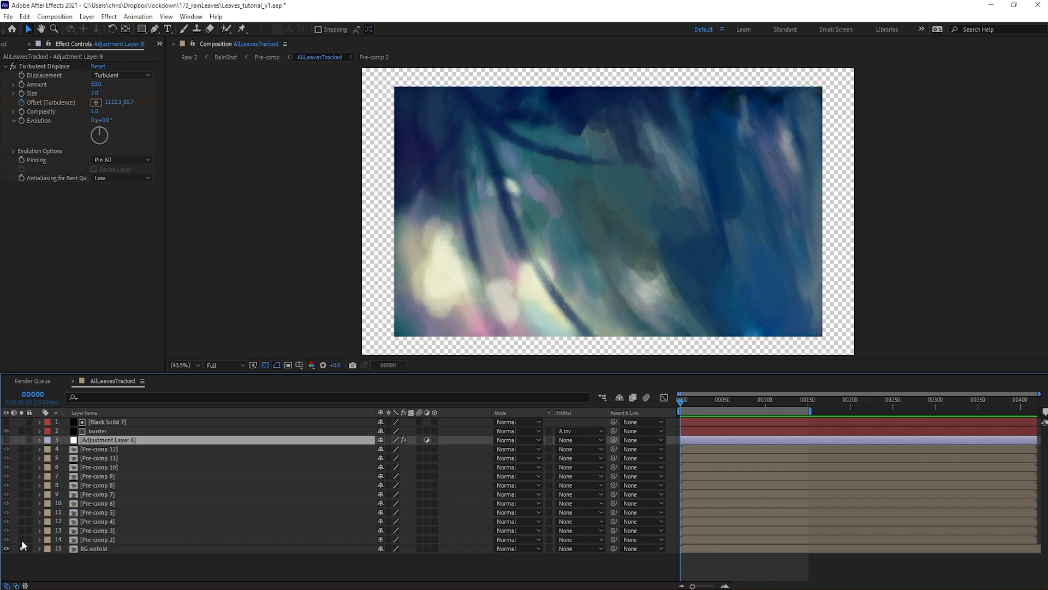
click(22, 539)
drag(22, 531, 28, 458)
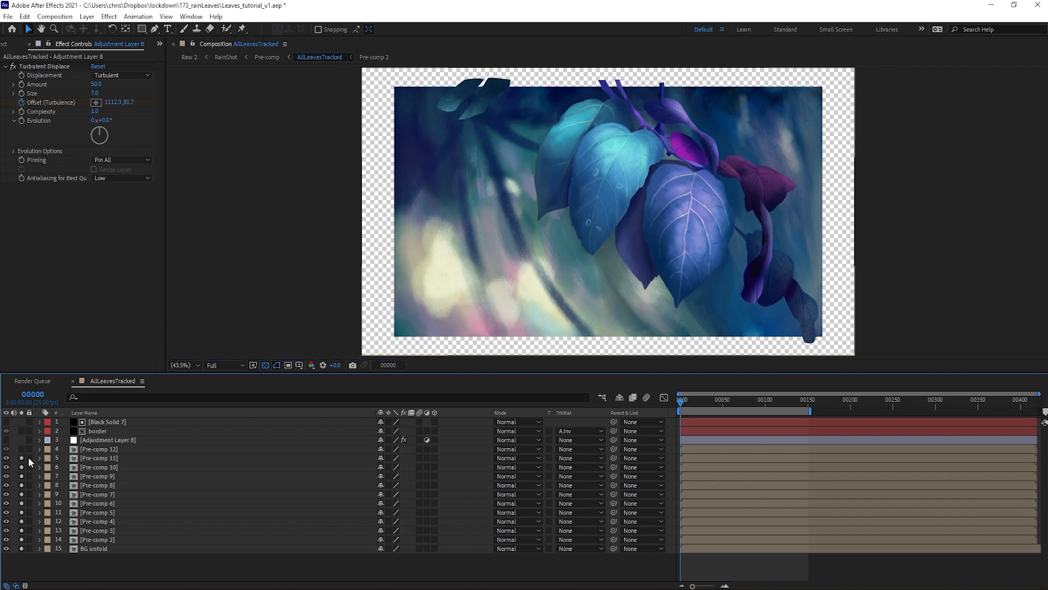
Paste the displacement adjustment layer at the top of composition 10, nested inside Pre-comp 11, and preview the painted leaf.
click(99, 461)
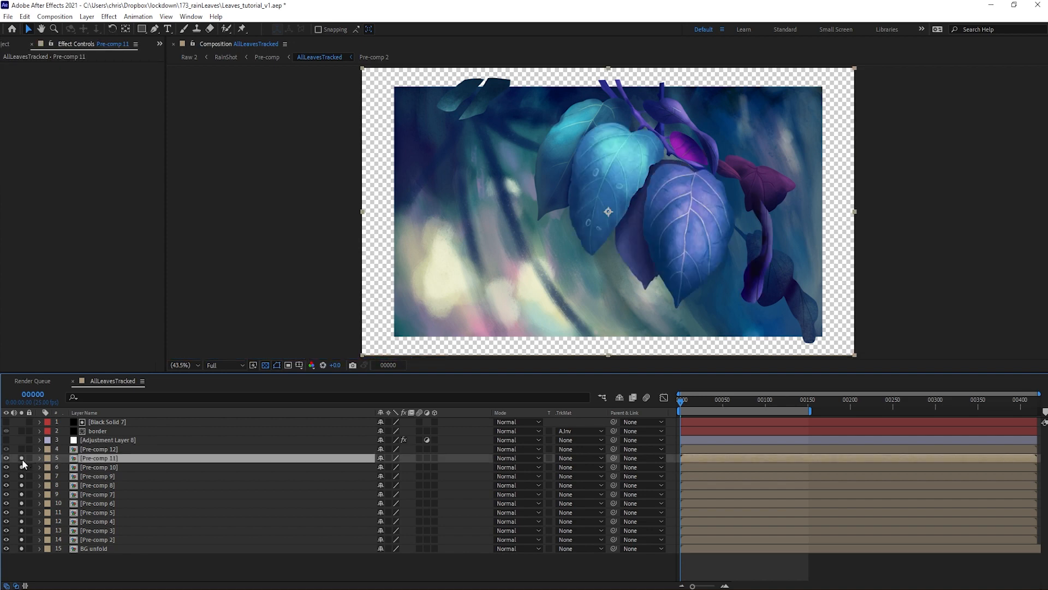
double_click(93, 458)
double_click(94, 423)
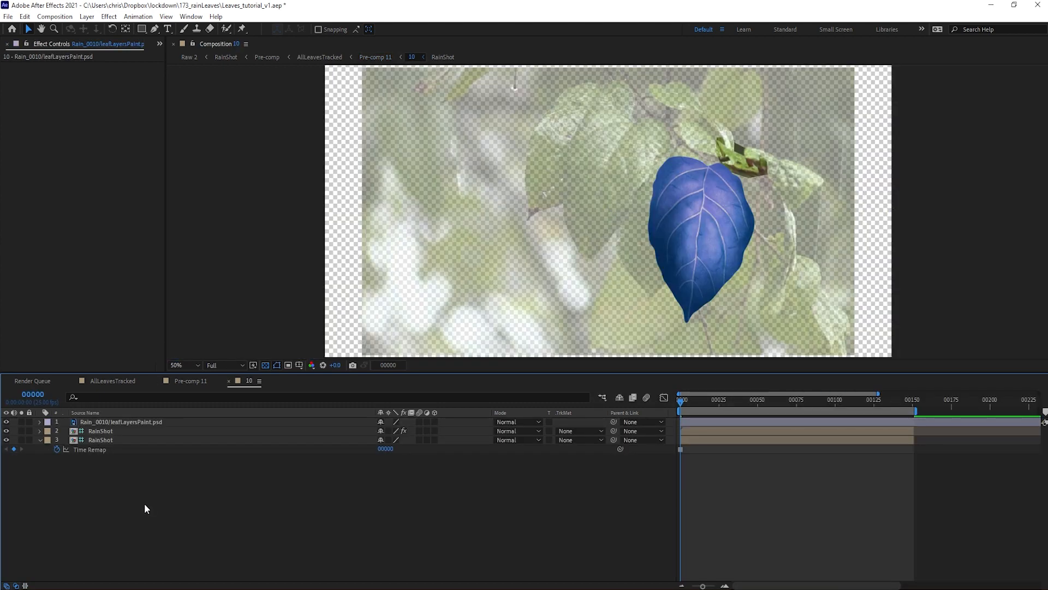
key(ctrl+v)
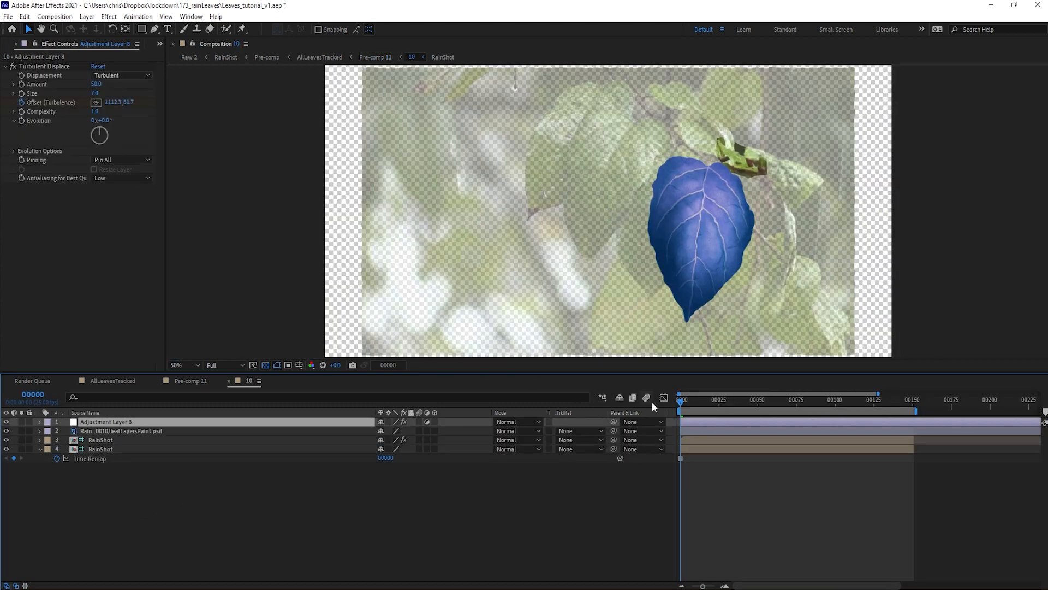
key(space)
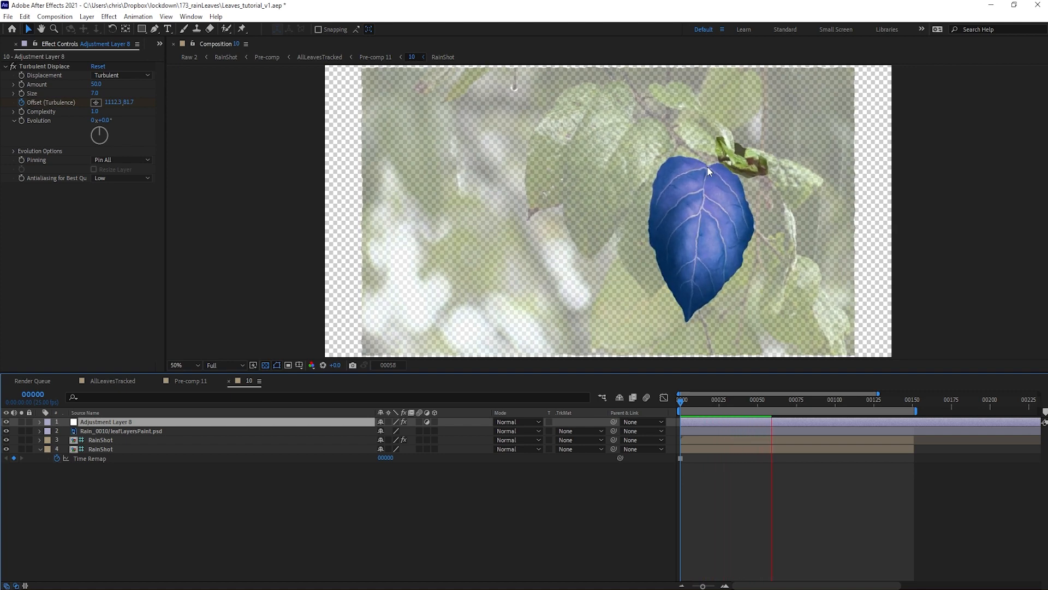
key(space)
Move the Turbulent Displace offset at frame 65 to about 1480, 447, near the top of the blue leaf.
click(29, 67)
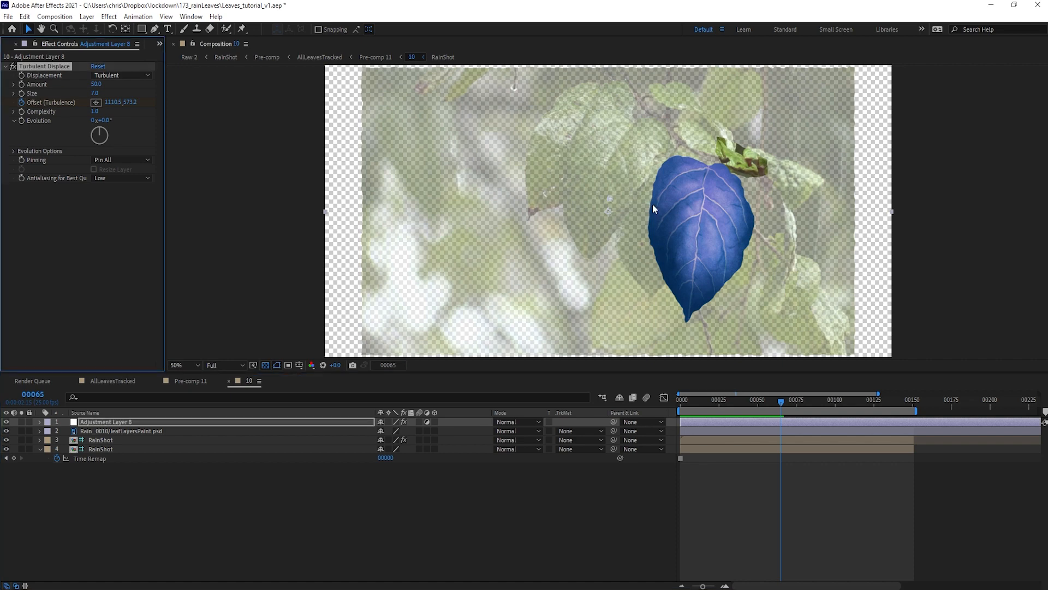
drag(607, 199, 703, 165)
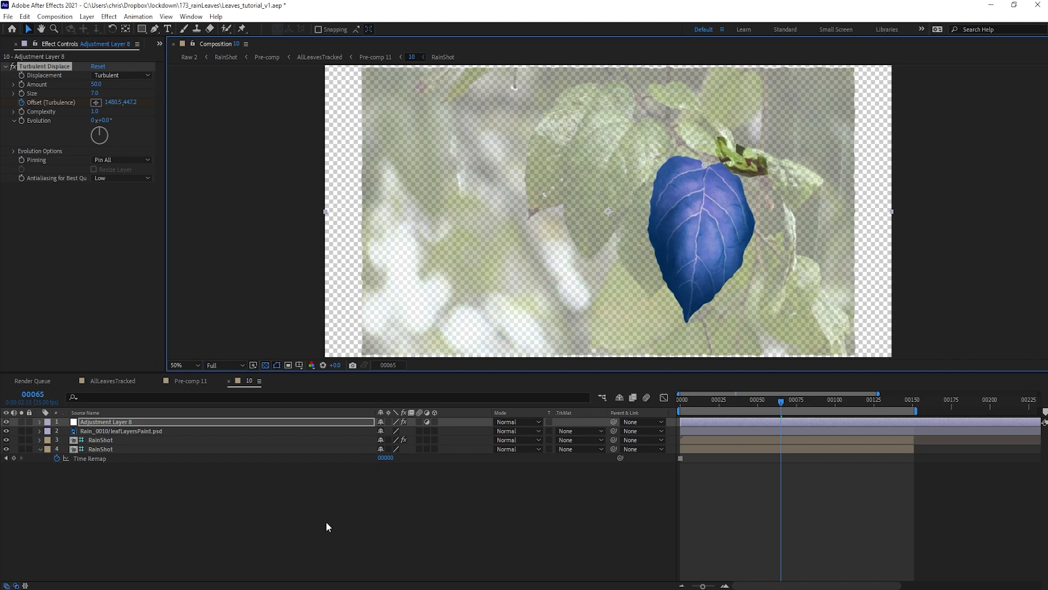
click(199, 493)
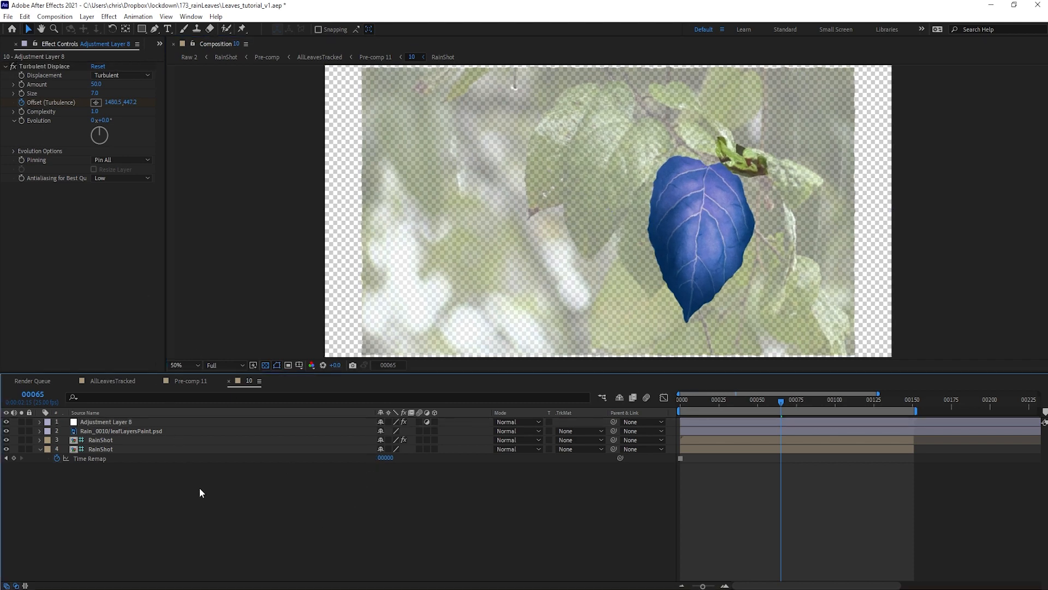
Create a white (FFFFFF) solid, 100 px wide and 100 px high, in composition 10.
key(ctrl+y)
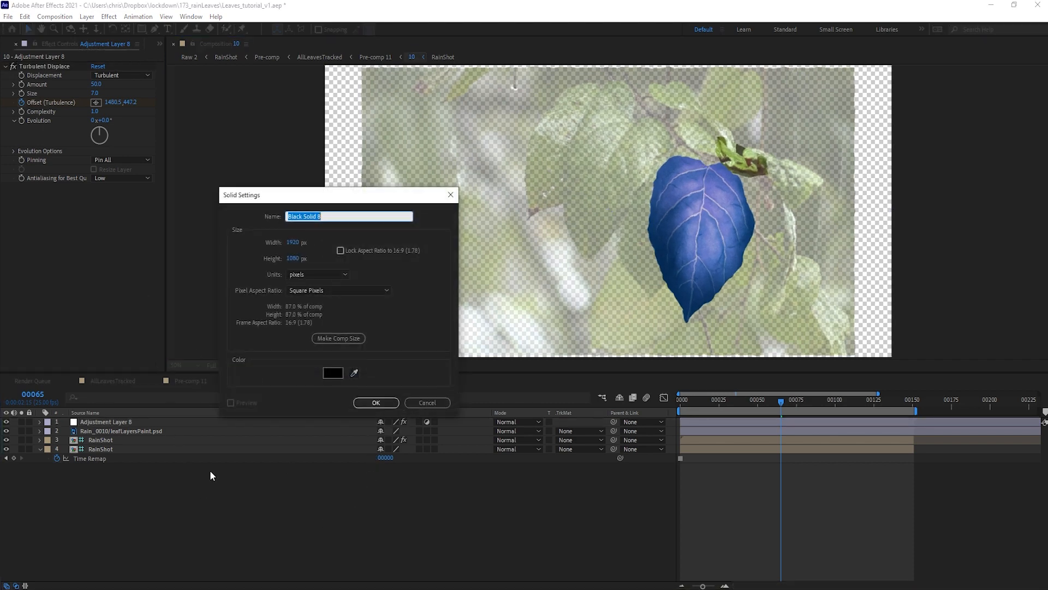
click(291, 244)
text(100)
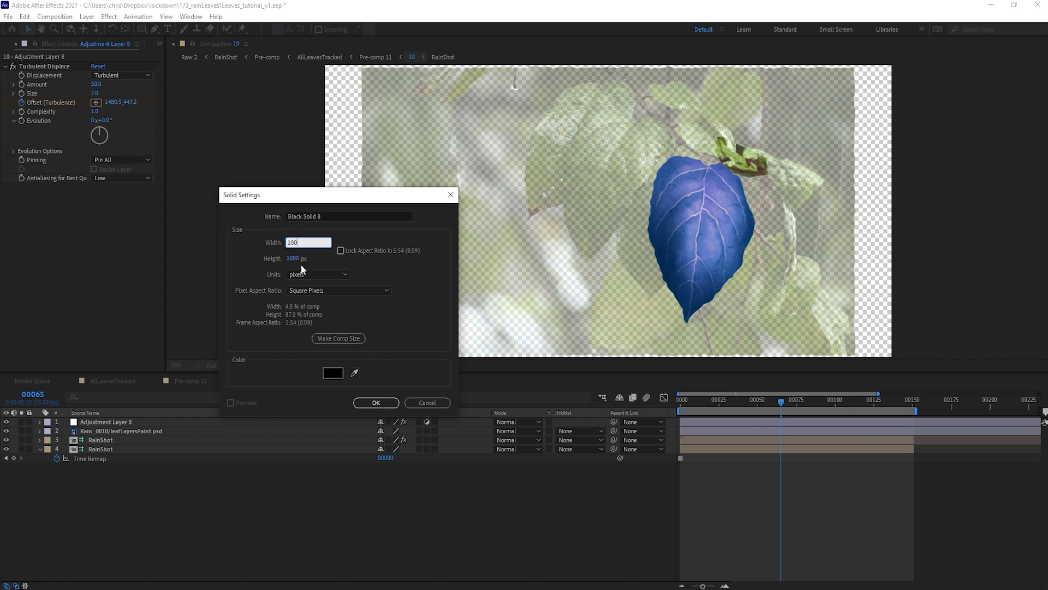
click(289, 258)
text(1)
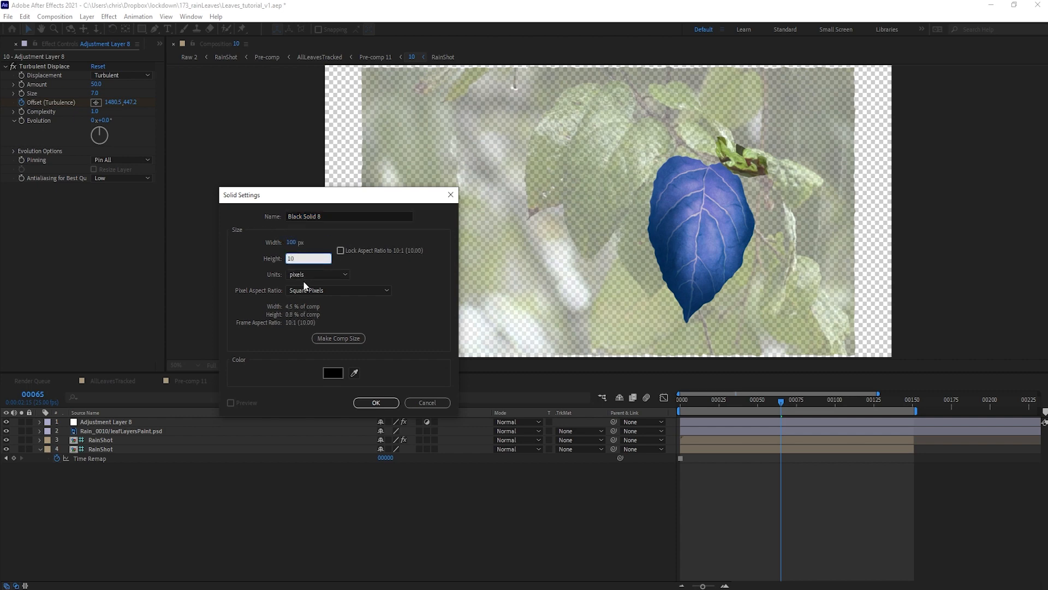
click(333, 371)
drag(166, 197, 73, 124)
click(281, 128)
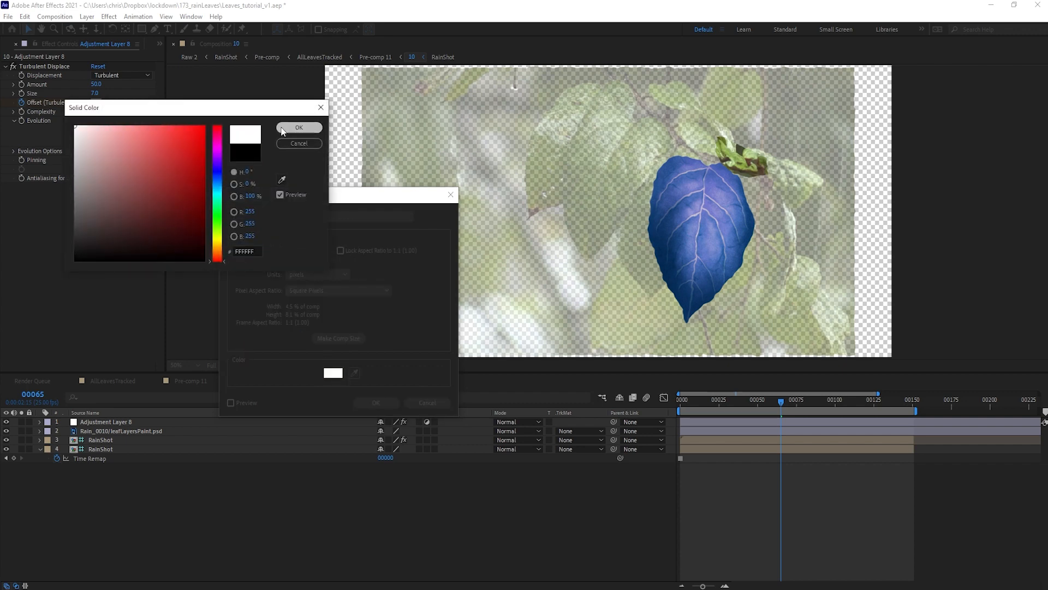
click(369, 404)
Mask the white solid to a circle with an ellipse mask that fills the layer.
drag(142, 29, 162, 50)
double_click(142, 29)
key(v)
click(161, 512)
Move the white circle onto the upper part of the blue leaf and scale it to 62%.
click(608, 224)
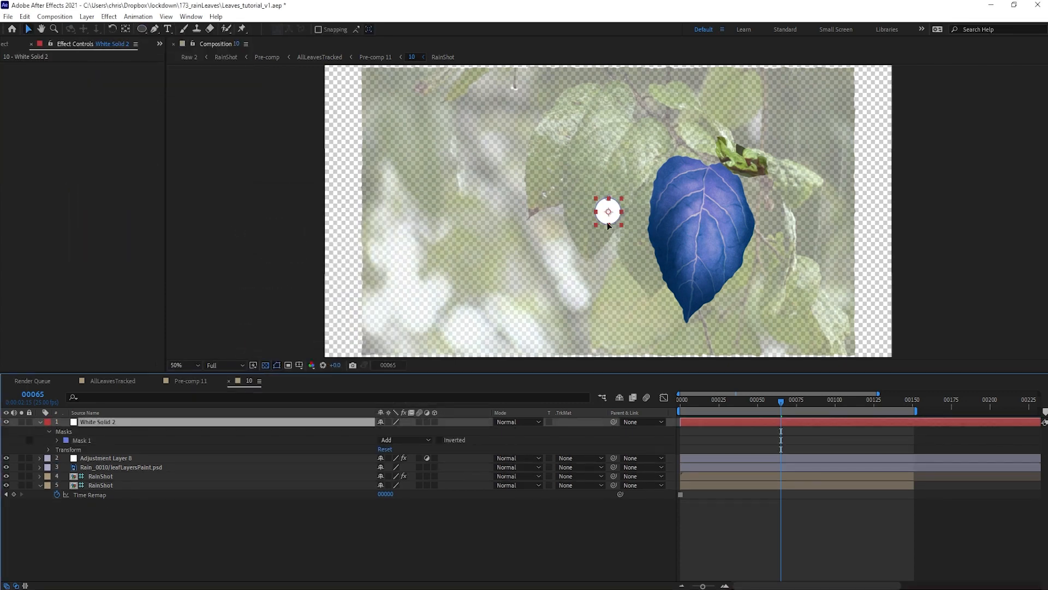
drag(609, 223, 705, 190)
key(s)
drag(402, 431, 379, 431)
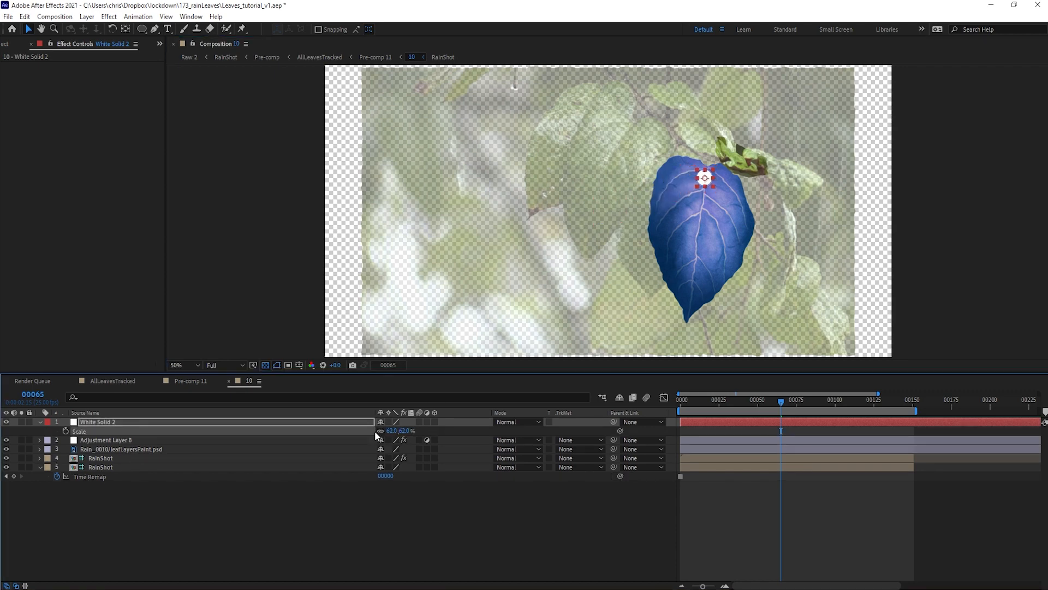
Enable position keyframing for the white circle, with a keyframe at the first frame near the top of the leaf.
key(p)
click(65, 430)
key(Home)
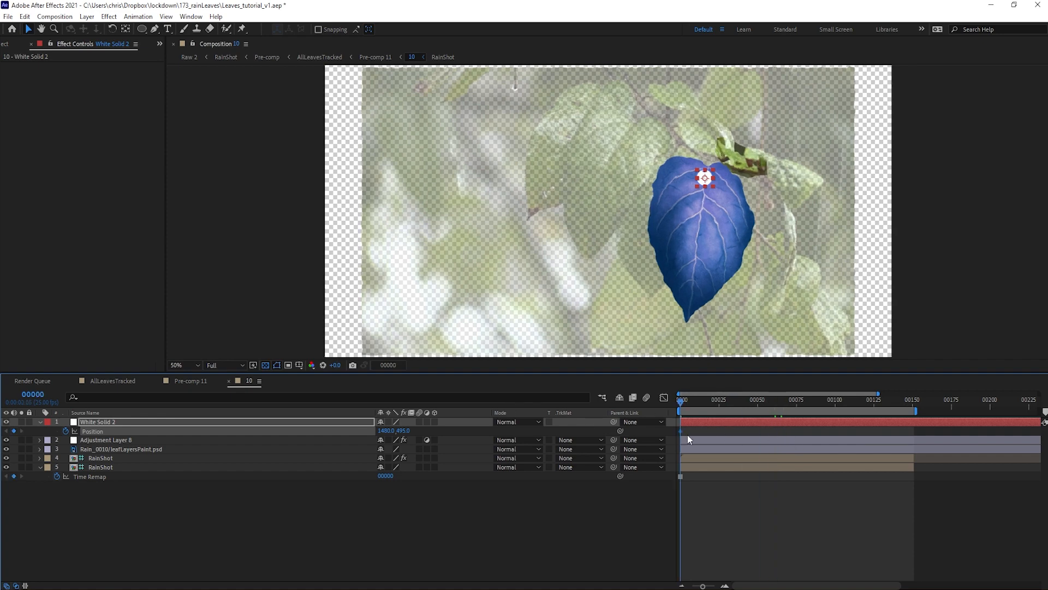
Place the white circle at 1490, 470 near the leaf's top on frame 0 and at the leaf's tip on frame 150.
scroll(687, 245, up, 1)
drag(797, 125, 776, 150)
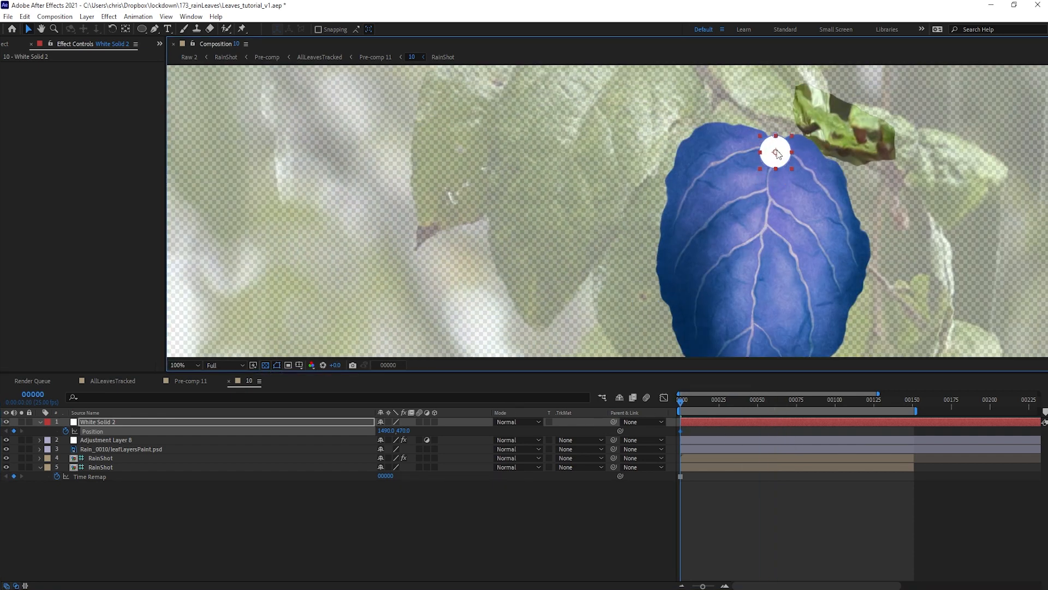
click(909, 404)
scroll(774, 195, down, 1)
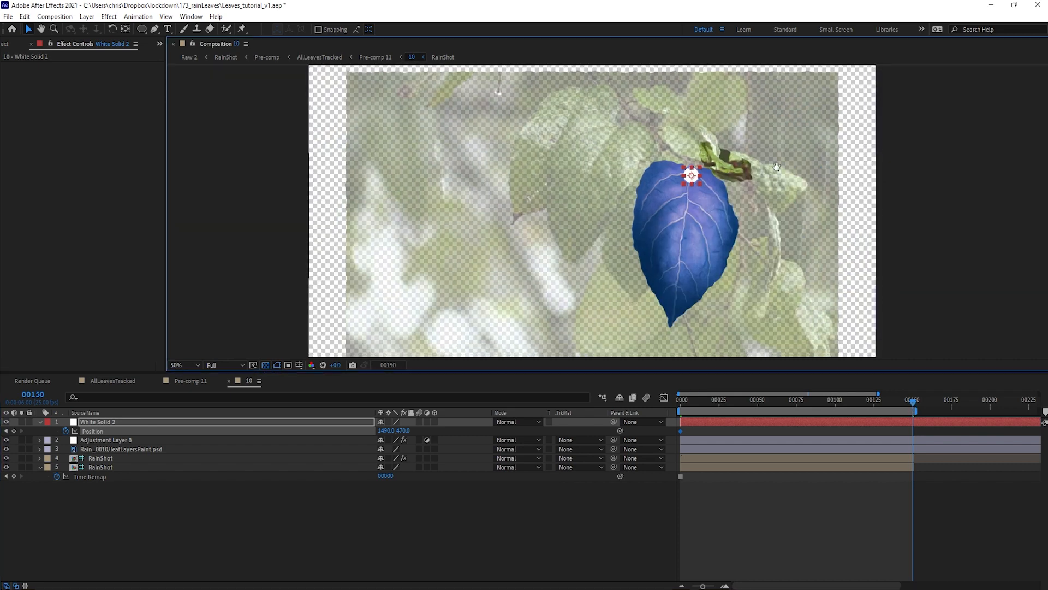
drag(702, 145, 683, 288)
Add a position keyframe at frame 63 that nudges the white circle onto the leaf's central vein.
drag(881, 403, 778, 401)
click(695, 209)
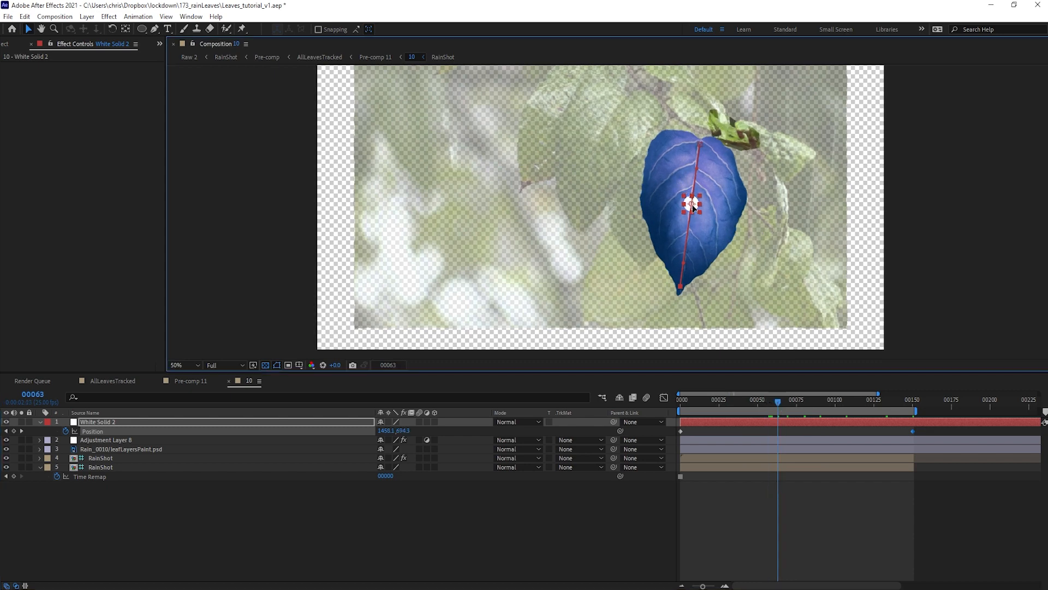
drag(692, 205, 691, 204)
Preview the white circle's movement down the blue leaf in composition 10.
click(788, 525)
drag(772, 399, 662, 400)
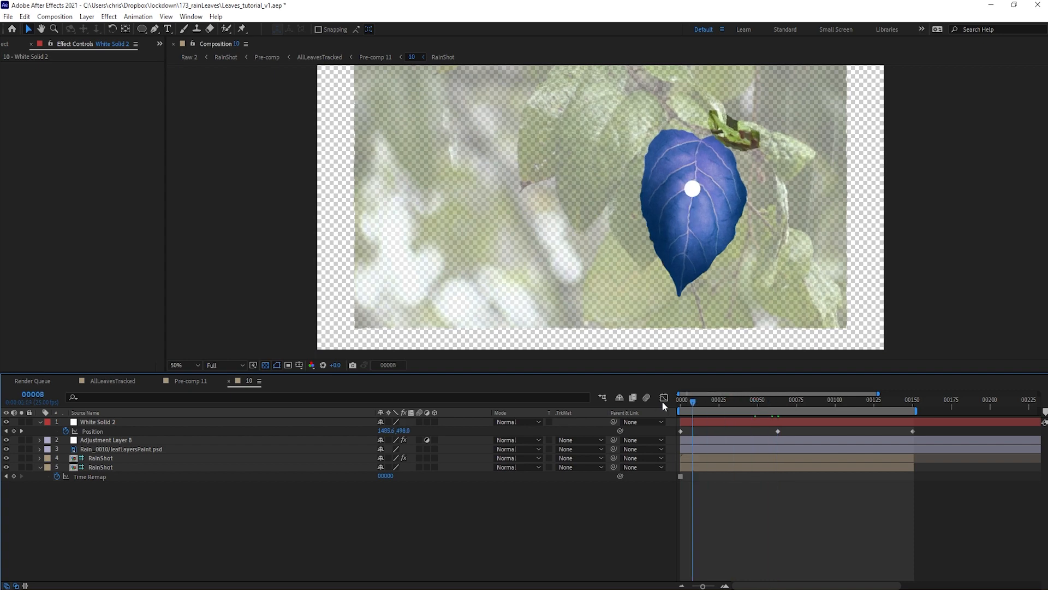
key(space)
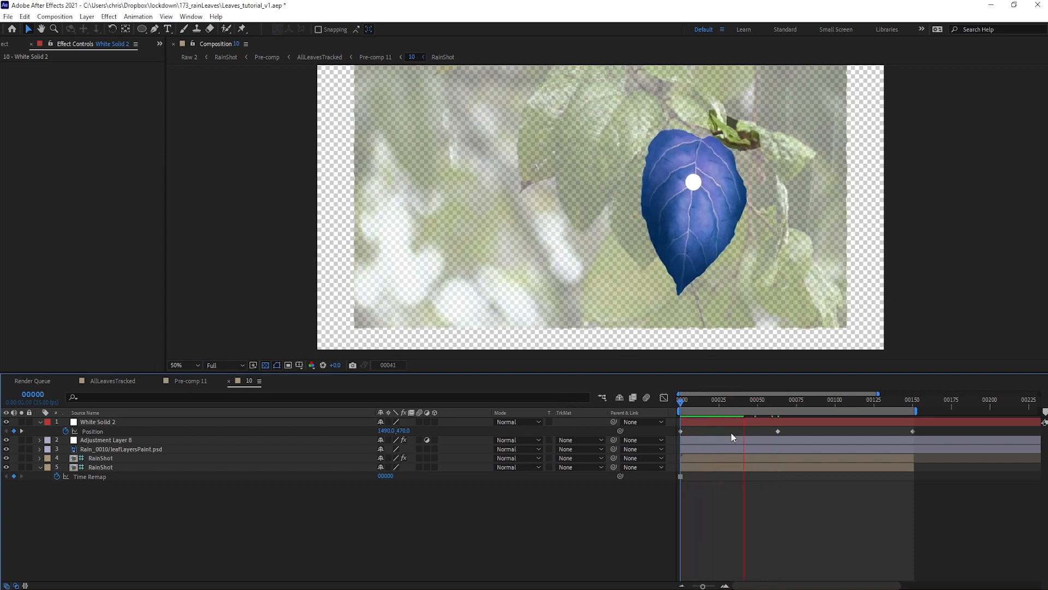
key(space)
Play Pre-comp 11 from the first frame to check how the circle follows the tracked leaf.
key(Tab)
click(705, 477)
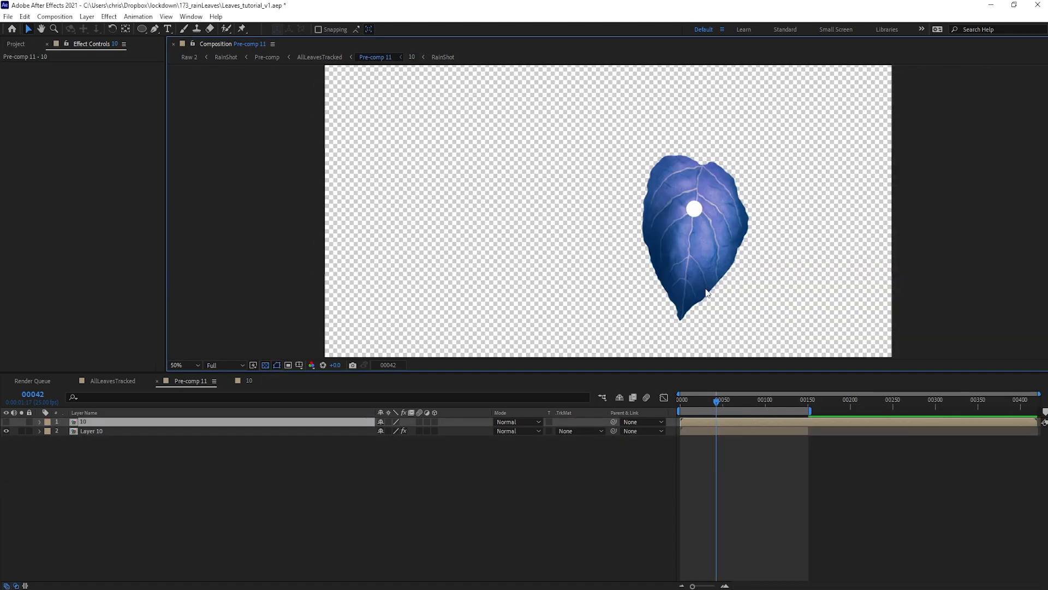
drag(714, 400, 608, 401)
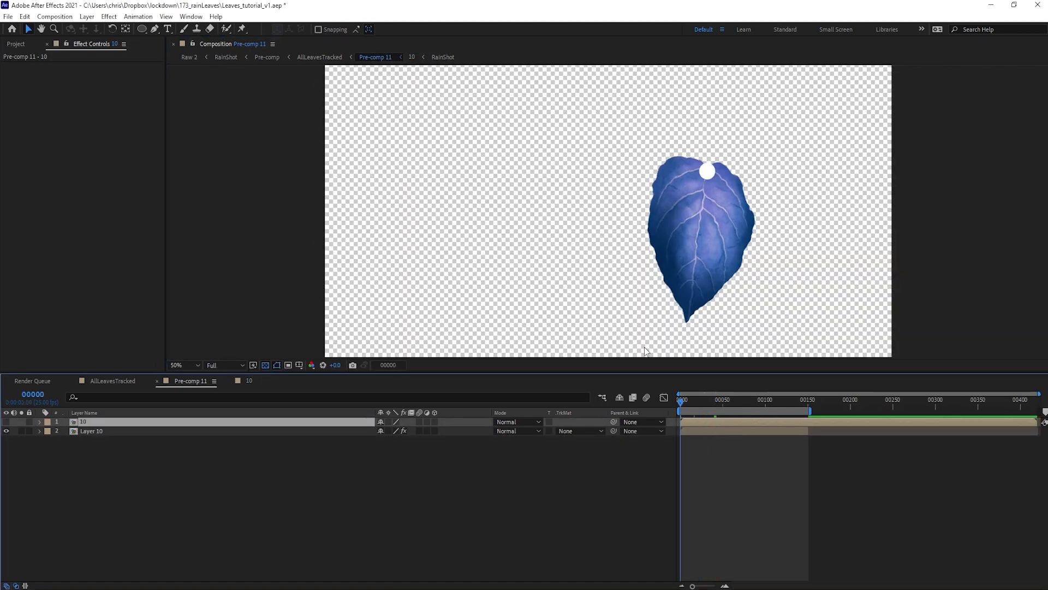
key(space)
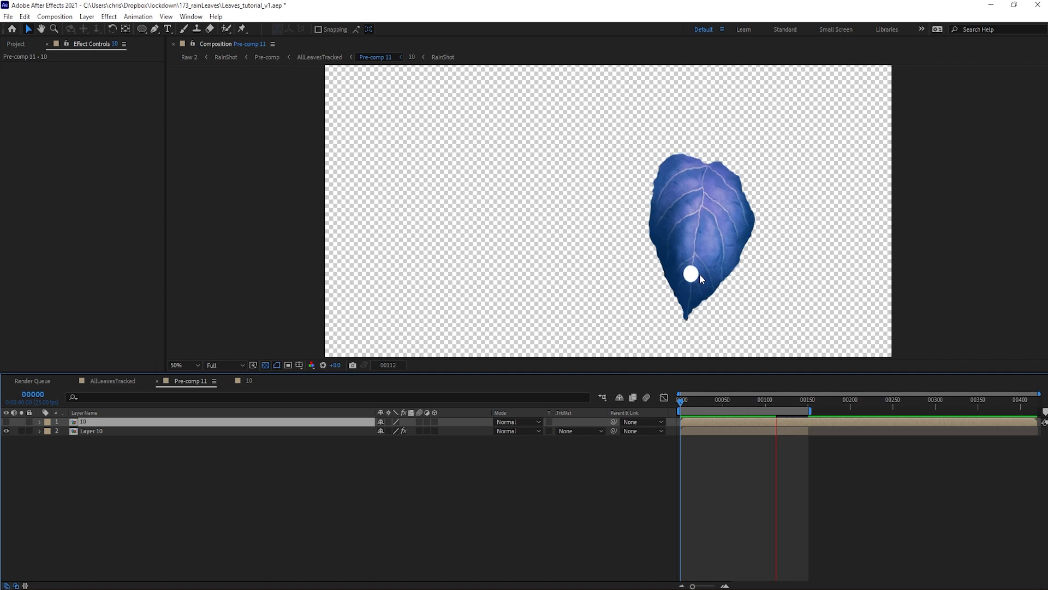
key(space)
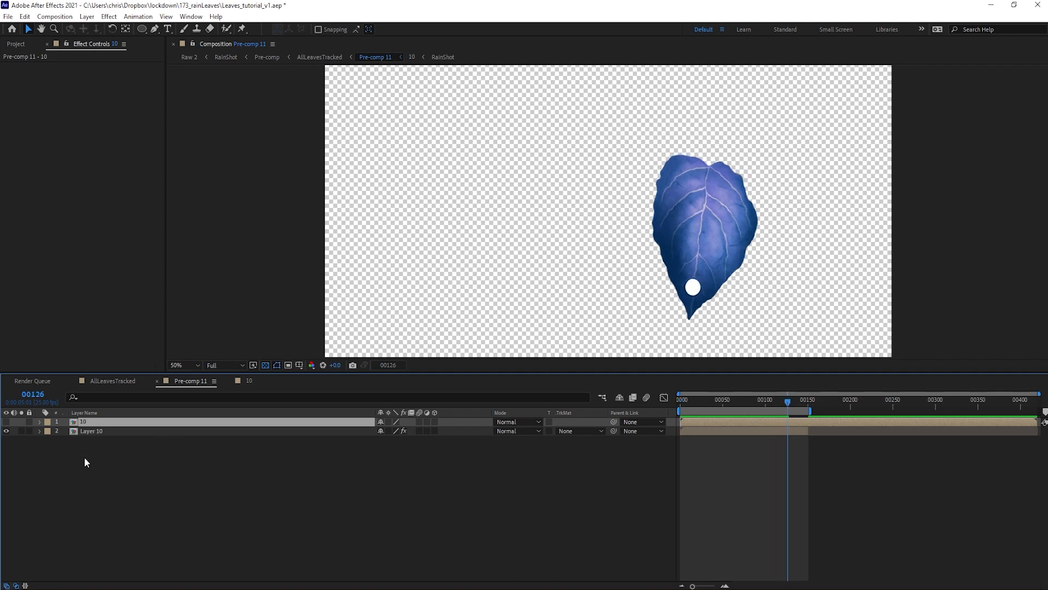
Delete the white circle solid and the Turbulent Displace adjustment layer from composition 10.
double_click(87, 421)
click(107, 421)
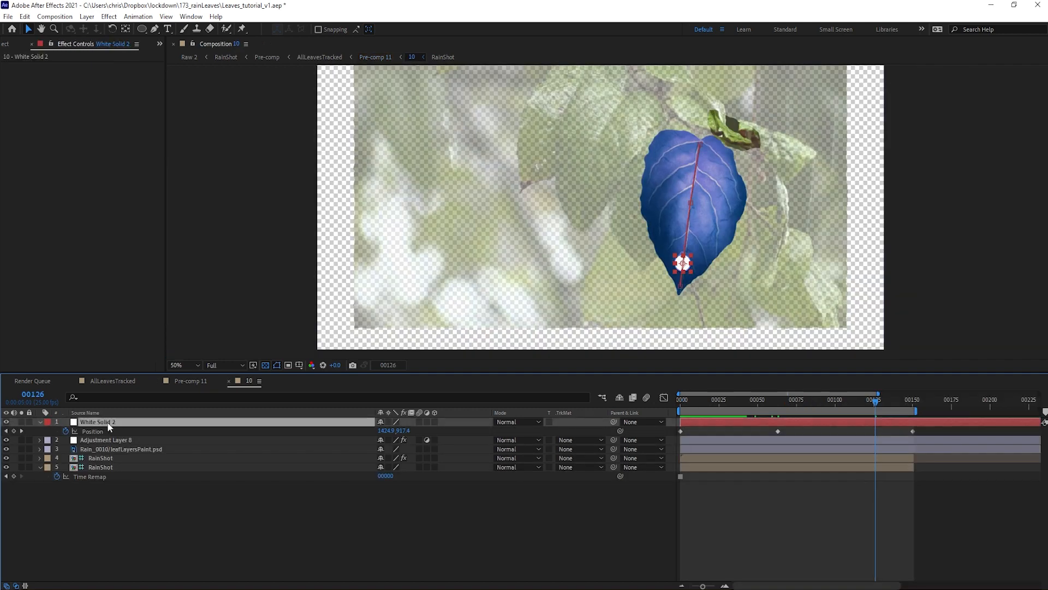
key(Delete)
click(107, 421)
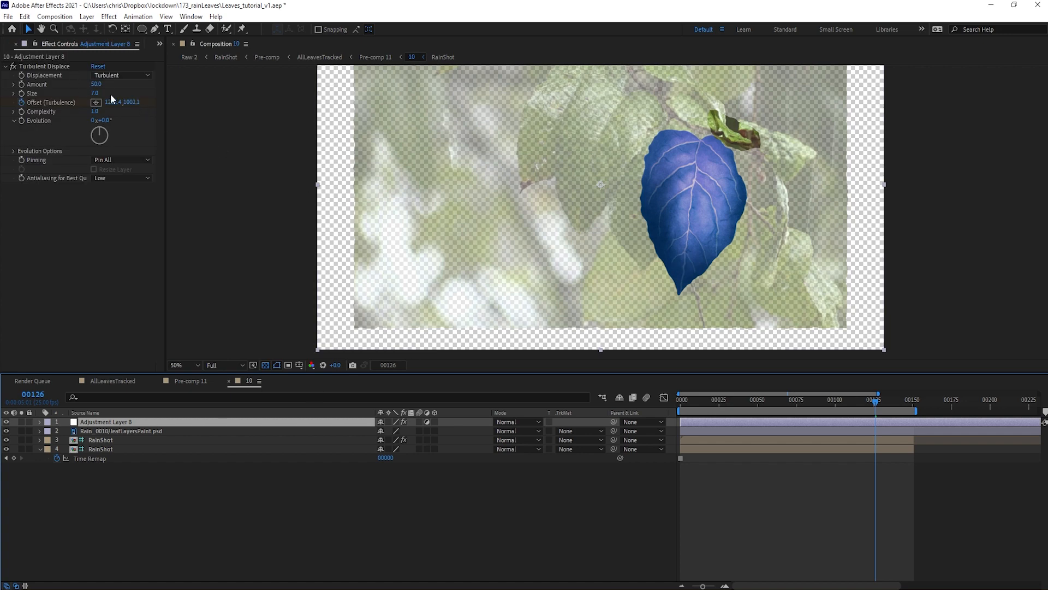
key(Delete)
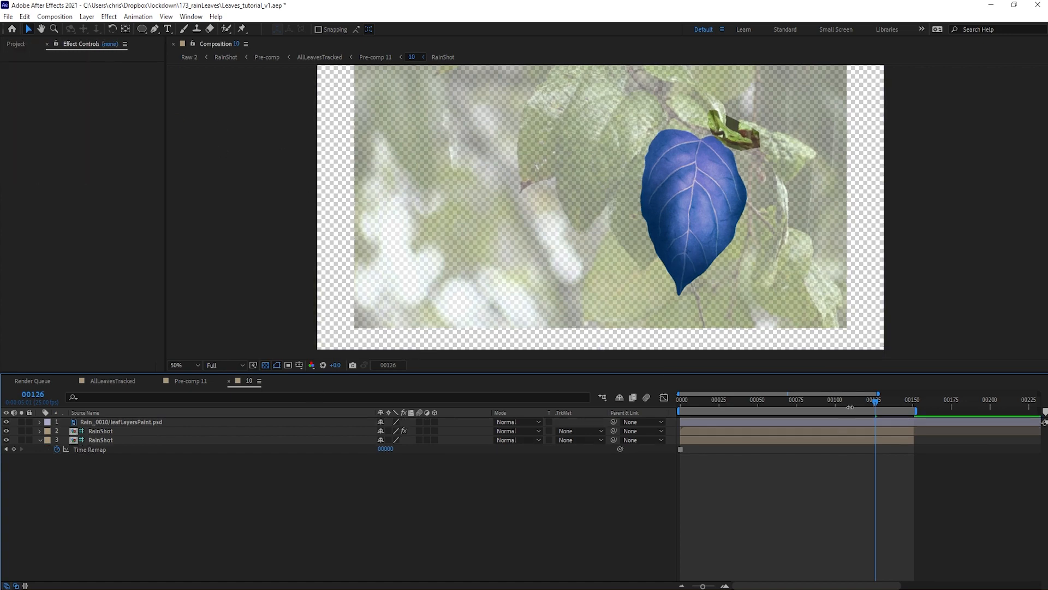
In the AllLeavesTracked composition, rename the Turbulent Displace adjustment layer as Displacement and turn on its visibility.
drag(849, 405, 596, 420)
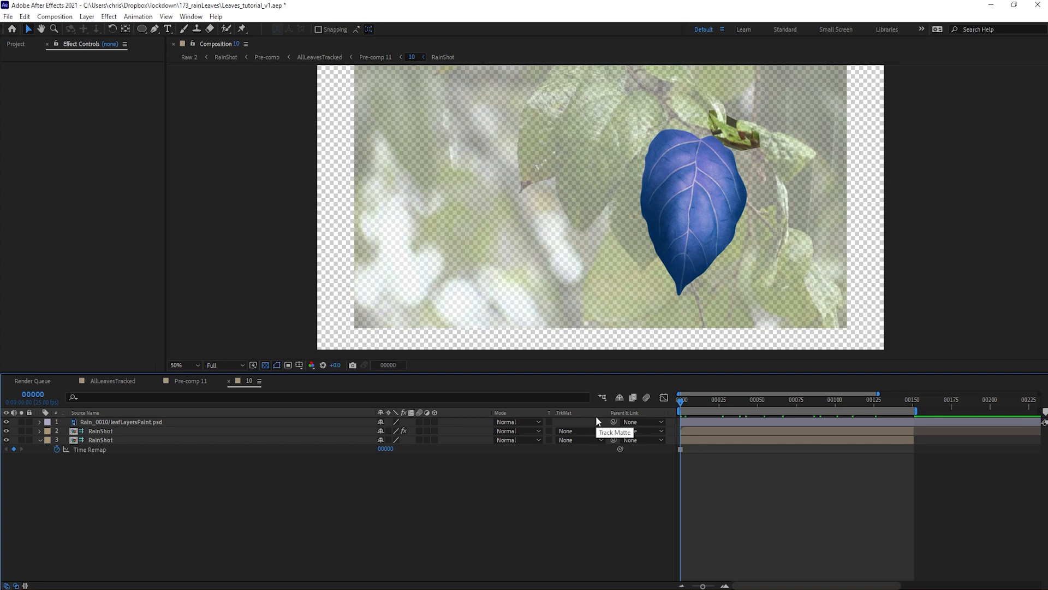
key(Tab)
click(420, 492)
click(577, 477)
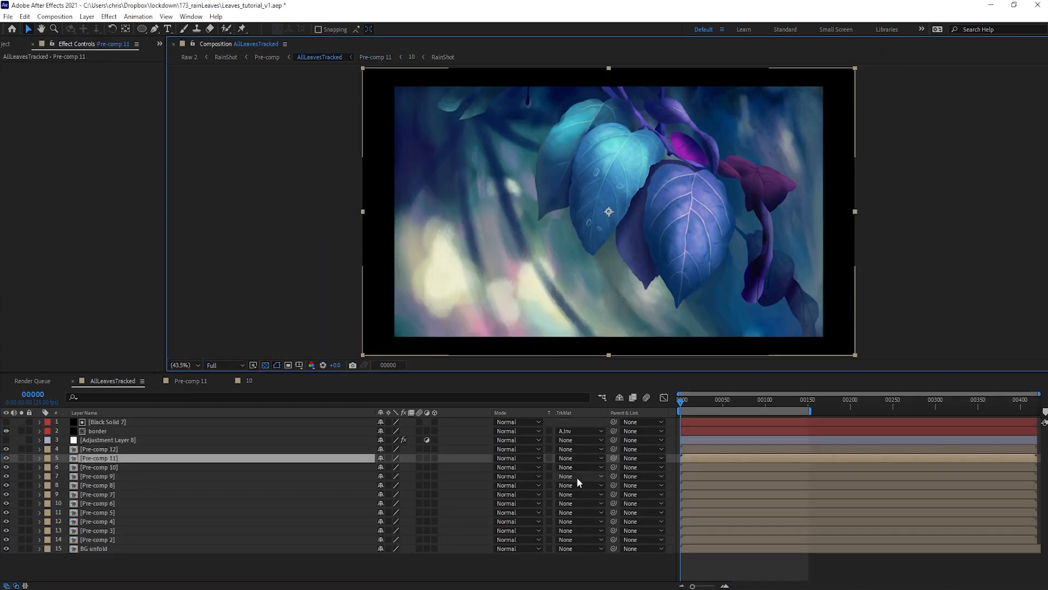
click(115, 441)
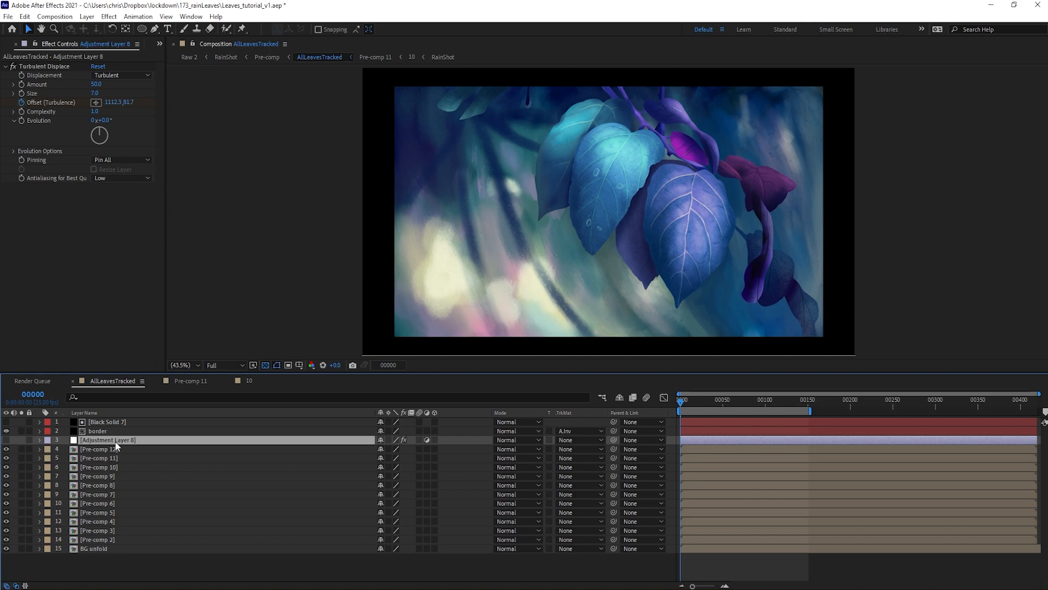
key(Return)
text(Displac)
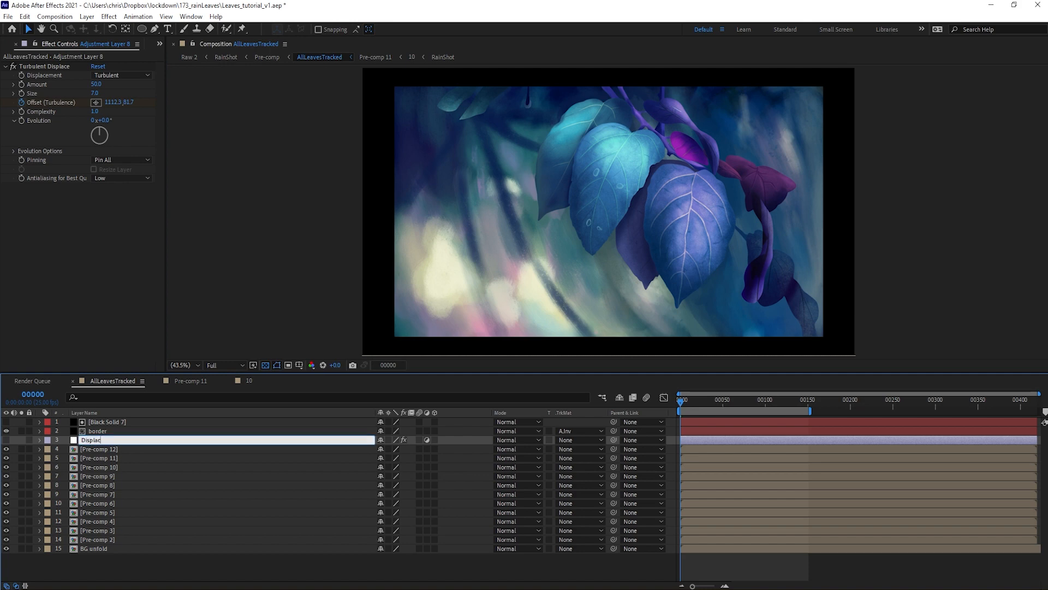
text(ement)
key(Return)
click(6, 439)
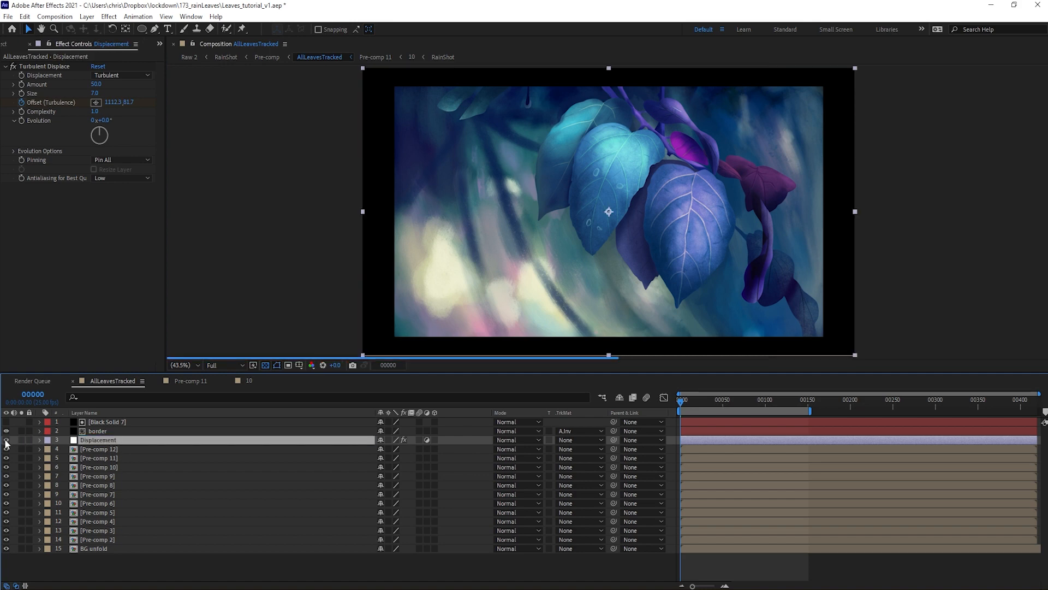
Inspect the displaced frame edges, then hide the border layer and solo the BG unfold layer.
scroll(702, 208, up, 4)
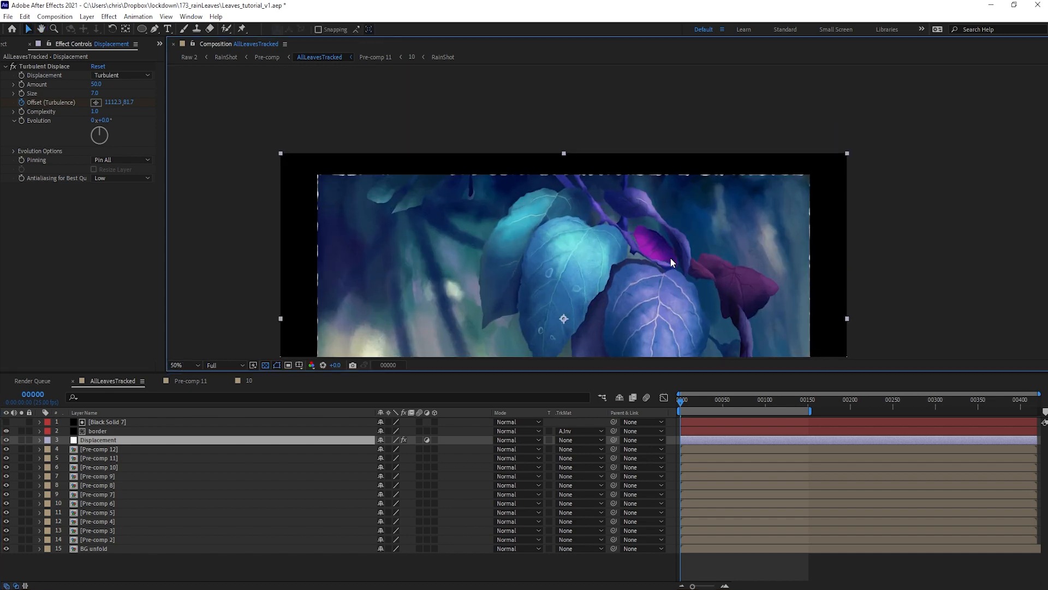
scroll(704, 120, down, 4)
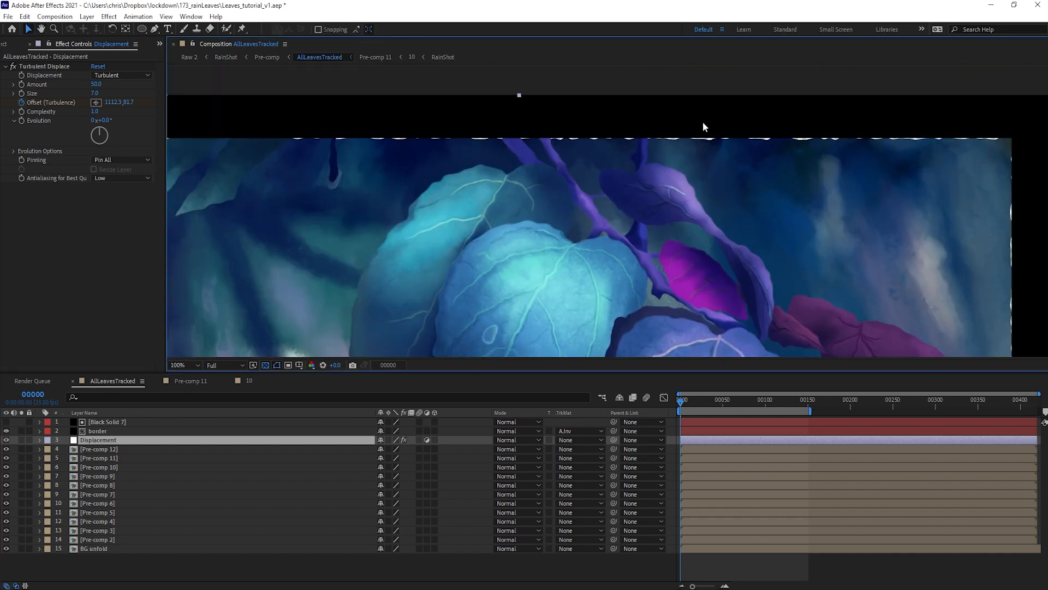
scroll(592, 237, down, 2)
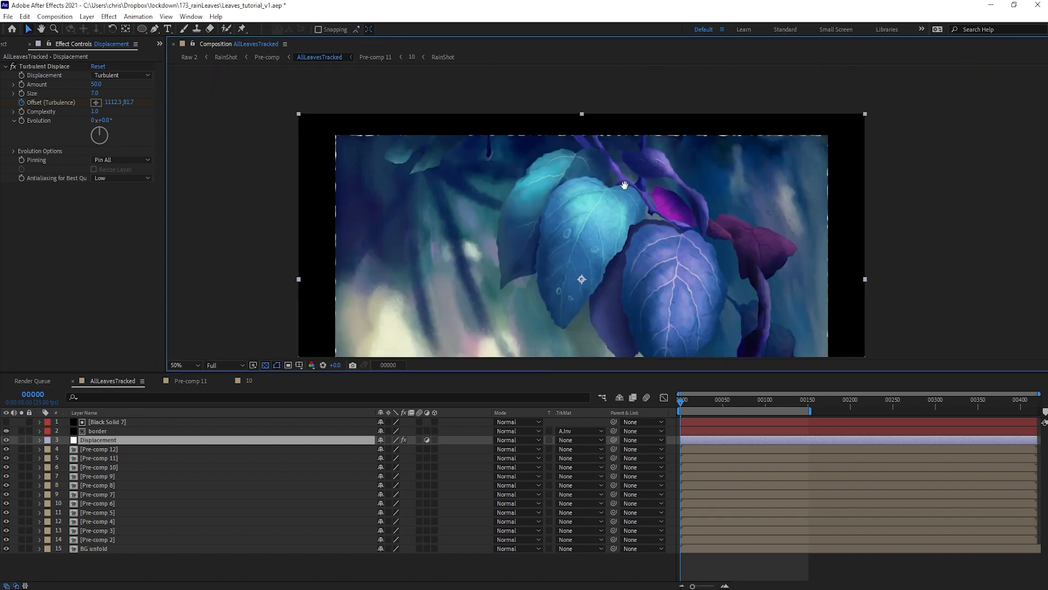
drag(587, 233, 588, 210)
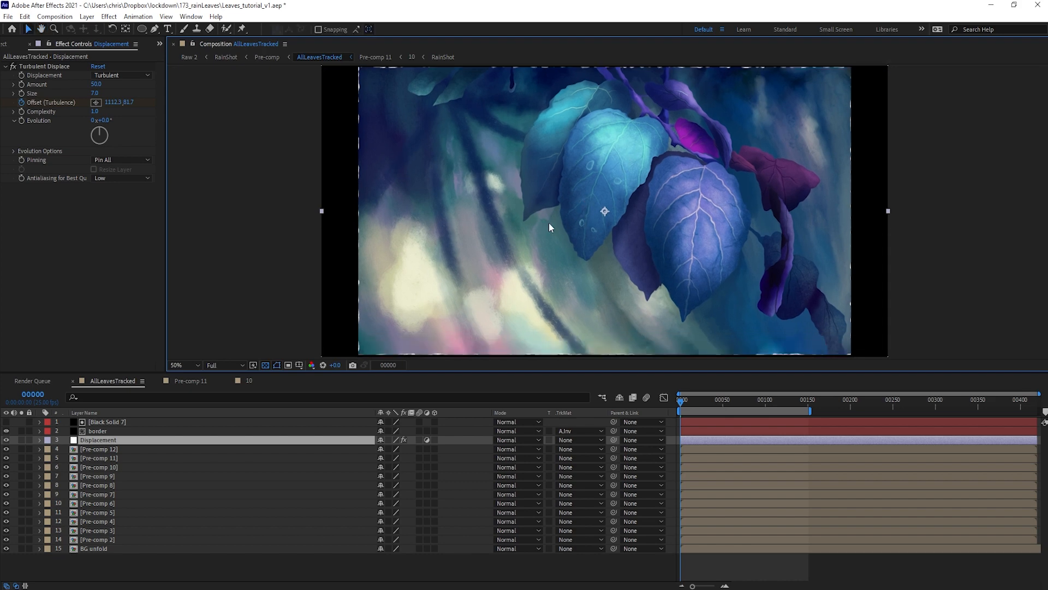
click(7, 431)
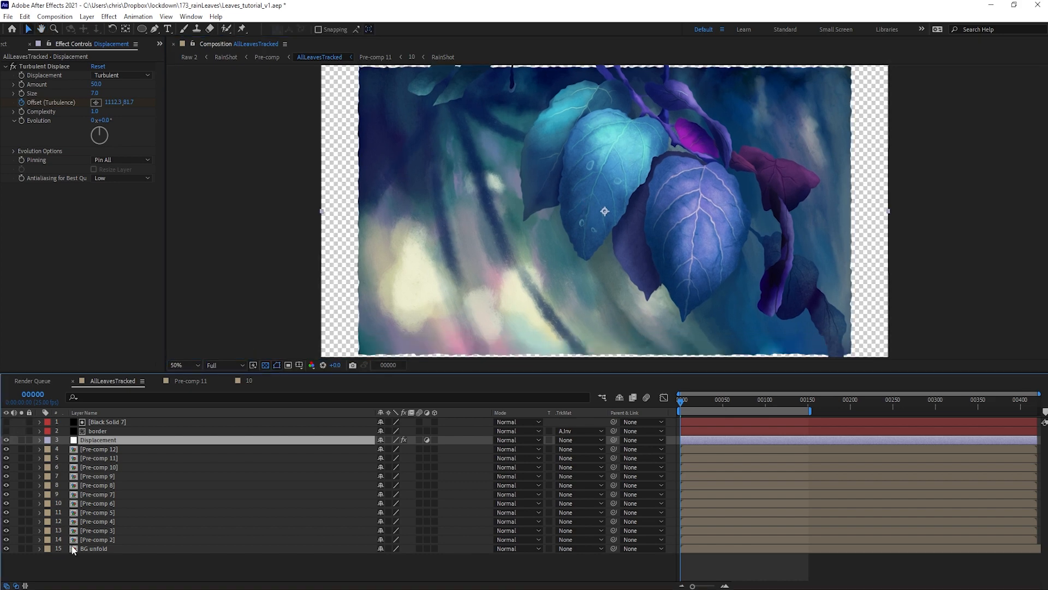
click(96, 548)
click(21, 548)
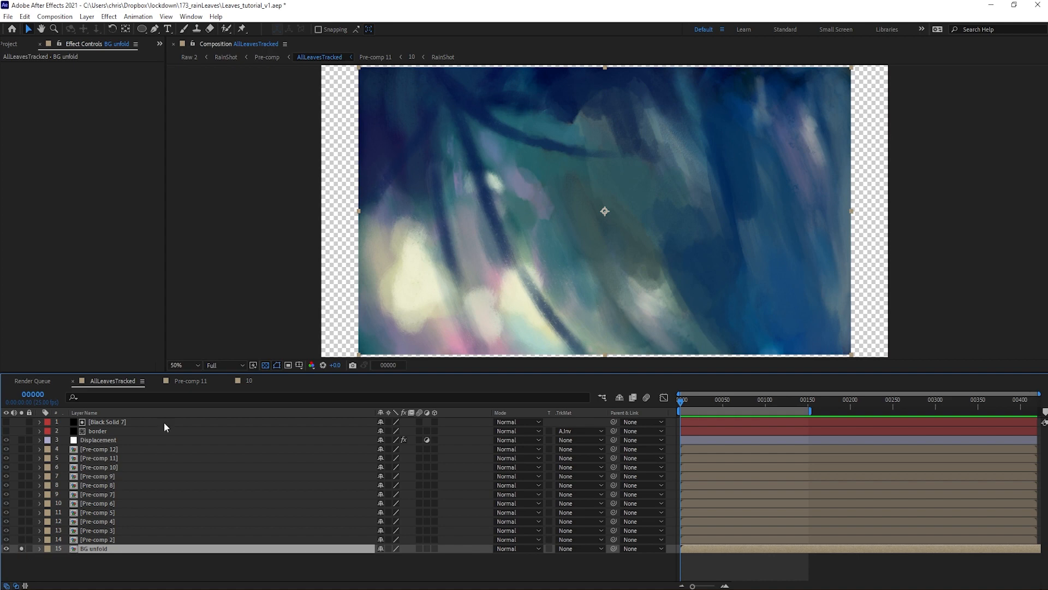
Find the CC RepeTile effect in the effects library and apply it to the BG unfold layer.
click(191, 16)
click(215, 143)
click(995, 56)
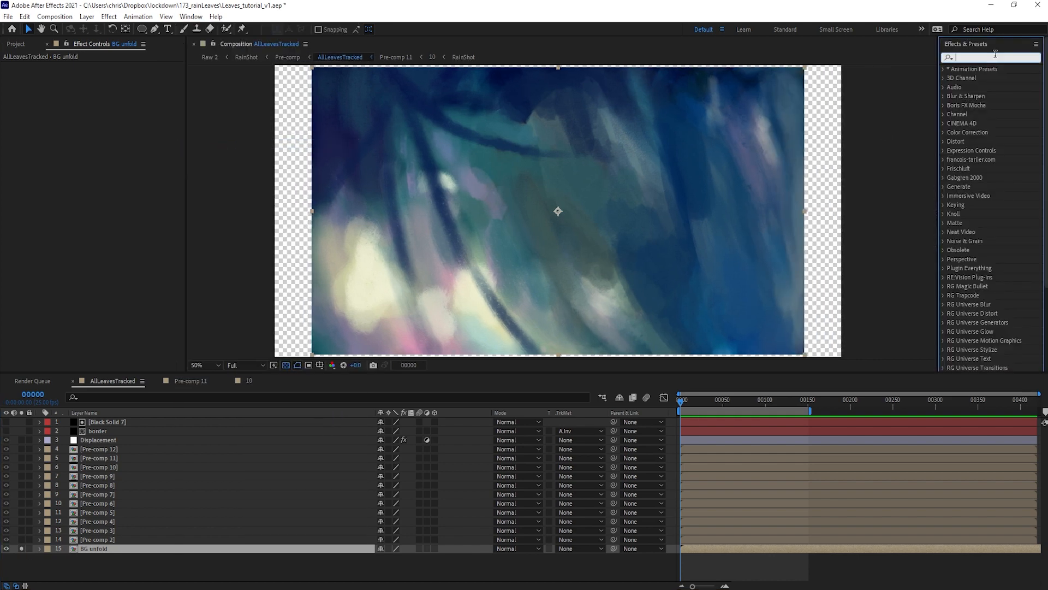
text(repe)
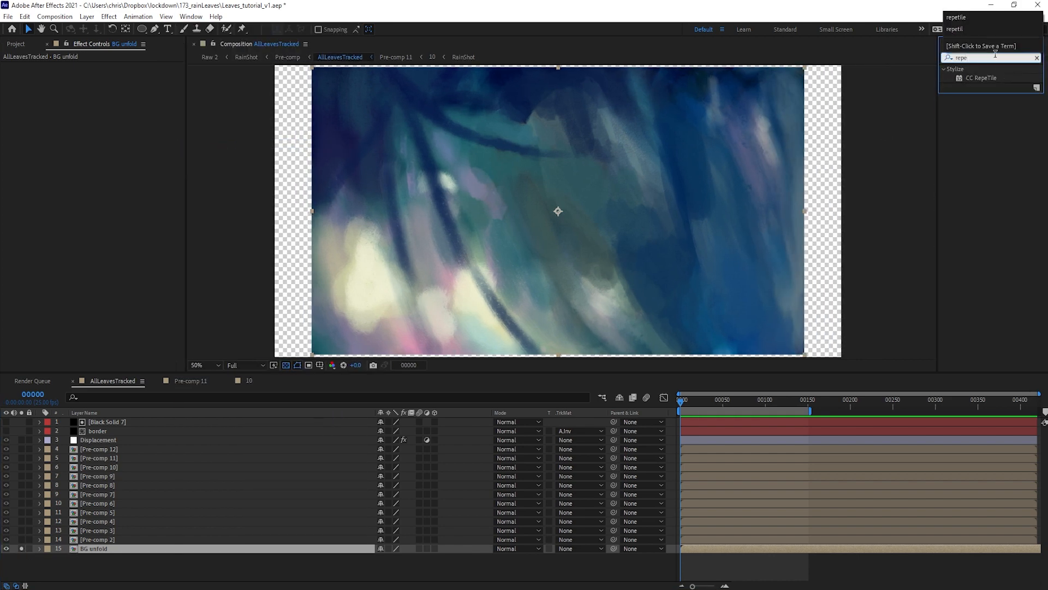
drag(986, 78, 113, 551)
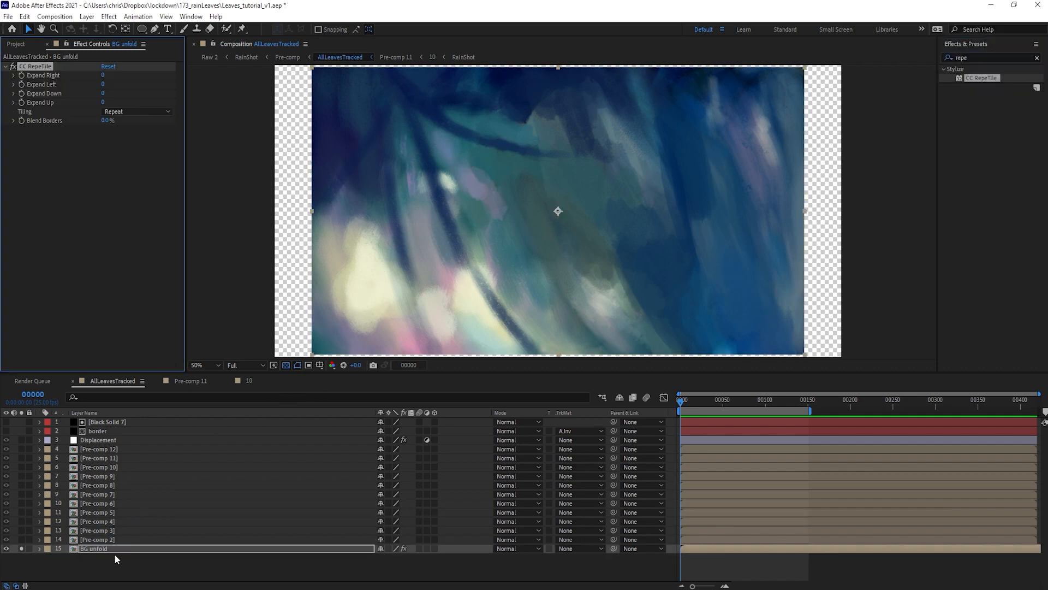
Set CC RepeTile's tiling to Unfold, with Expand Right at 143 and Expand Left at 194.
click(116, 112)
click(122, 158)
drag(103, 76, 223, 94)
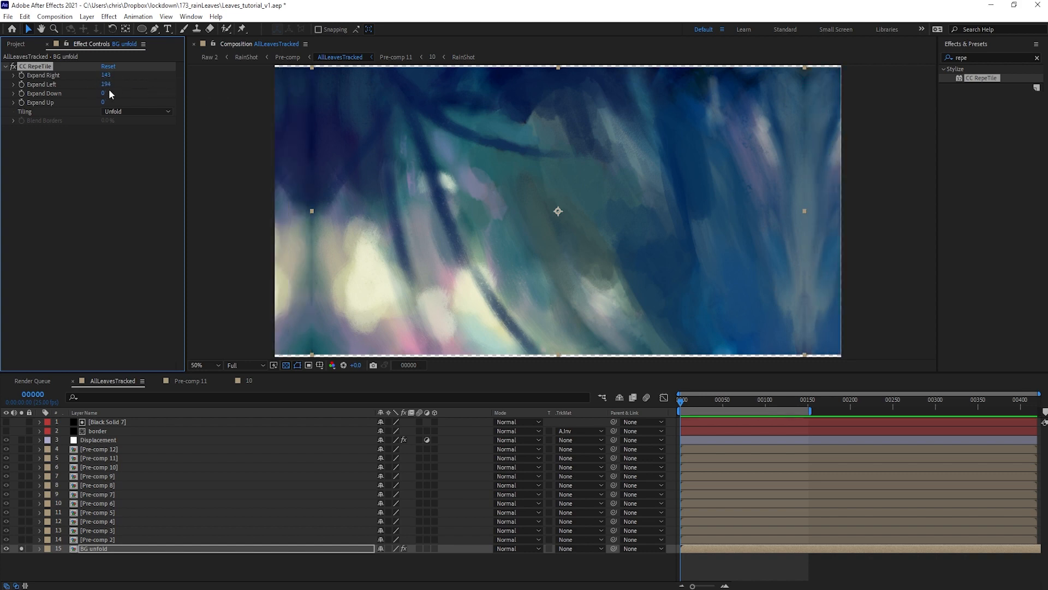
Unsolo the BG unfold layer and set CC RepeTile's Expand Up to 69.
drag(300, 131, 296, 197)
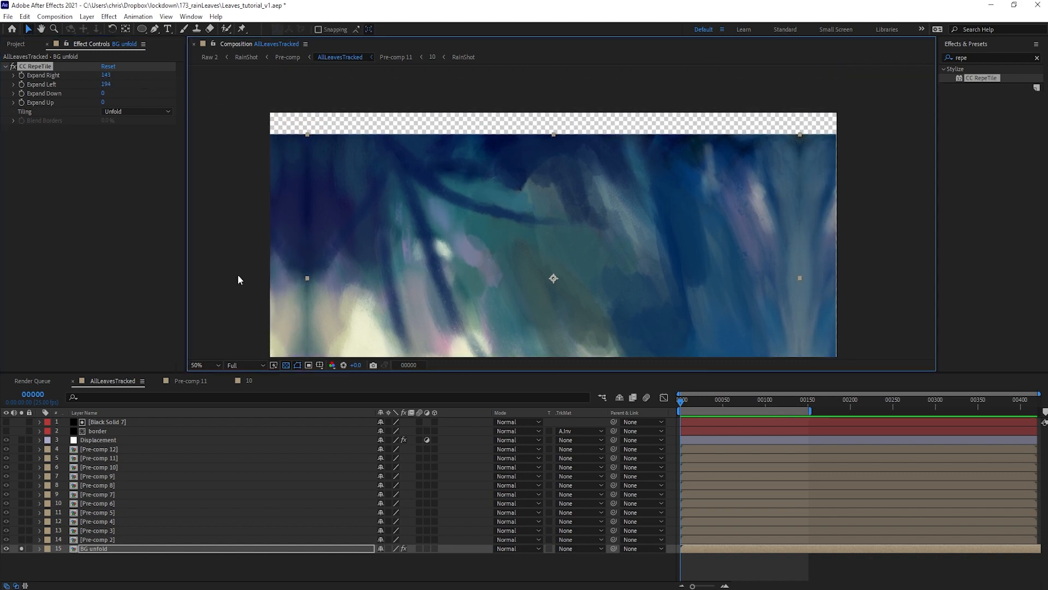
click(21, 549)
scroll(433, 219, up, 2)
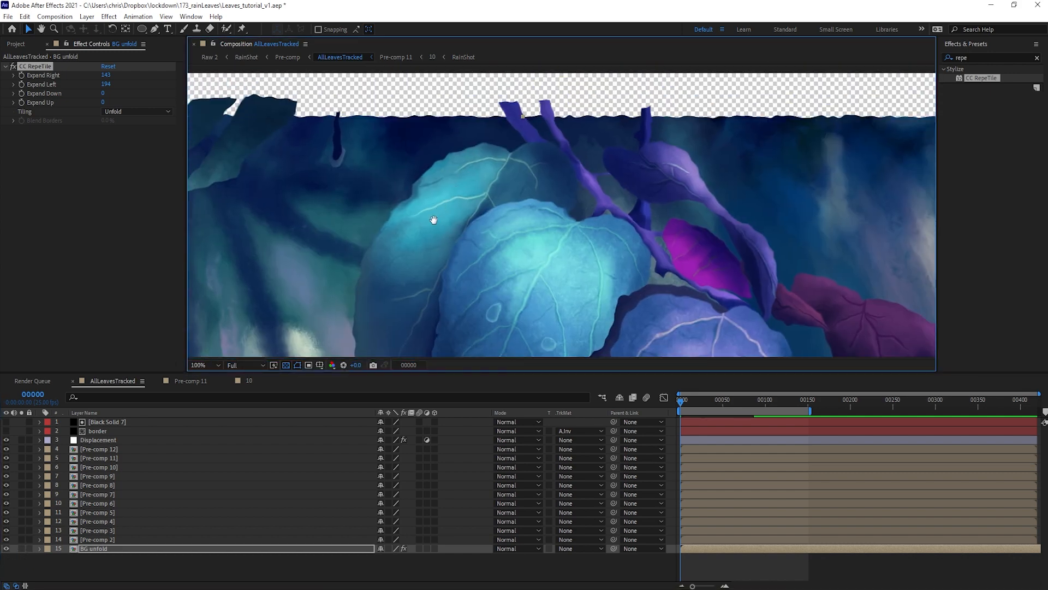
drag(433, 220, 395, 288)
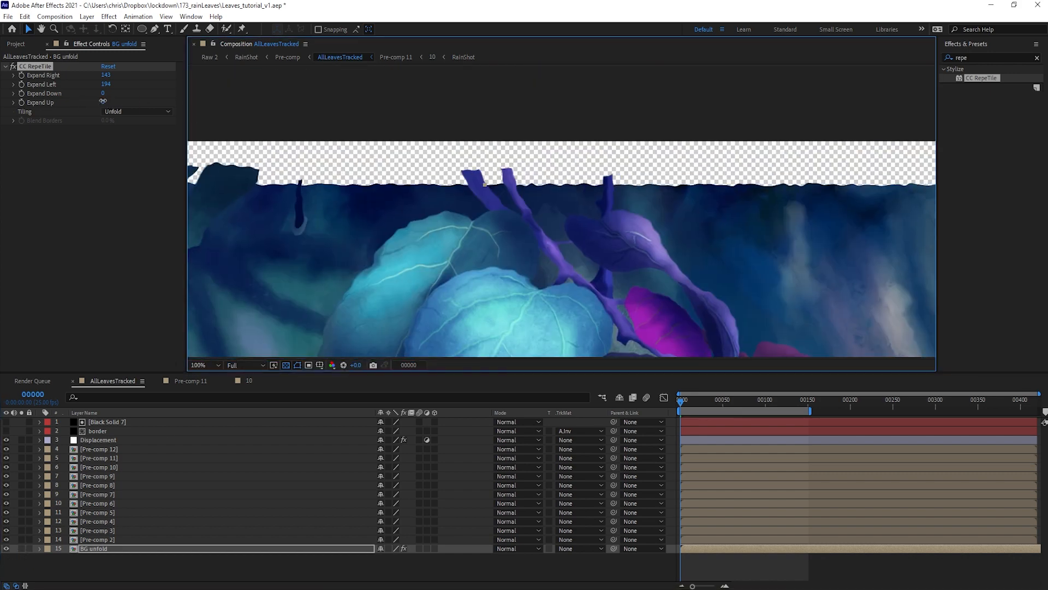
drag(106, 100, 144, 106)
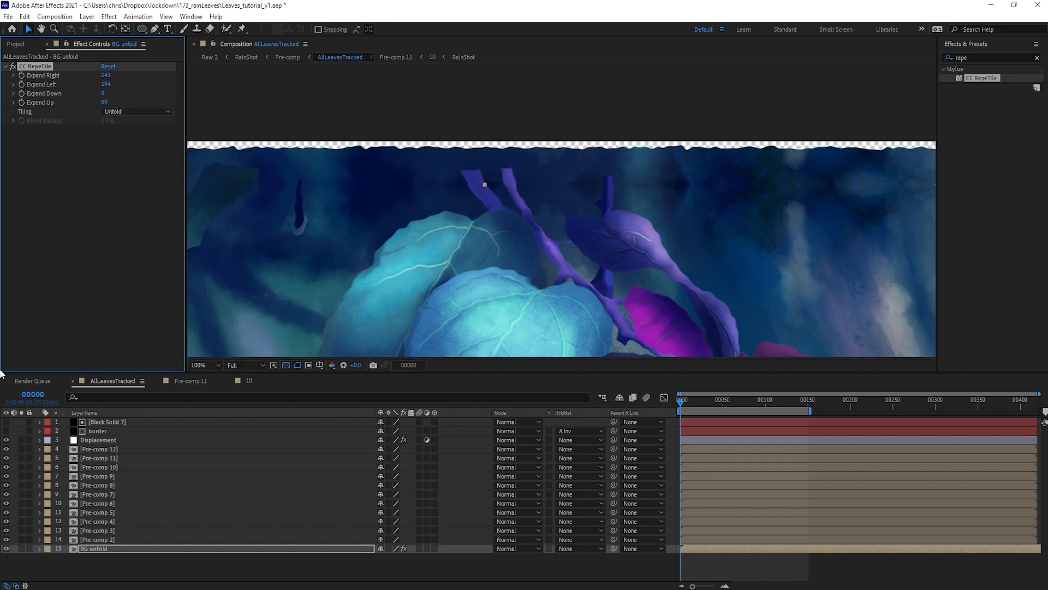
Show the border layer again and compare the upper frame edge with CC RepeTile disabled and enabled.
click(6, 431)
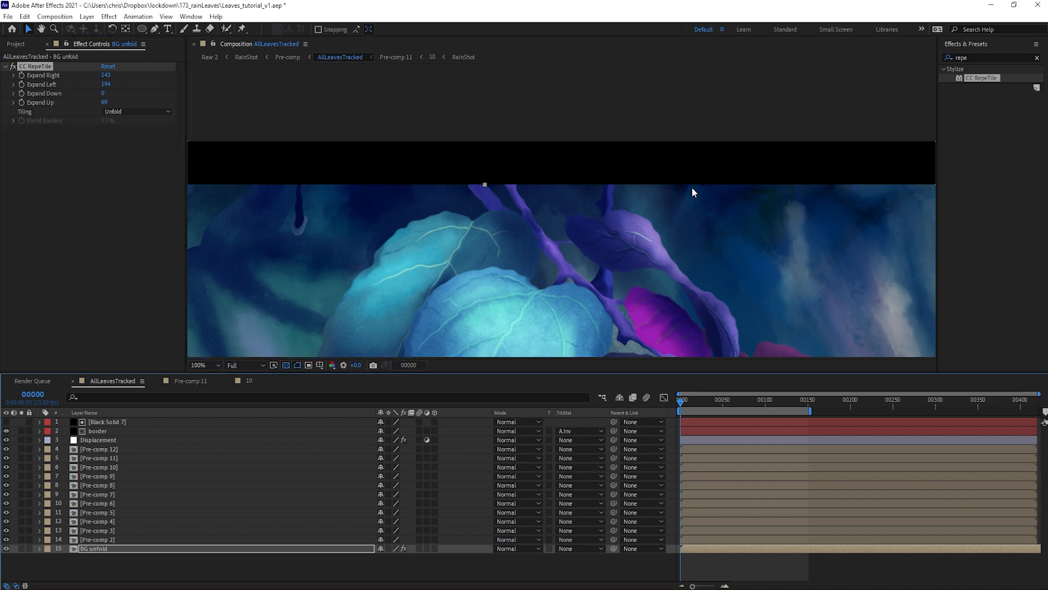
click(13, 66)
click(12, 66)
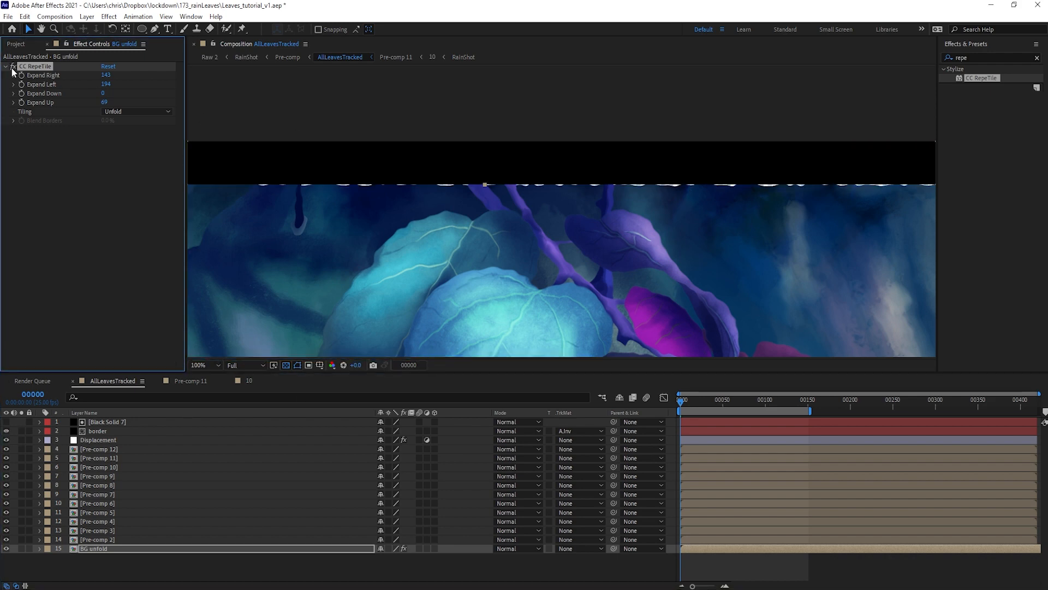
Increase CC RepeTile's Expand Down until the background fills the gaps along the lower frame edge.
scroll(473, 175, down, 2)
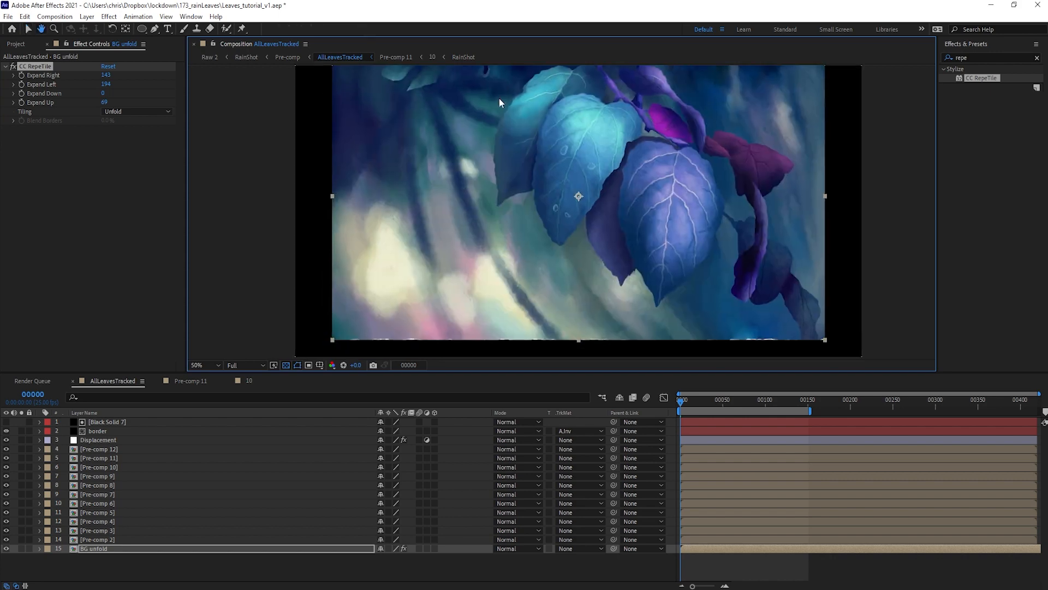
drag(102, 93, 126, 97)
drag(444, 144, 458, 169)
click(722, 561)
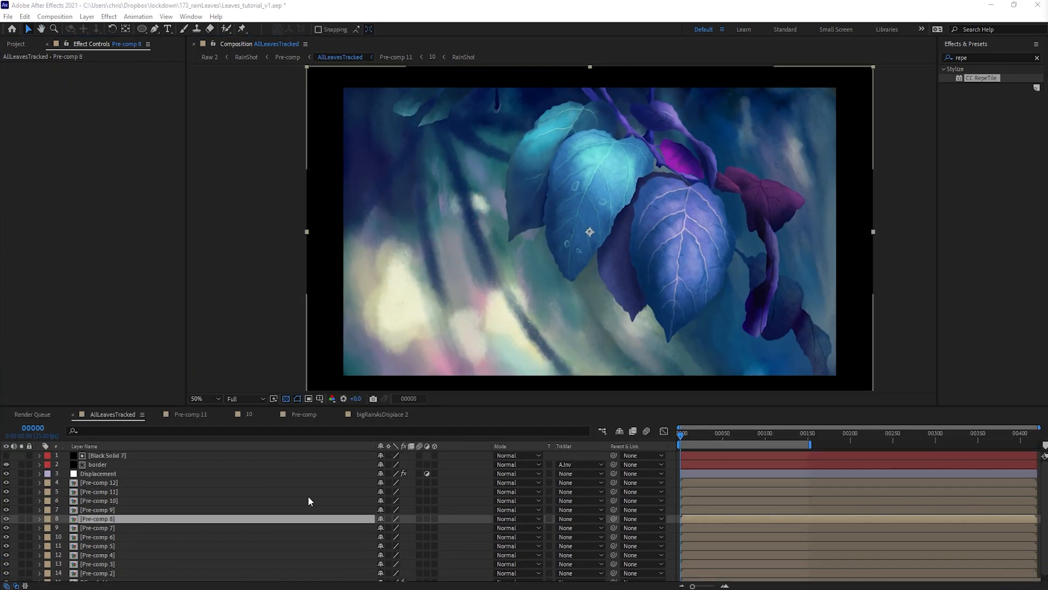
Paste the bigRainAsDisplace 2 layer at the head of the AllLeavesTracked layer stack and make it visible.
click(390, 589)
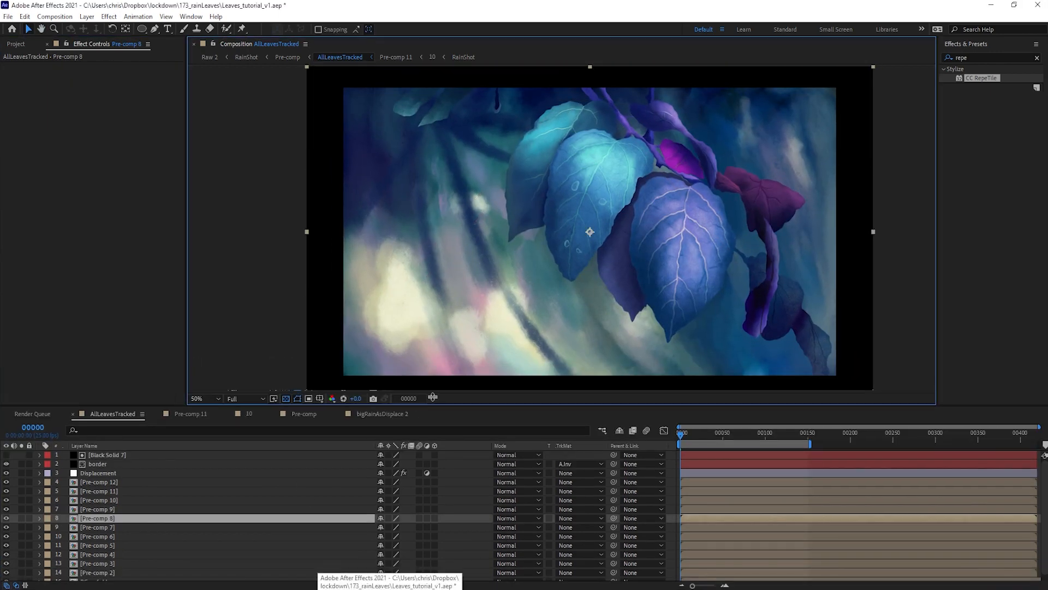
drag(440, 406, 450, 366)
drag(460, 311, 443, 312)
click(213, 568)
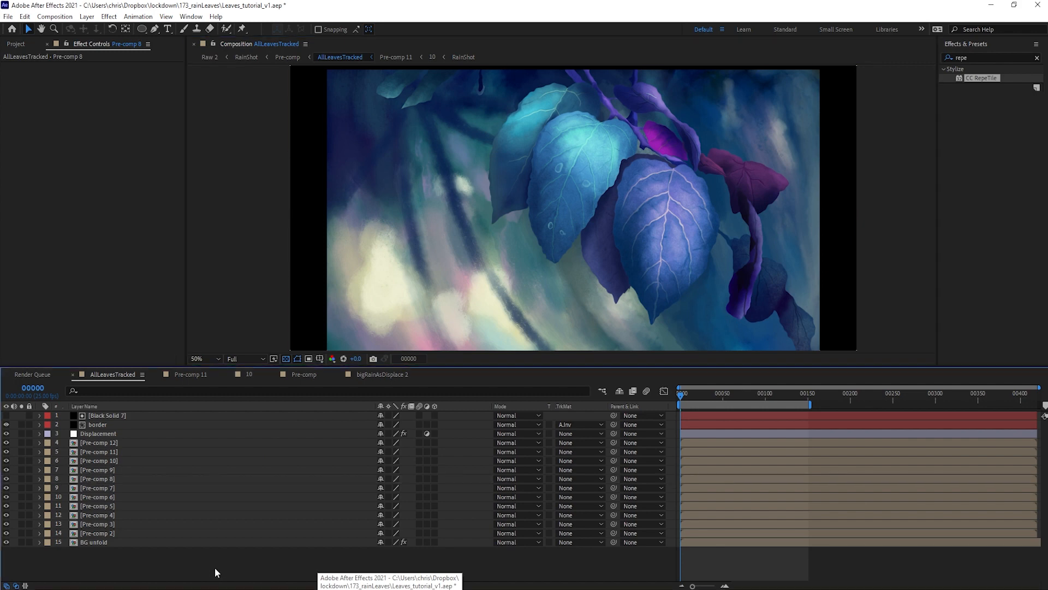
key(ctrl+v)
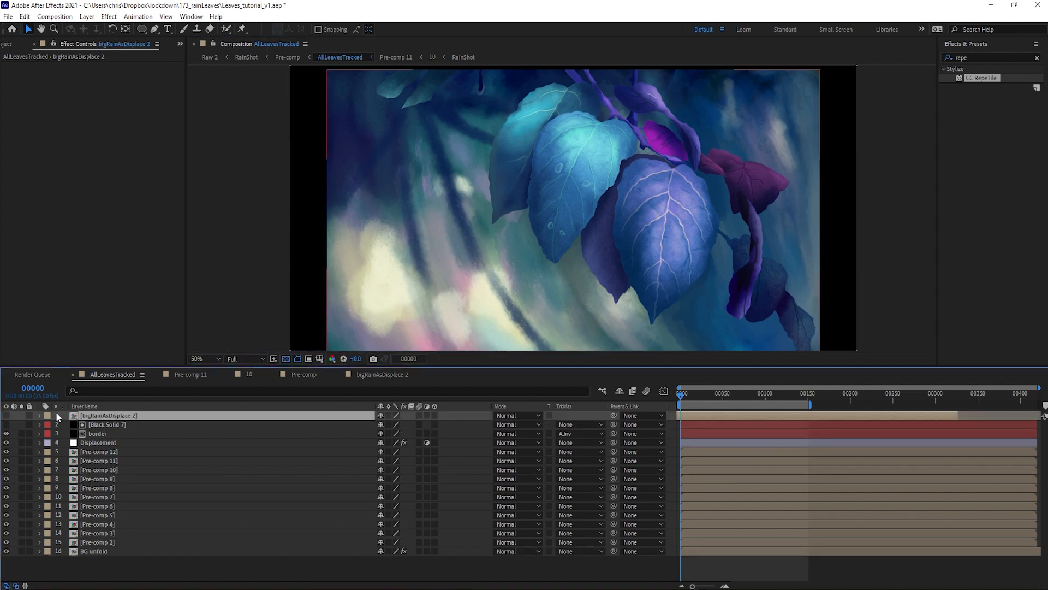
click(9, 414)
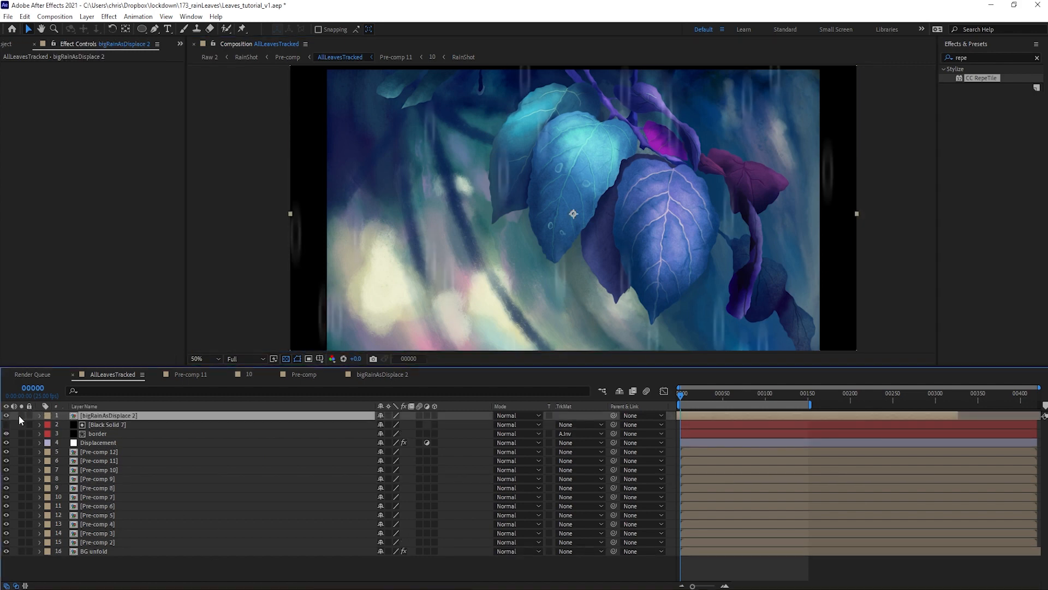
Solo the bigRainAsDisplace 2 layer and preview its falling raindrop animation.
click(21, 415)
key(space)
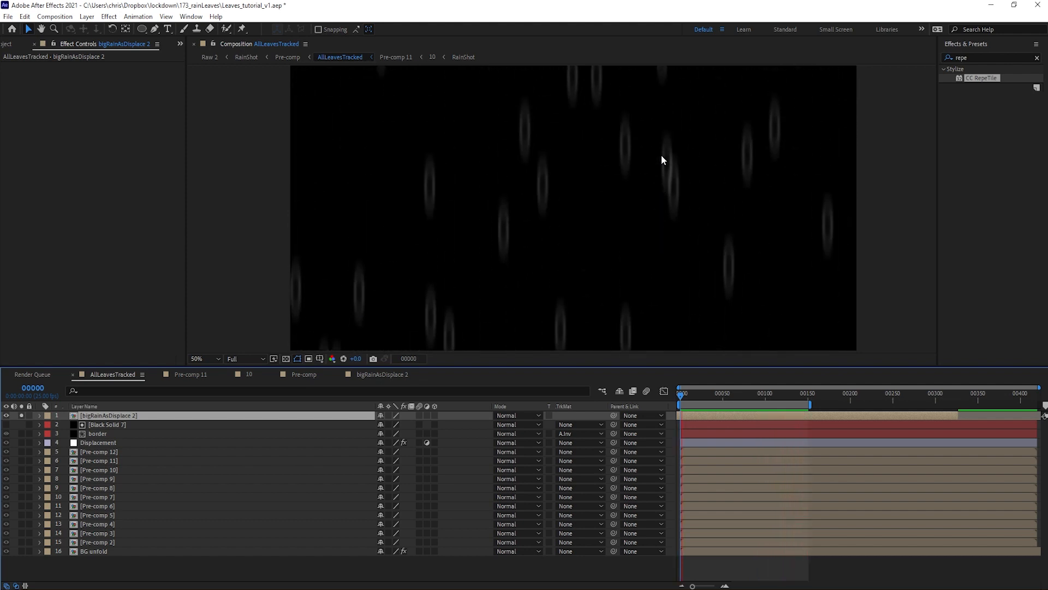
key(space)
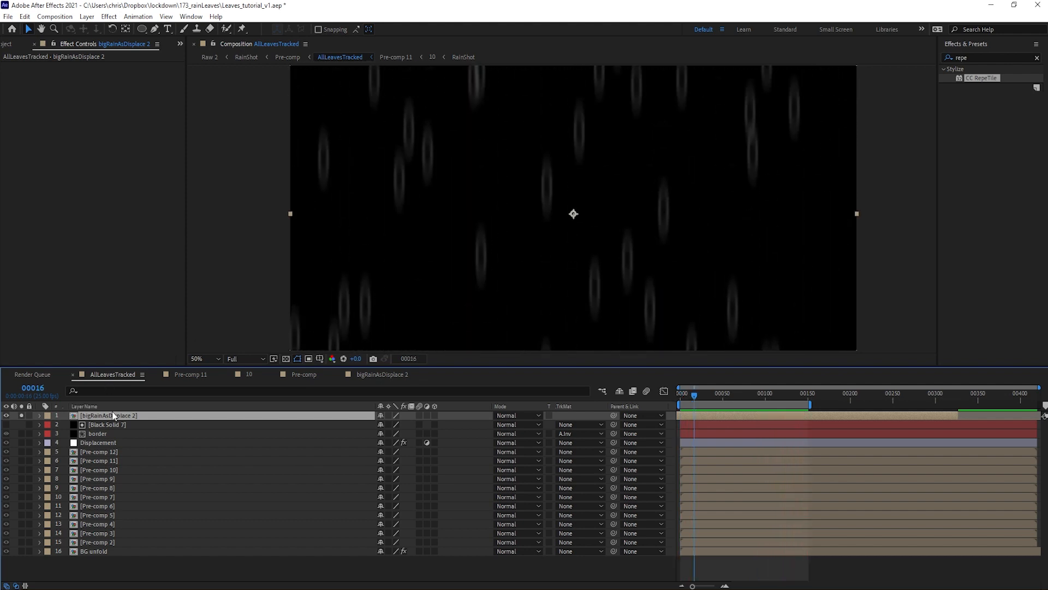
Inspect the Black Solid 4 particle layer and nested Black Solid 5 Comp 1 inside bigRainAsDisplace 2, and return to AllLeavesTracked.
double_click(113, 416)
click(115, 424)
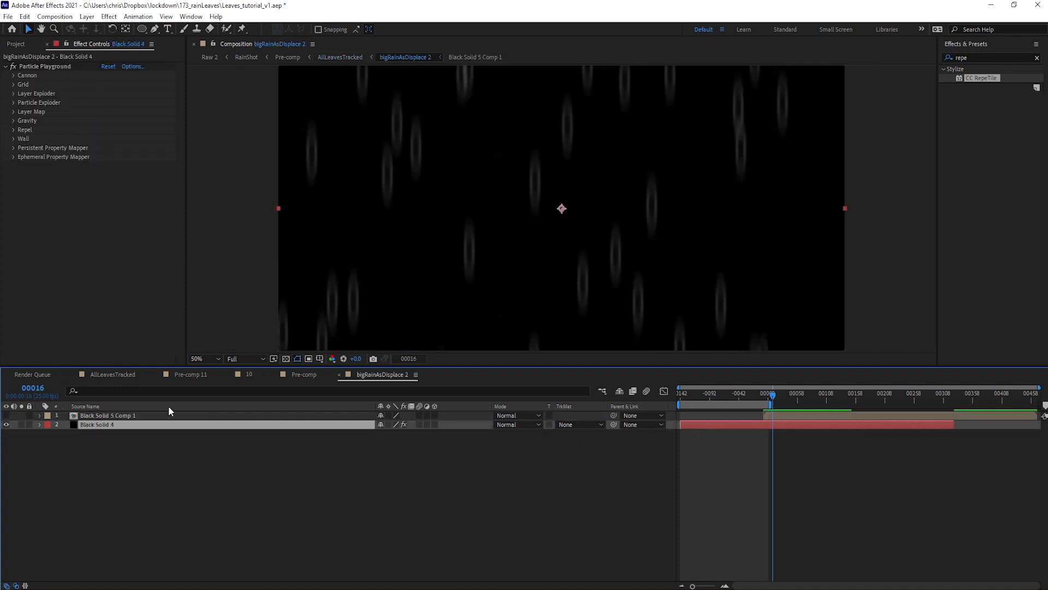
double_click(108, 416)
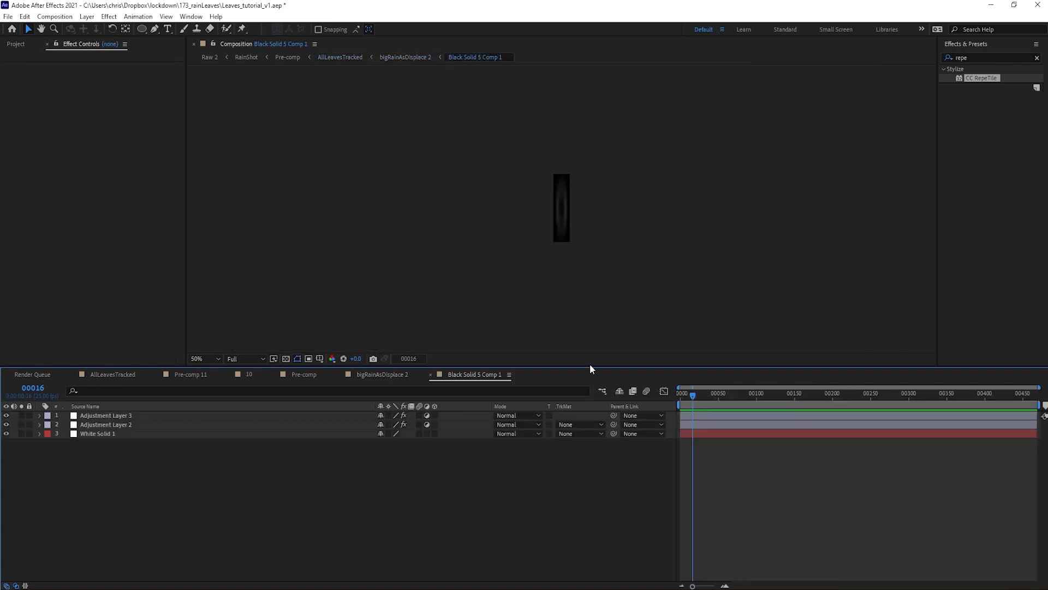
drag(696, 400, 620, 409)
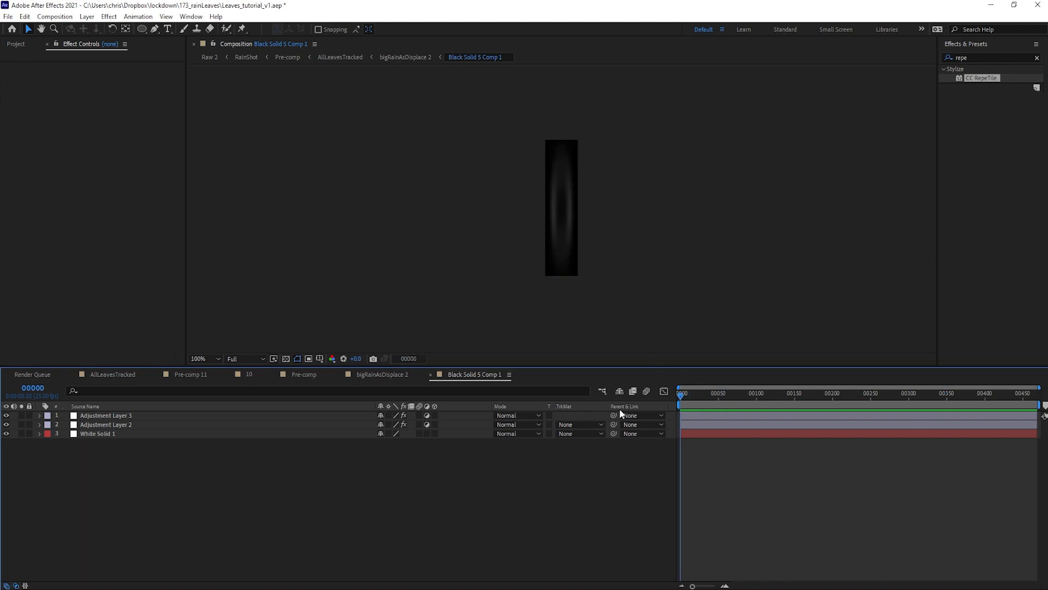
key(Tab)
click(314, 472)
drag(754, 395, 788, 397)
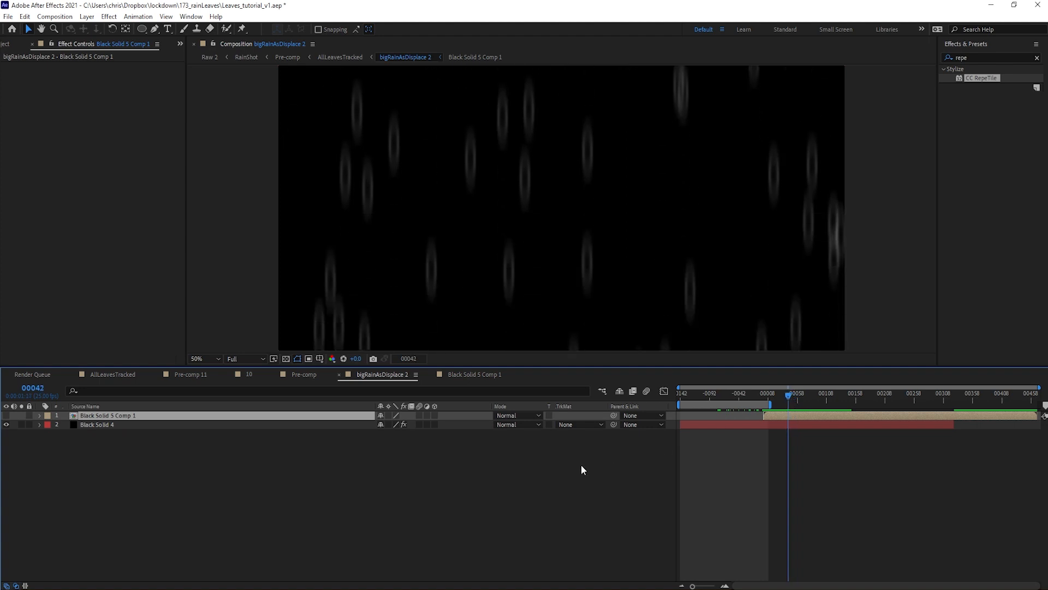
key(Tab)
click(500, 450)
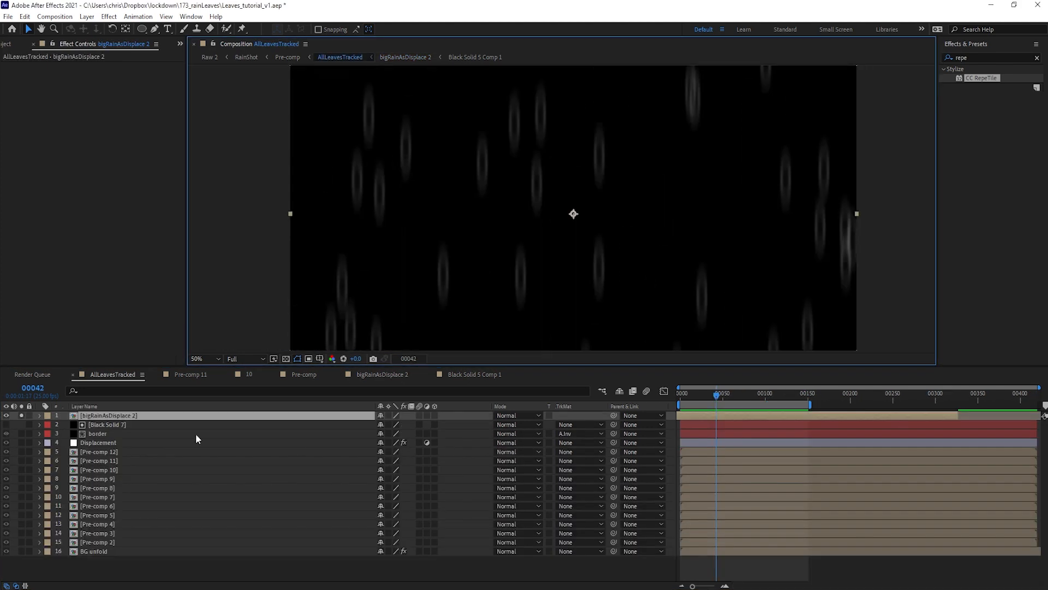
Unsolo the bigRainAsDisplace 2 layer, keep it visible, and move it directly beneath the Displacement layer.
click(7, 416)
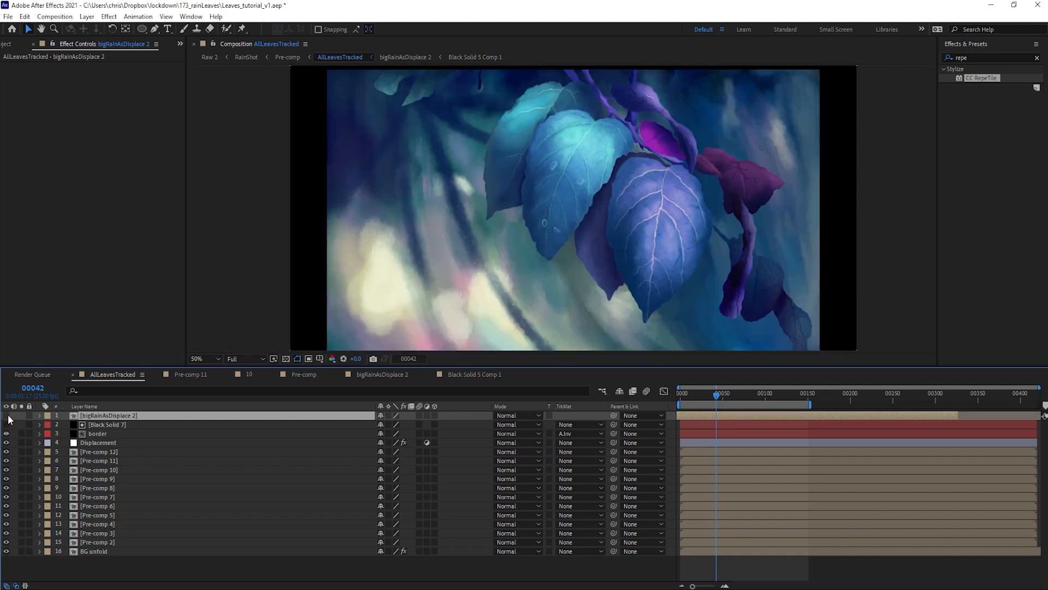
click(7, 416)
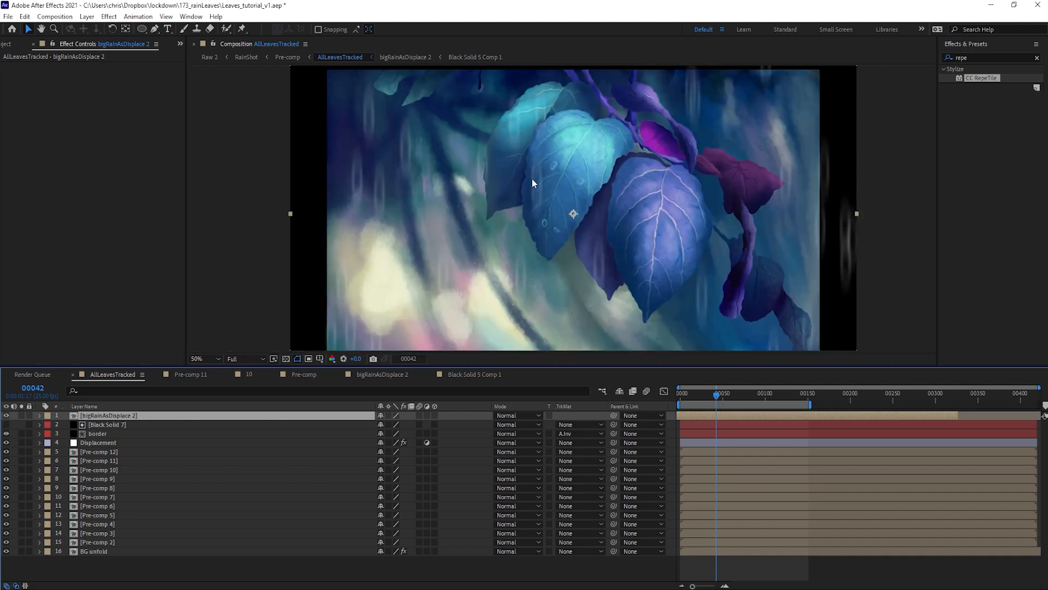
drag(131, 418, 128, 443)
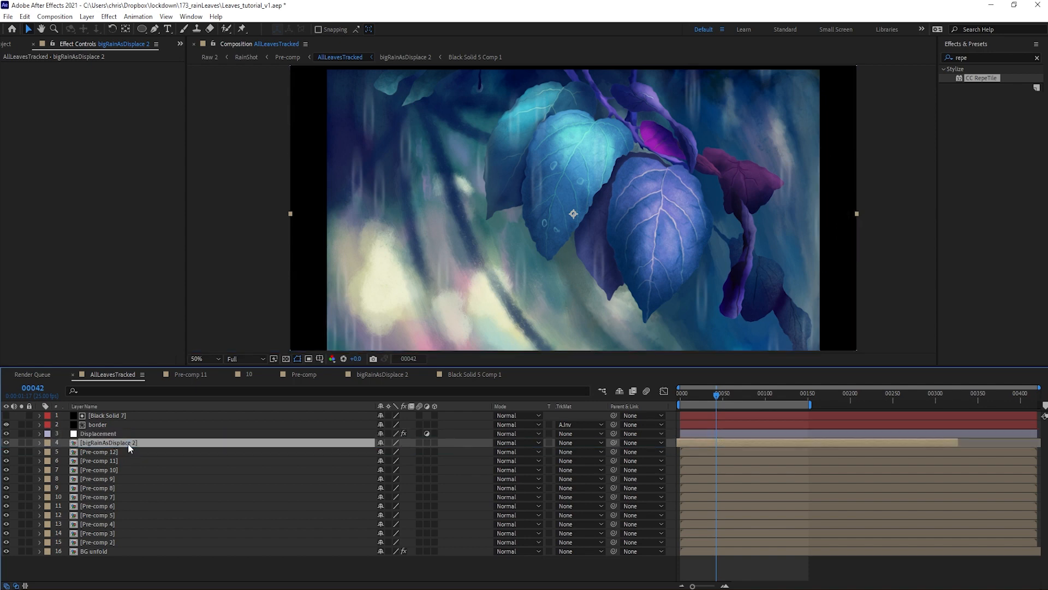
Create an adjustment layer above Pre-comp 12 and name it "brighten".
click(121, 452)
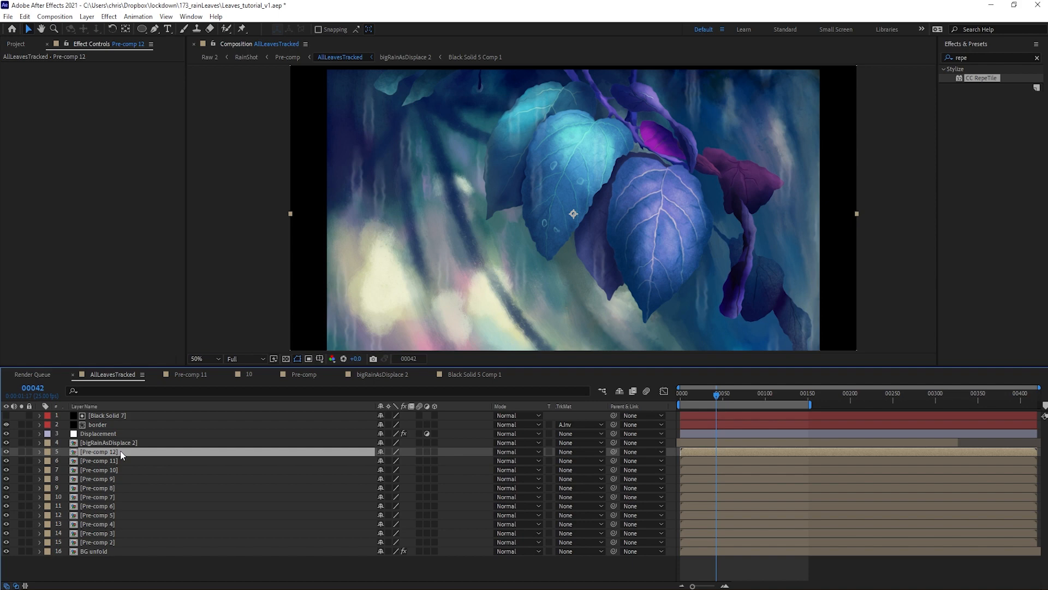
key(ctrl+alt+y)
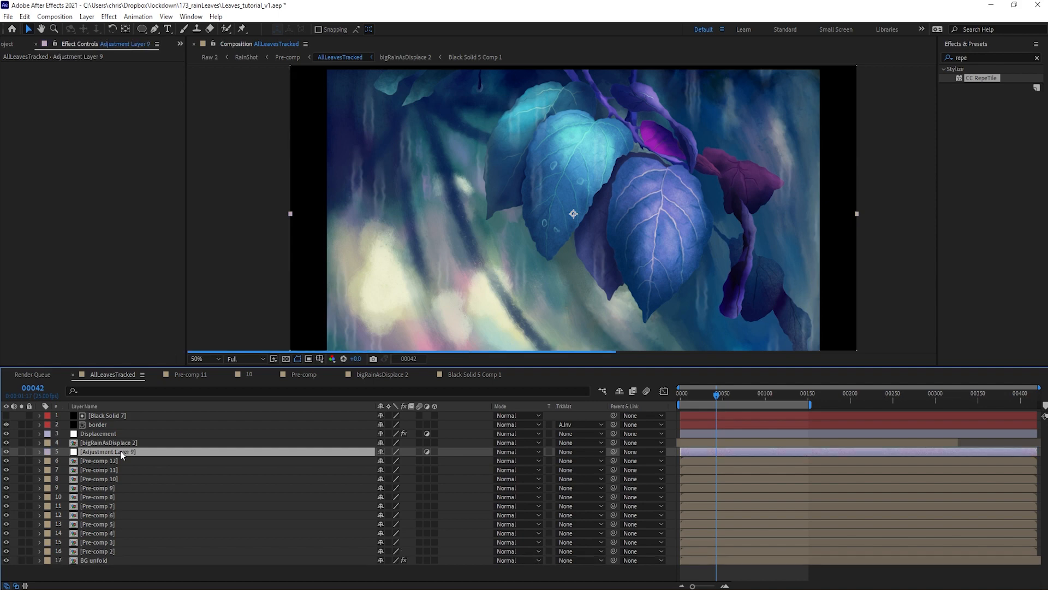
key(Return)
text(brighten)
key(Return)
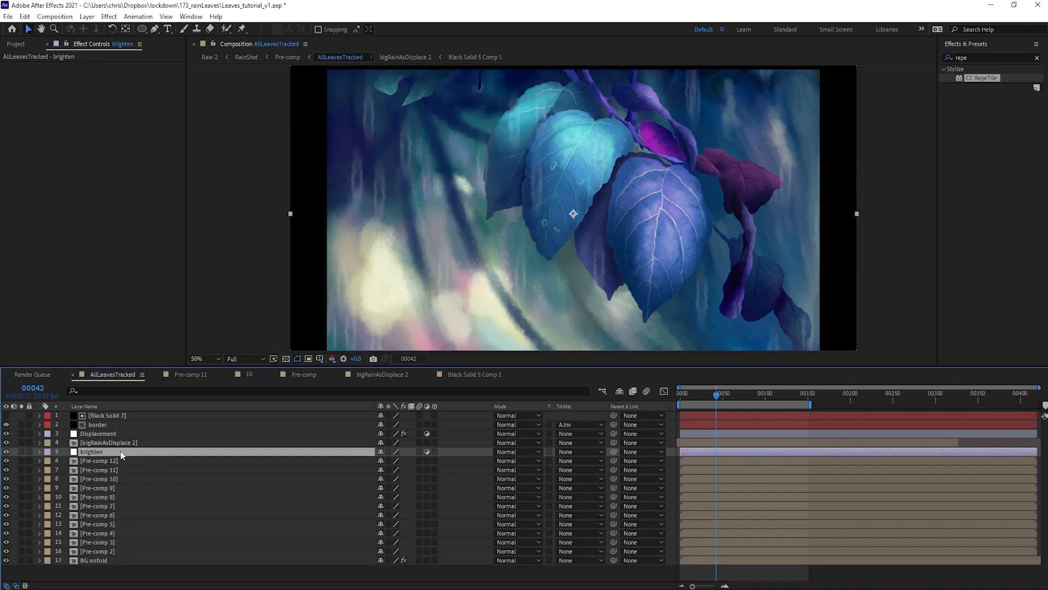
Apply the Curves effect to the brighten layer and set its track matte to Alpha Matte using bigRainAsDisplace 2.
click(117, 19)
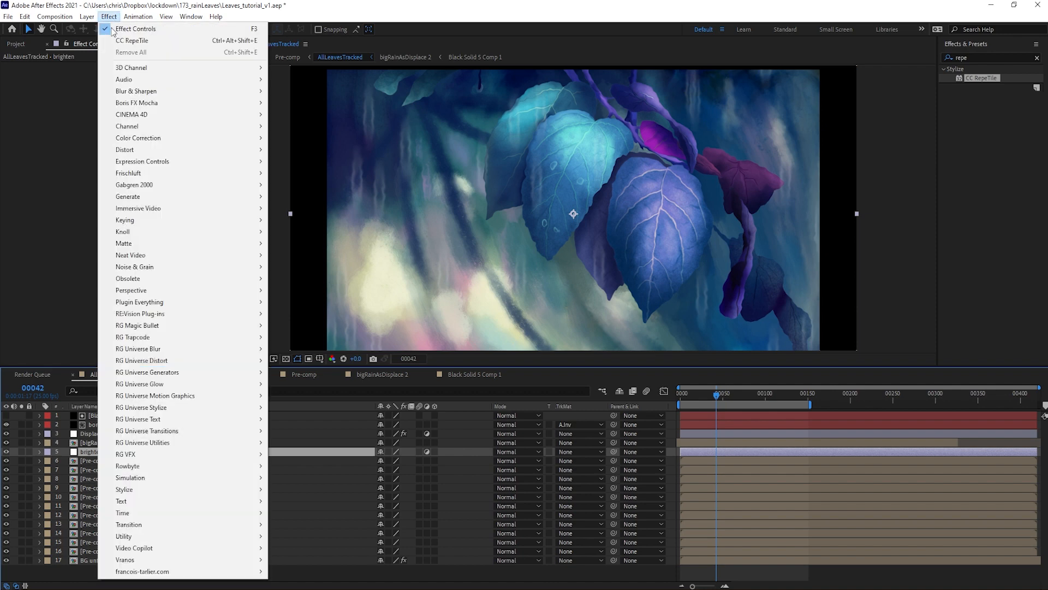
mouse_move(167, 140)
click(341, 349)
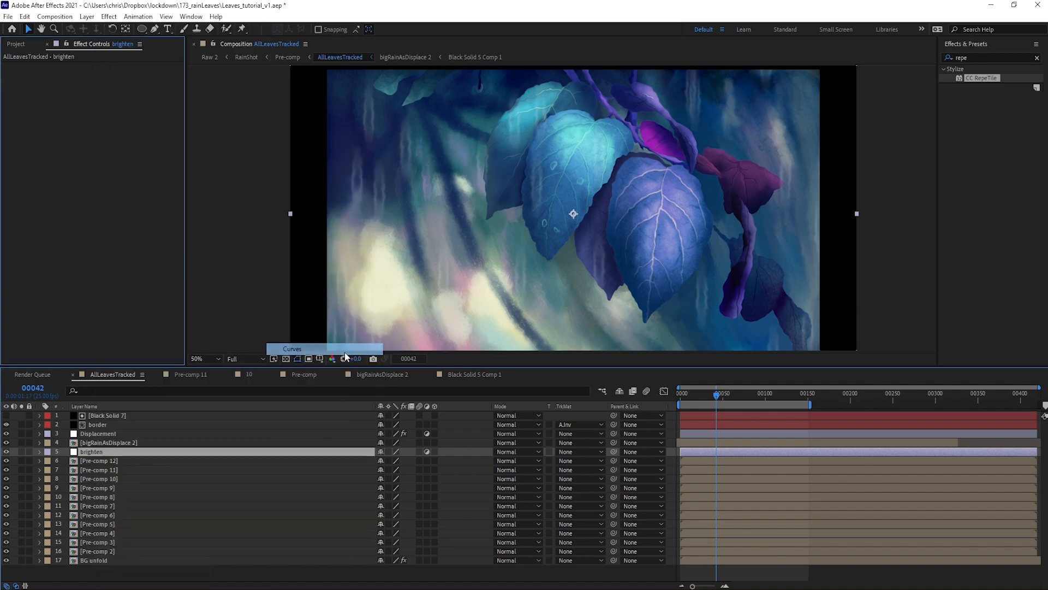
click(572, 454)
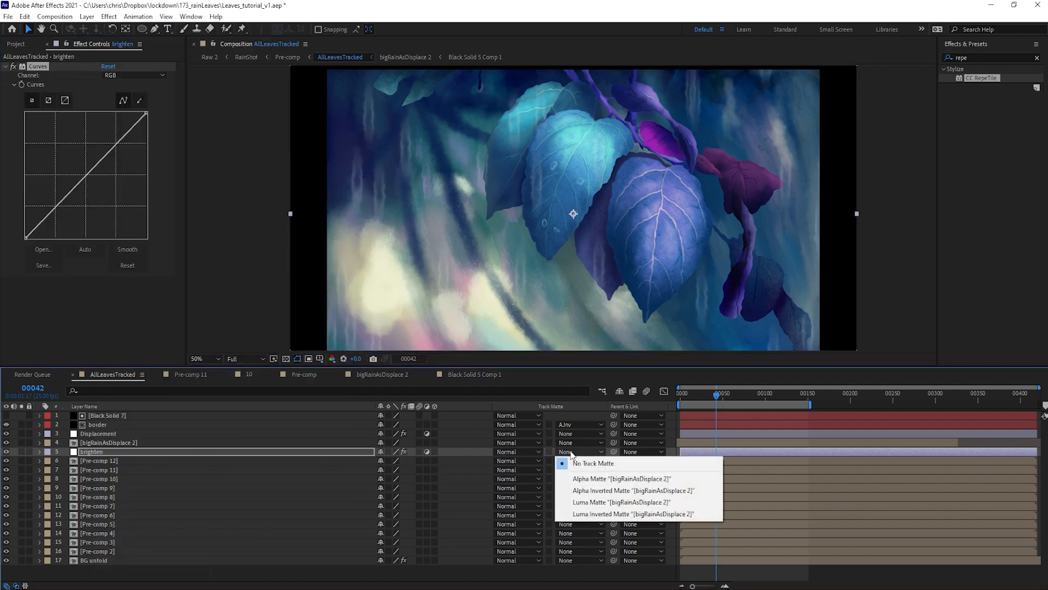
click(579, 478)
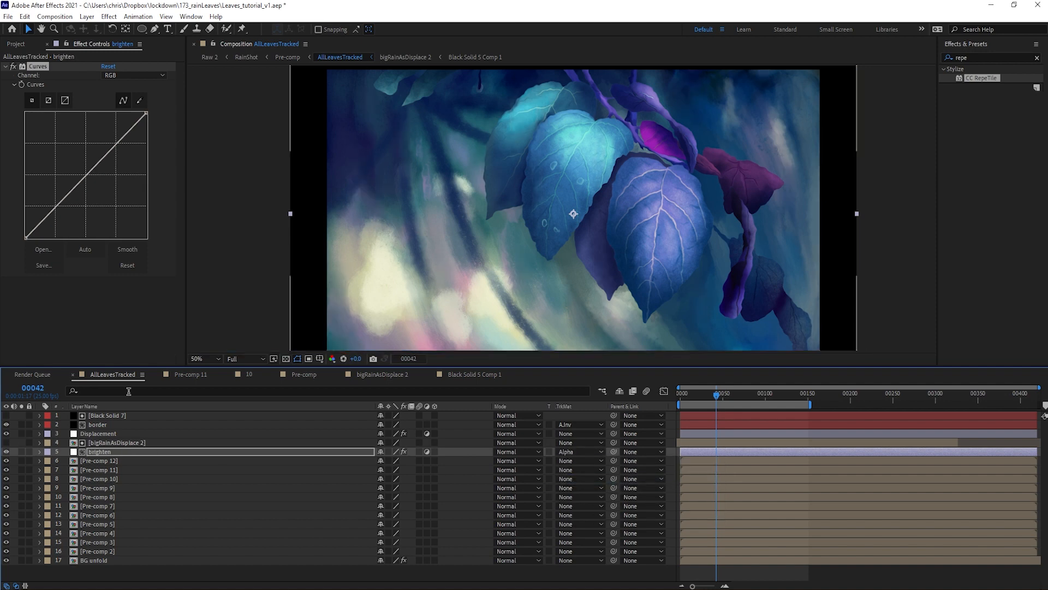
Bend the brighten layer's RGB curve strongly upward to lighten the raindrops, and preview the composition from frame 0.
drag(87, 177, 74, 162)
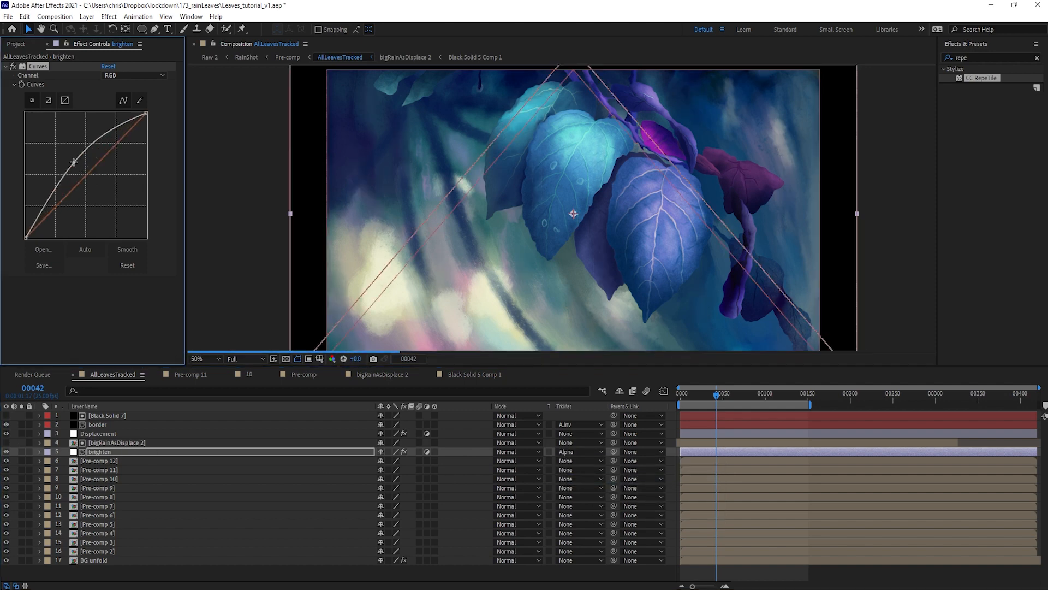
drag(63, 159, 57, 153)
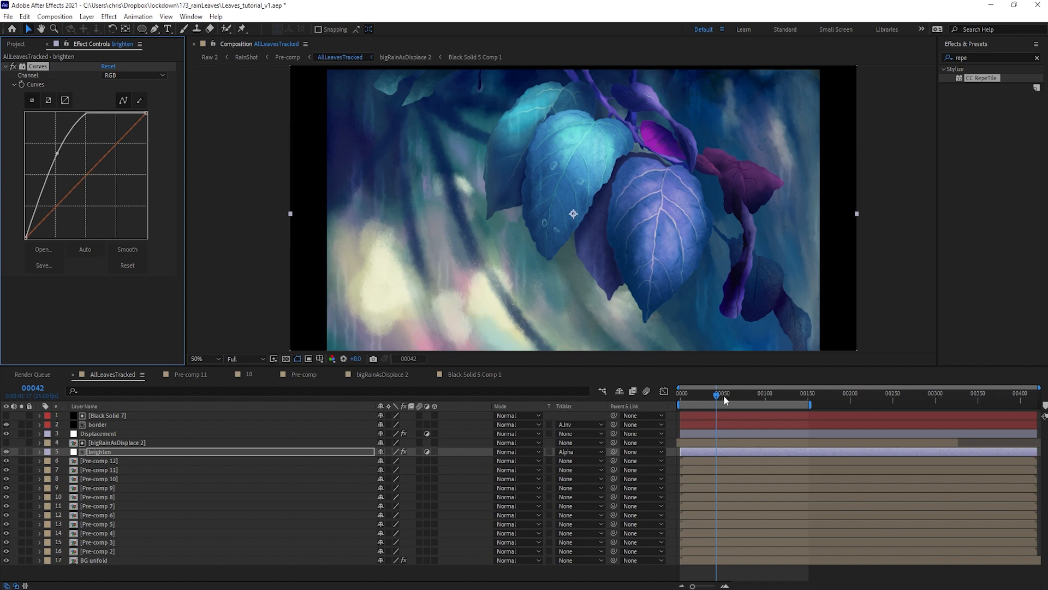
drag(723, 395, 672, 394)
key(space)
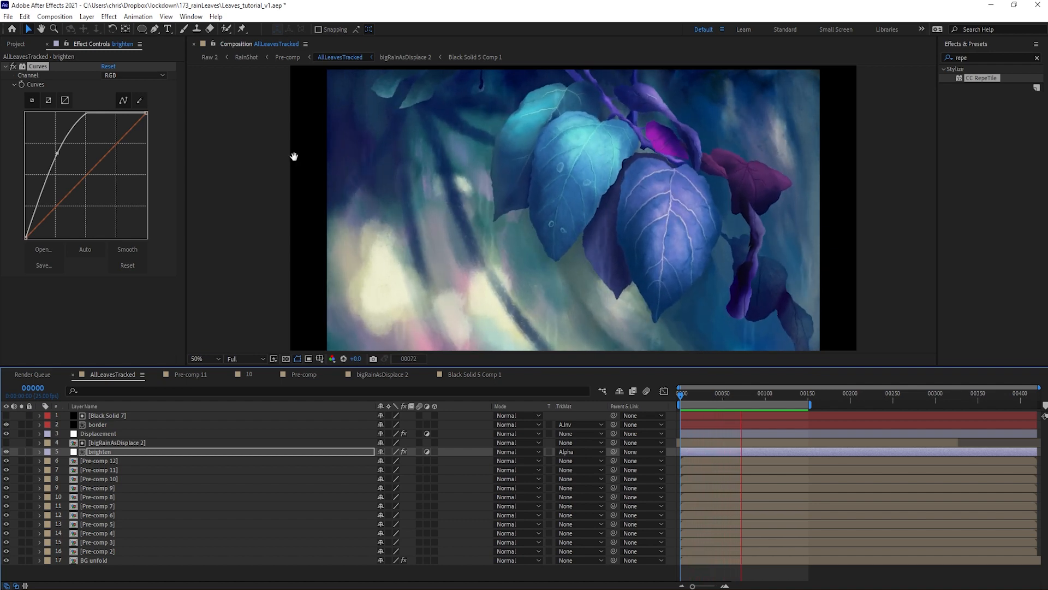
key(space)
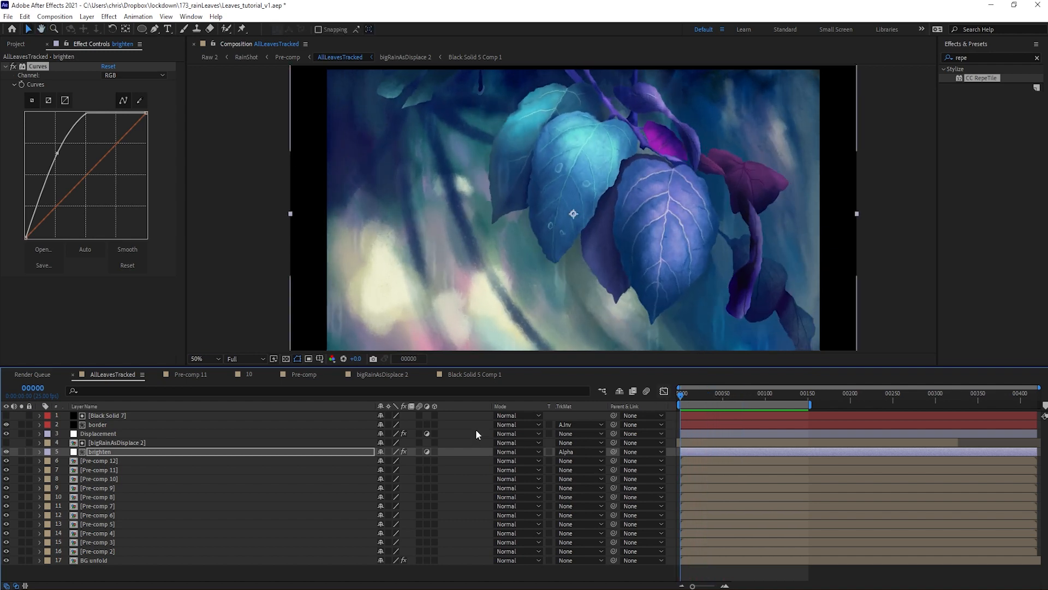
Solo the layers from Pre-comp 12 through Pre-comp 2, pre-compose them as "Leaves", and unsolo the resulting layer.
click(98, 460)
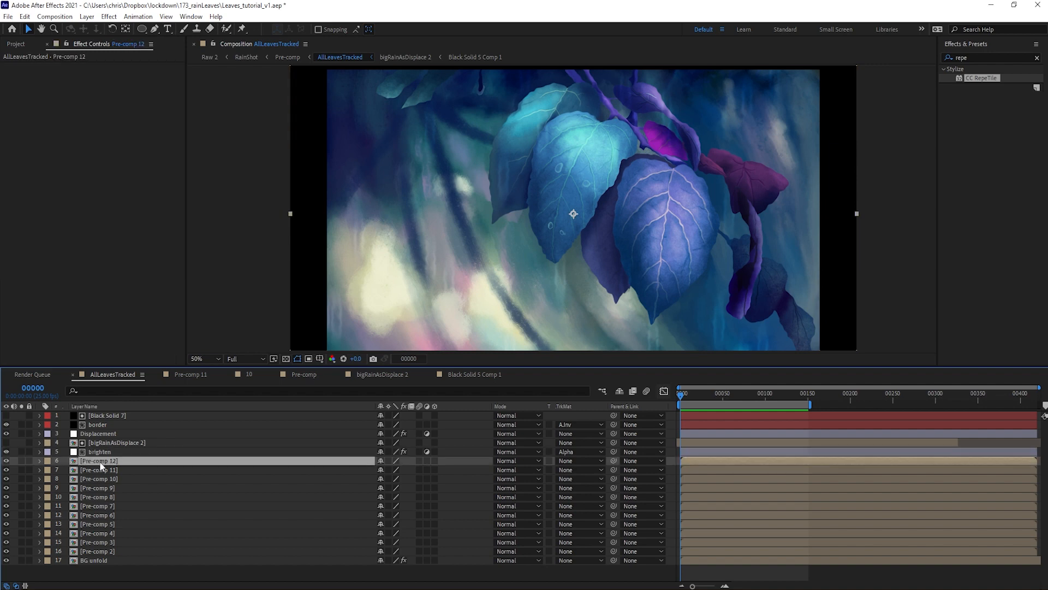
shift+click(115, 550)
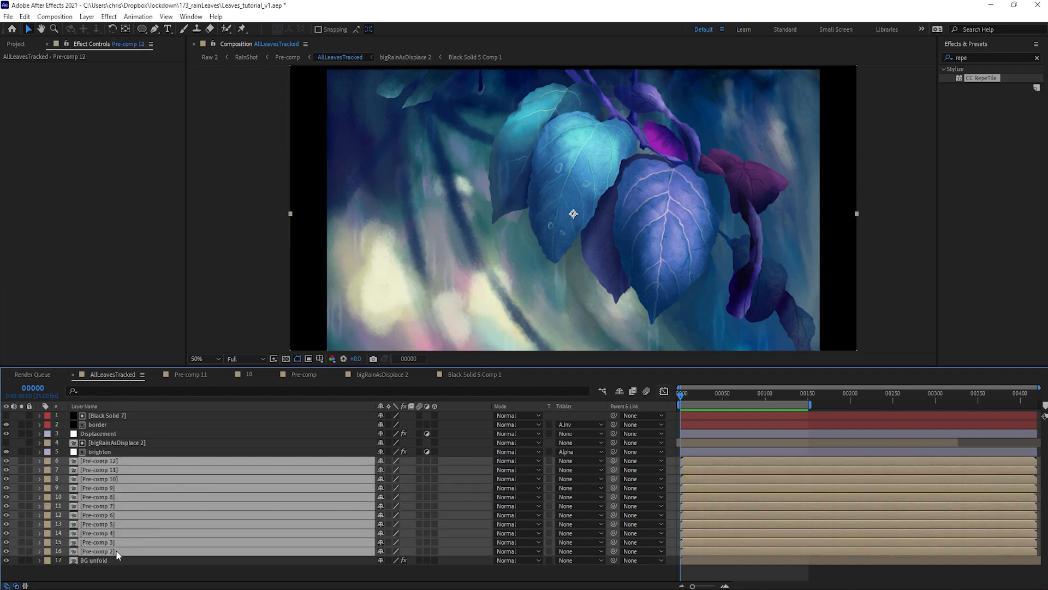
click(19, 552)
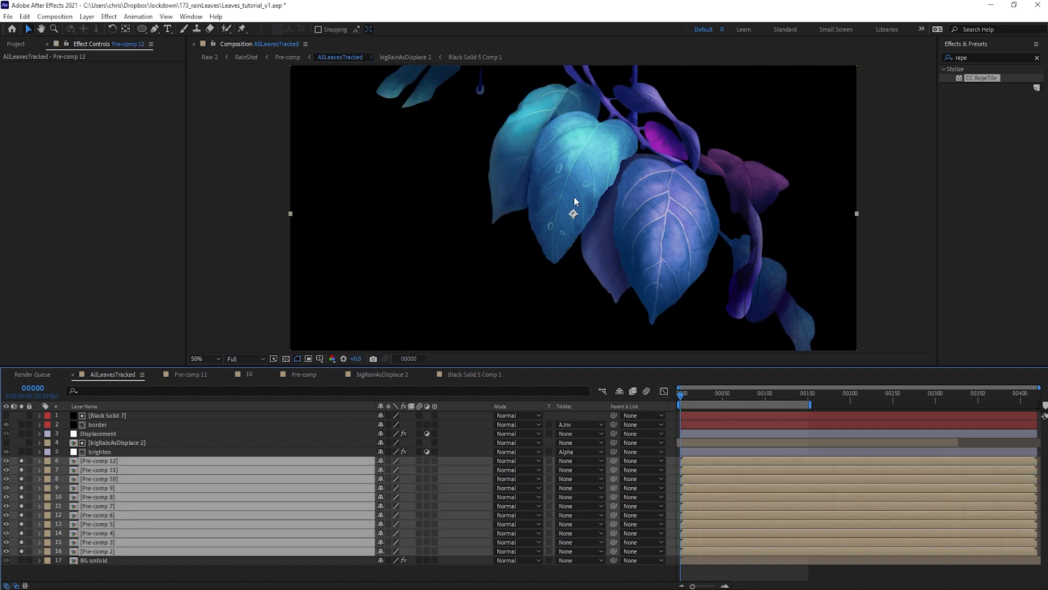
key(ctrl+shift+c)
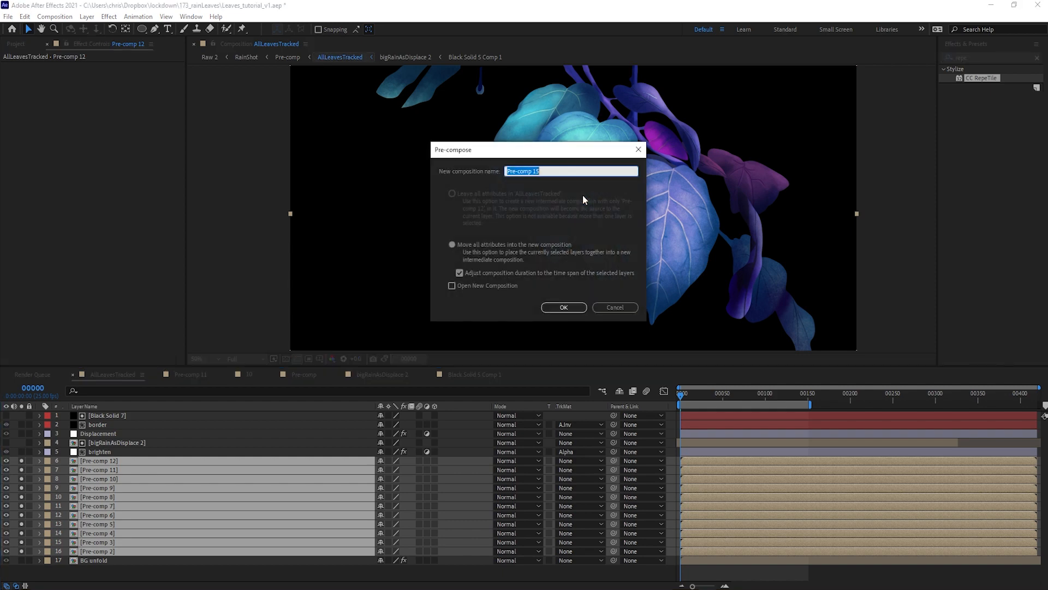
text(Leaves)
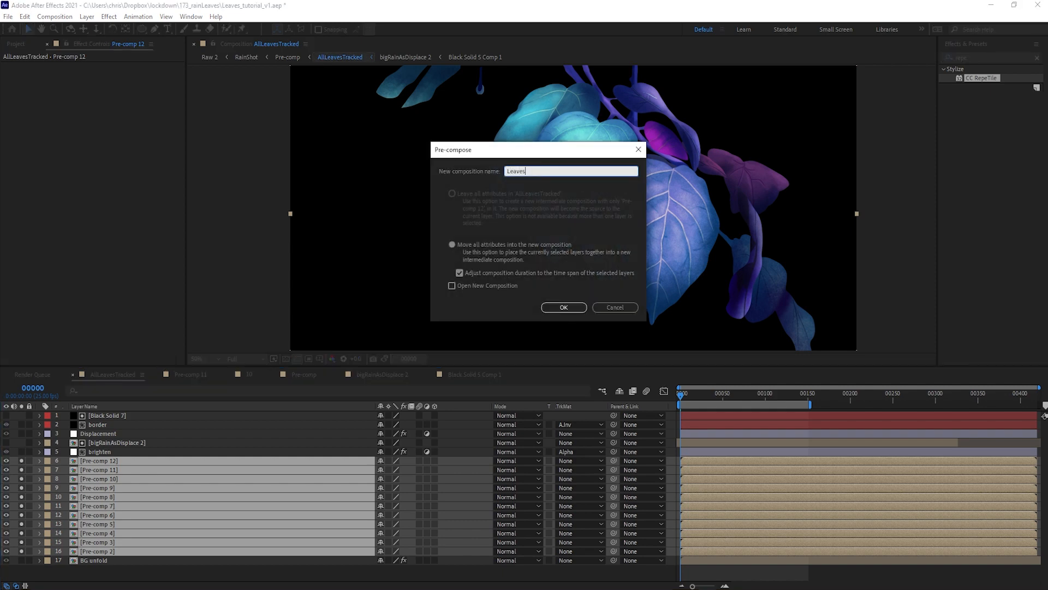
key(Return)
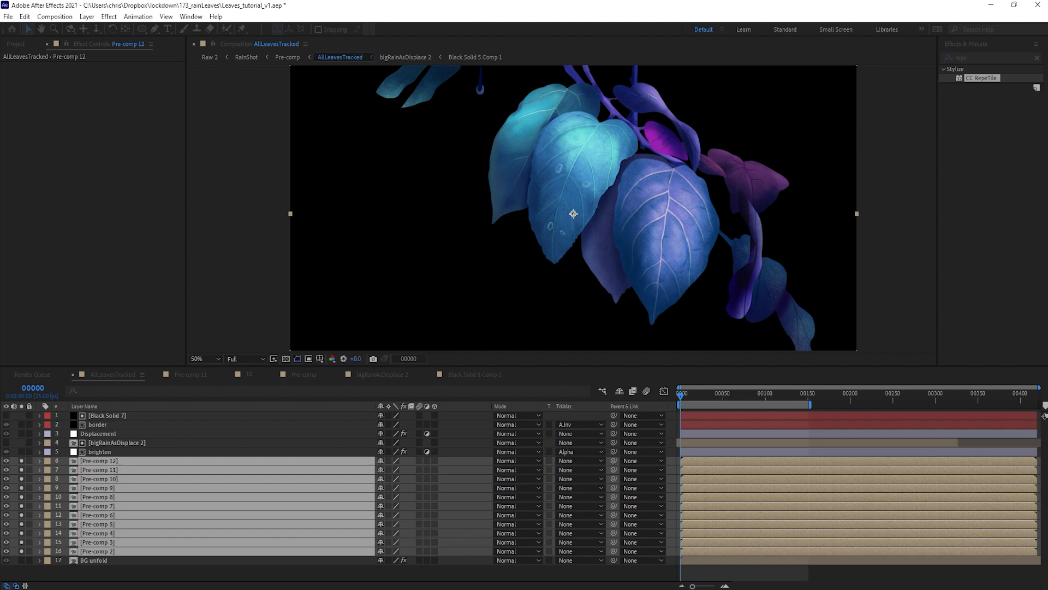
click(22, 461)
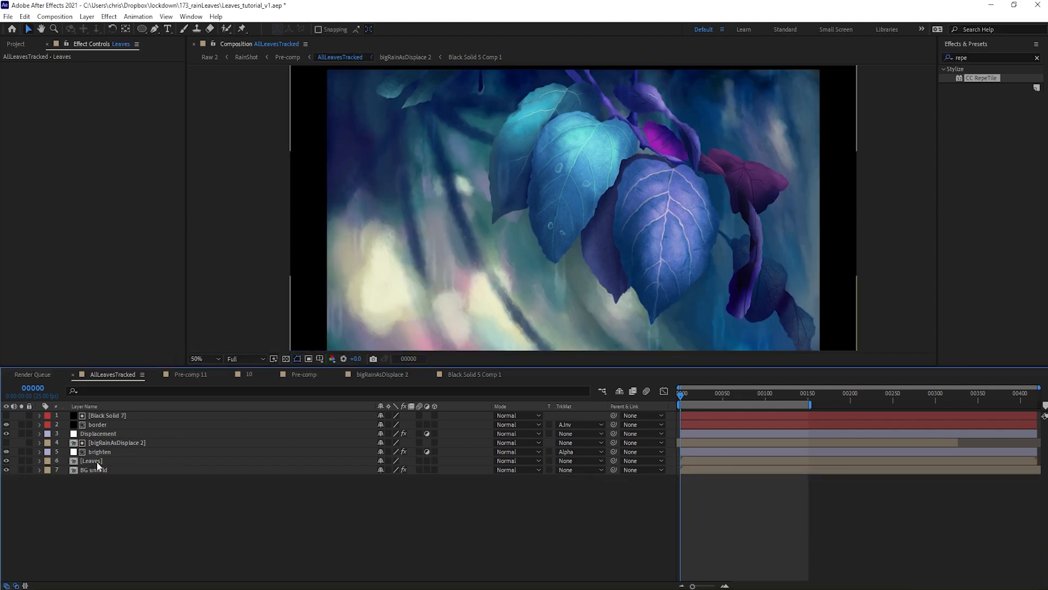
Duplicate the bigRainAsDisplace 2 matte layer above the brighten layer.
click(97, 461)
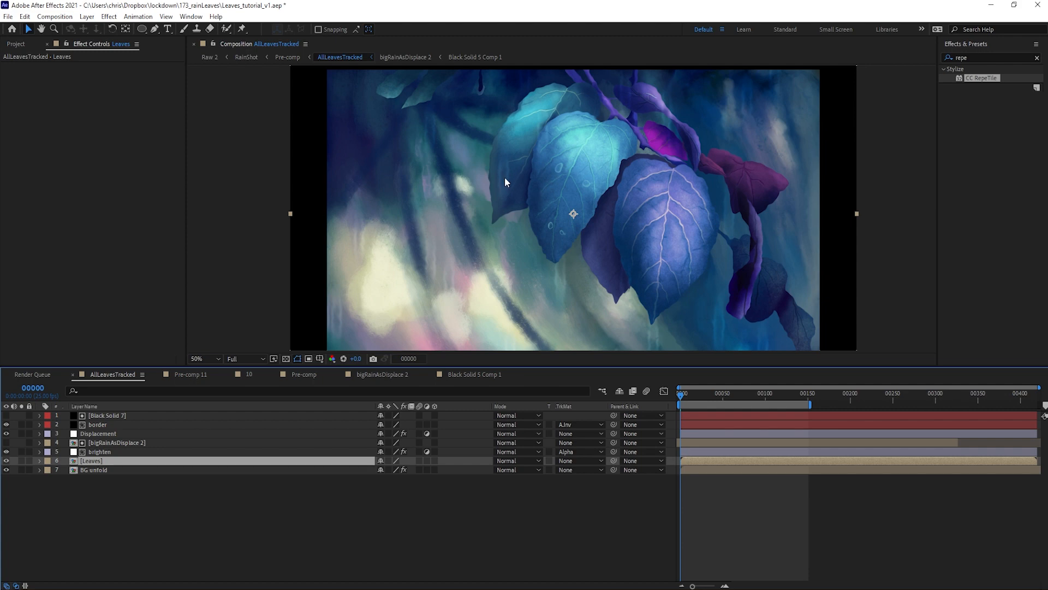
click(115, 443)
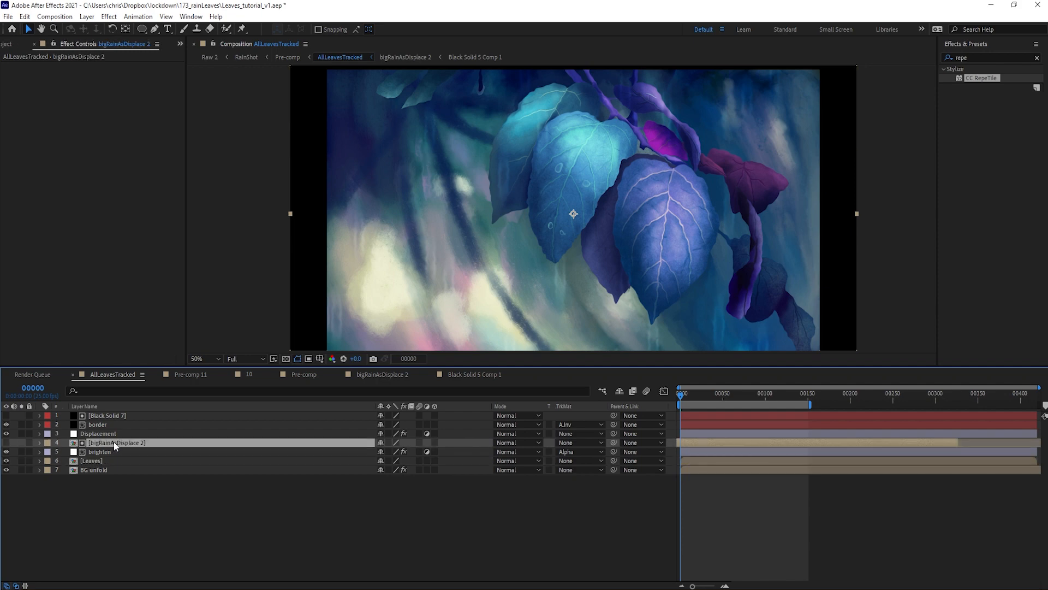
key(ctrl+d)
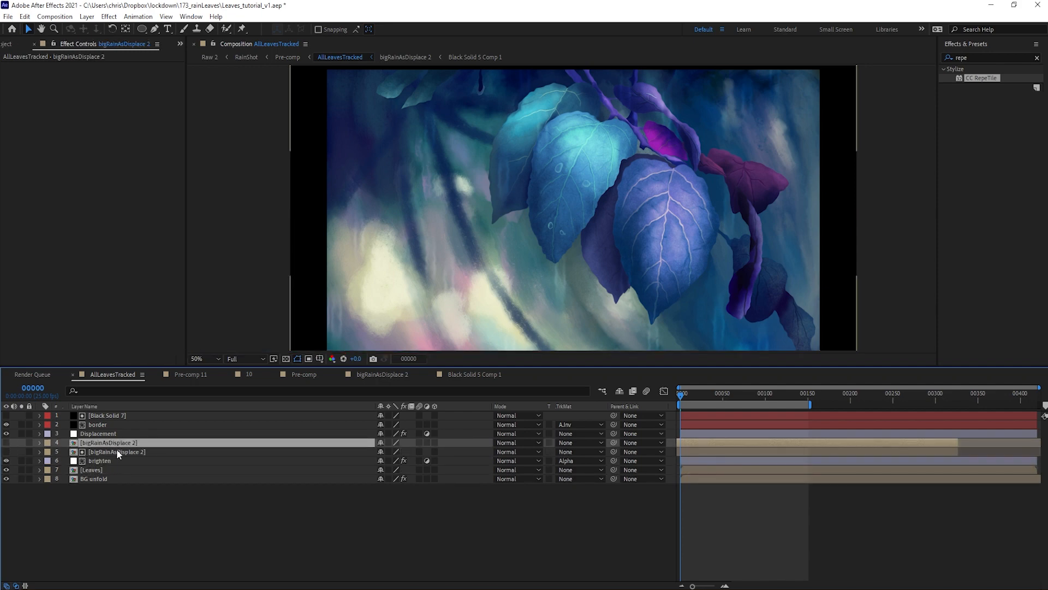
Add an adjustment layer directly below the duplicated bigRainAsDisplace 2 layer, apply Curves to it, and bend its RGB curve downward.
click(117, 452)
key(ctrl+alt+y)
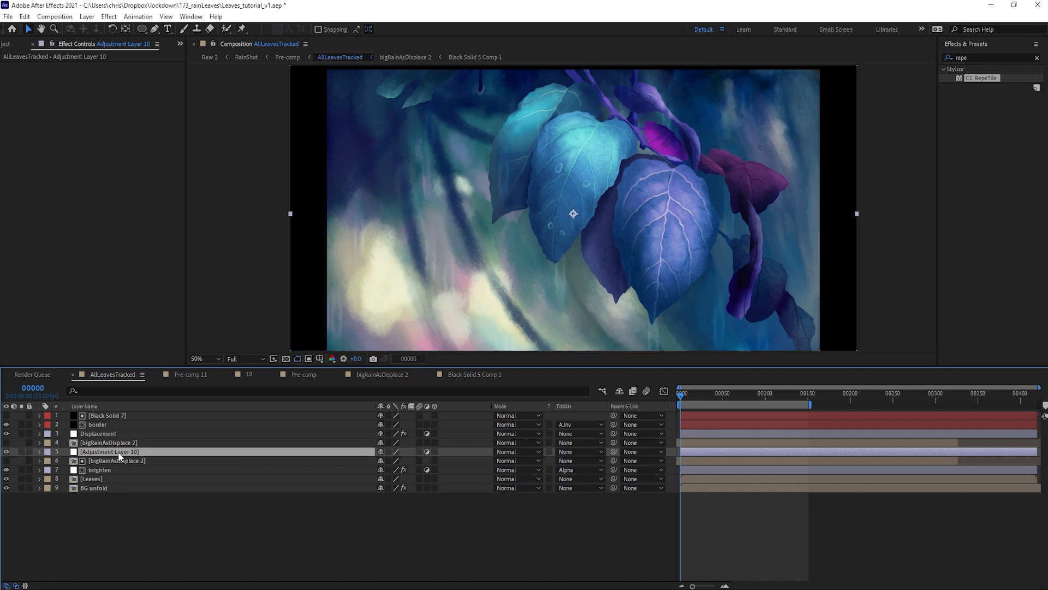
click(108, 16)
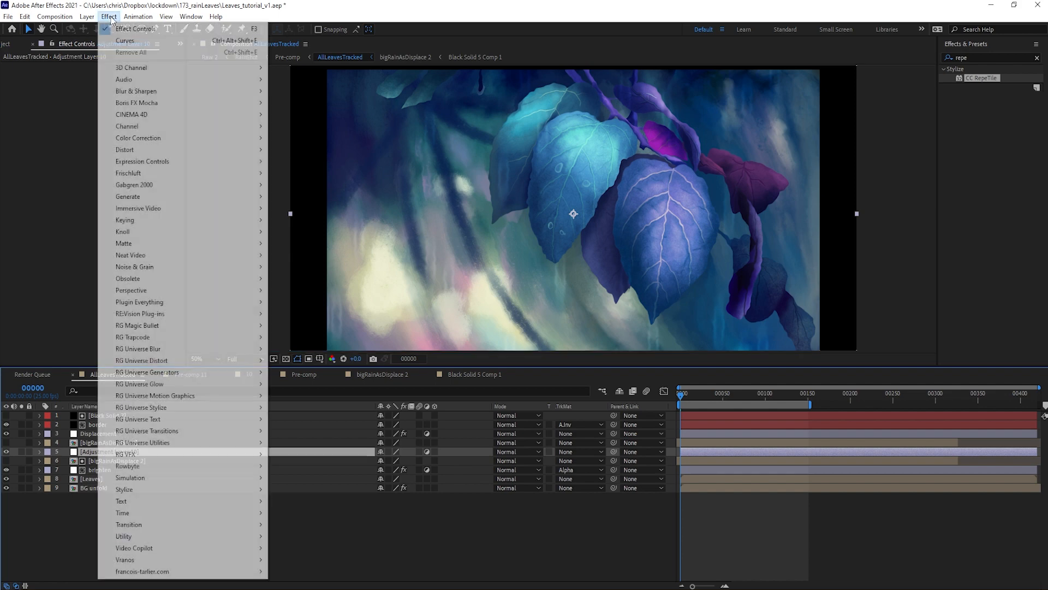
mouse_move(191, 137)
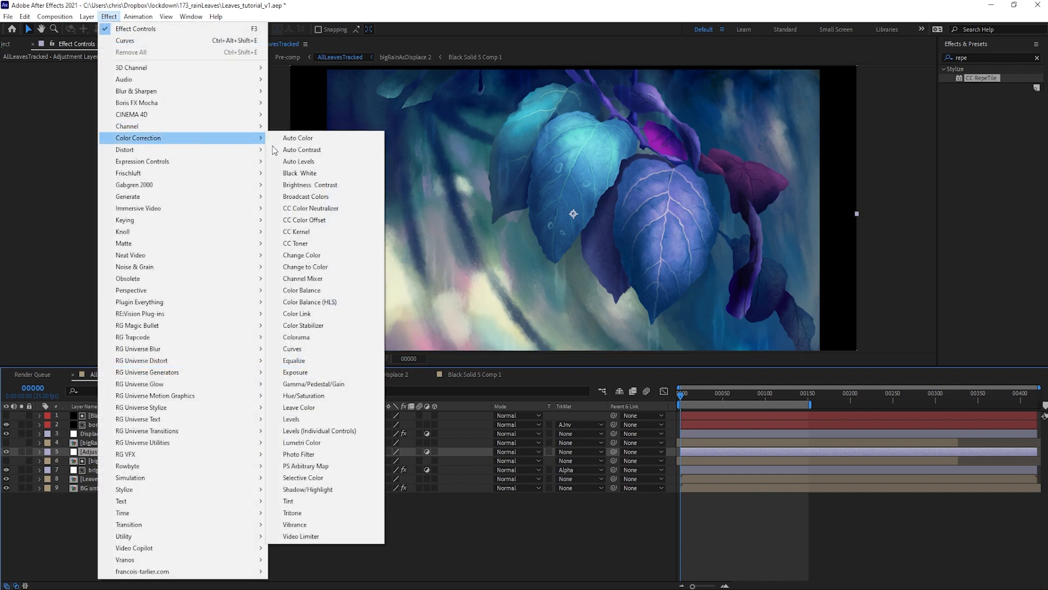
click(357, 349)
drag(87, 179, 94, 187)
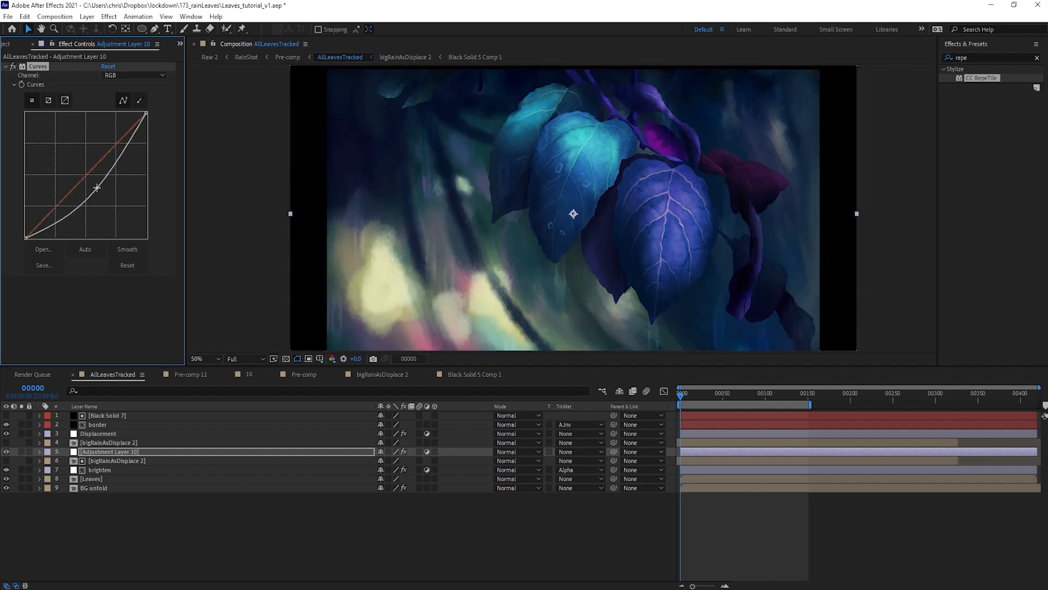
Set the new adjustment layer's track matte to Alpha Matte using bigRainAsDisplace 2, and toggle the layer's visibility to compare.
click(573, 451)
click(574, 478)
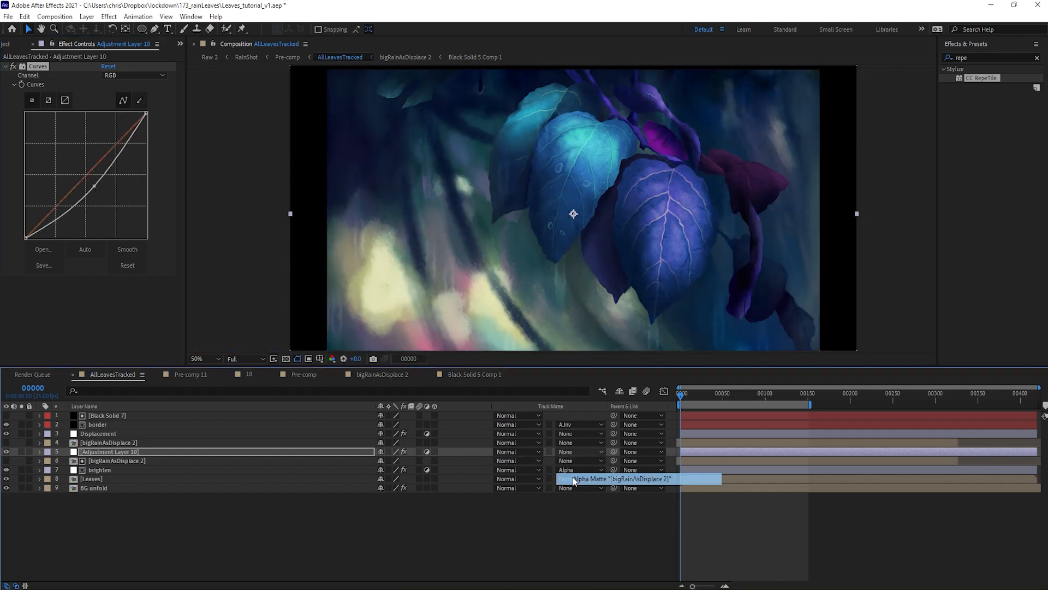
click(7, 451)
click(6, 452)
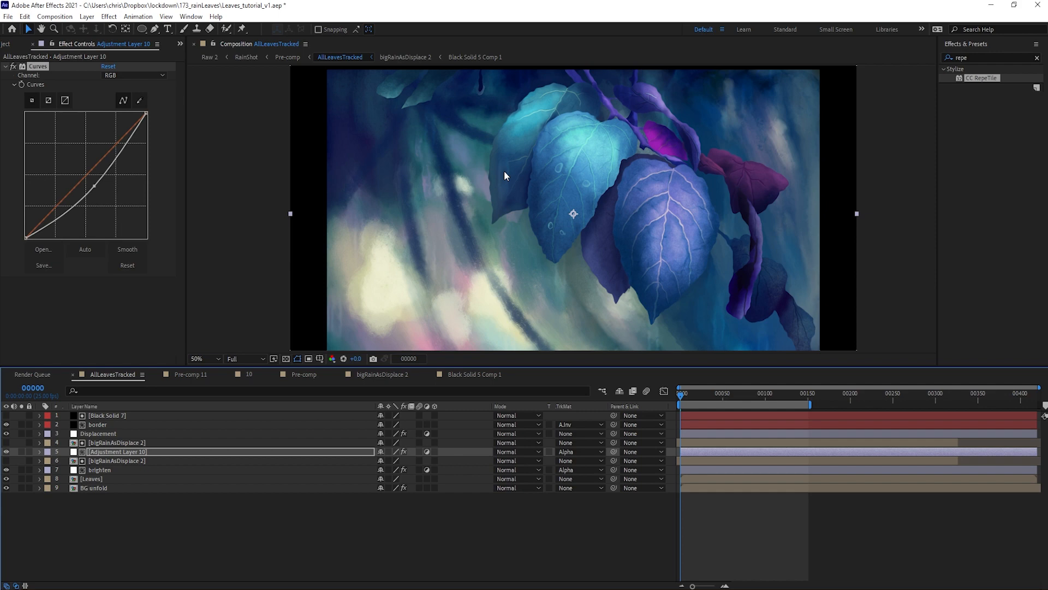
Reveal the upper bigRainAsDisplace 2 matte's Position and nudge the layer sideways to 1112.0, 621.0.
click(133, 444)
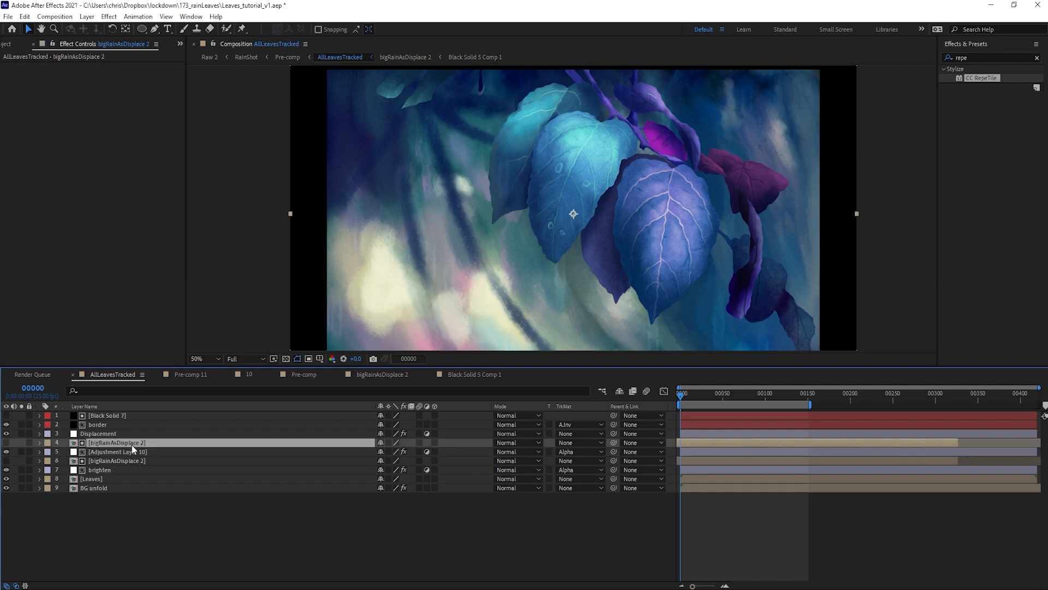
key(p)
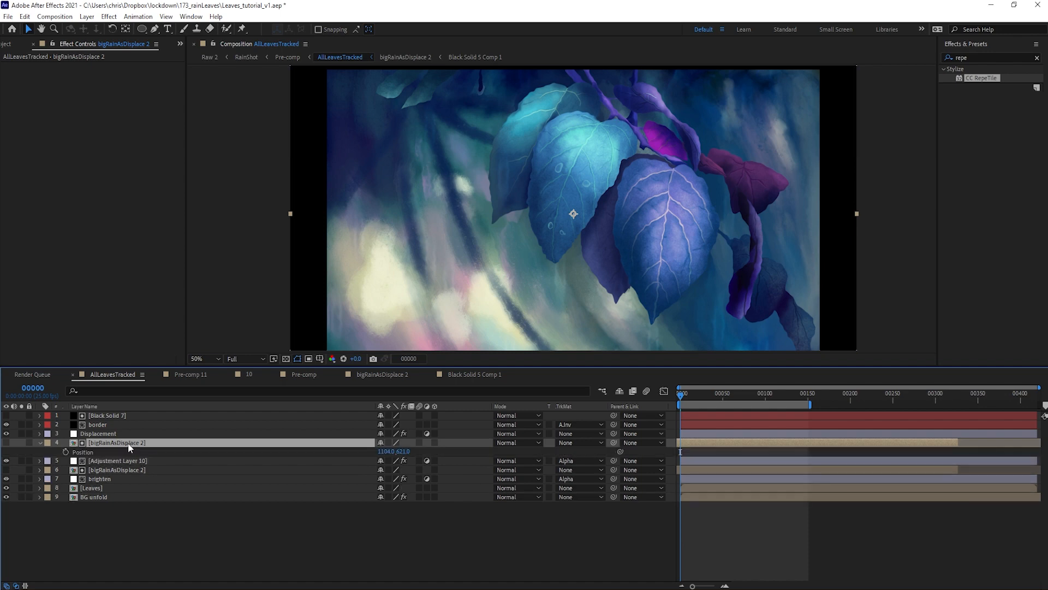
key(Right)
key(Right)
key(Right)
key(Right)
key(Right)
key(Right)
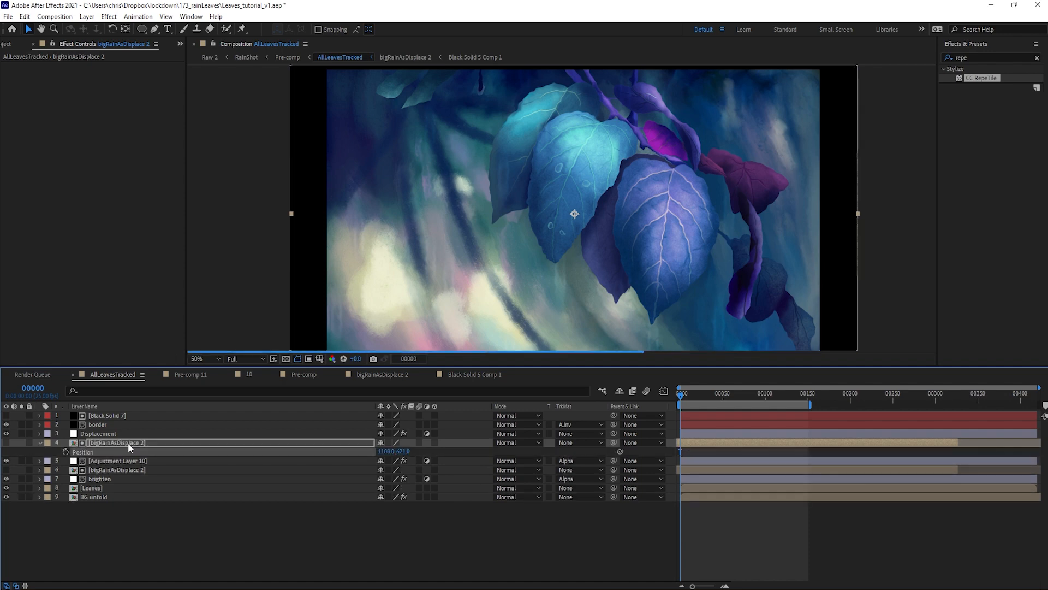
key(Right)
key(Right)
Bend the adjustment layer's RGB curve further downward to deepen the raindrop shadows while viewing the leaf streaks up close.
scroll(535, 197, up, 4)
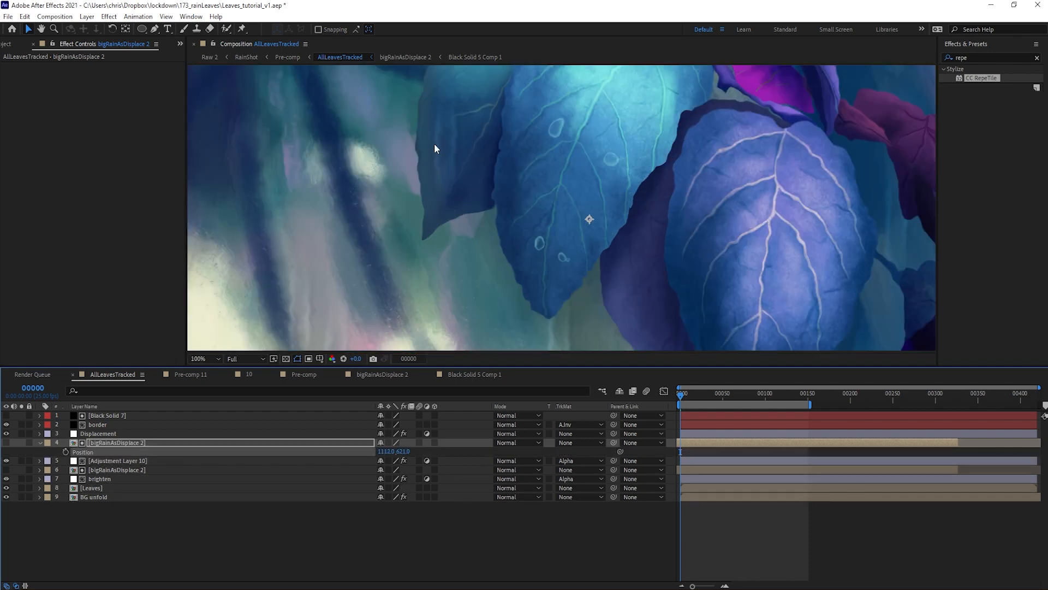
scroll(540, 209, up, 2)
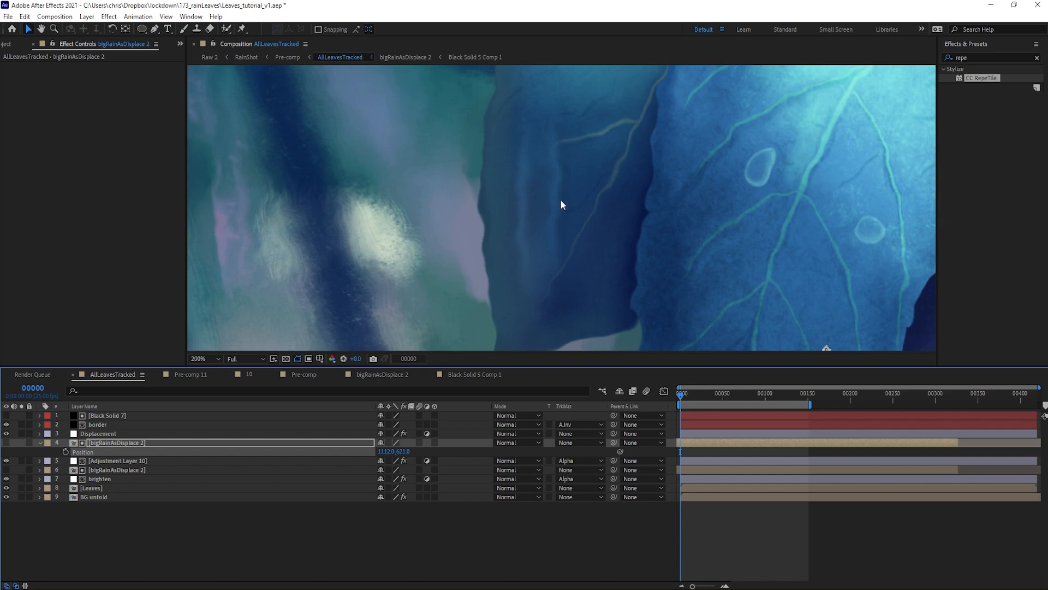
drag(721, 192, 403, 128)
drag(672, 249, 555, 186)
scroll(558, 186, down, 2)
scroll(567, 187, up, 1)
drag(499, 138, 720, 205)
scroll(562, 226, up, 1)
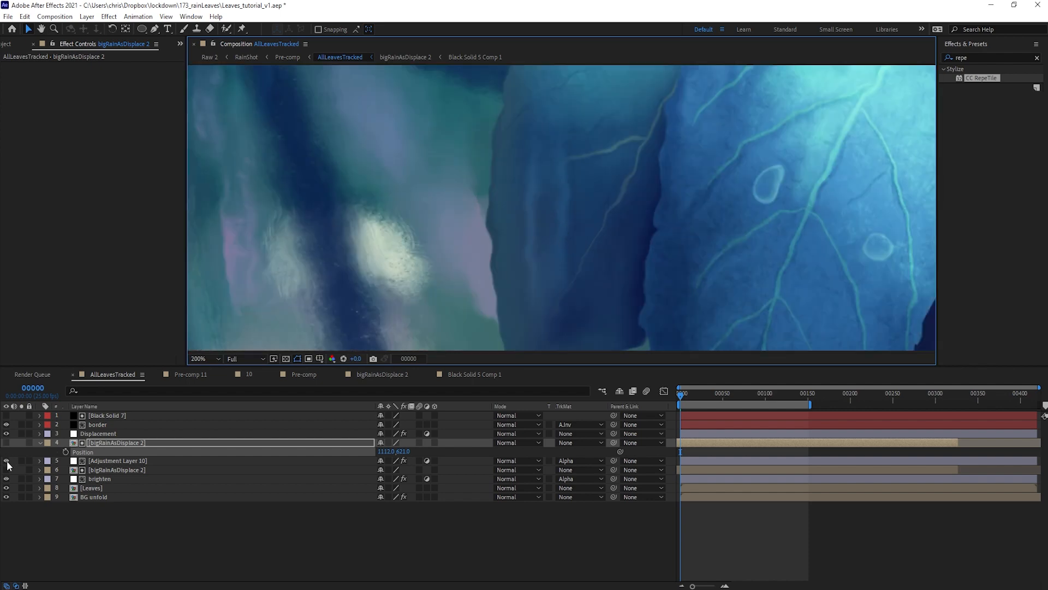
click(112, 462)
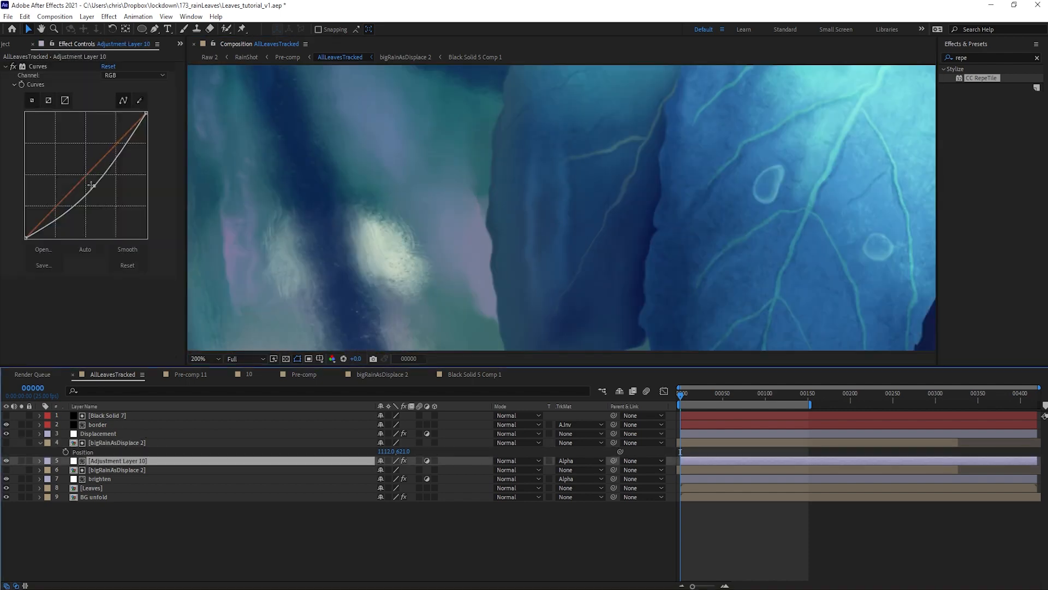
drag(94, 187, 110, 192)
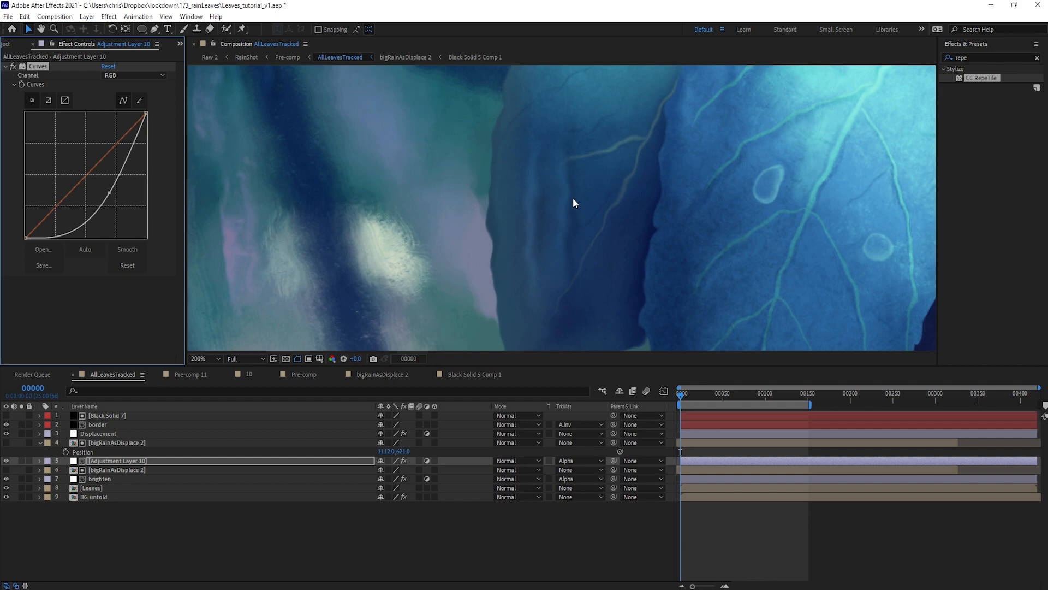
Duplicate the Leaves layer and place the copy directly above the upper bigRainAsDisplace 2 matte.
scroll(573, 198, down, 2)
drag(570, 208, 667, 115)
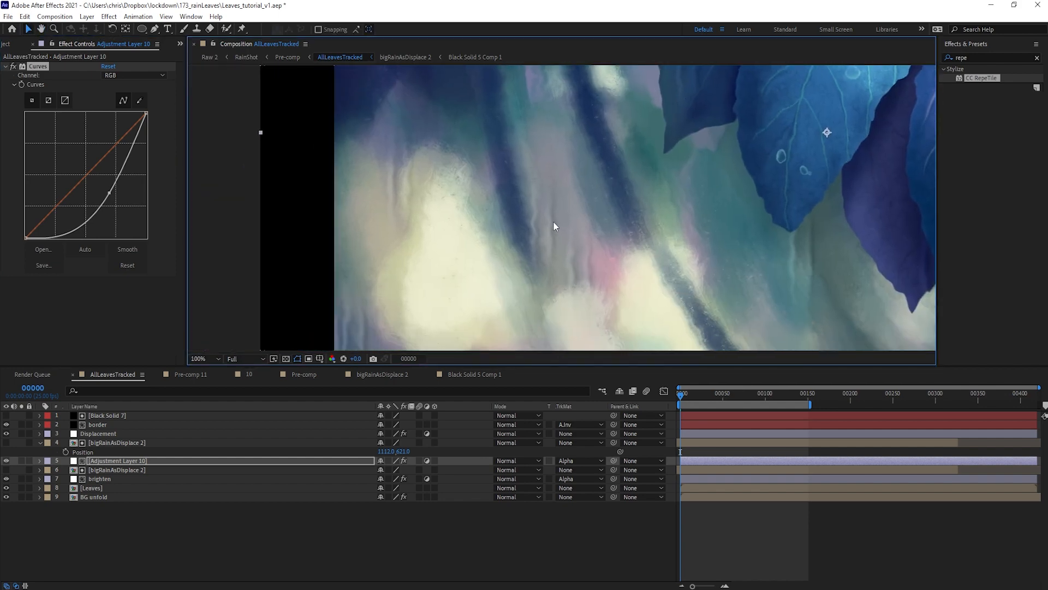
drag(551, 230, 499, 304)
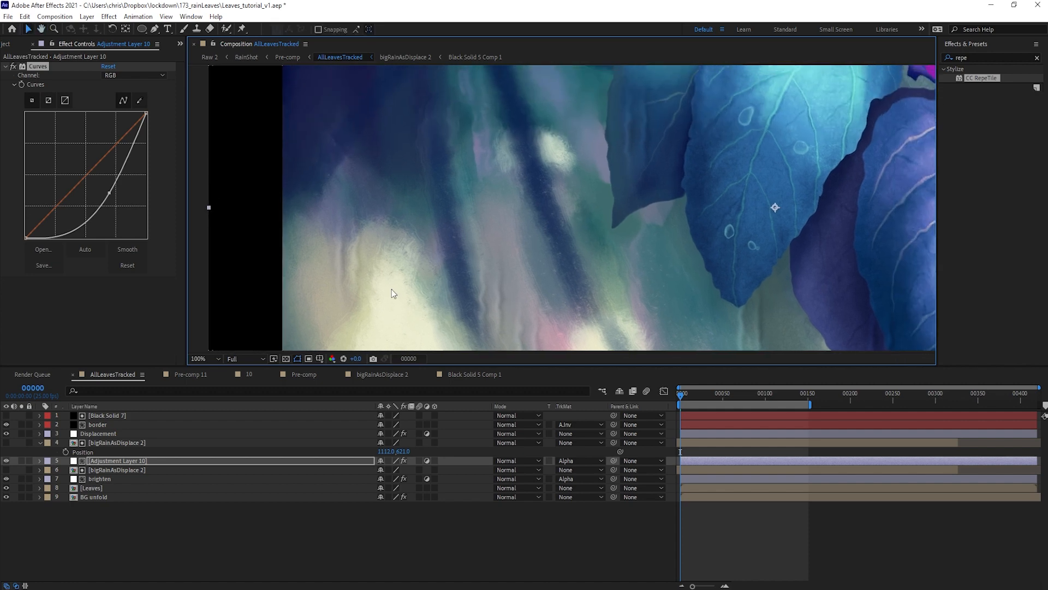
click(100, 486)
click(22, 487)
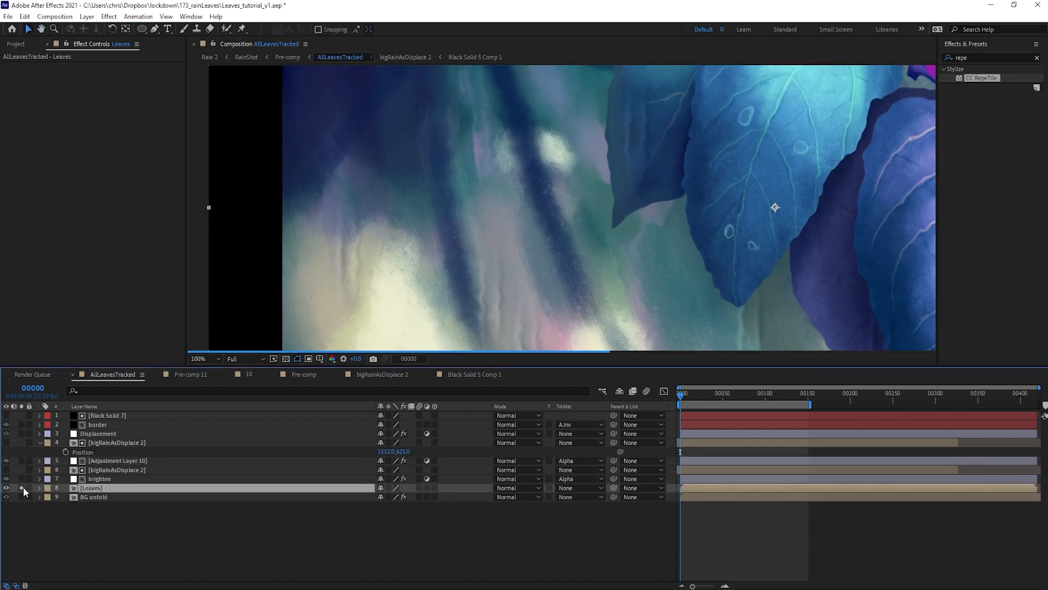
click(22, 487)
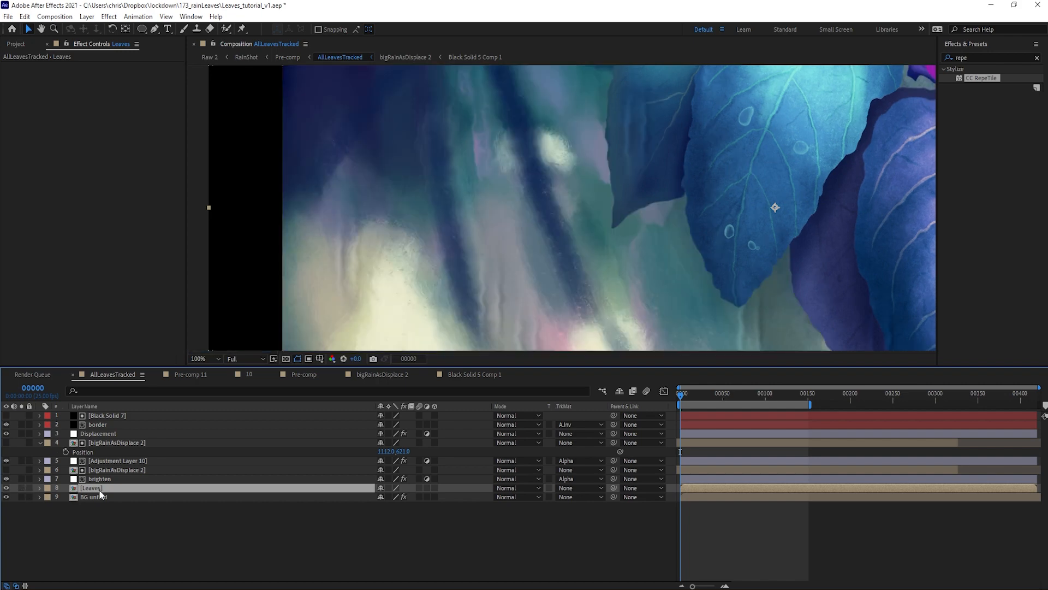
key(ctrl+d)
drag(97, 489, 72, 443)
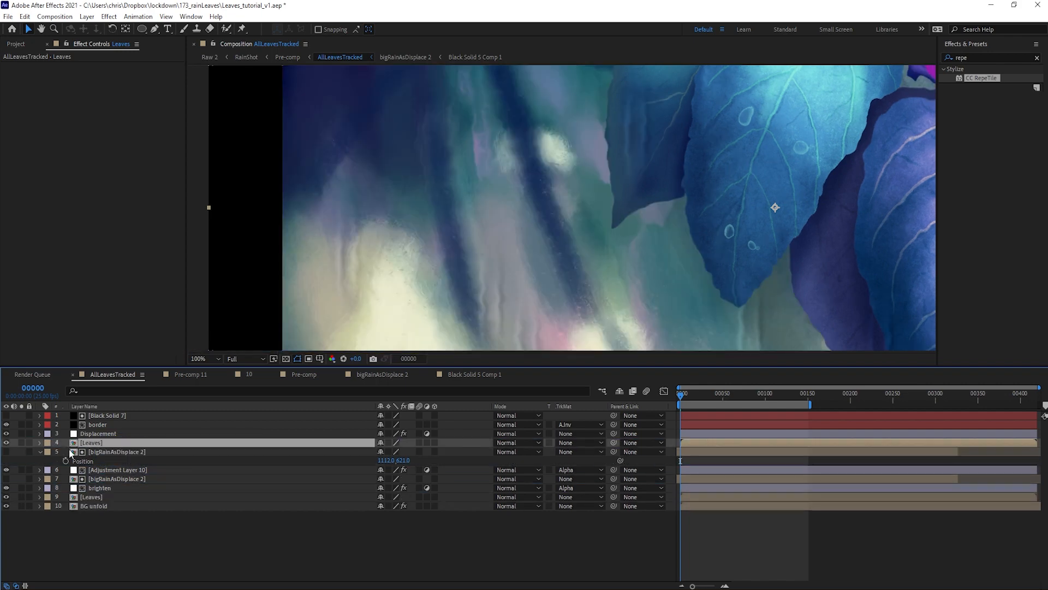
Make the upper bigRainAsDisplace 2 layer visible and pre-compose it together with the Leaves copy under the default name.
click(6, 452)
click(109, 452)
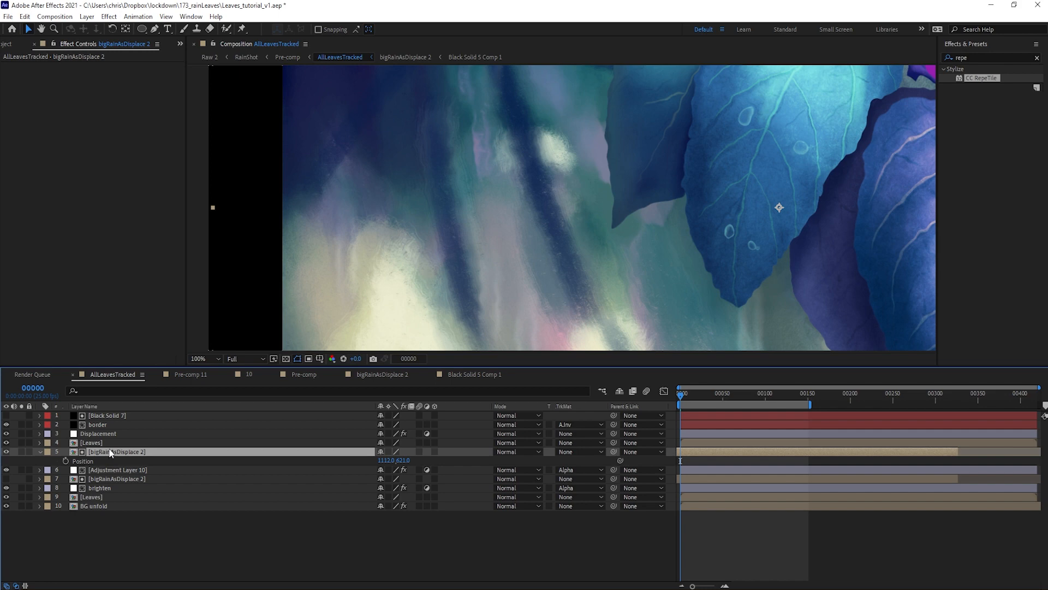
shift+click(111, 445)
key(ctrl+shift+c)
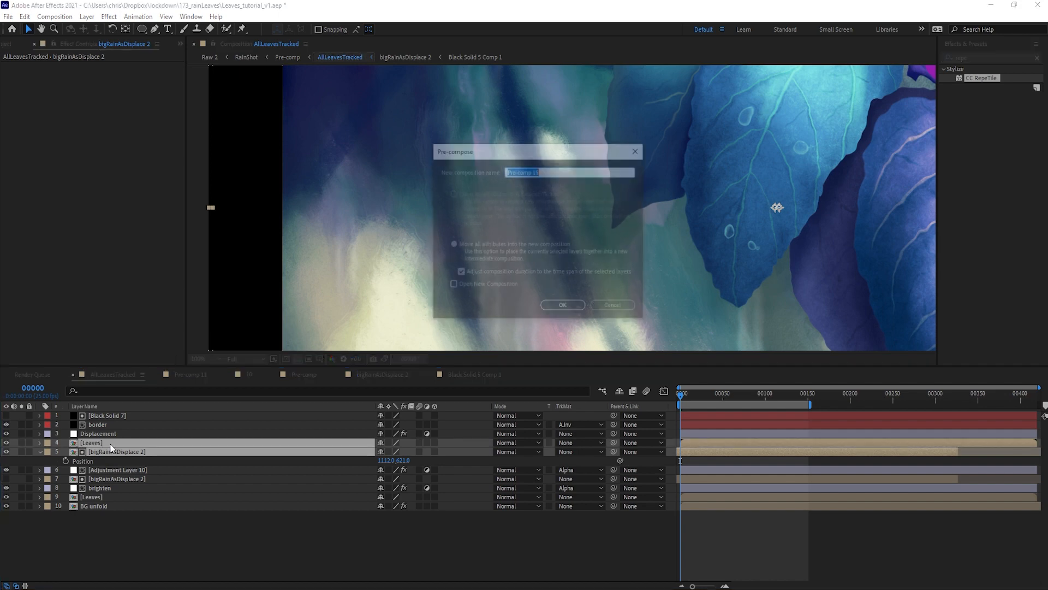
click(563, 307)
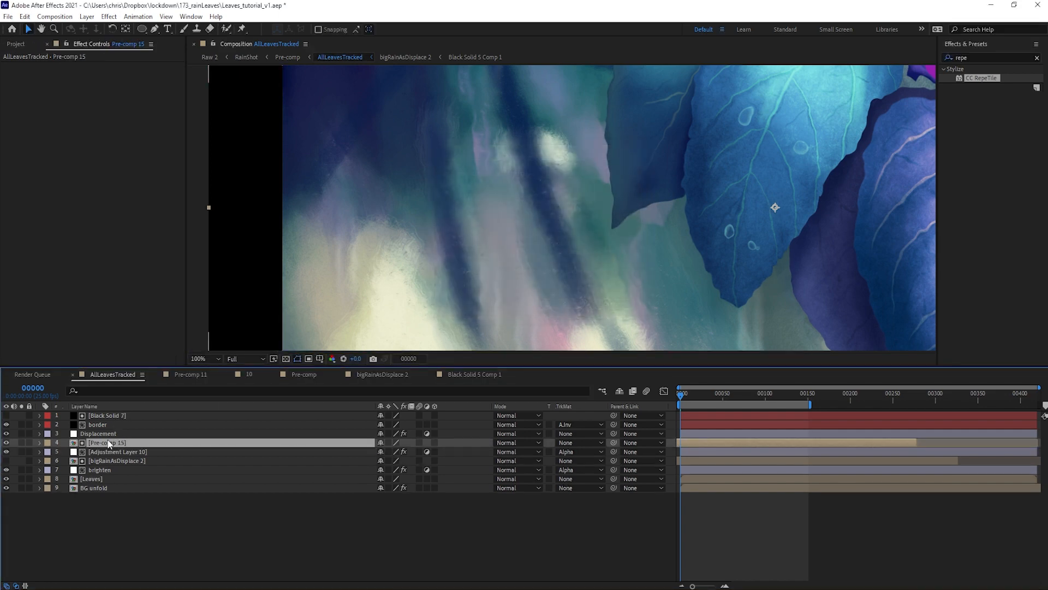
Inside the new pre-comp, set the bigRainAsDisplace 2 layer's track matte to Alpha Matte "Leaves" and preview the masked raindrops.
double_click(107, 443)
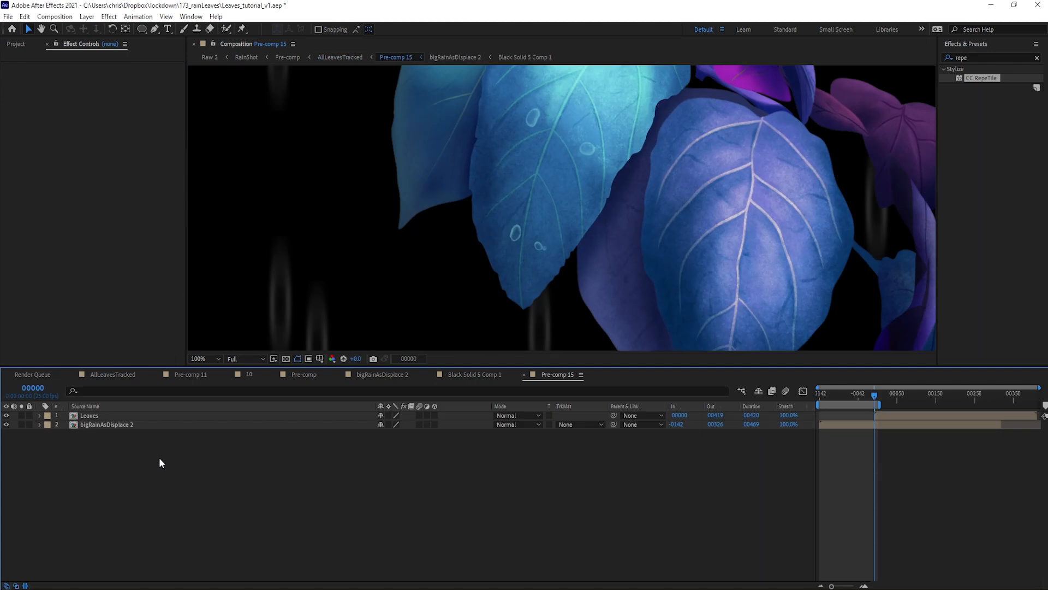
click(189, 424)
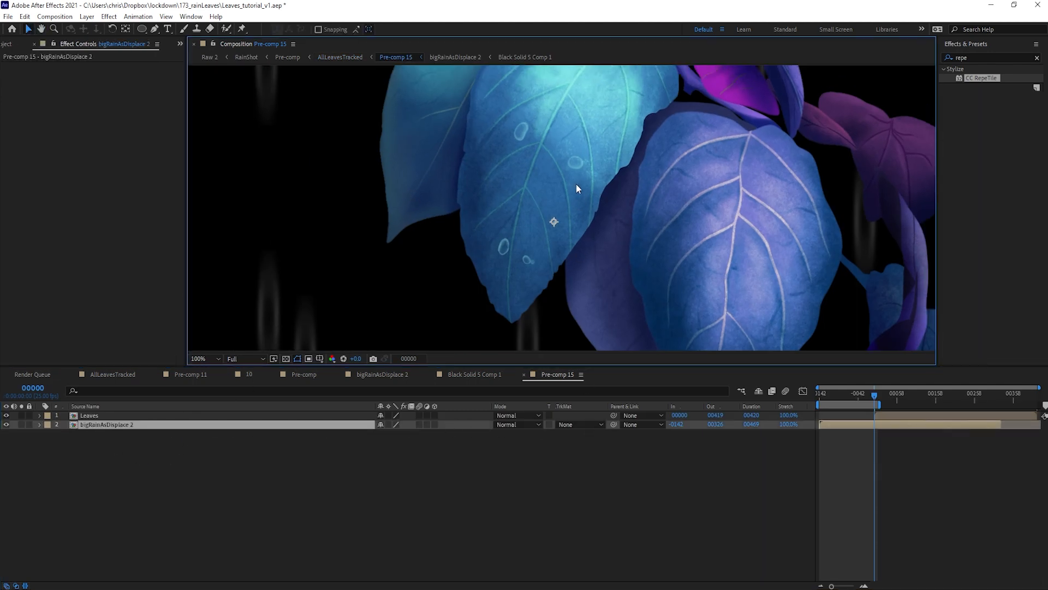
click(589, 424)
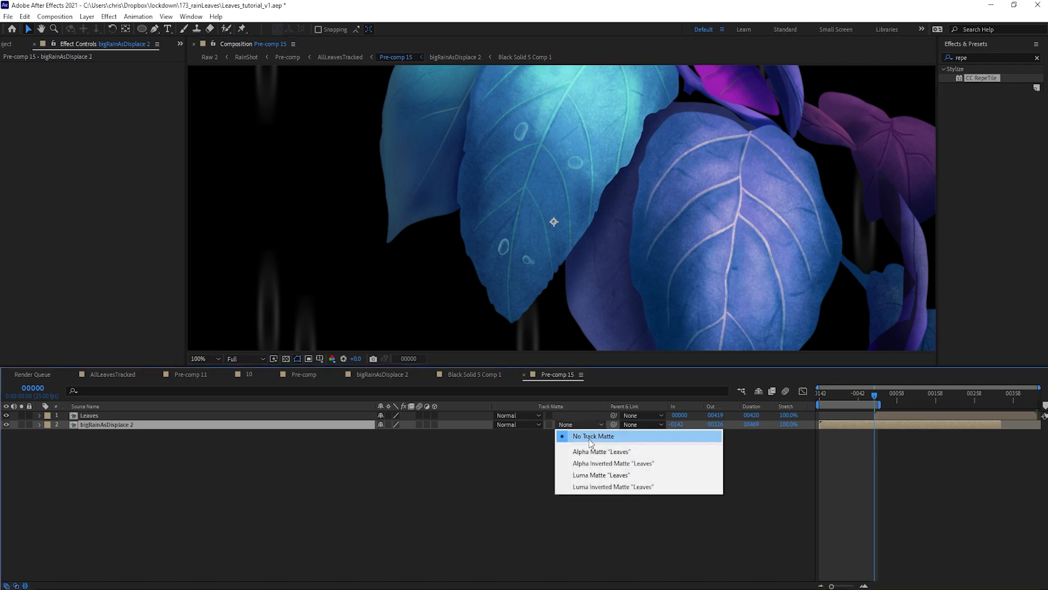
click(592, 446)
scroll(554, 233, down, 2)
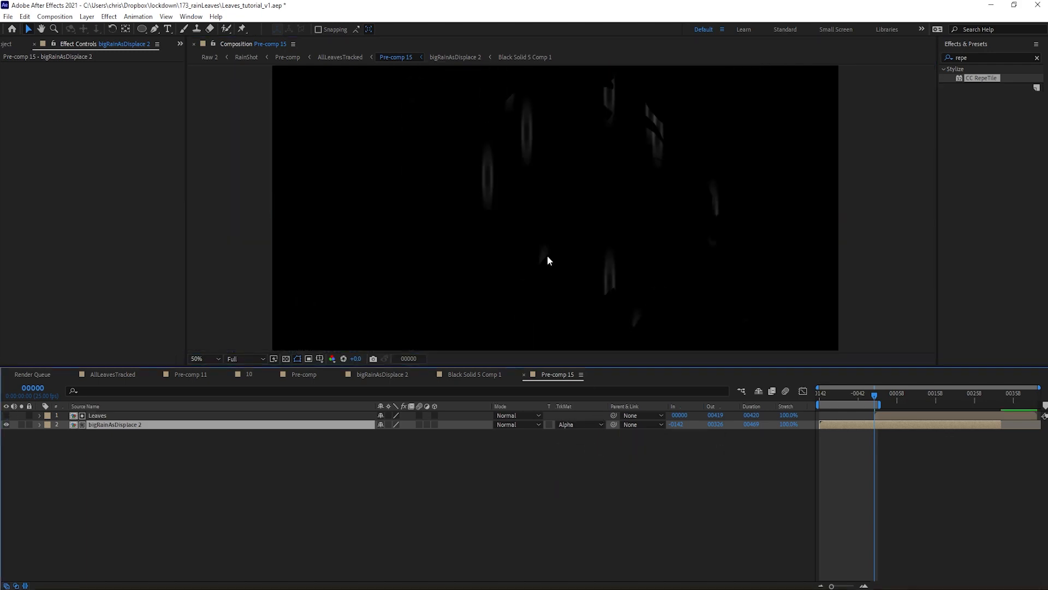
click(851, 395)
click(910, 413)
click(882, 396)
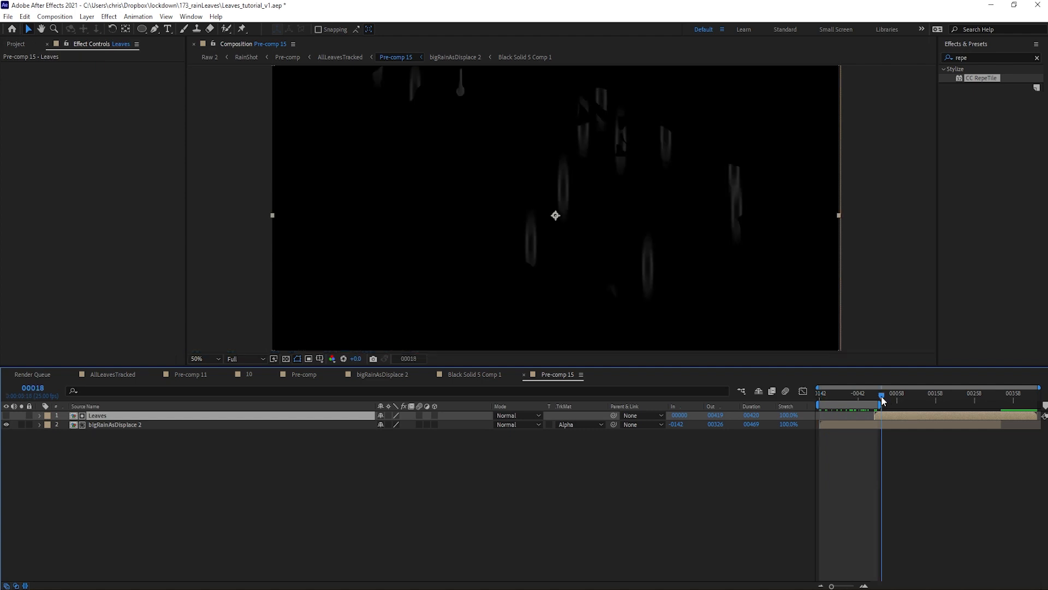
key(space)
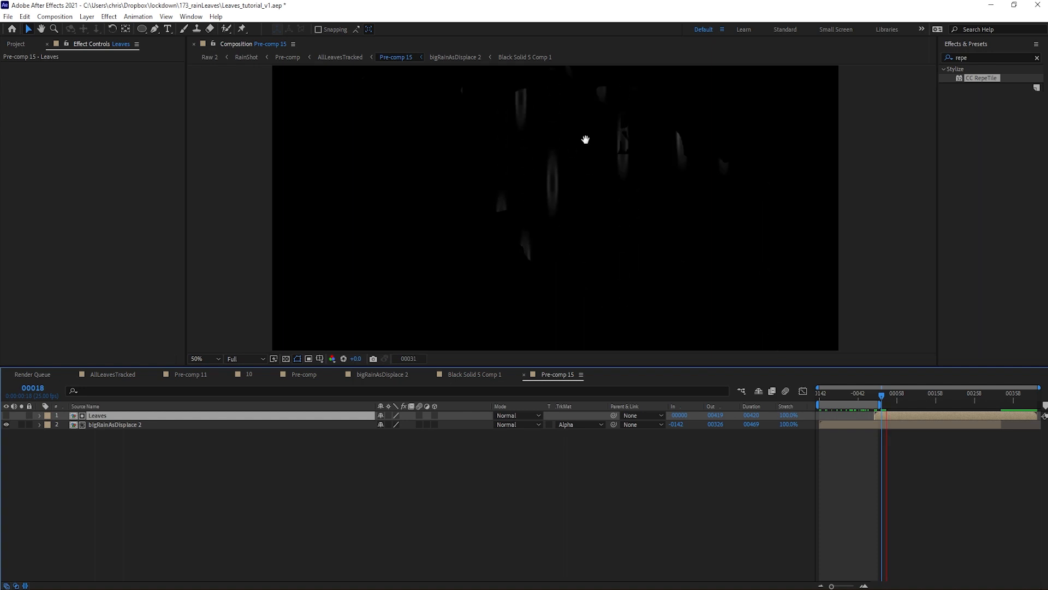
key(space)
Return to the AllLeavesTracked composition and rename the new adjustment layer "darken".
key(Tab)
click(435, 469)
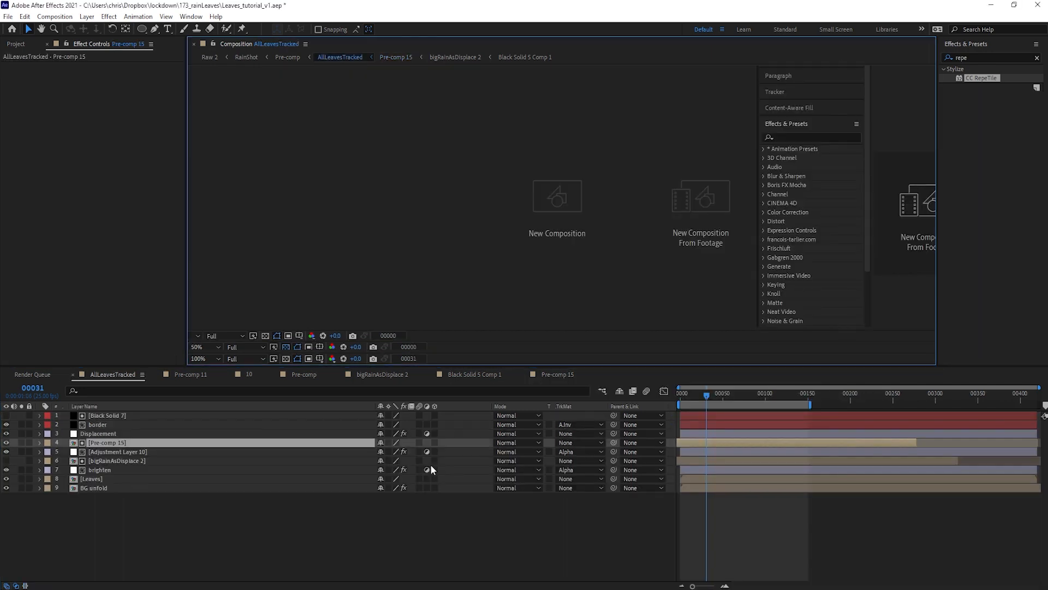
click(154, 451)
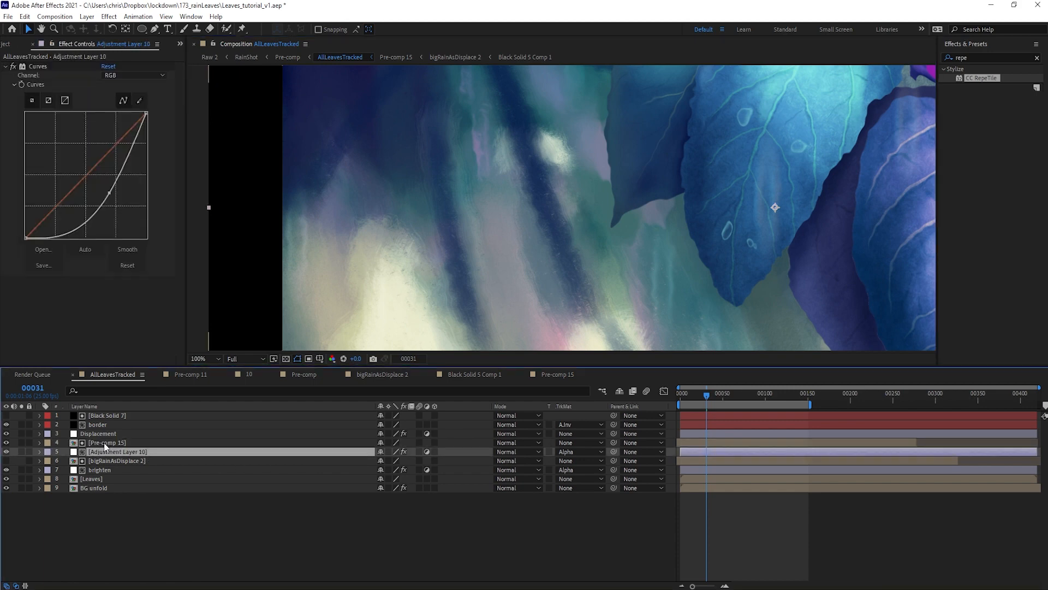
key(Return)
text(darken)
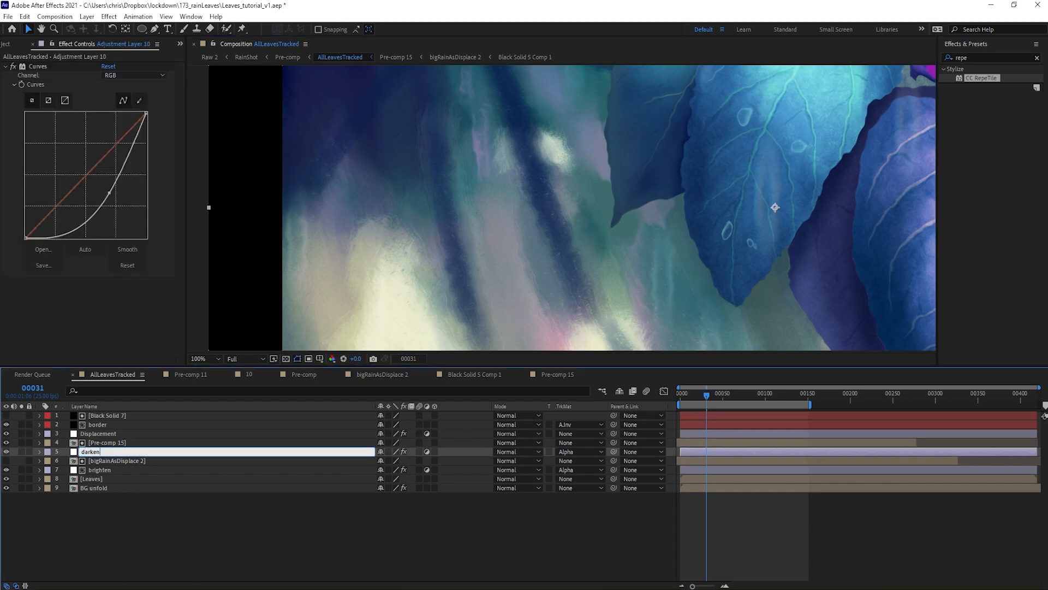
key(Return)
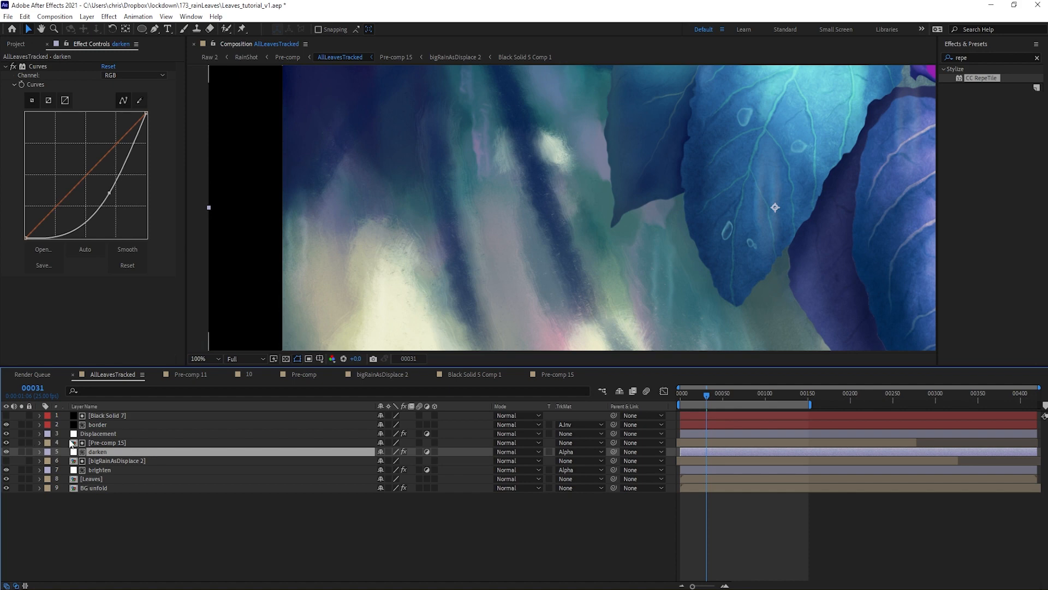
Solo the Pre-comp 15 matte layer to check its leaf-only raindrops, and restore the full view with that layer hidden.
click(98, 443)
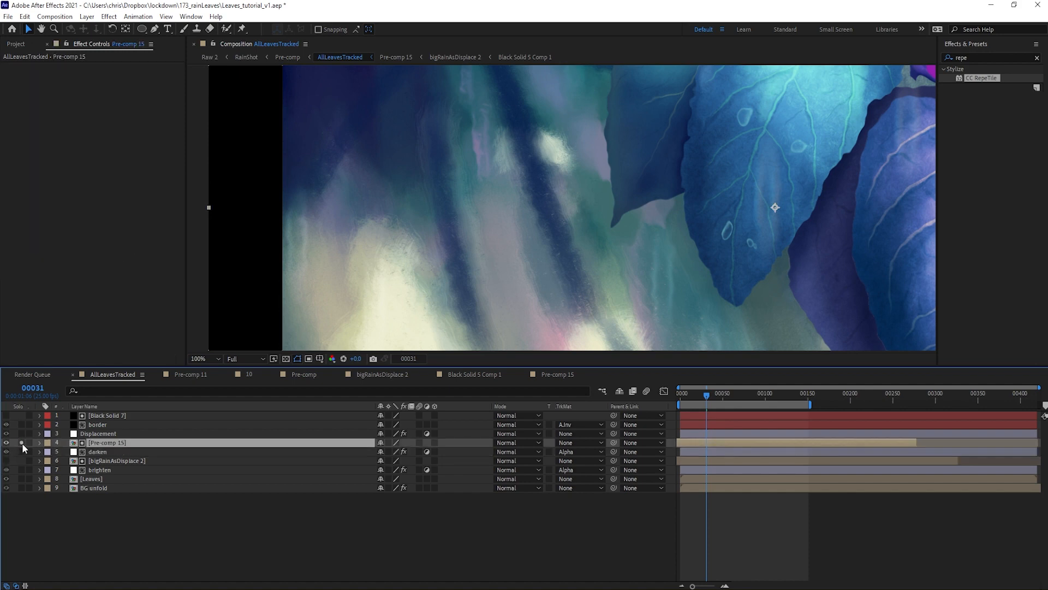
click(21, 443)
scroll(585, 191, down, 2)
scroll(587, 193, down, 2)
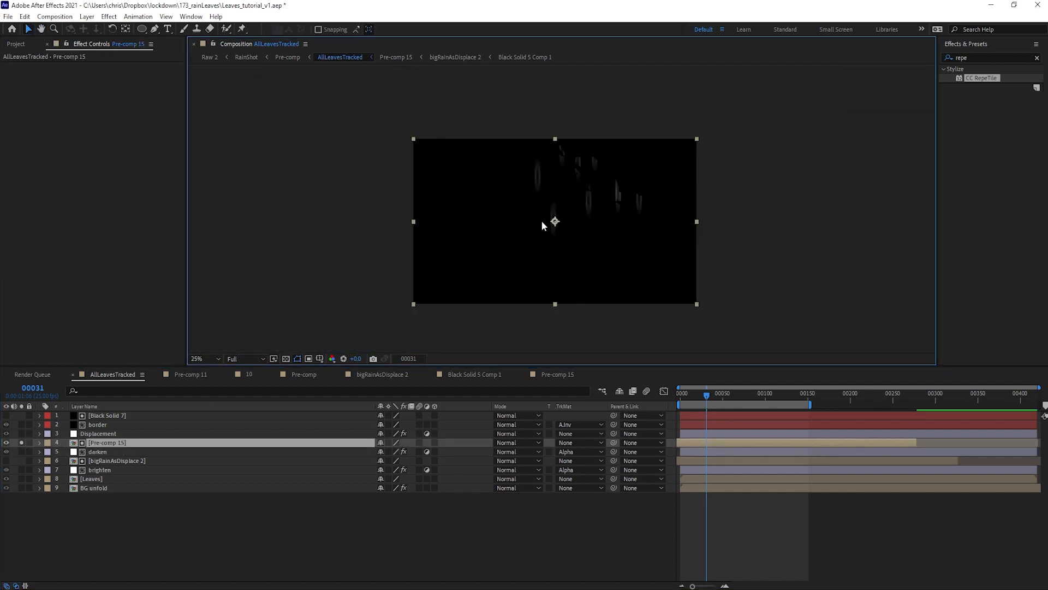
click(21, 442)
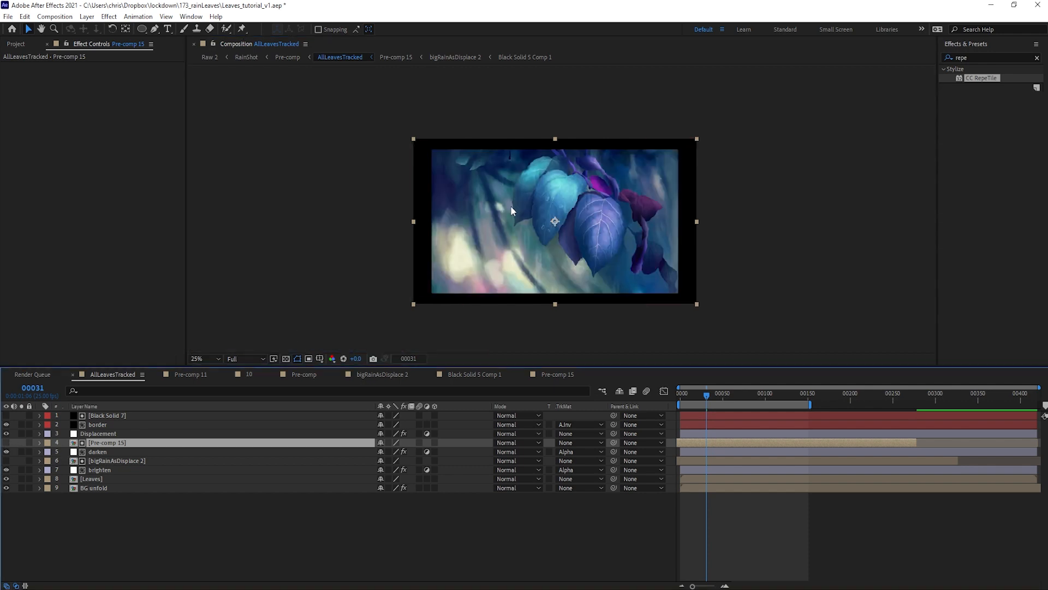
Toggle the darken layer's visibility to compare its effect on the leaves, and play back the whole composition.
scroll(510, 206, up, 4)
drag(464, 243, 593, 186)
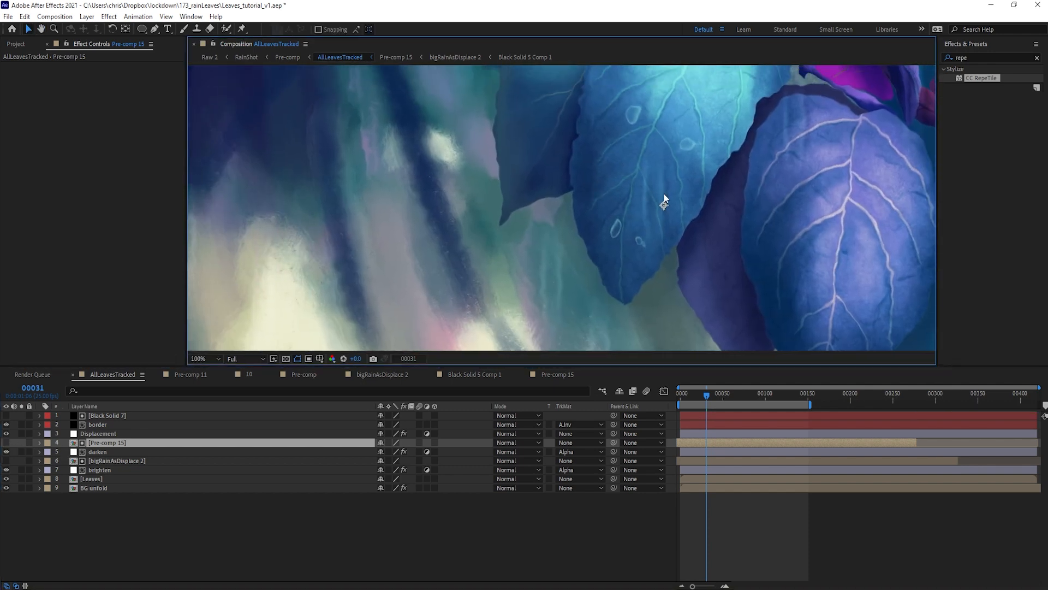
click(6, 451)
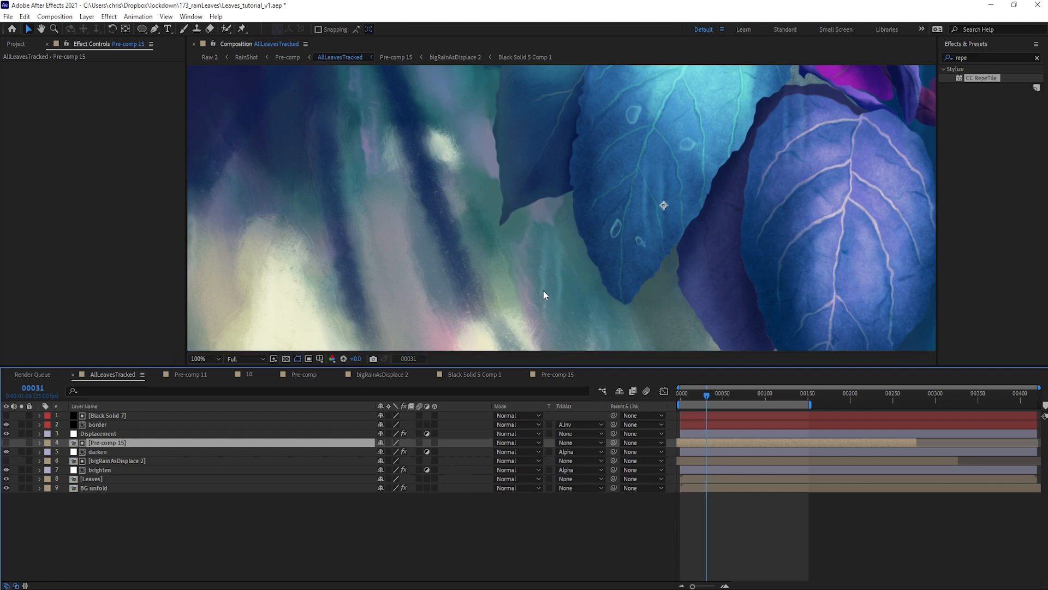
scroll(544, 286, down, 2)
drag(603, 366, 603, 450)
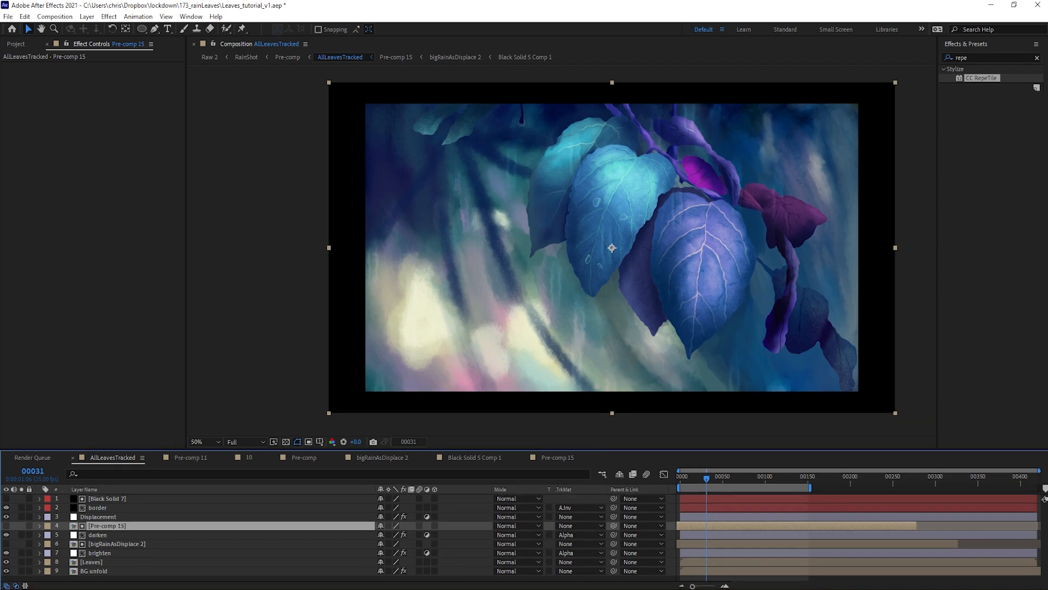
key(space)
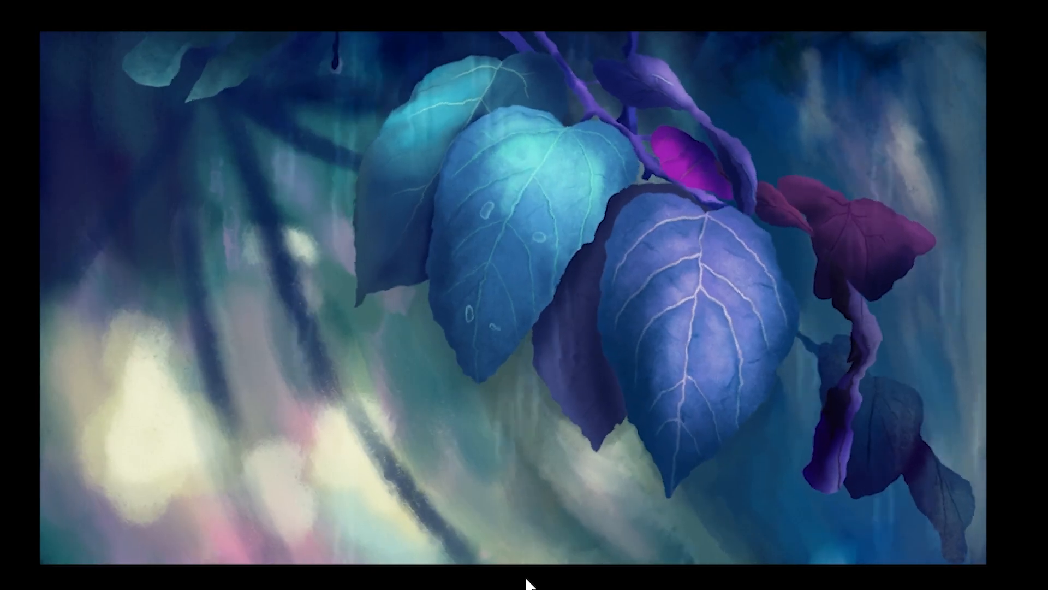
key(space)
drag(329, 449, 346, 404)
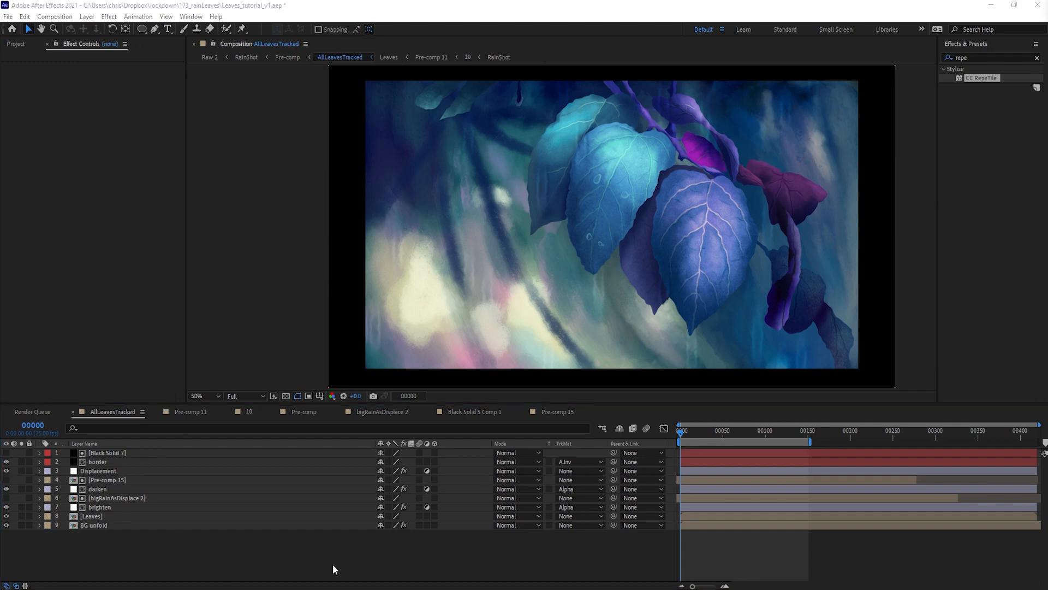
Restore the bigRainAsDisplace layer at the top of the AllLeavesTracked composition, and hide it with its solo turned off.
click(332, 565)
key(ctrl+z)
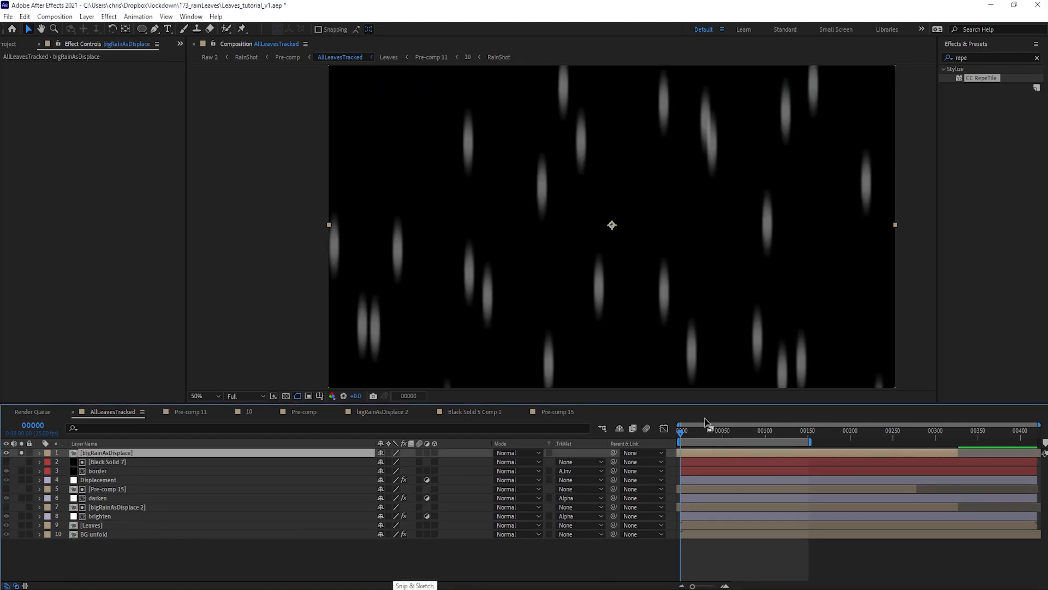
mouse_move(685, 431)
mouse_down()
mouse_move(755, 435)
mouse_move(680, 431)
mouse_up()
click(6, 453)
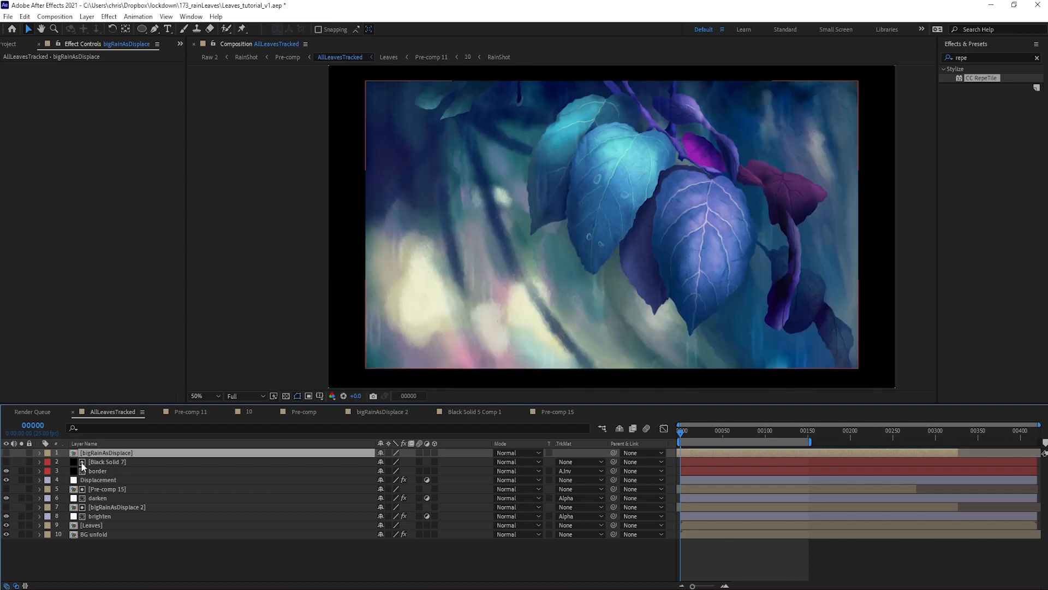
Add an adjustment layer directly above Pre-comp 15 and rename it "rainDropDisplacement".
click(117, 480)
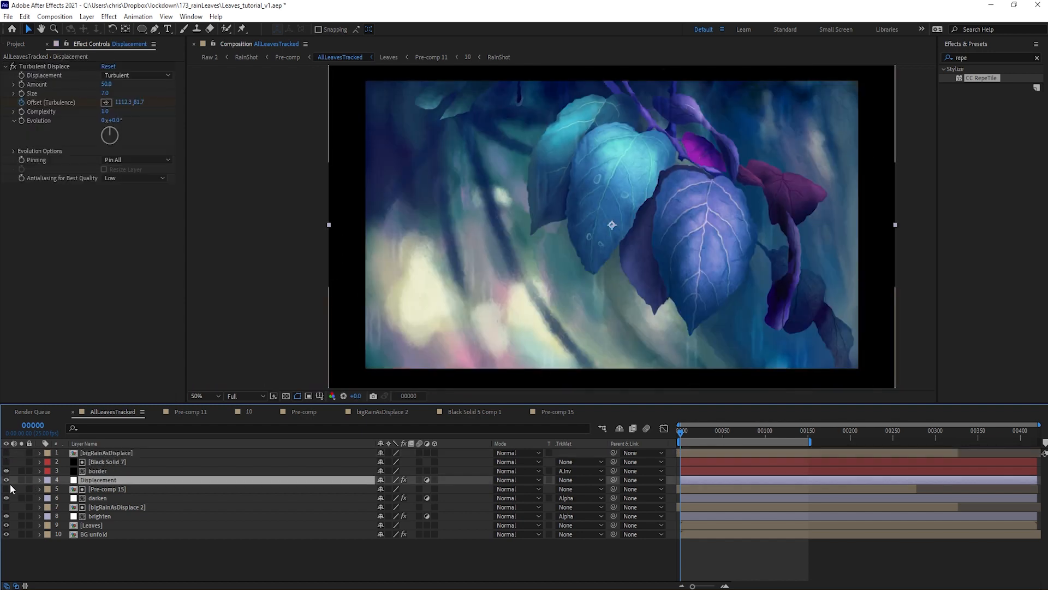
click(116, 487)
key(ctrl+alt+y)
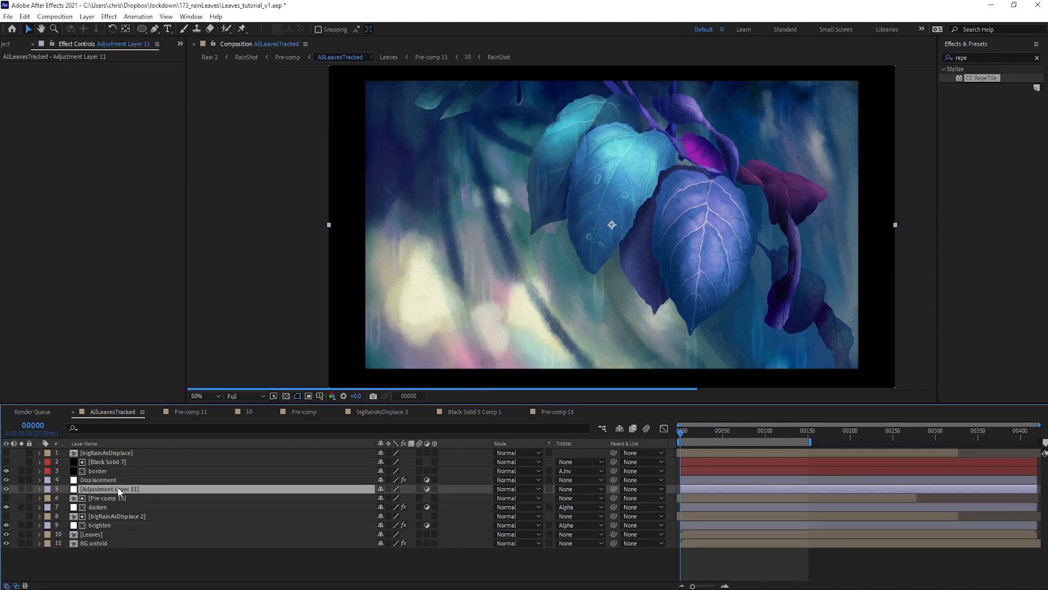
key(Return)
text(rainDropDispla)
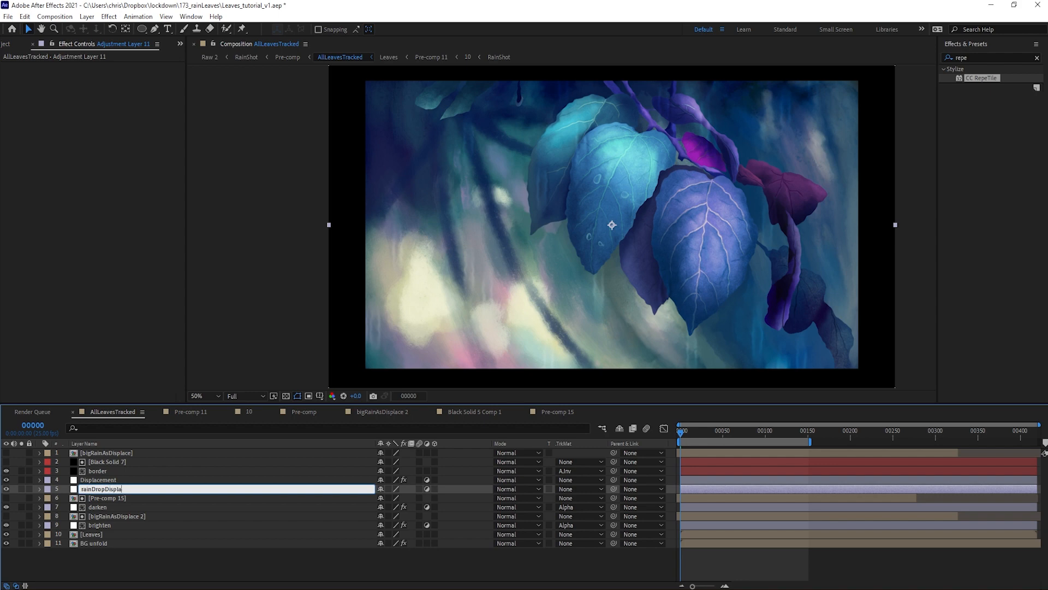
text(cementr)
key(Return)
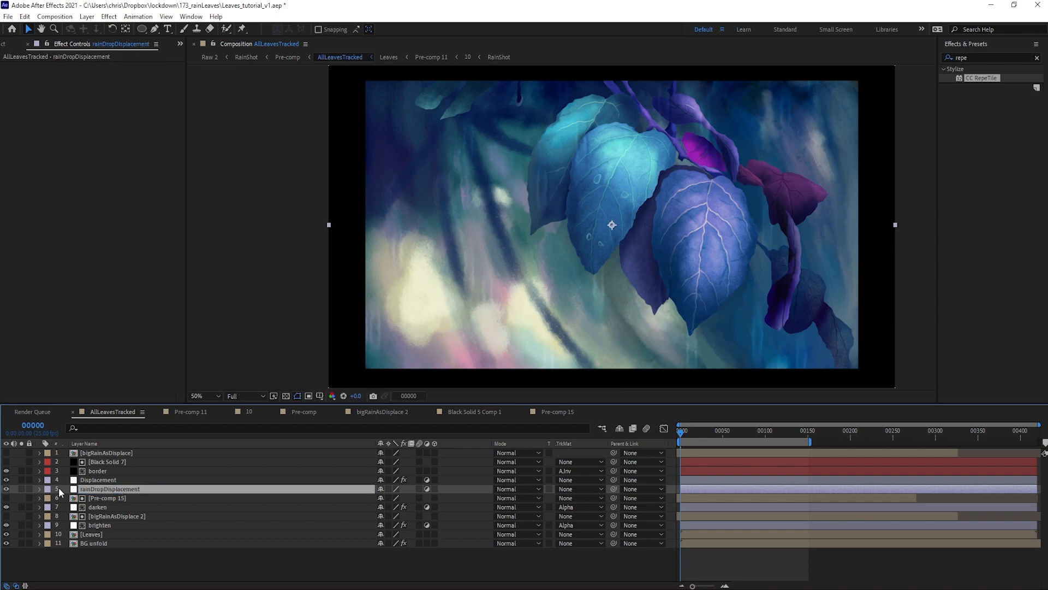
Solo the rainDropDisplacement and BG unfold layers, and apply the Displacement Map effect to rainDropDisplacement.
click(22, 489)
click(21, 544)
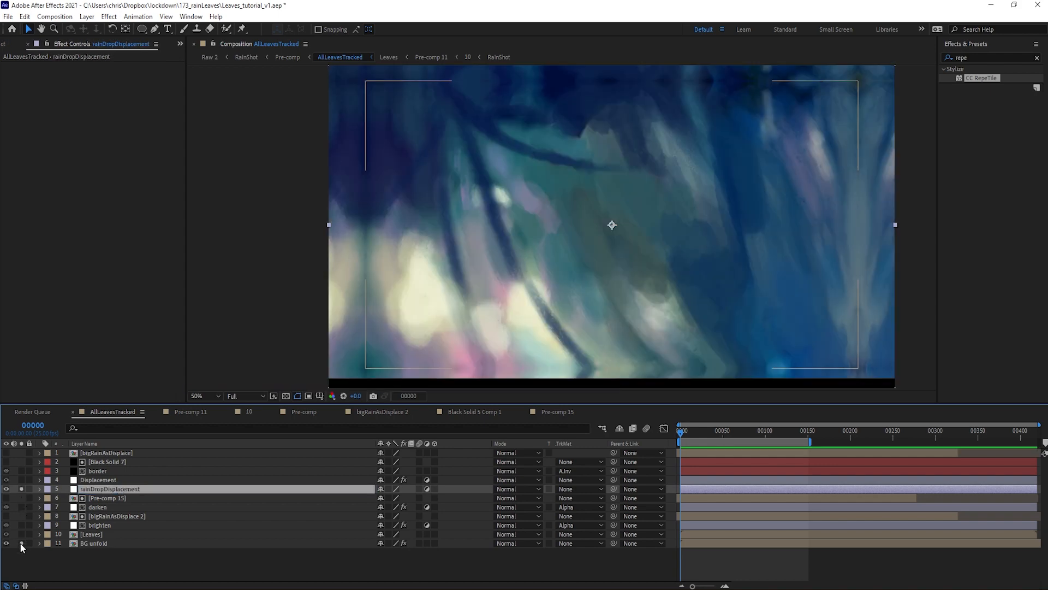
click(70, 556)
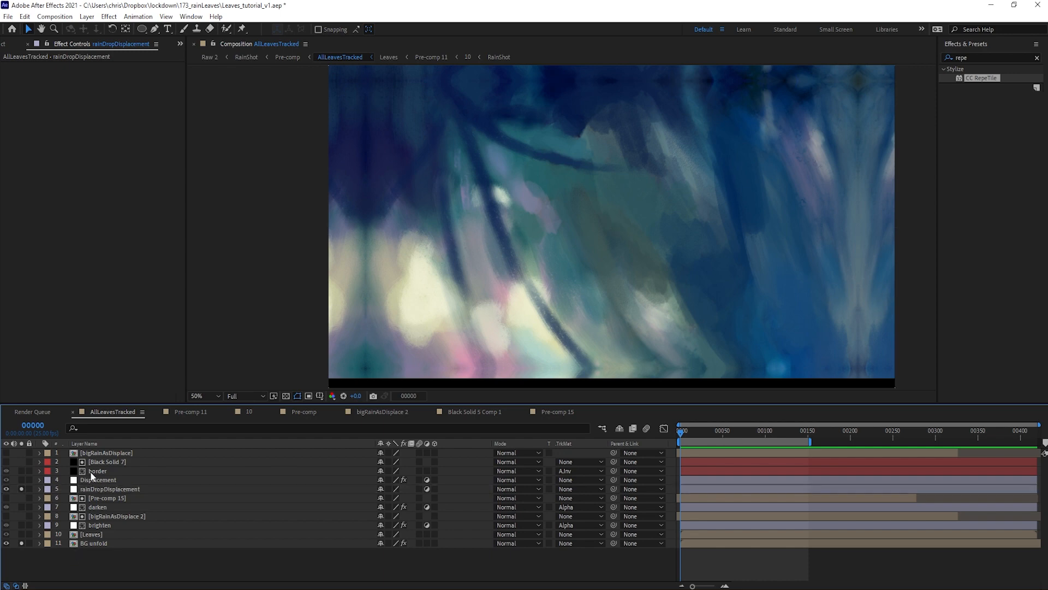
click(109, 16)
mouse_move(170, 151)
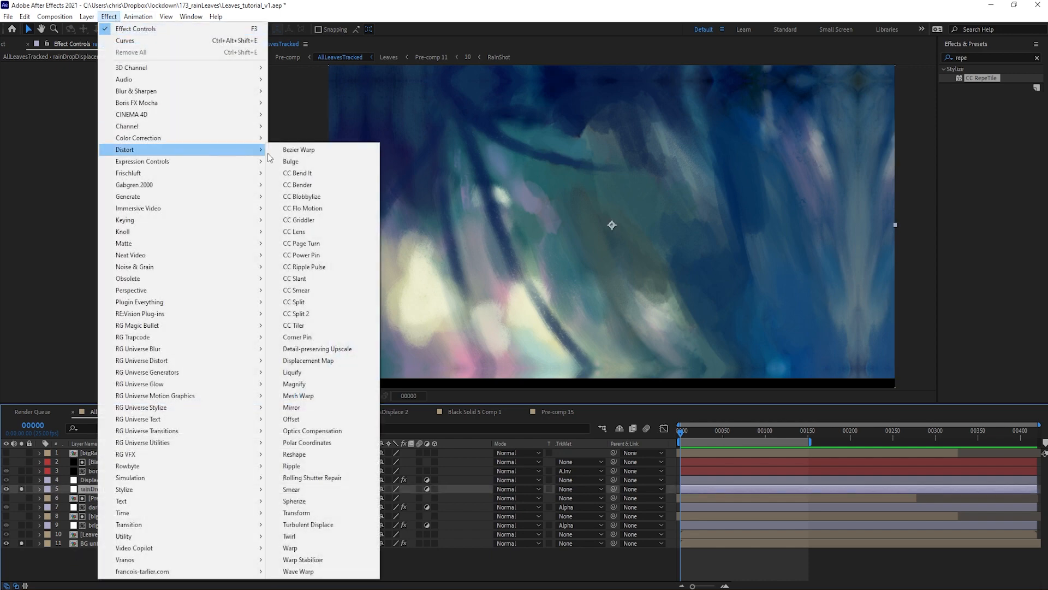
click(323, 360)
Set the displacement map layer to bigRainAsDisplace, and show that layer briefly to compare its raindrops before hiding it again.
click(126, 77)
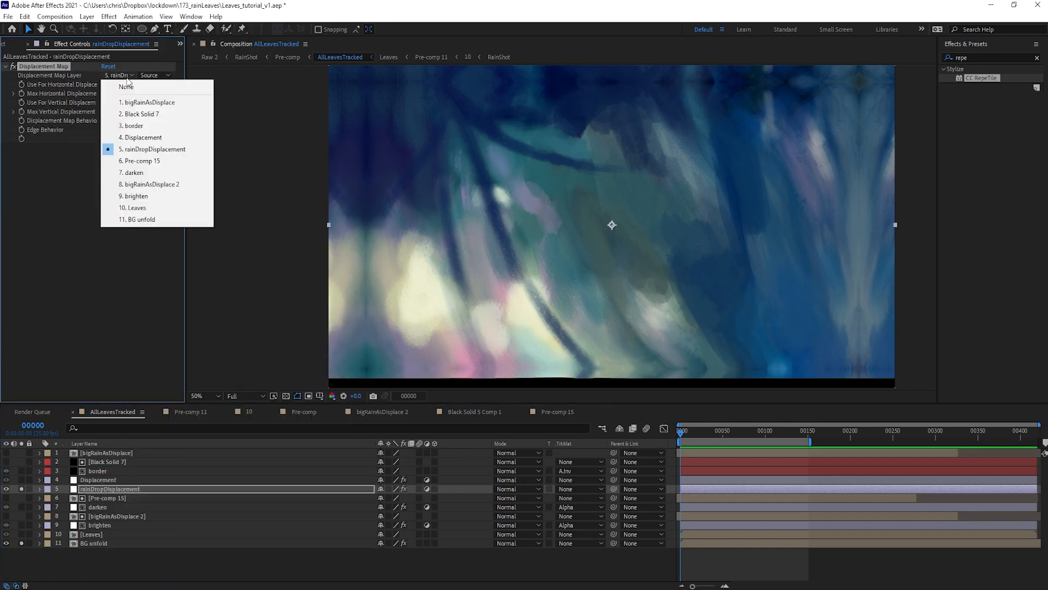
click(143, 104)
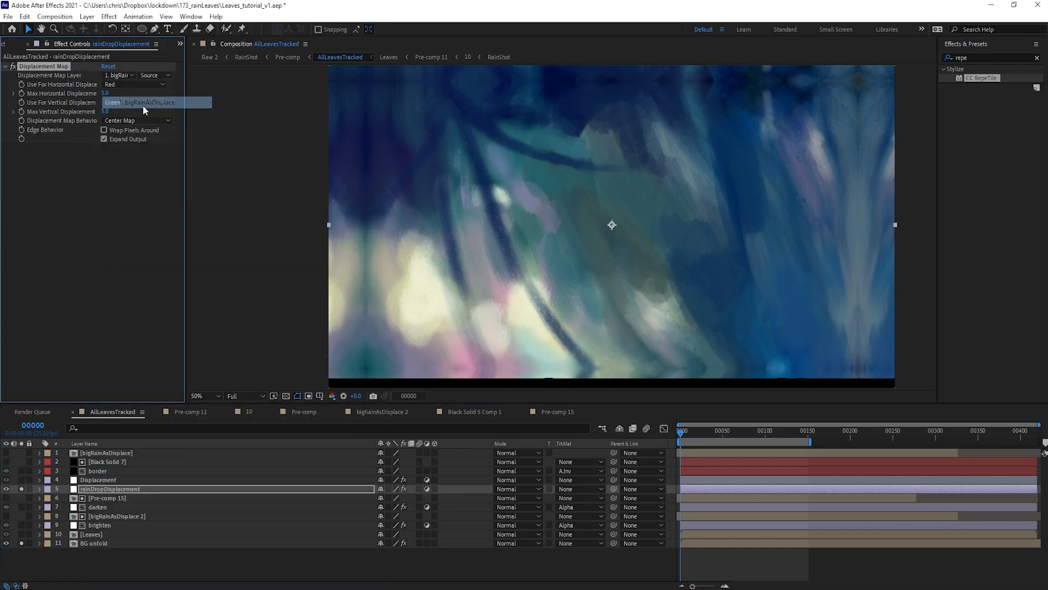
click(6, 452)
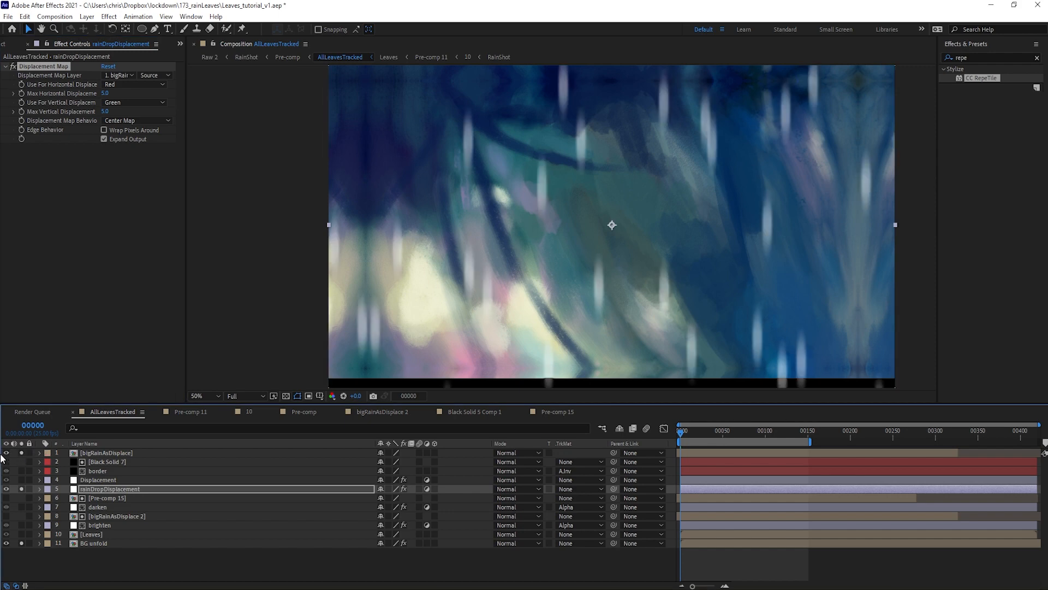
click(6, 452)
Try a max horizontal displacement of 221 and a max vertical displacement of -116, and preview the dripping effect with all layers.
mouse_move(104, 111)
mouse_down()
mouse_move(124, 111)
mouse_move(9, 131)
mouse_move(128, 147)
mouse_move(61, 146)
mouse_move(120, 145)
mouse_move(83, 151)
mouse_up()
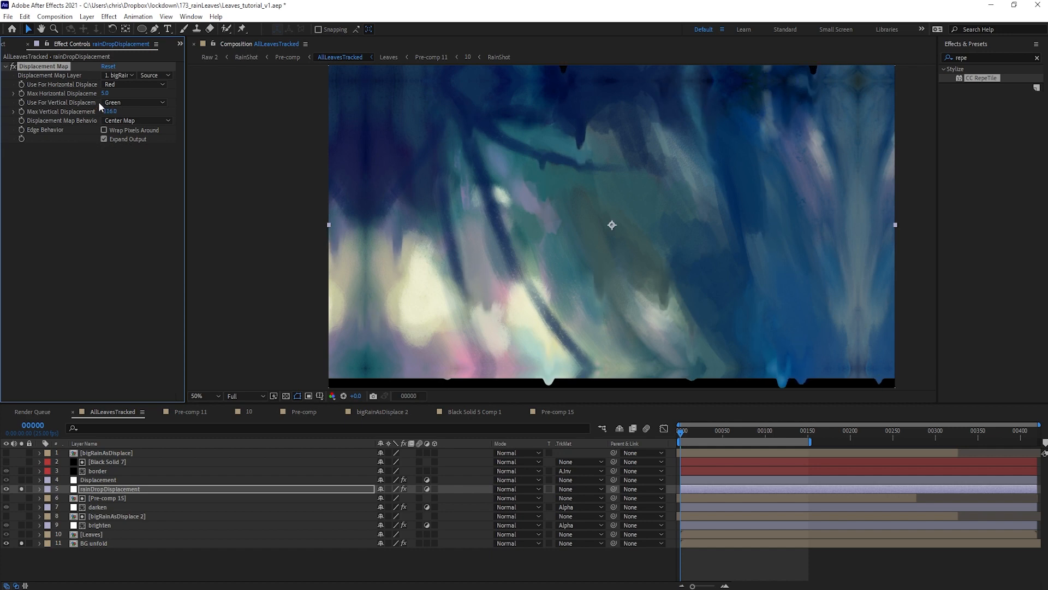
drag(105, 94, 300, 116)
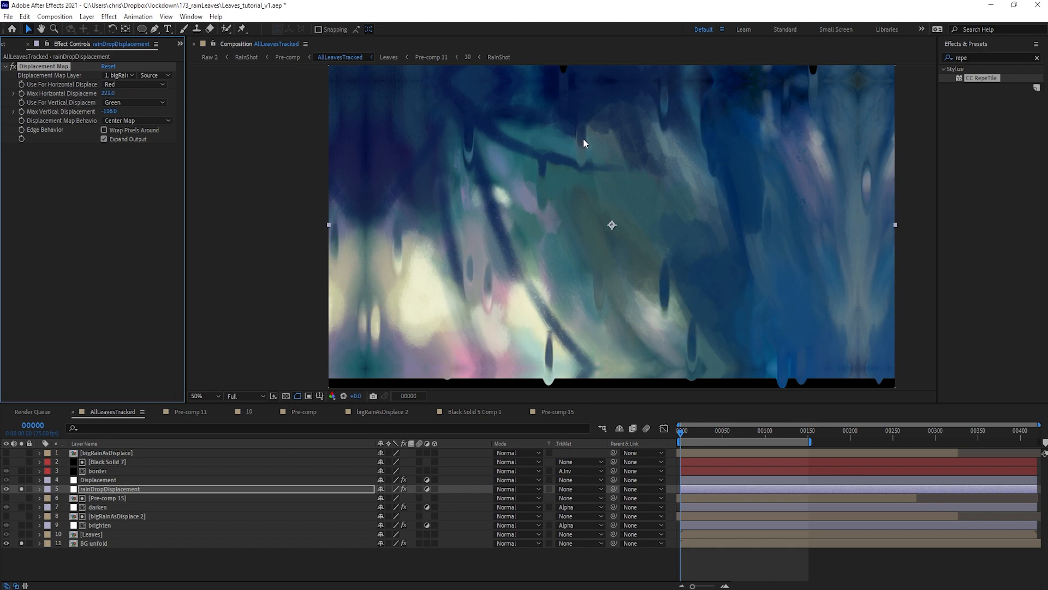
key(space)
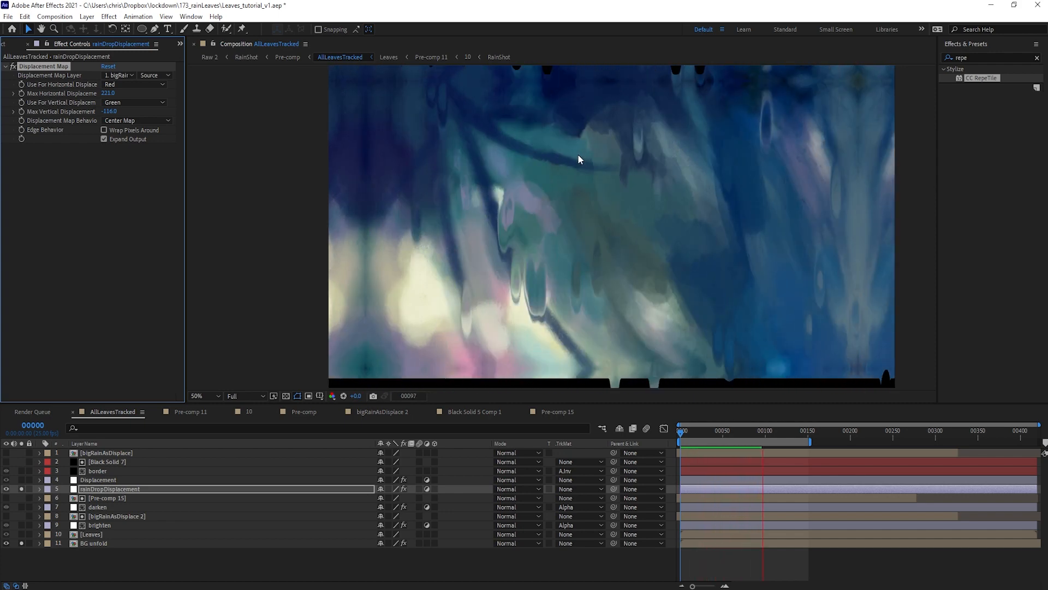
key(space)
key(space)
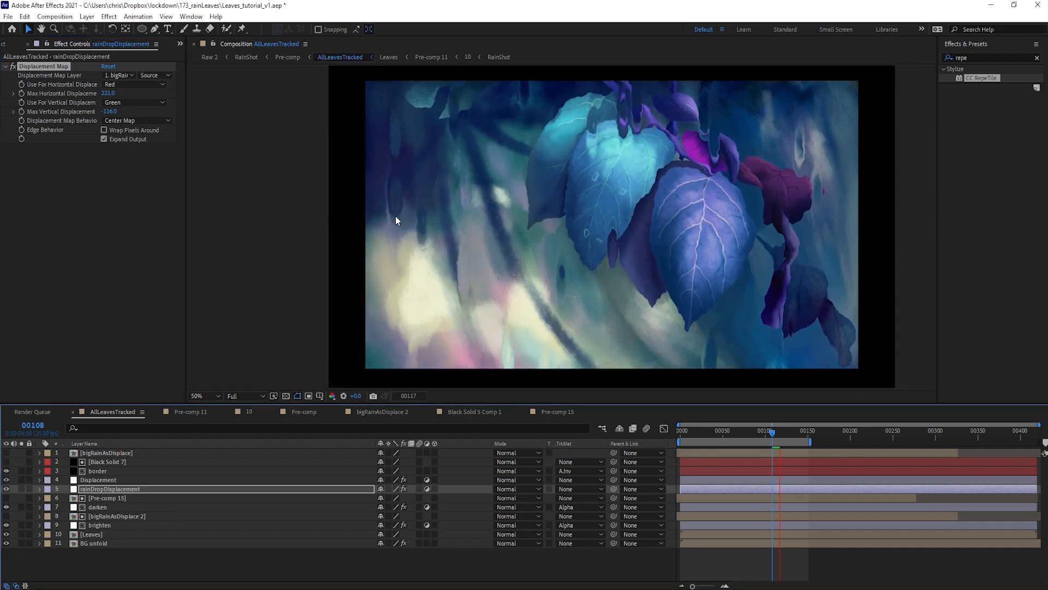
drag(773, 434, 671, 436)
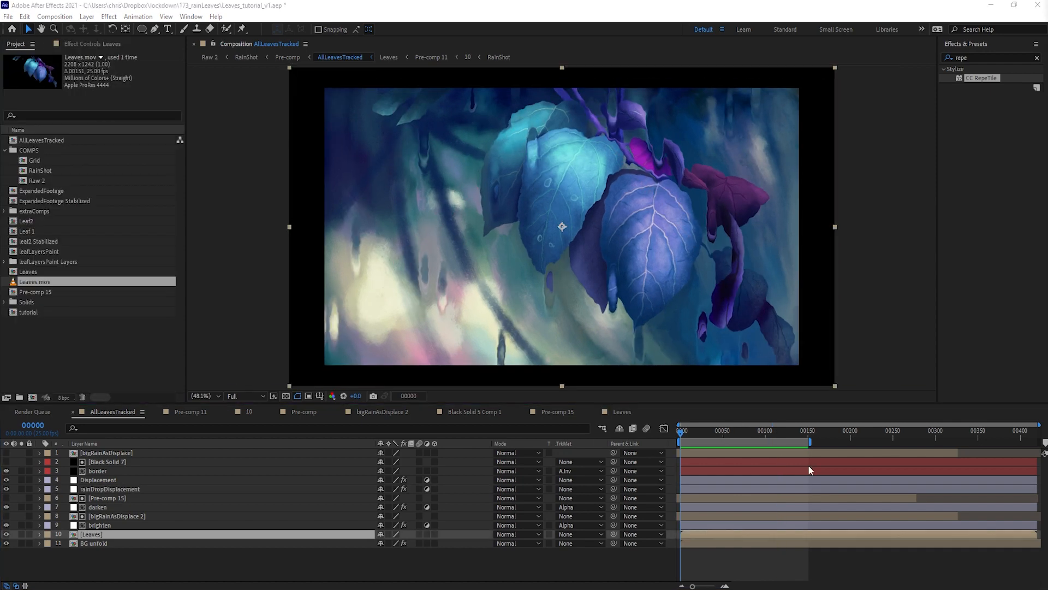
click(695, 558)
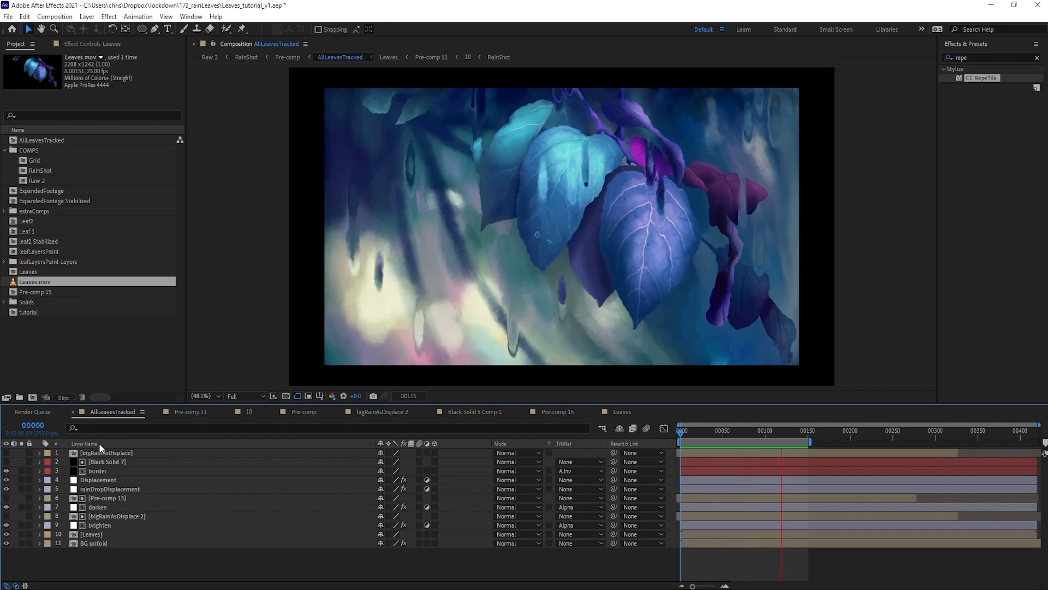
Set the rainDropDisplacement layer's max horizontal displacement to 86 and max vertical displacement to -103, and preview the result.
click(109, 489)
click(113, 93)
text(0)
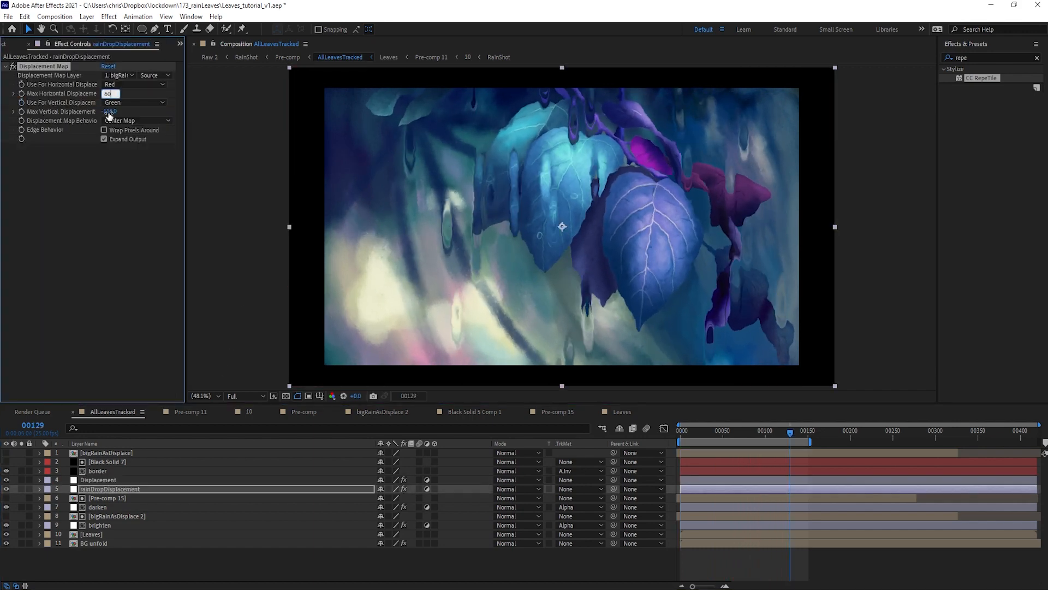
click(109, 112)
text(0)
key(Return)
drag(107, 93, 88, 112)
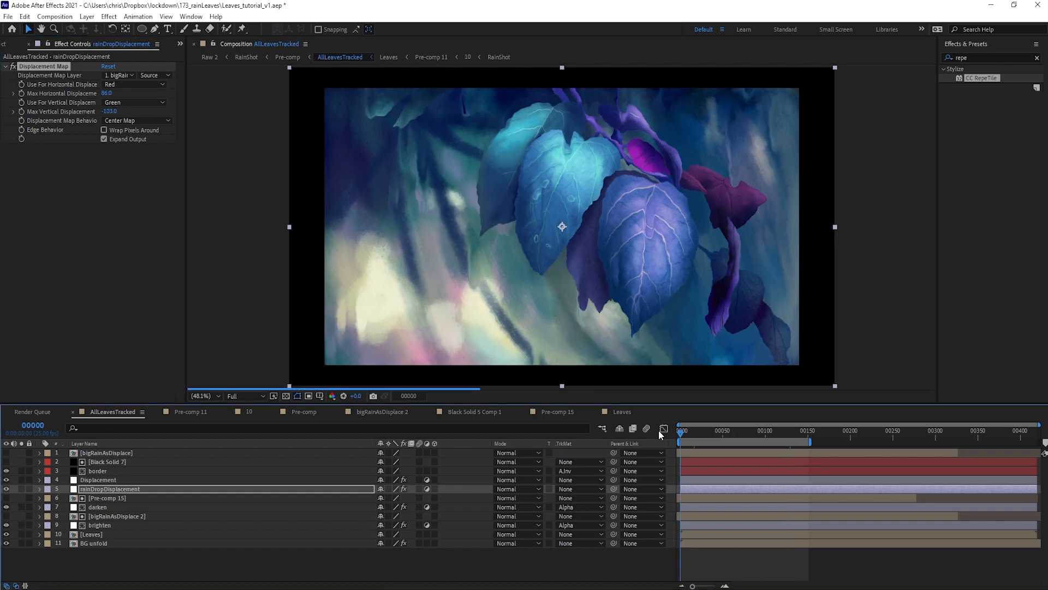
key(space)
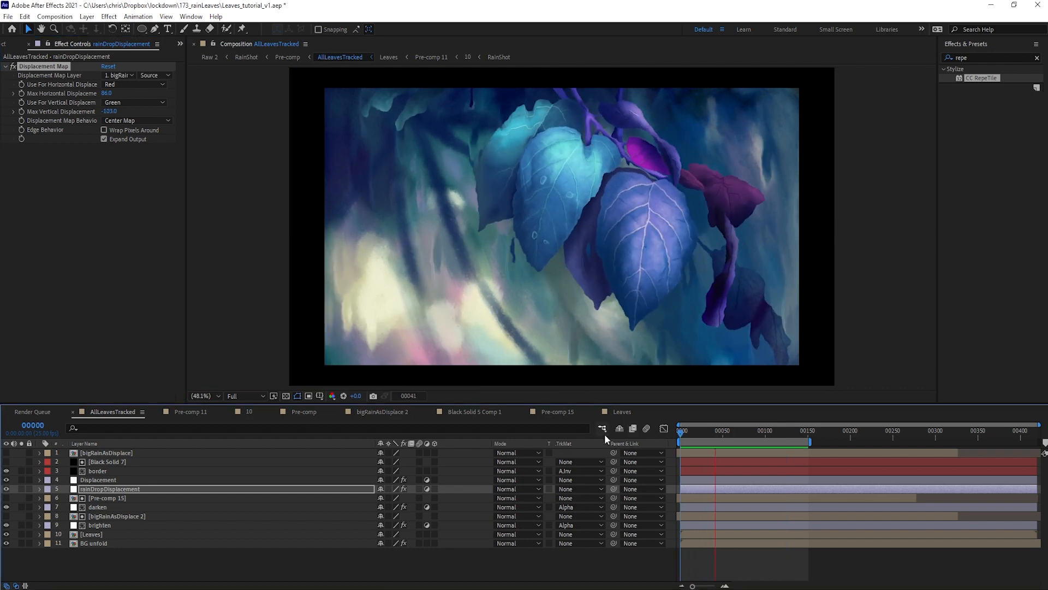
key(space)
Examine the leaves close up with the rainDropDisplacement layer switched off and on.
scroll(544, 215, up, 3)
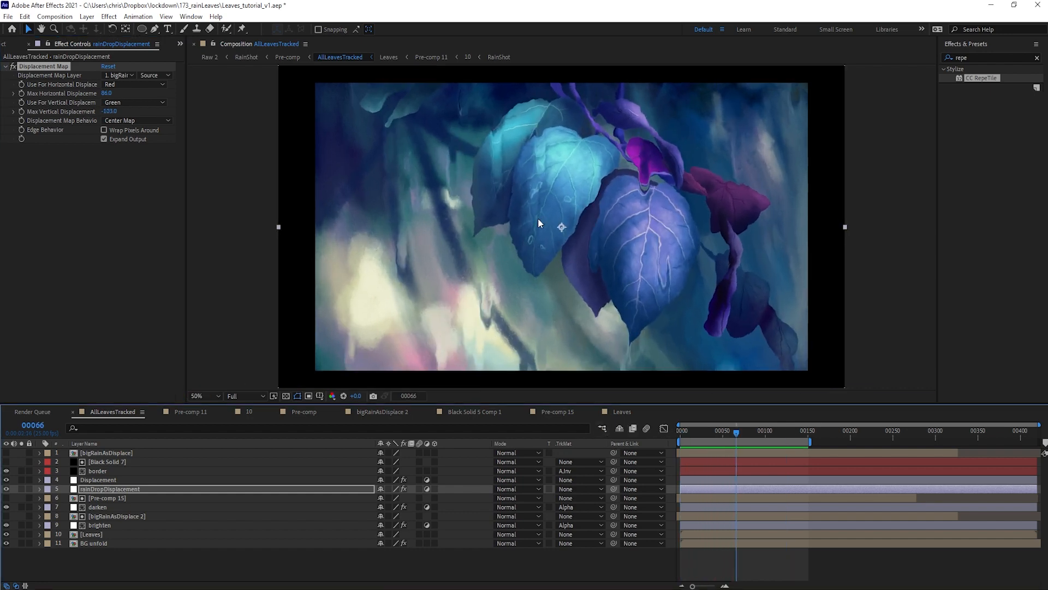
scroll(510, 185, down, 1)
drag(500, 175, 521, 227)
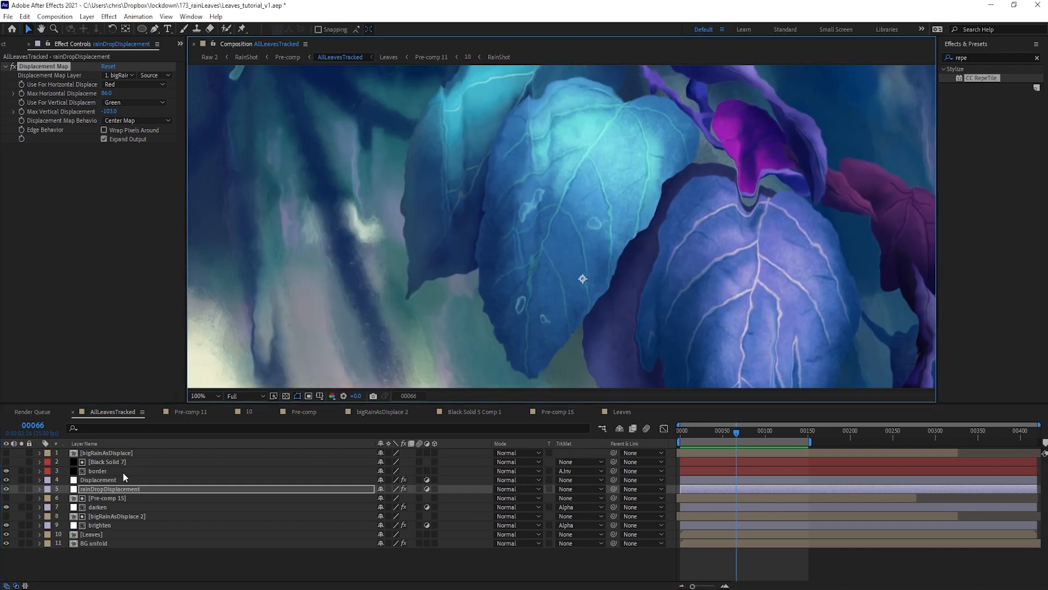
click(6, 489)
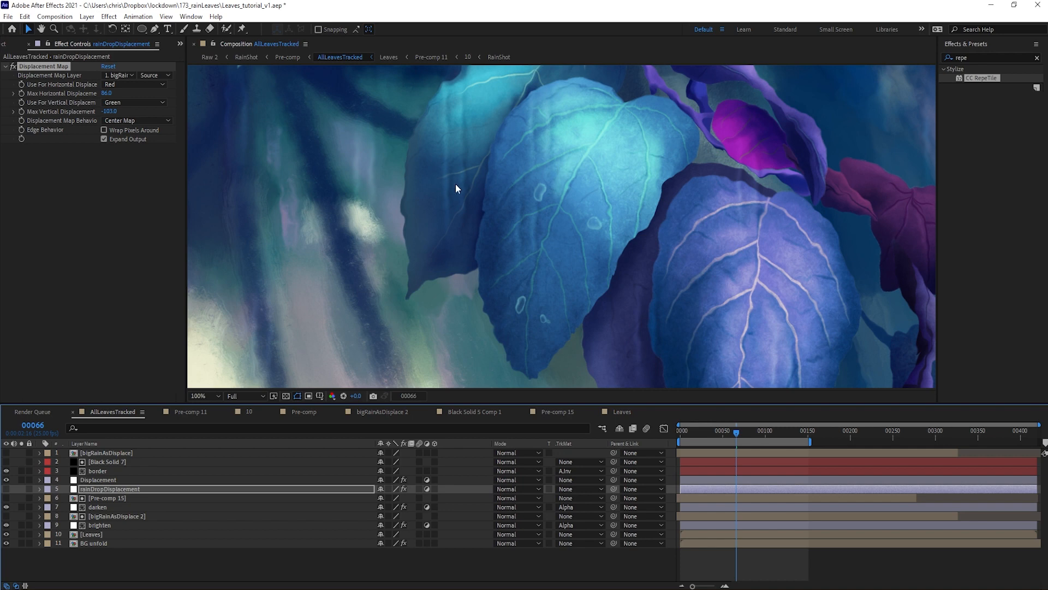
click(7, 489)
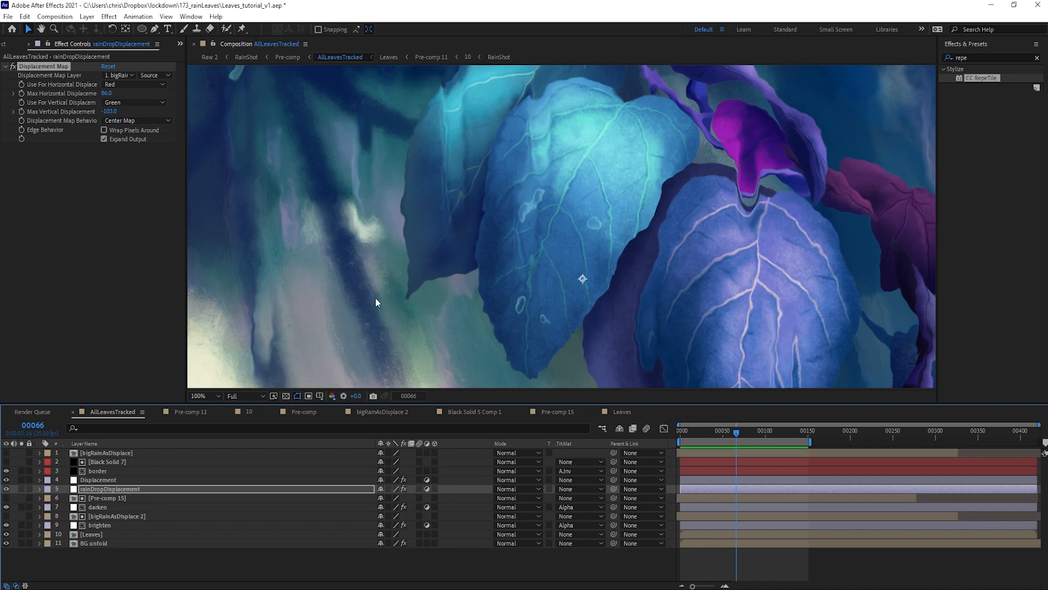
Lower the rainDropDisplacement layer's opacity to 63% and preview the composition from the first frame.
click(142, 489)
key(t)
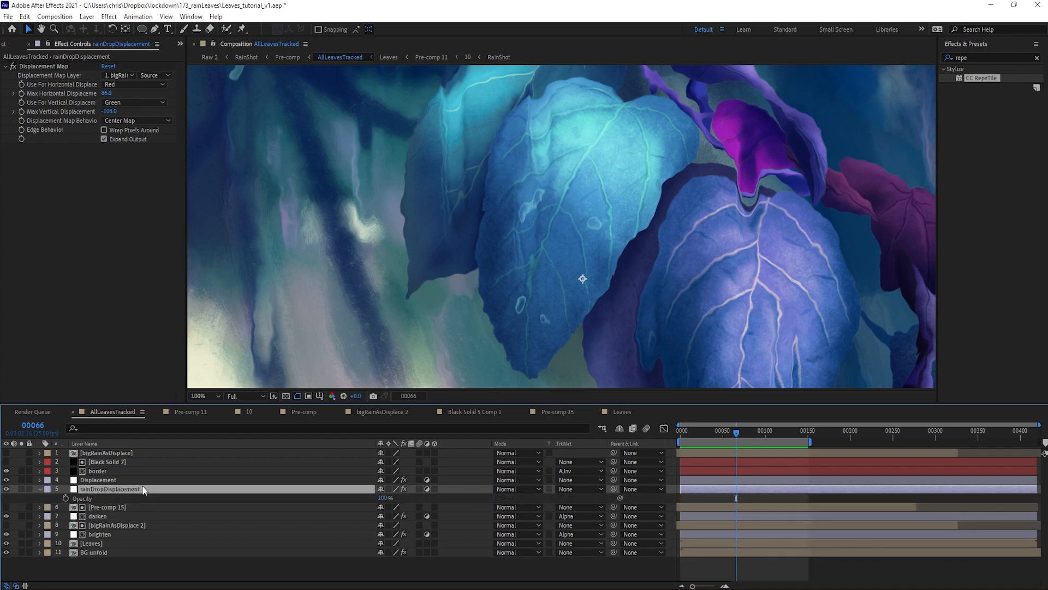
drag(383, 498, 308, 503)
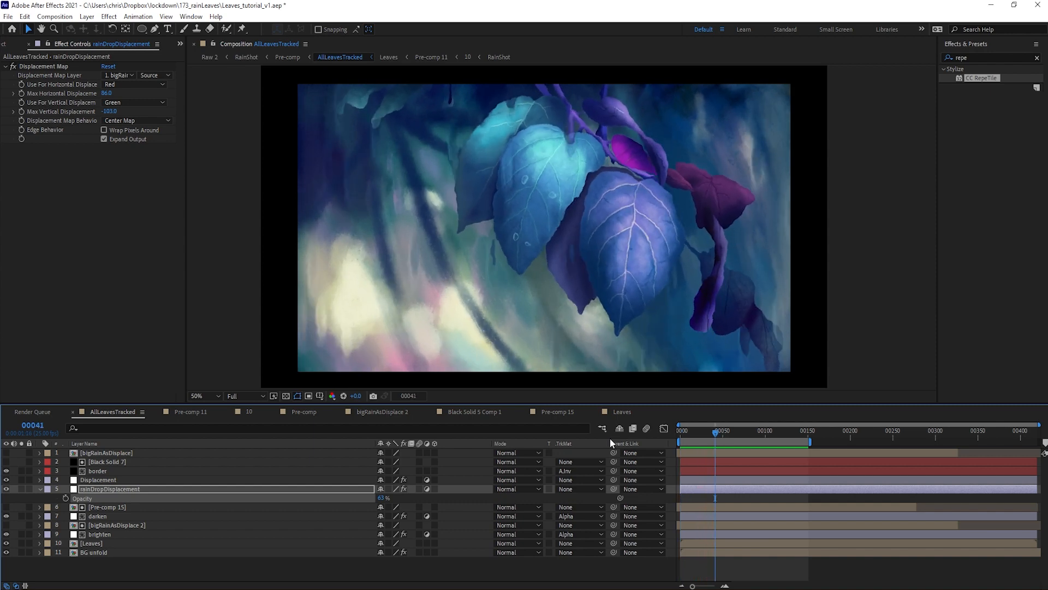
key(space)
drag(718, 434, 643, 434)
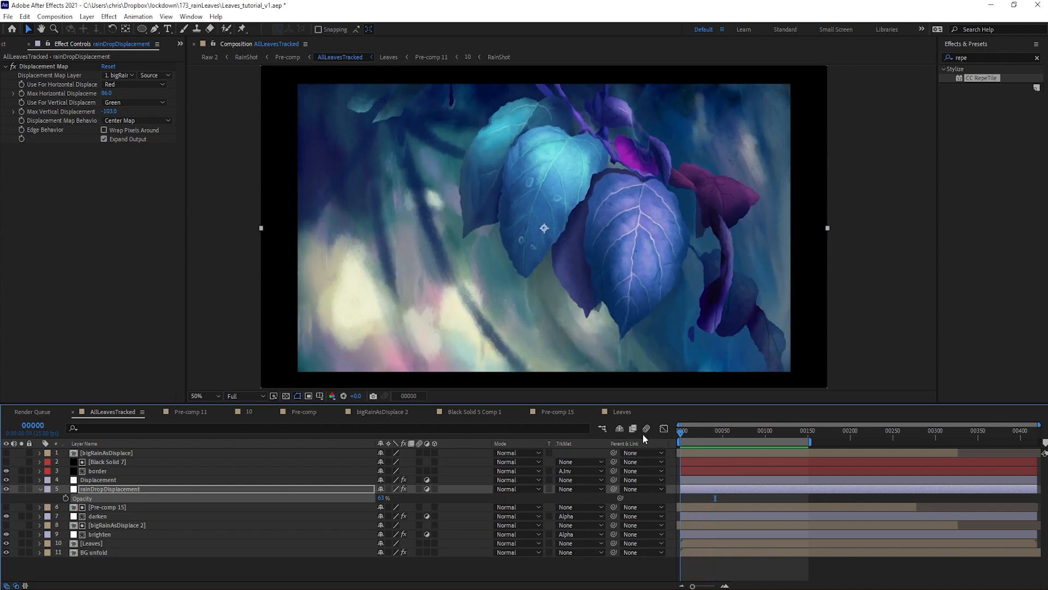
Solo the Leaves layer and the BG unfold layer in turn to inspect each one separately.
click(92, 543)
click(22, 543)
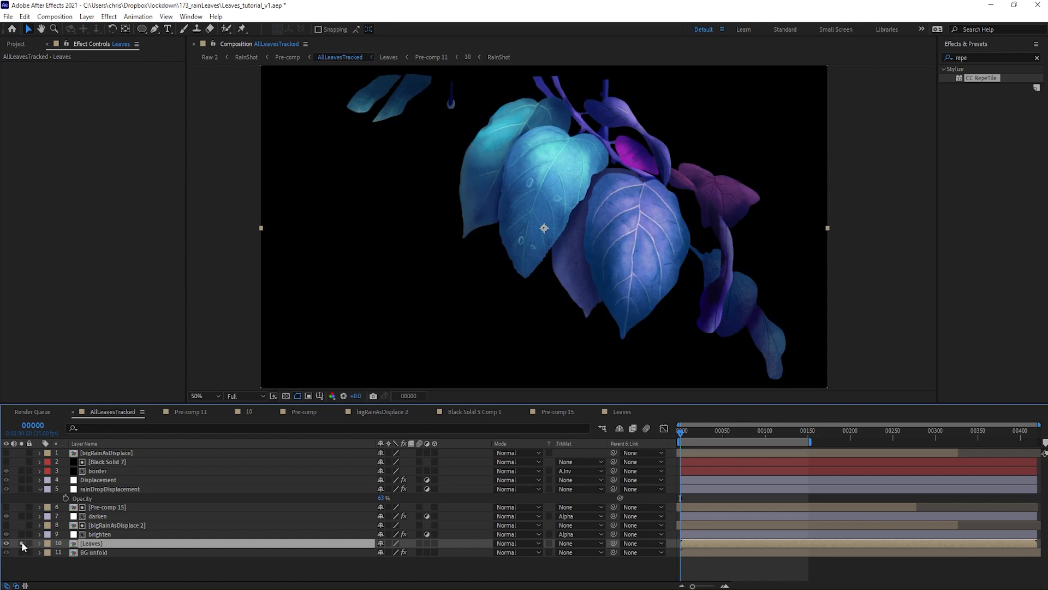
click(21, 544)
click(22, 552)
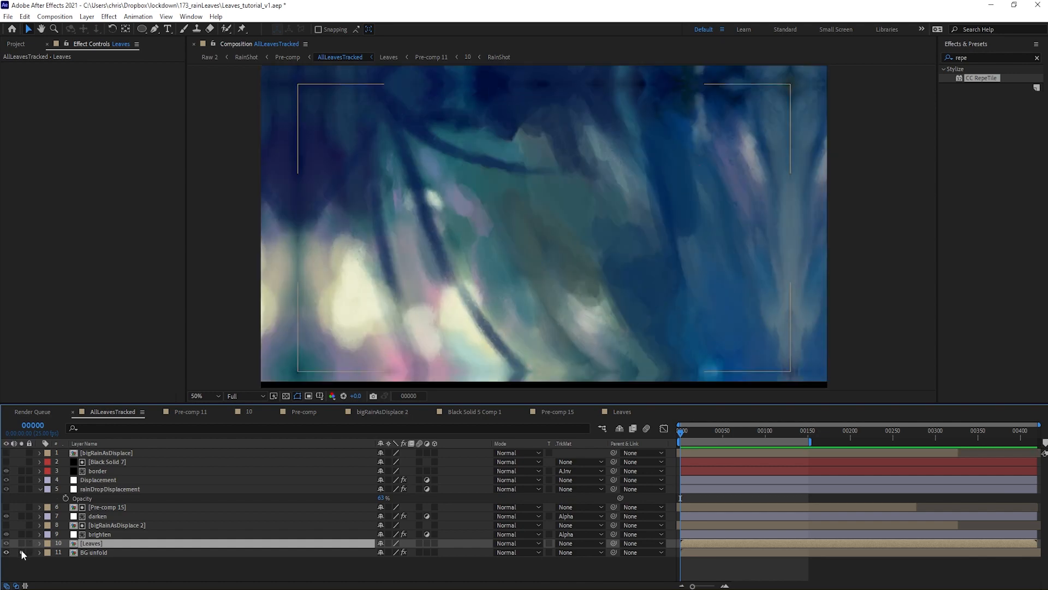
Turn off BG unfold's solo, then duplicate the Leaves and BG unfold layers and place the copies directly below rainDropDisplacement.
click(21, 550)
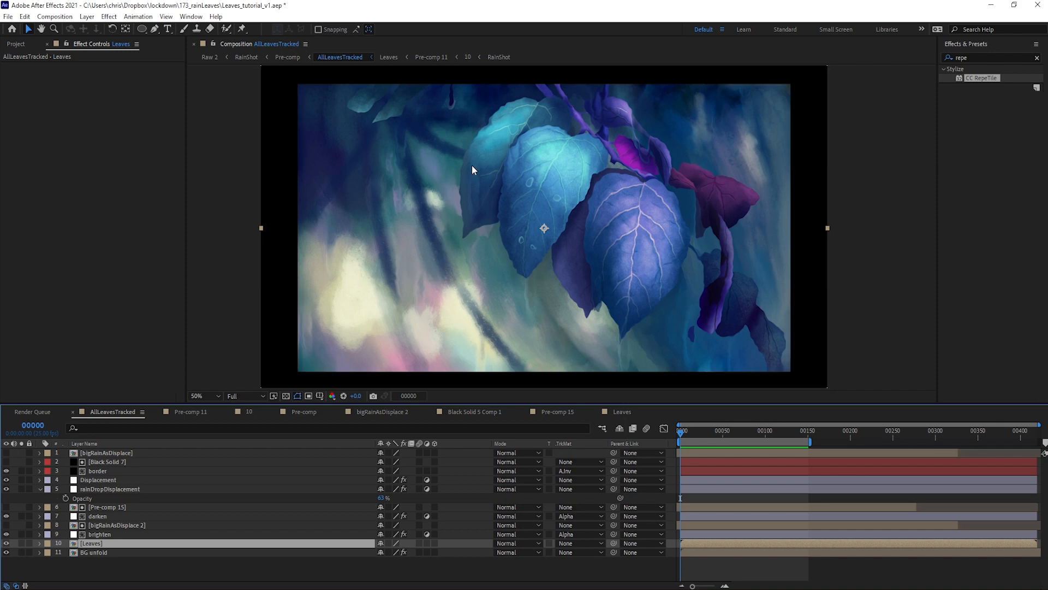
ctrl+click(95, 551)
key(ctrl+d)
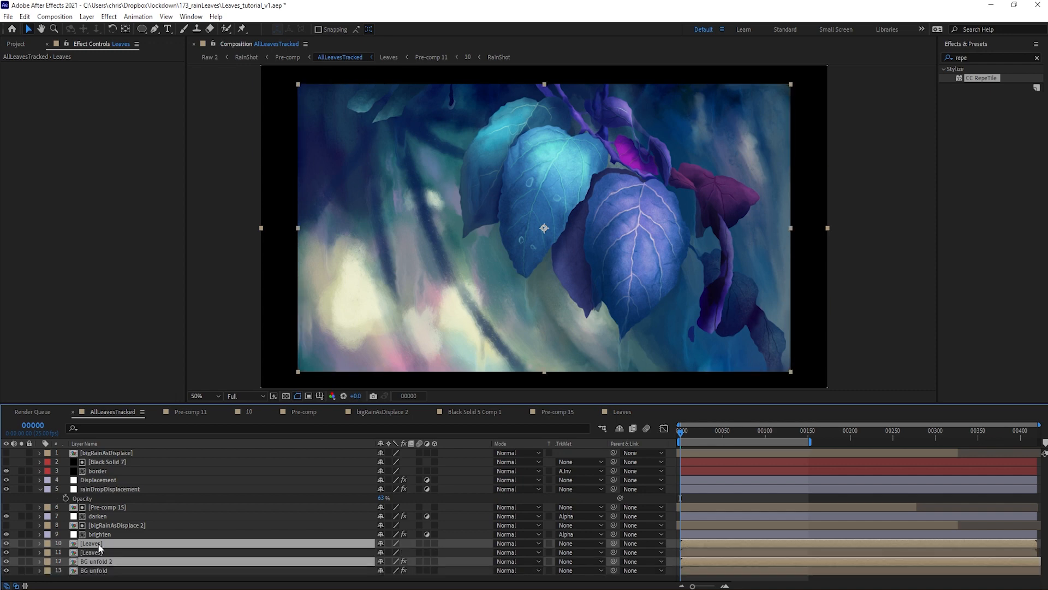
drag(99, 545, 151, 497)
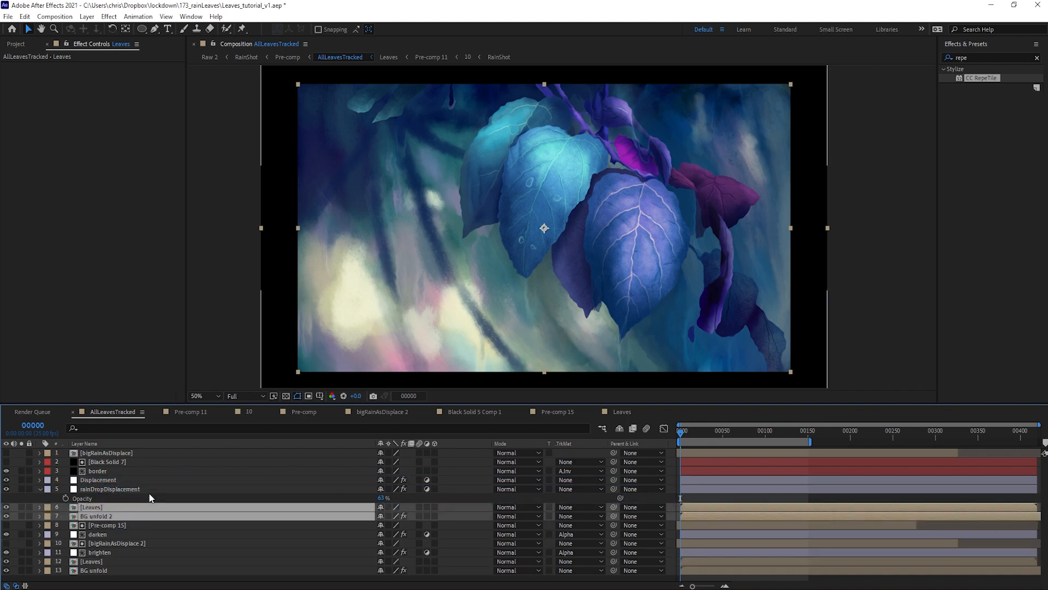
Duplicate the upper Leaves layer once more and pre-compose the two upper Leaves copies as lightWrapMatte.
click(94, 510)
key(ctrl+d)
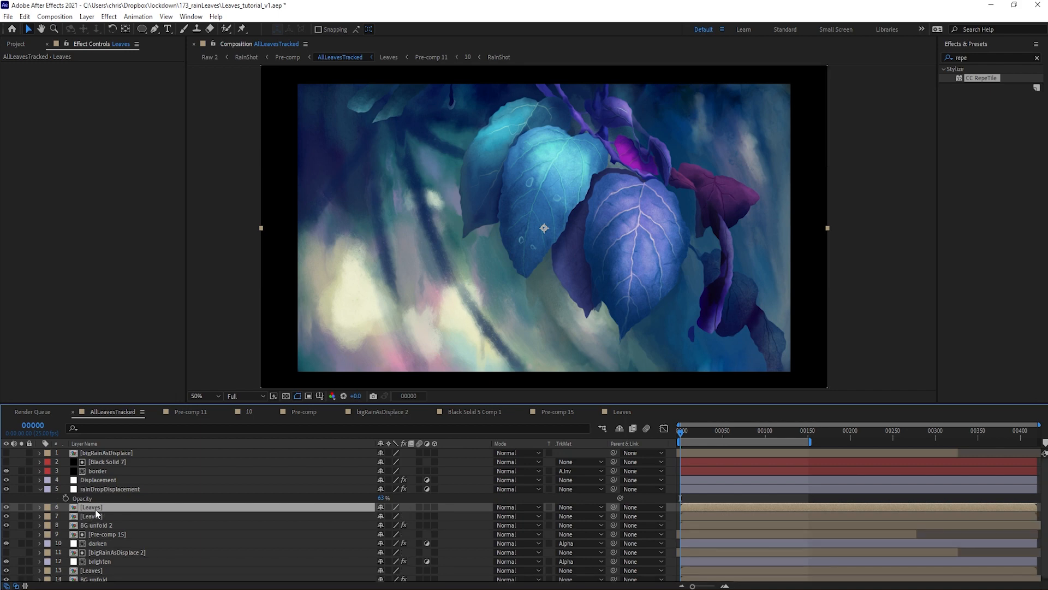
shift+click(108, 516)
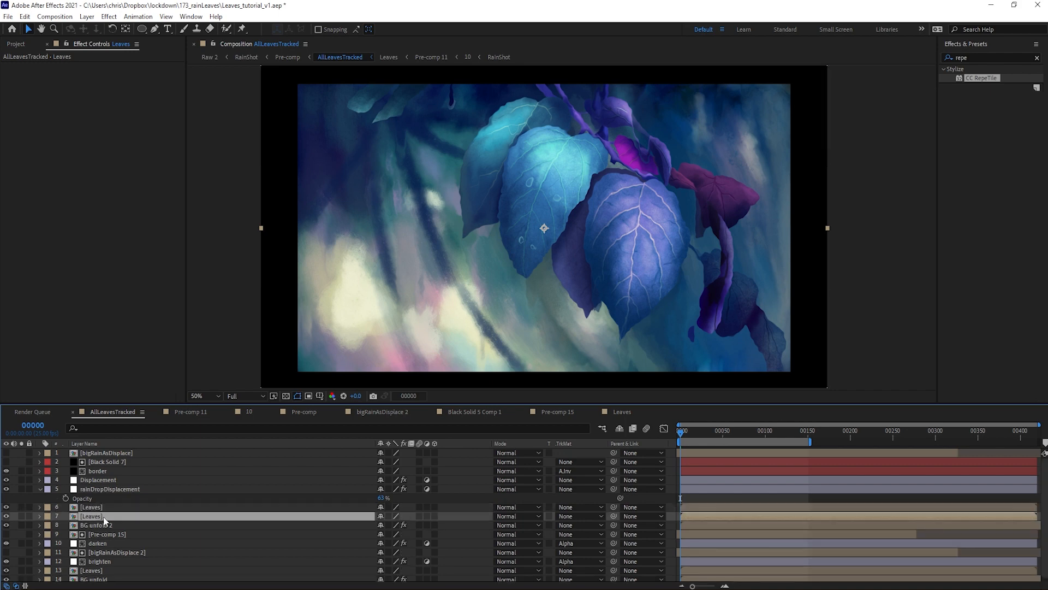
key(ctrl+shift+c)
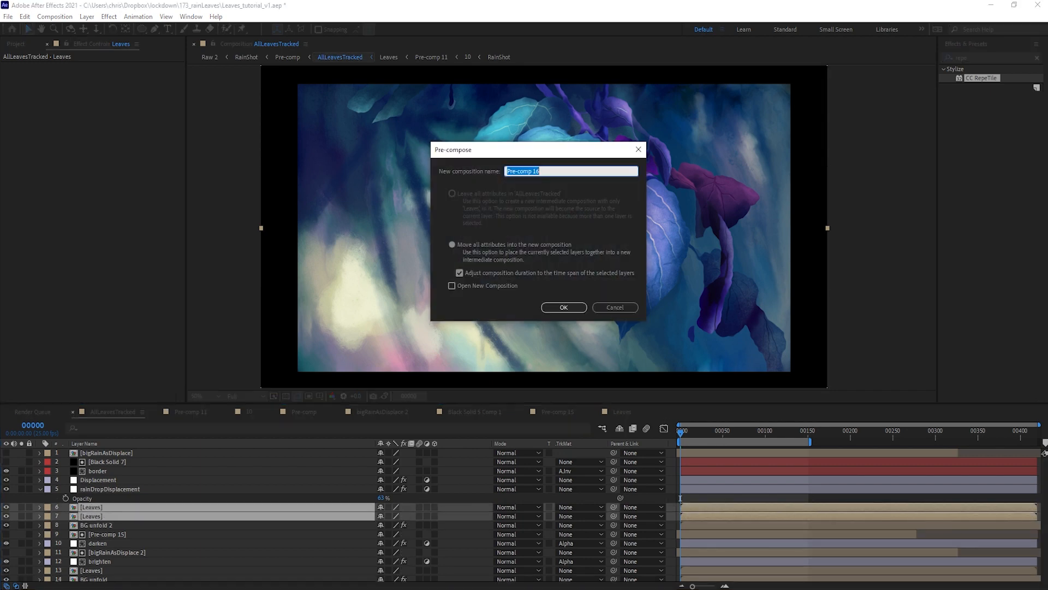
text(lightWrapMatte)
key(Return)
Inside the lightWrapMatte composition, set the lower Leaves layer to use the upper one as an alpha inverted track matte.
double_click(108, 509)
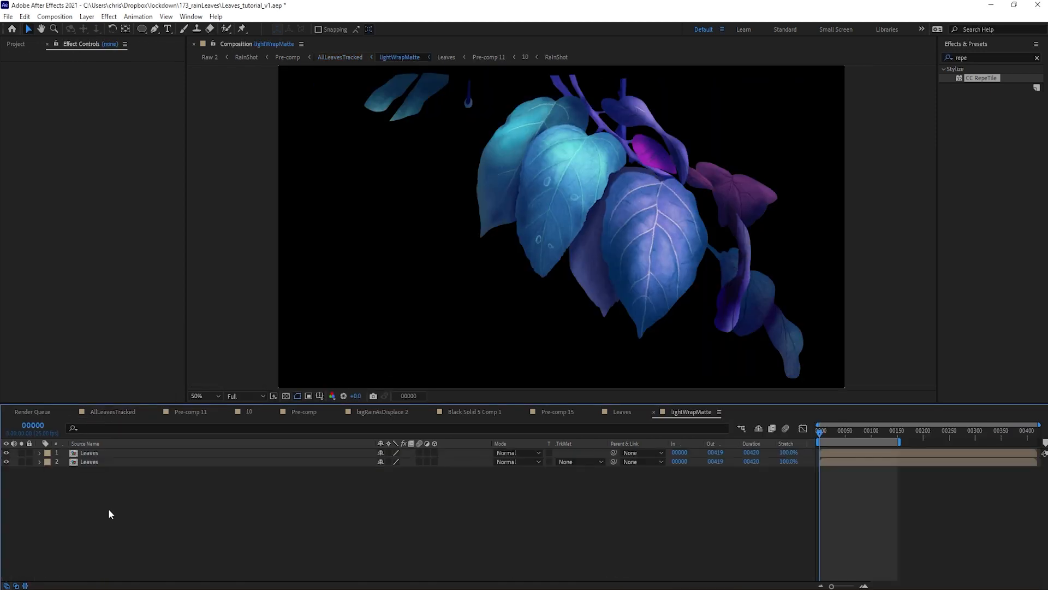
click(118, 462)
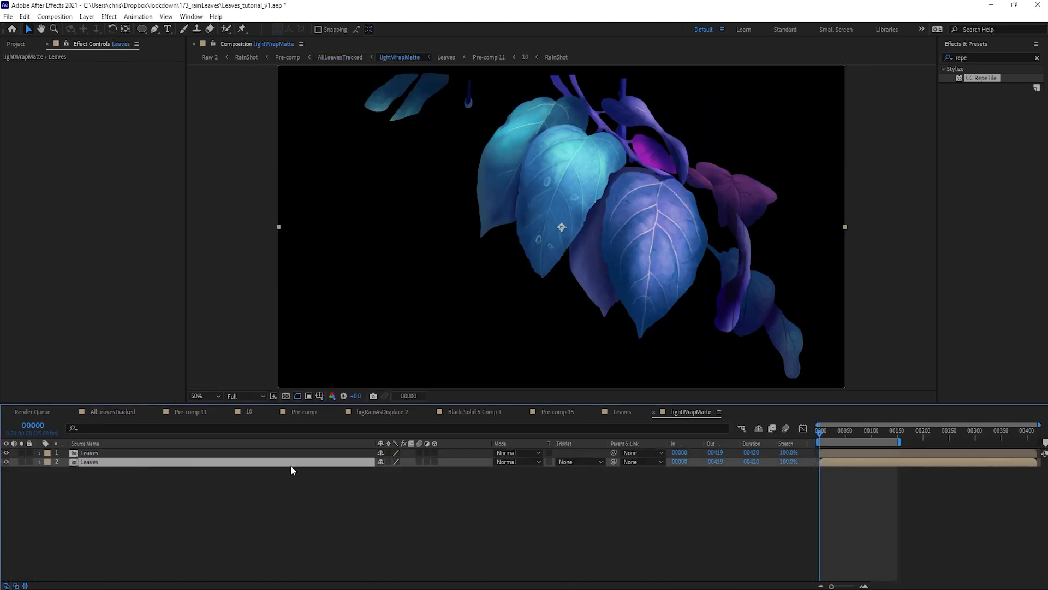
click(565, 463)
click(582, 499)
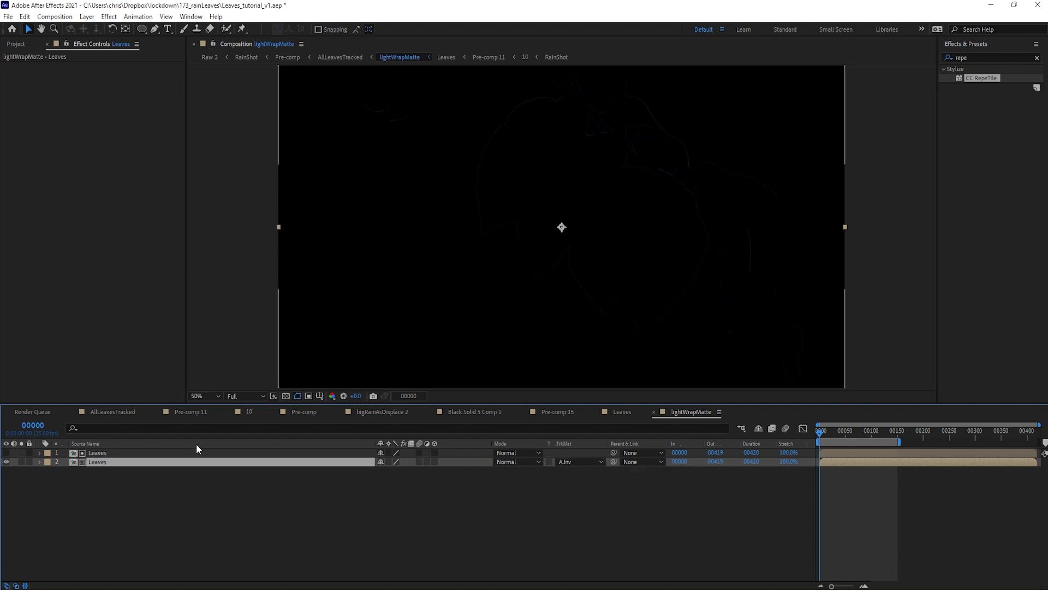
Apply Fast Box Blur to the upper Leaves layer with a blur radius of 14 and preview the edge matte.
click(134, 454)
click(109, 17)
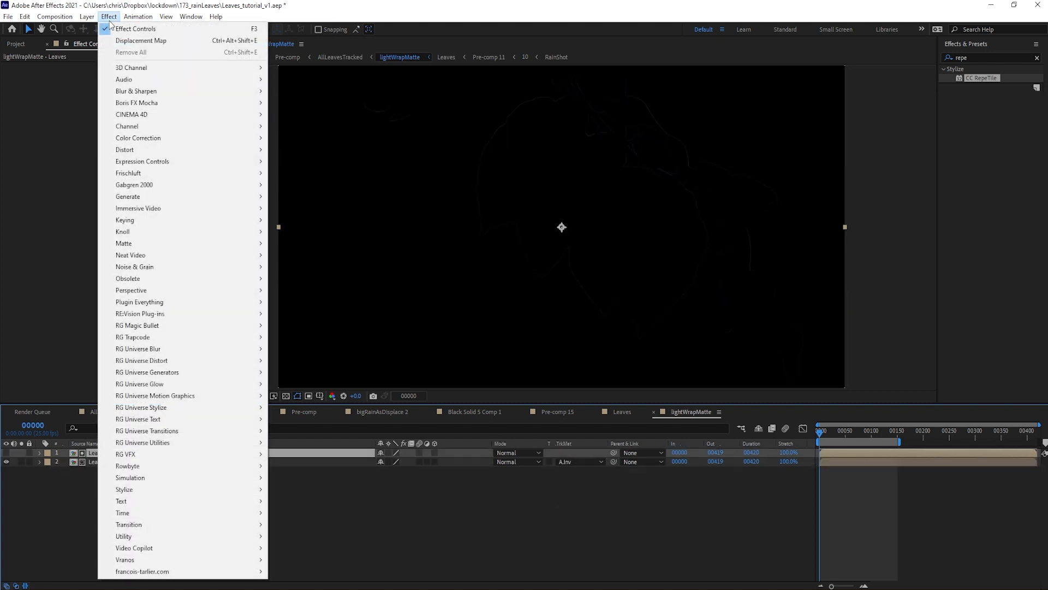
mouse_move(139, 91)
click(316, 208)
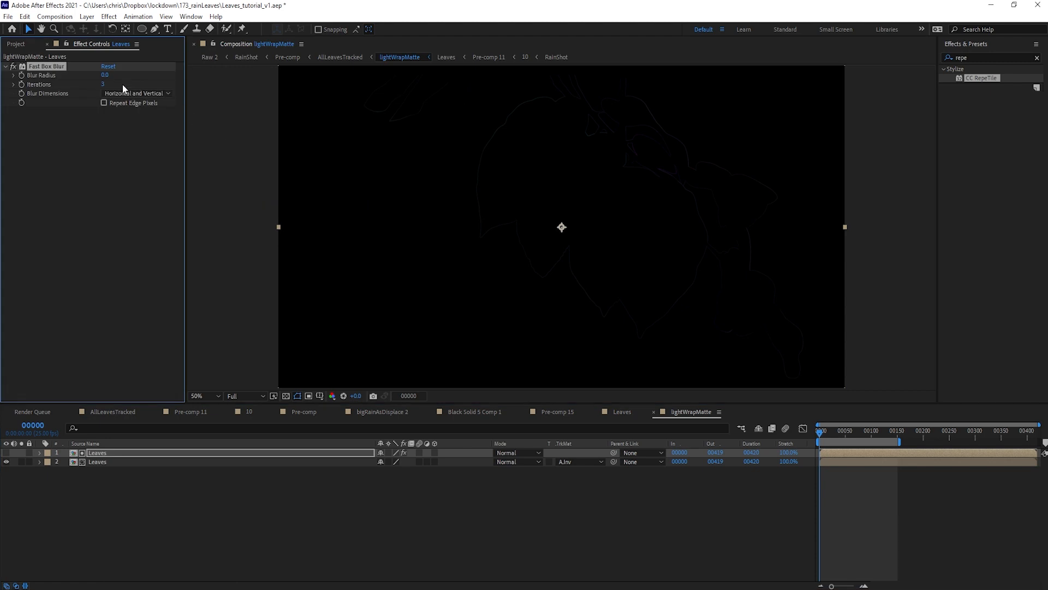
drag(106, 75, 115, 74)
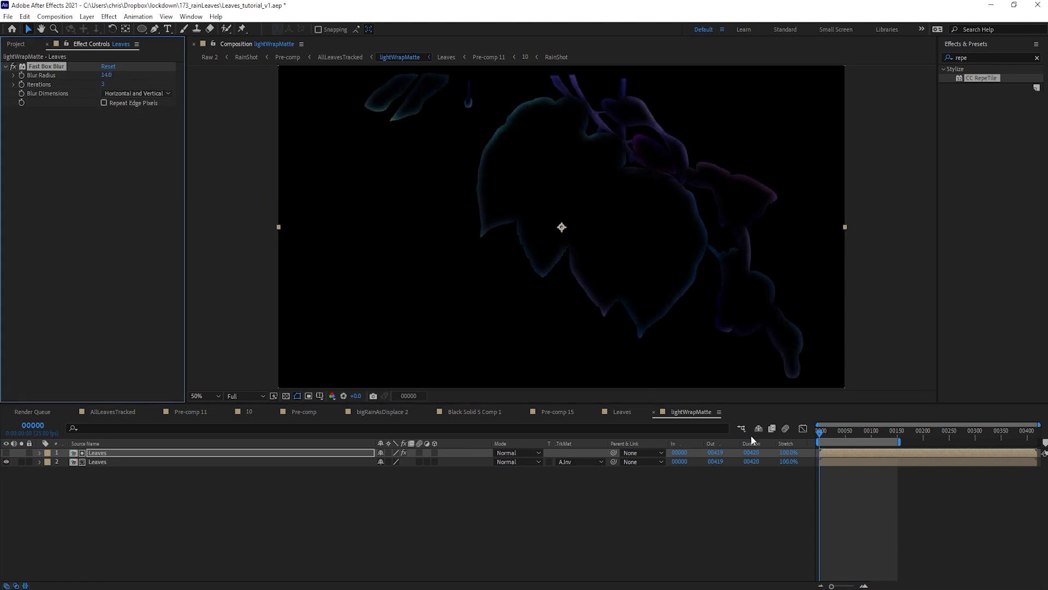
key(space)
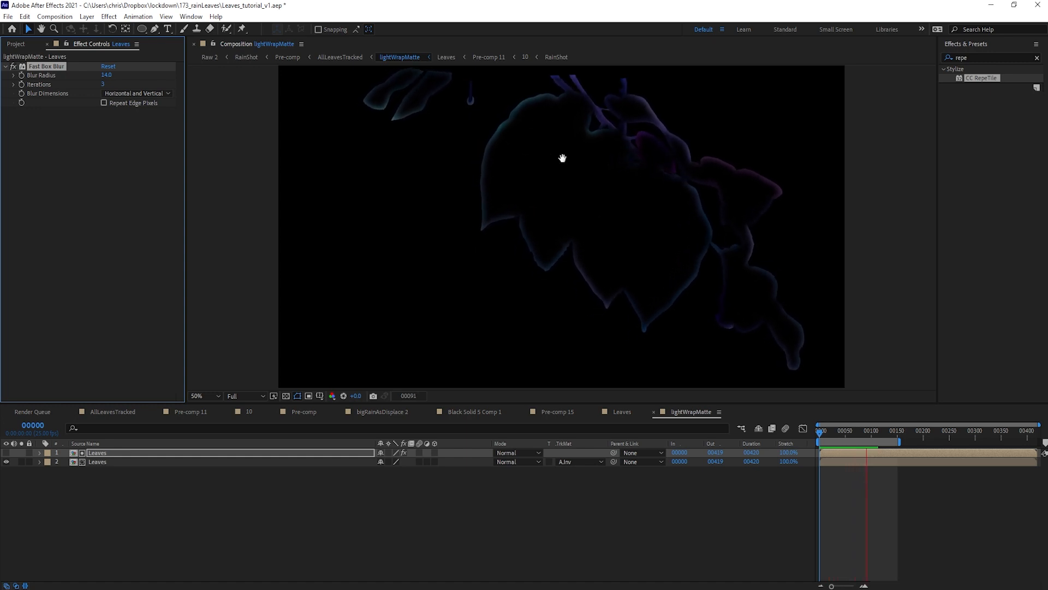
Return to AllLeavesTracked and solo the lightWrapMatte layer to inspect its edges and transparency around frame 38.
key(Tab)
click(447, 494)
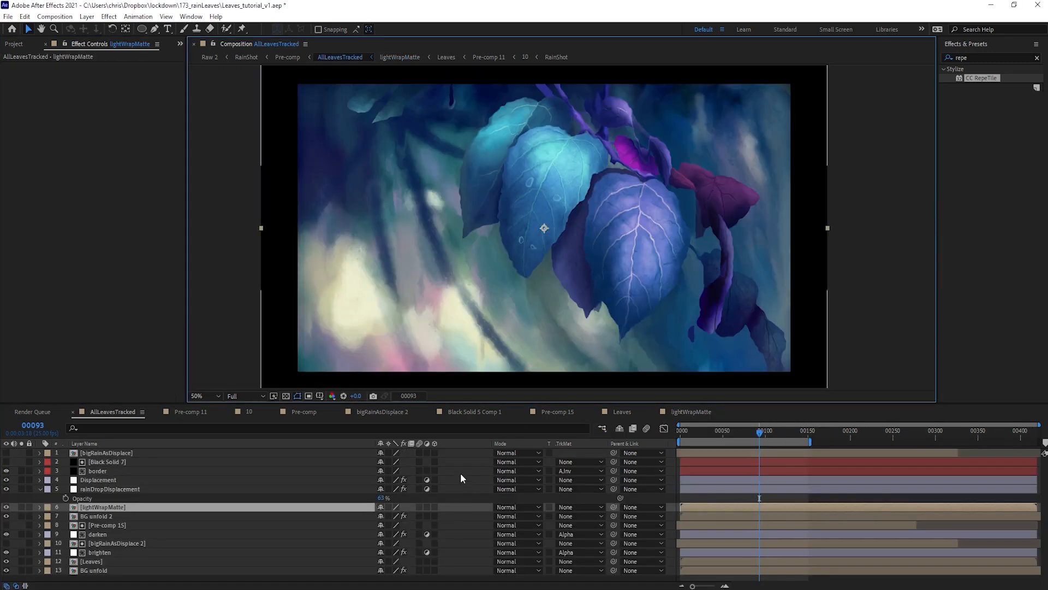
click(22, 506)
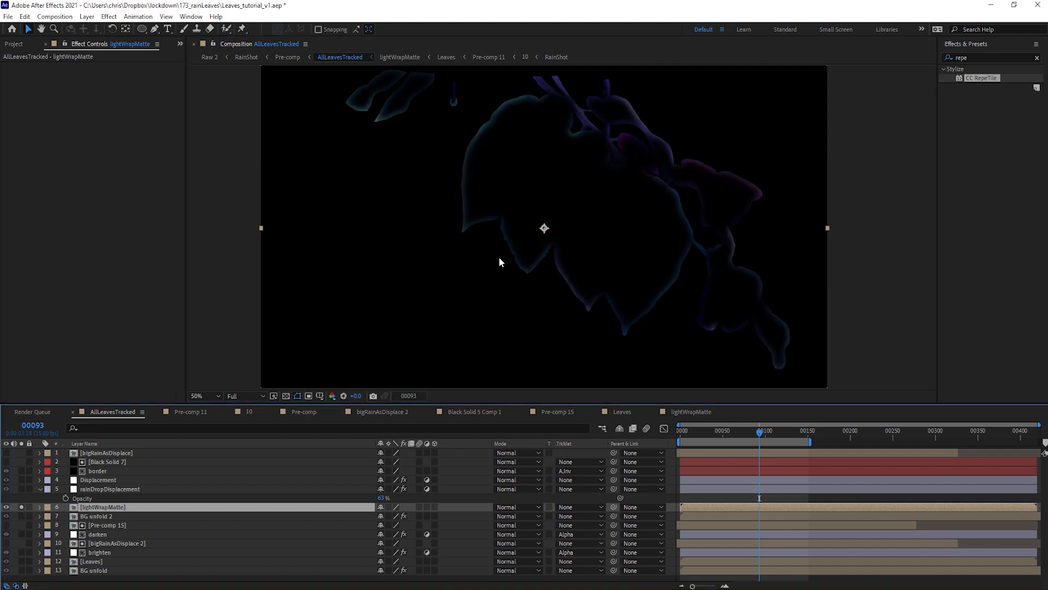
click(714, 432)
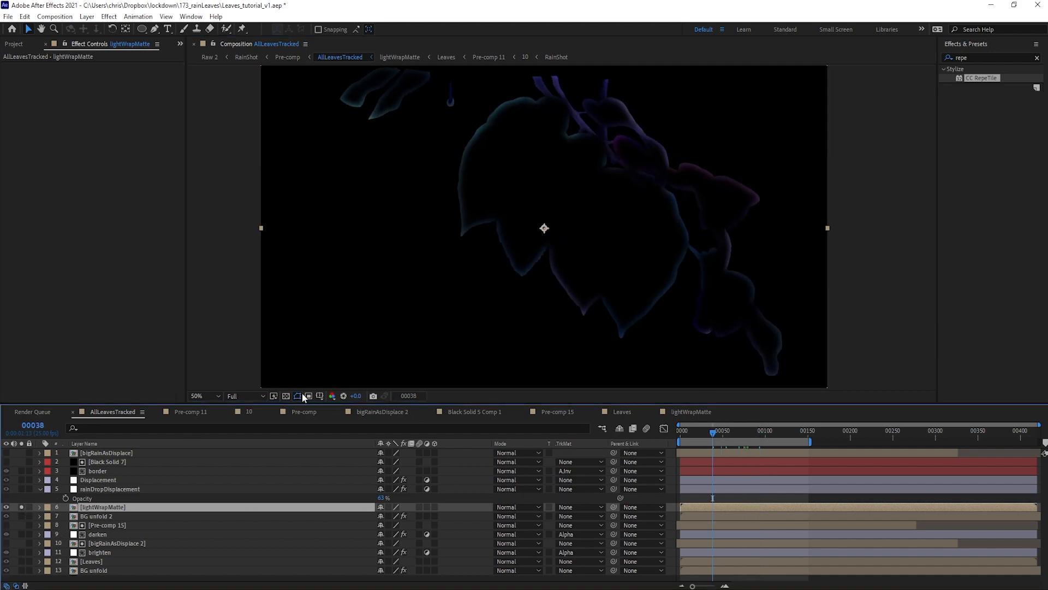
click(288, 396)
click(288, 396)
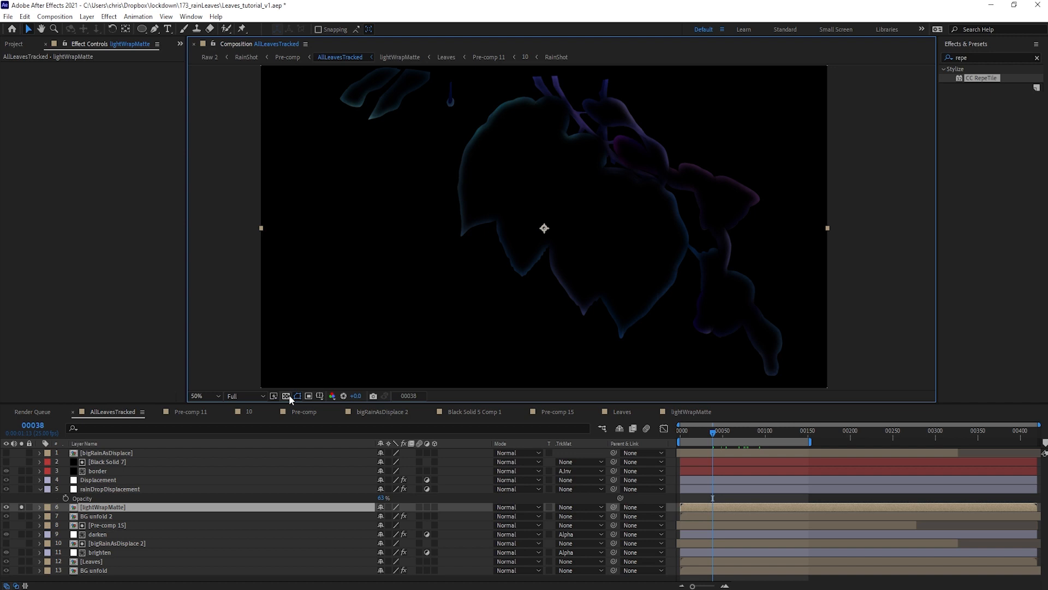
Solo BG unfold 2, set its track matte to Alpha using lightWrapMatte, and preview the result.
click(104, 516)
click(21, 516)
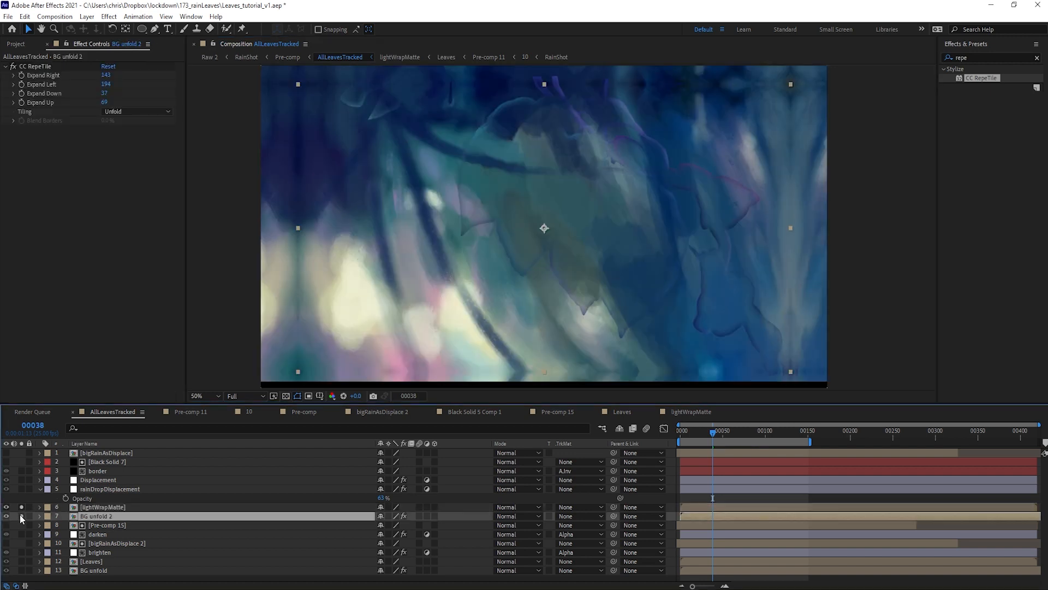
click(568, 516)
click(576, 543)
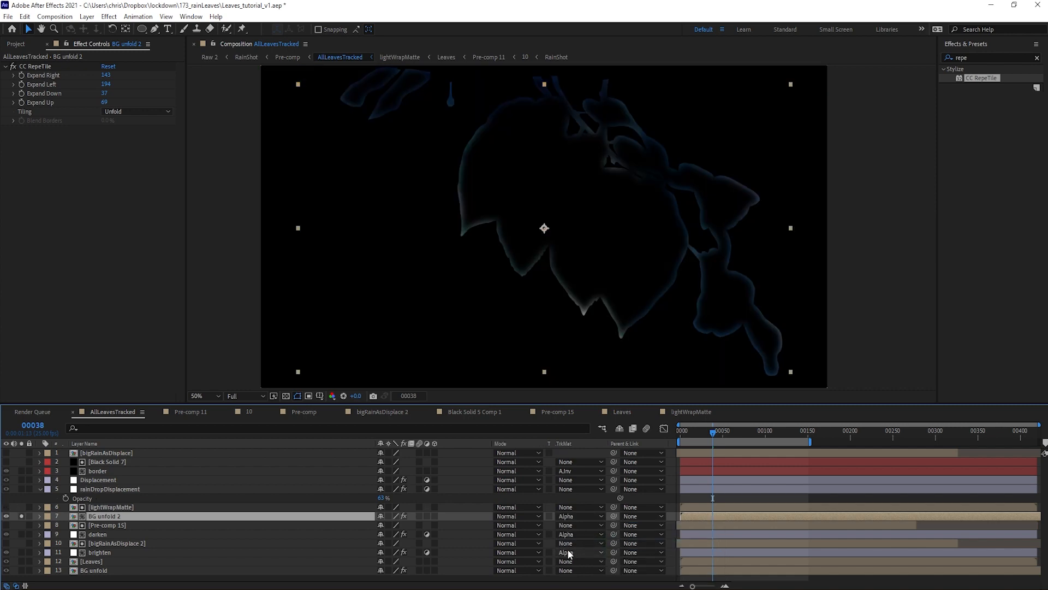
key(space)
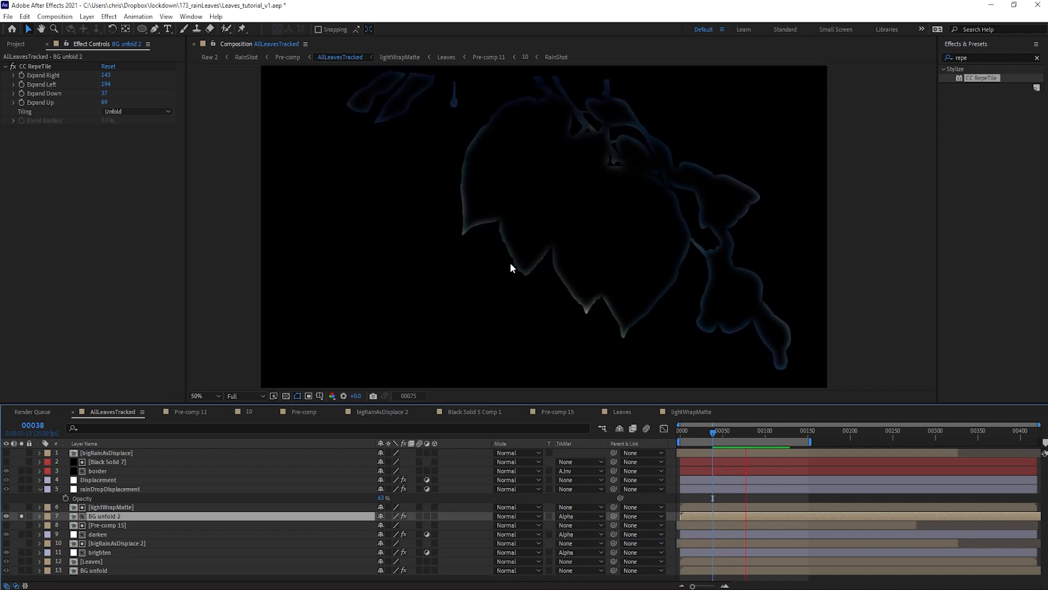
key(space)
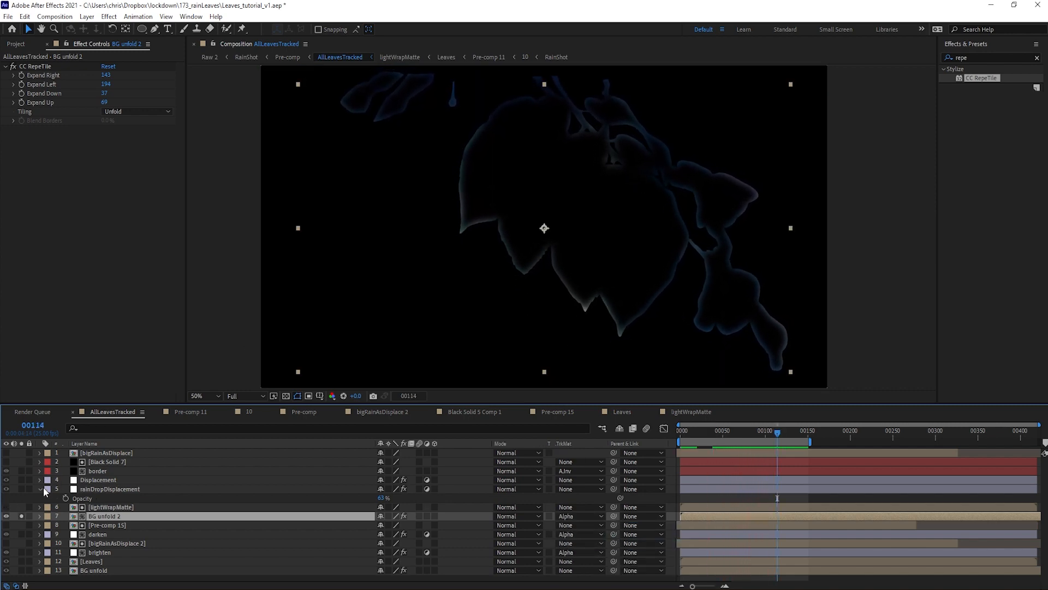
Unsolo BG unfold 2, compare the leaves with the layer switched off and on, and examine the leaf edges close up.
click(22, 516)
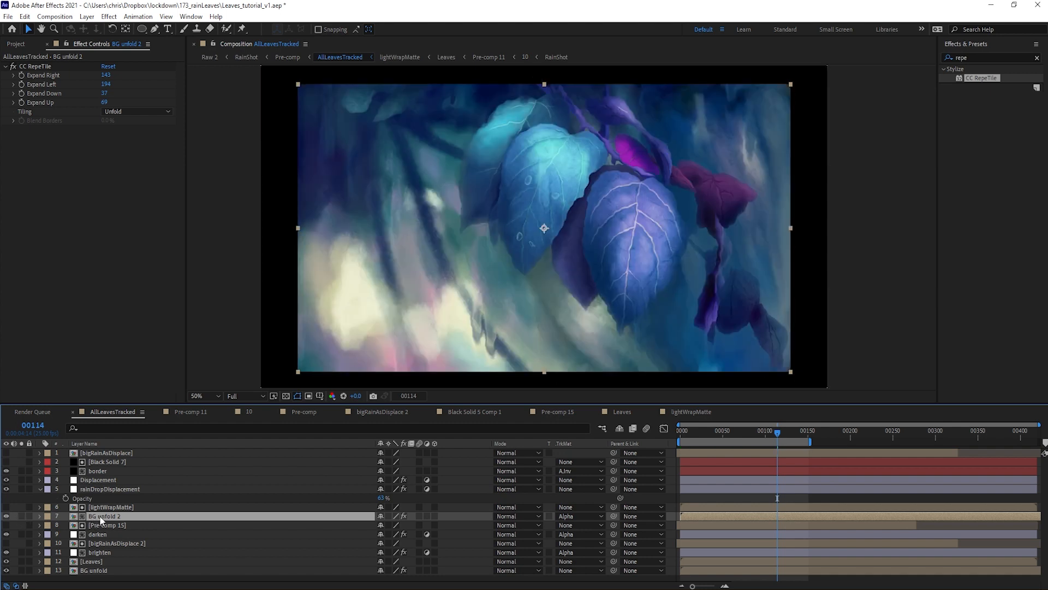
click(6, 516)
click(5, 516)
click(5, 517)
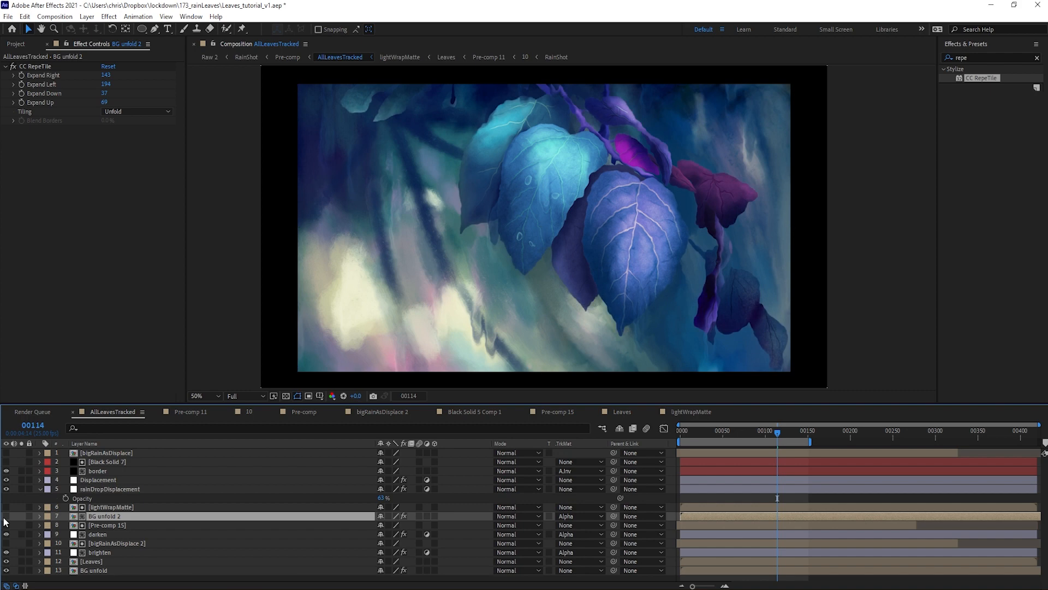
click(5, 517)
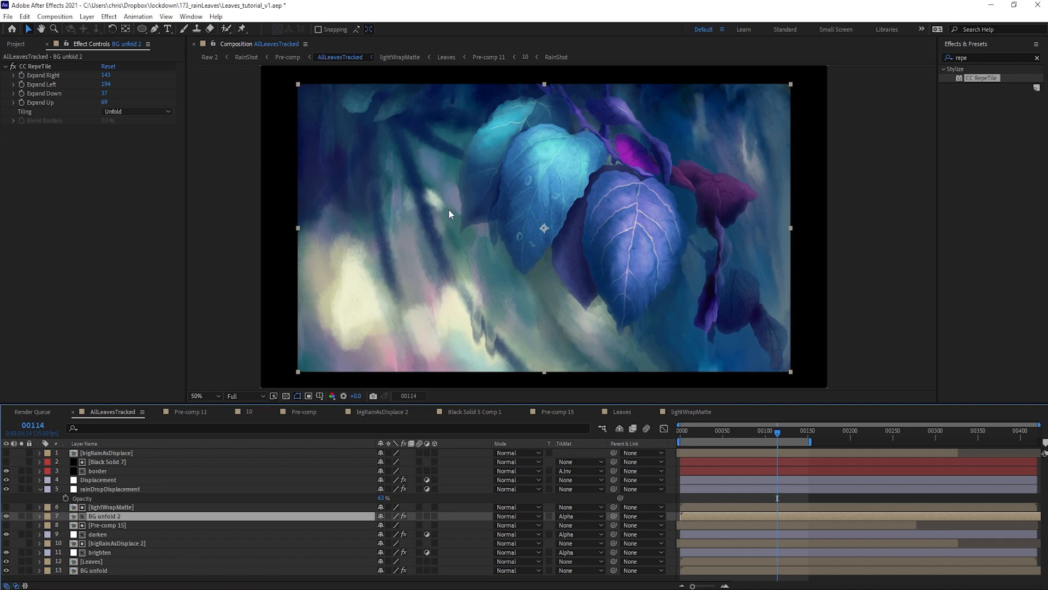
drag(490, 192, 531, 190)
scroll(505, 183, up, 1)
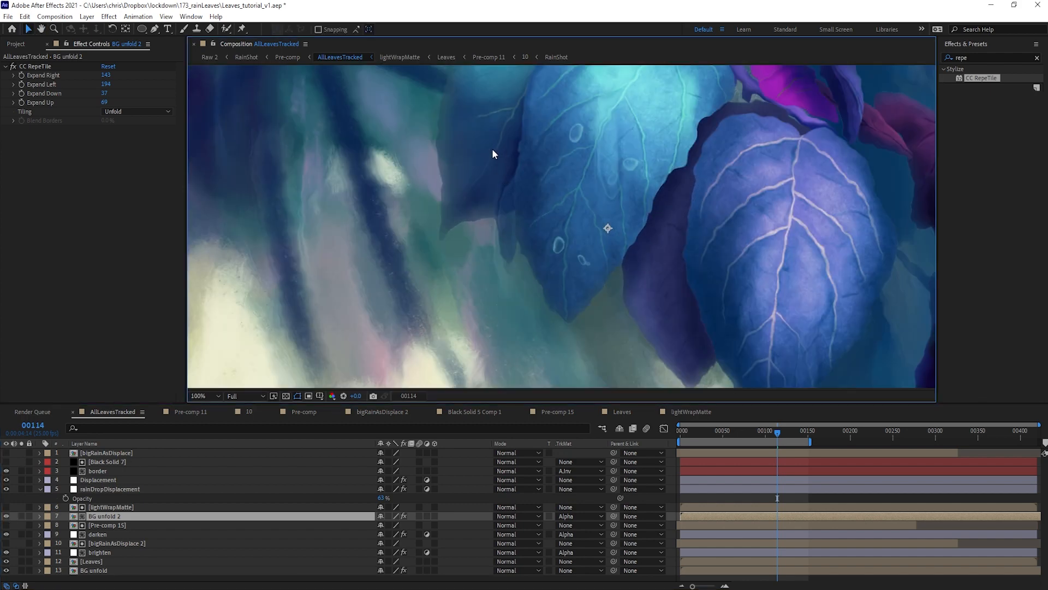
scroll(437, 164, down, 1)
scroll(430, 223, down, 1)
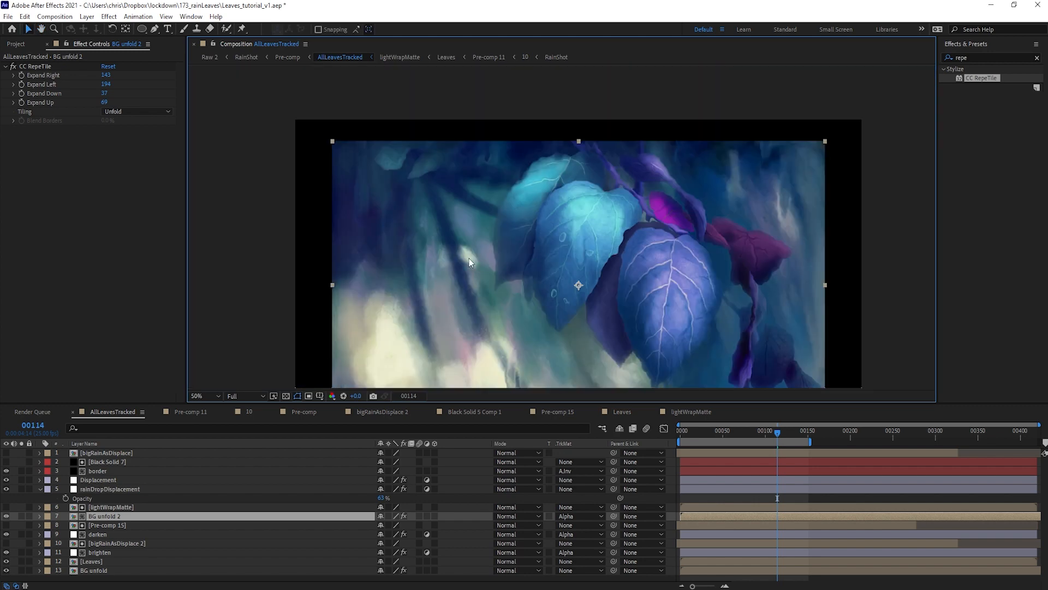
key(v)
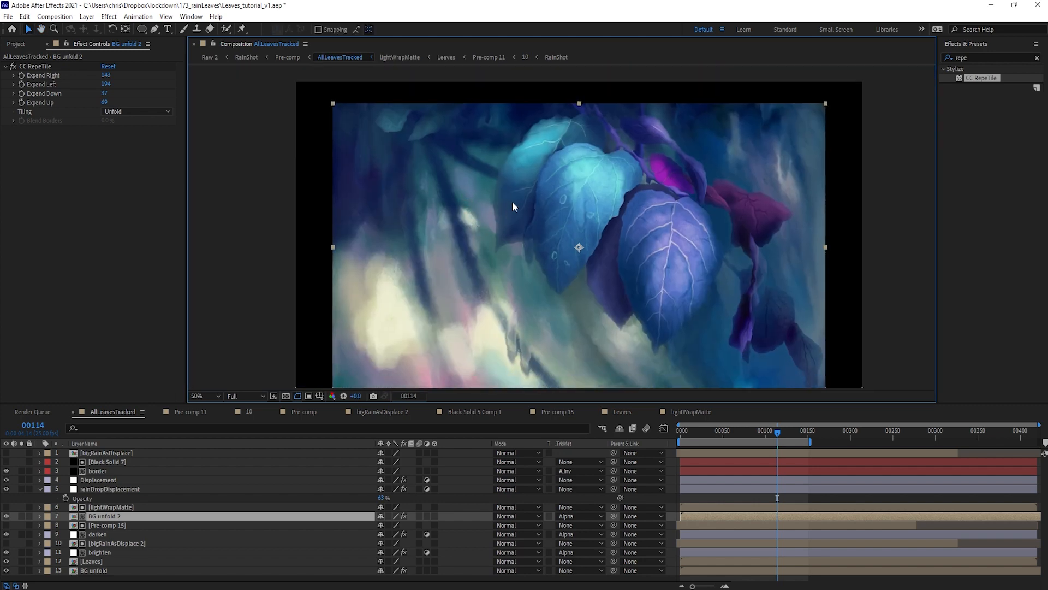
Apply the Fast Box Blur effect to the BG unfold 2 layer.
click(109, 16)
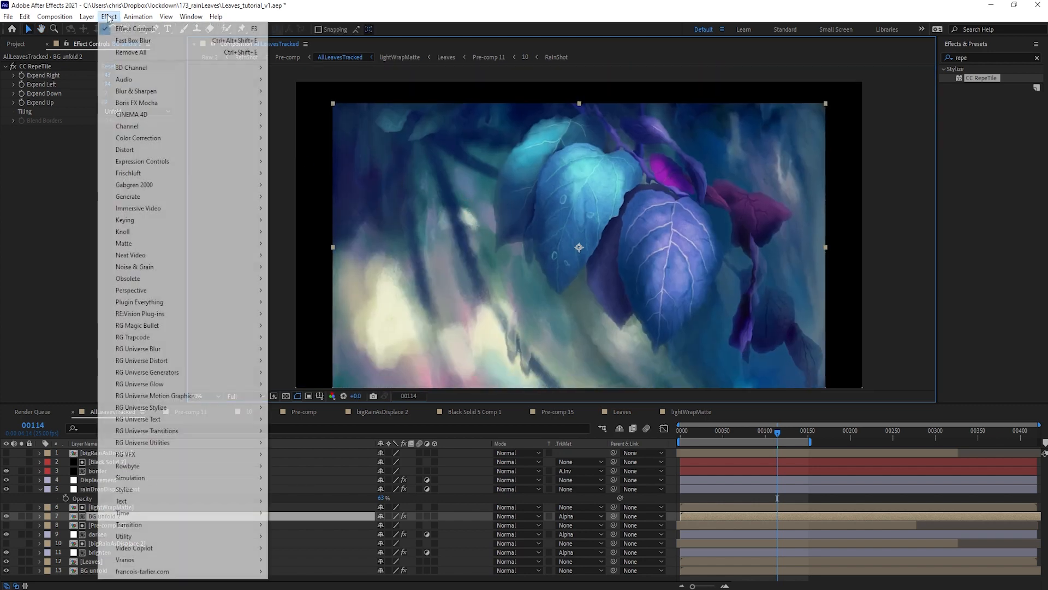
mouse_move(149, 93)
click(336, 206)
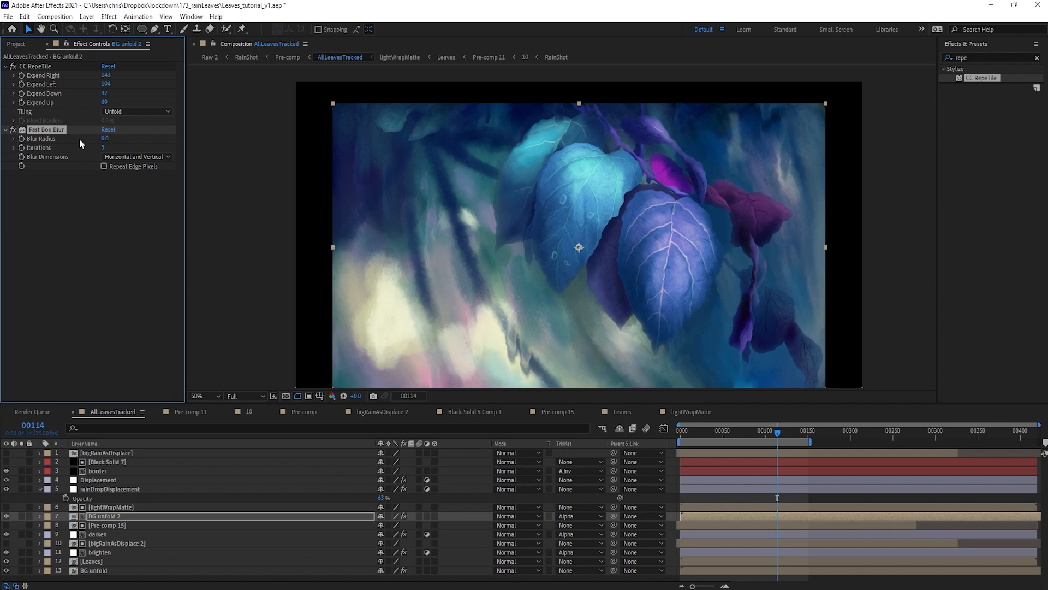
Try a Fast Box Blur radius of 421 on BG unfold 2, inspect the leaf edges, and reset the radius to 0.
scroll(484, 135, up, 6)
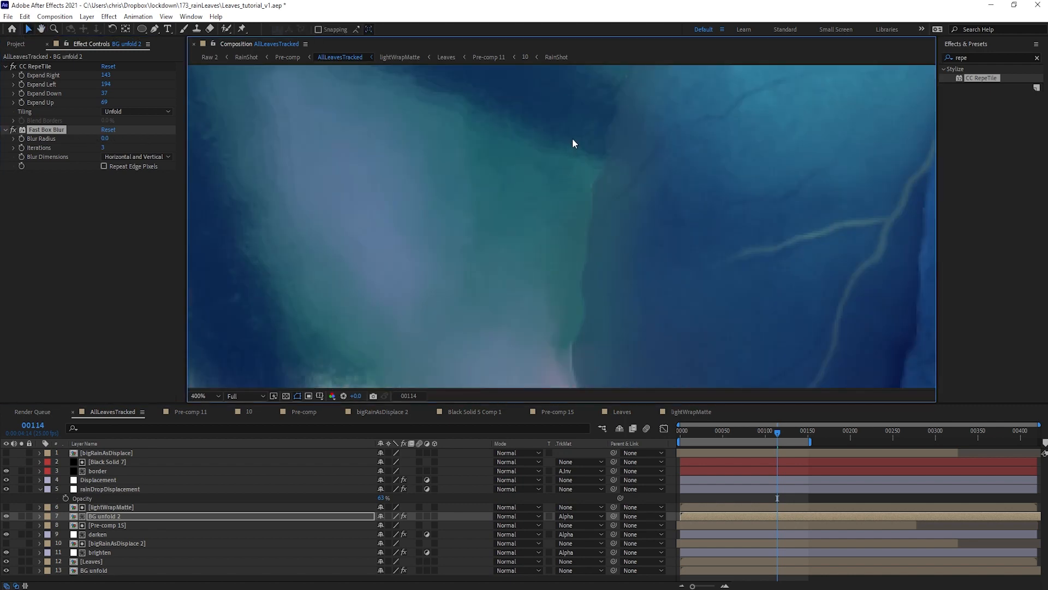
scroll(572, 143, down, 2)
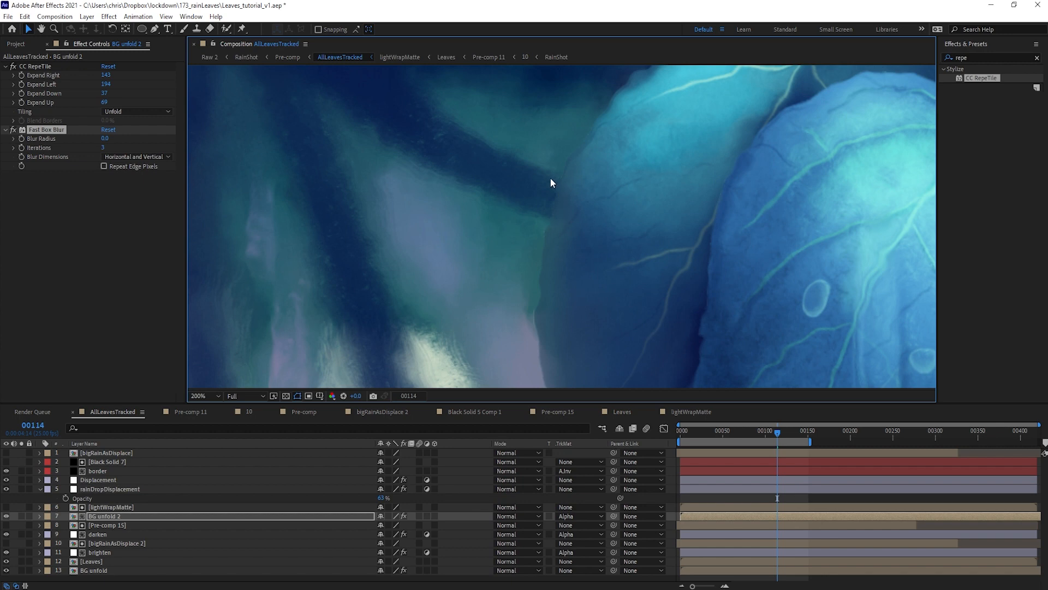
drag(105, 139, 117, 140)
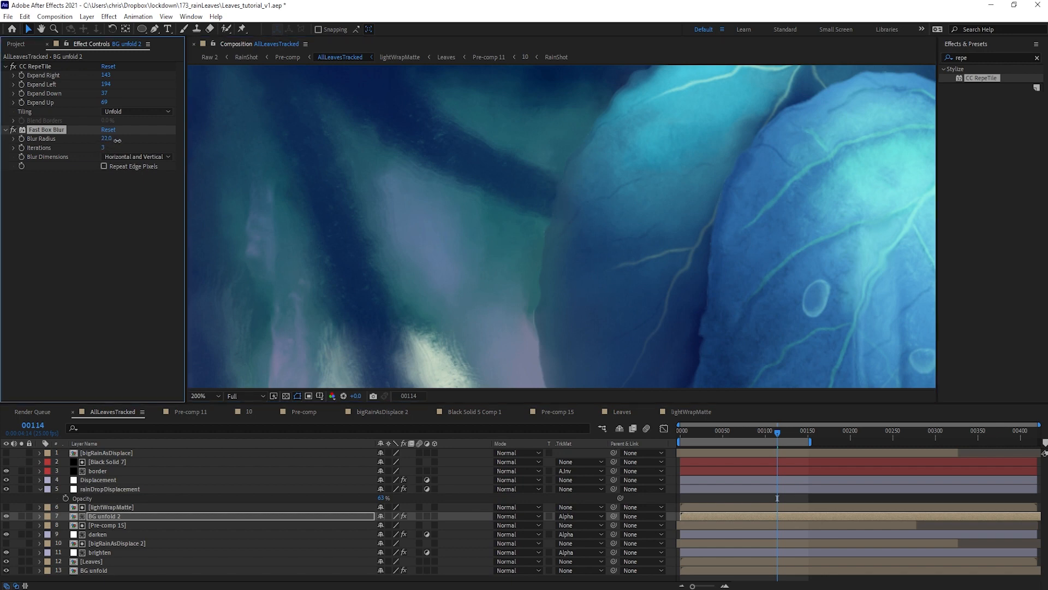
drag(317, 172, 339, 173)
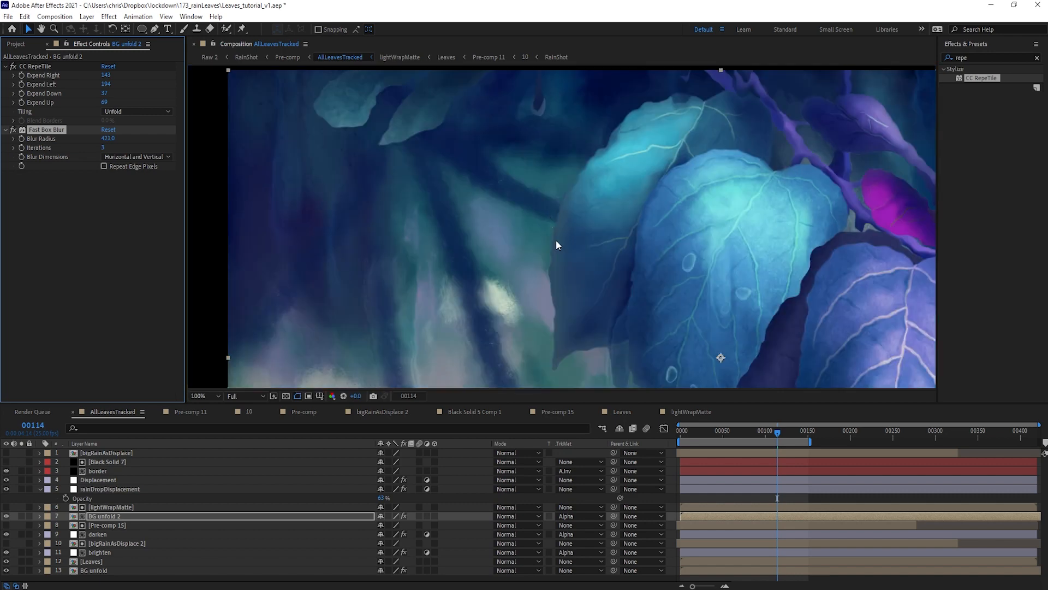
key(space)
drag(554, 244, 484, 110)
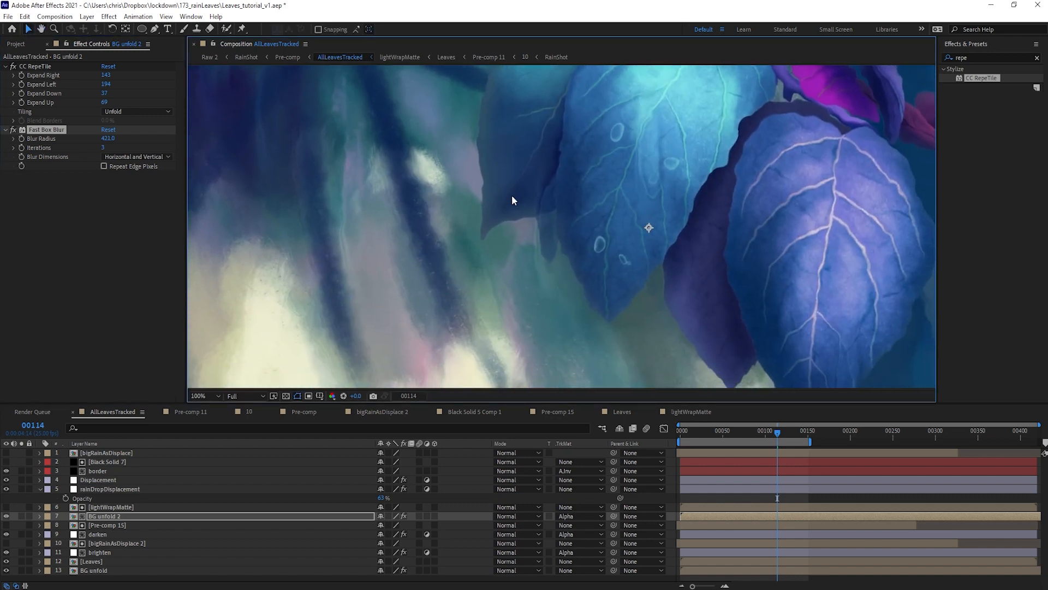
key(space)
drag(470, 149, 465, 233)
click(104, 131)
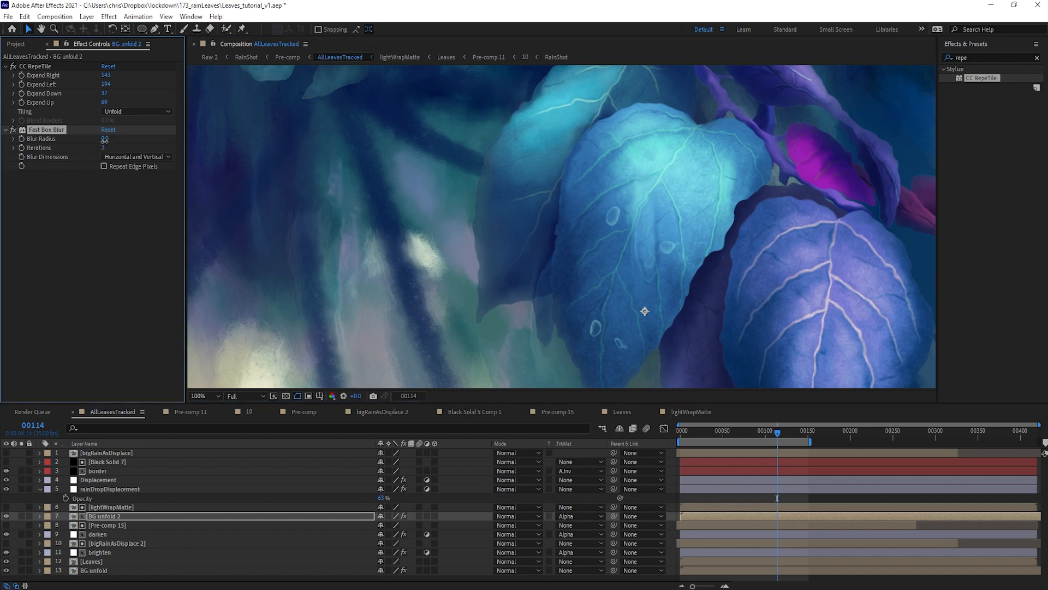
Set the Fast Box Blur radius on BG unfold 2 to 20.
drag(108, 141, 114, 142)
scroll(493, 175, down, 1)
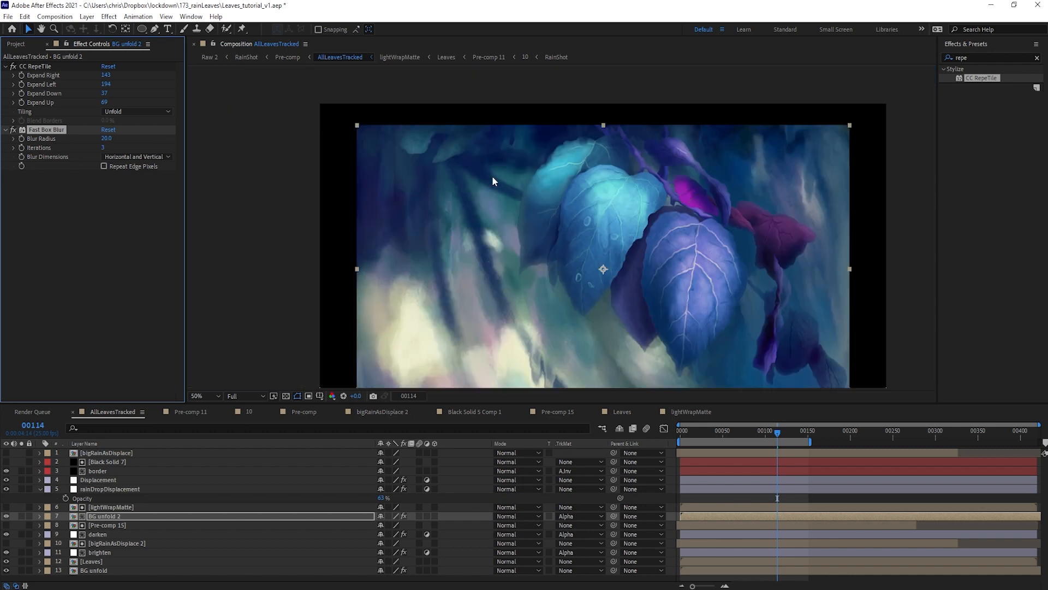
key(space)
drag(513, 208, 496, 170)
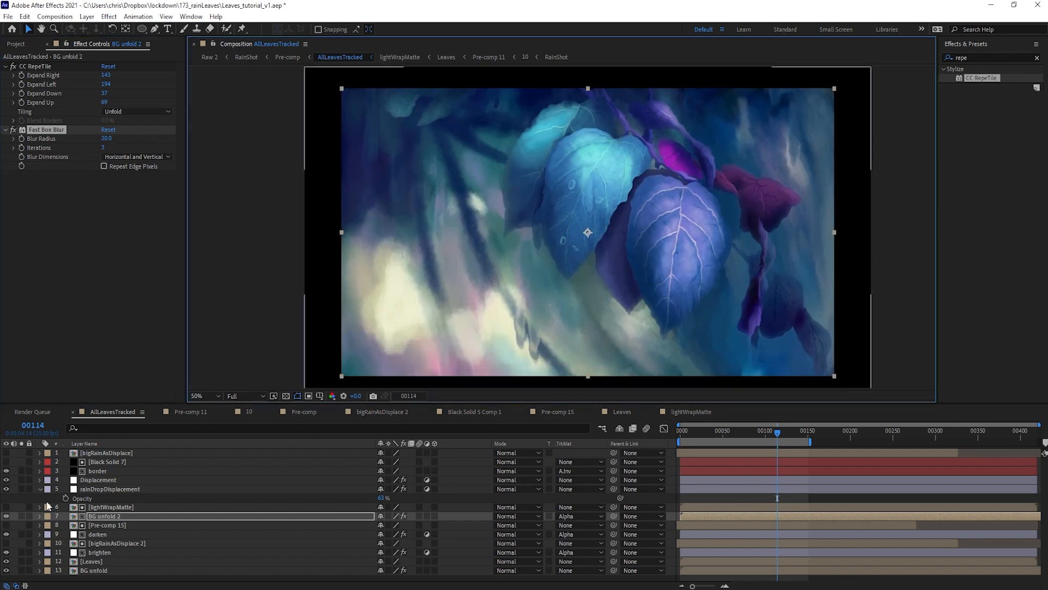
Compare the leaf edges with the BG unfold 2 layer switched off and on.
click(6, 516)
click(6, 517)
click(6, 517)
click(6, 516)
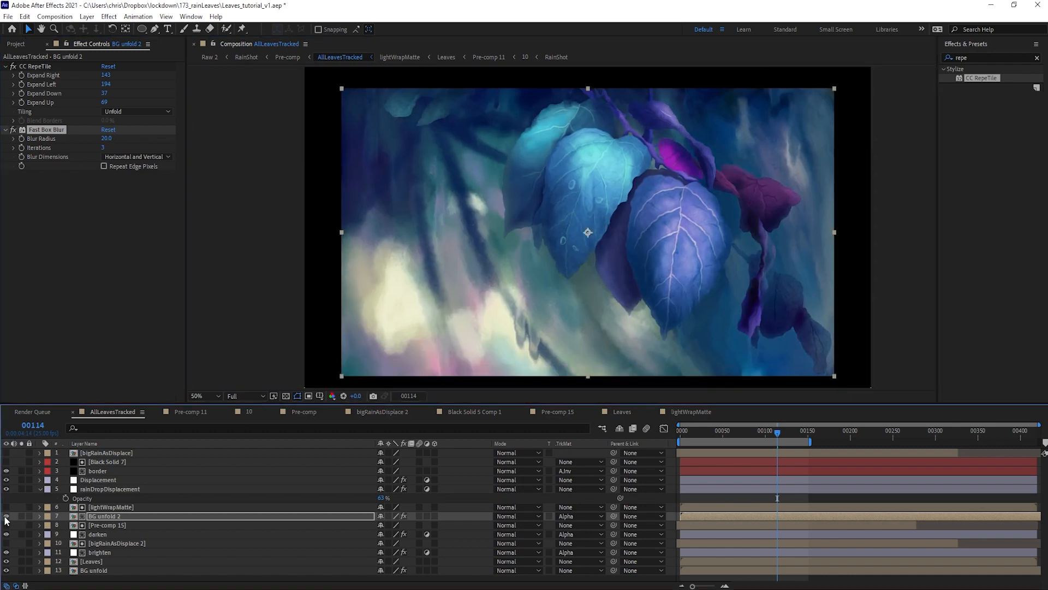
Set the blending mode of the BG unfold 2 layer to Add.
click(112, 520)
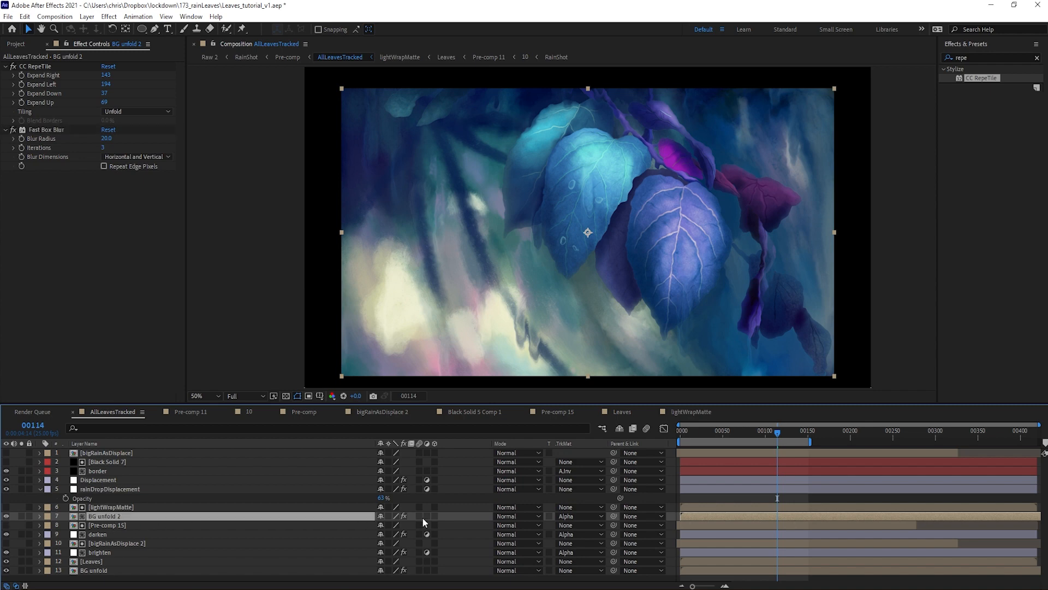
click(499, 517)
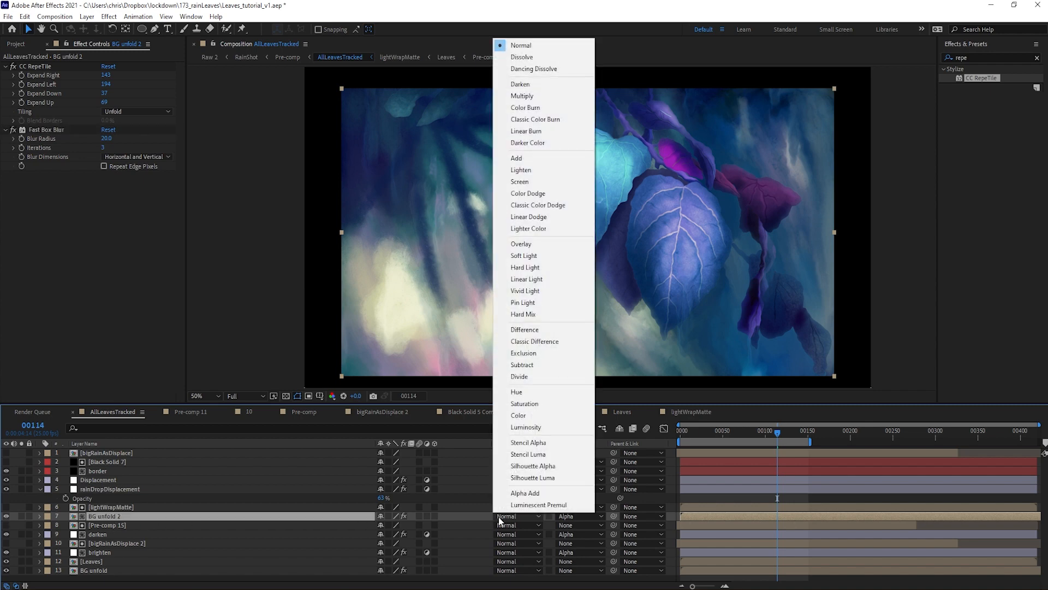
click(516, 158)
Lower the opacity of BG unfold 2 to 35% and preview the composition from the first frame.
key(t)
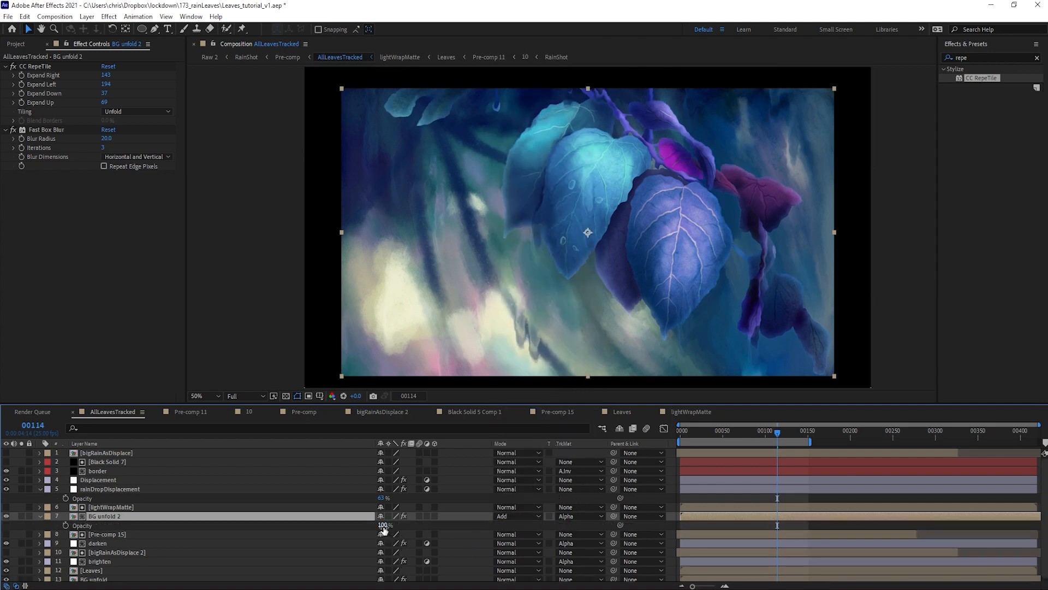
drag(383, 525, 262, 533)
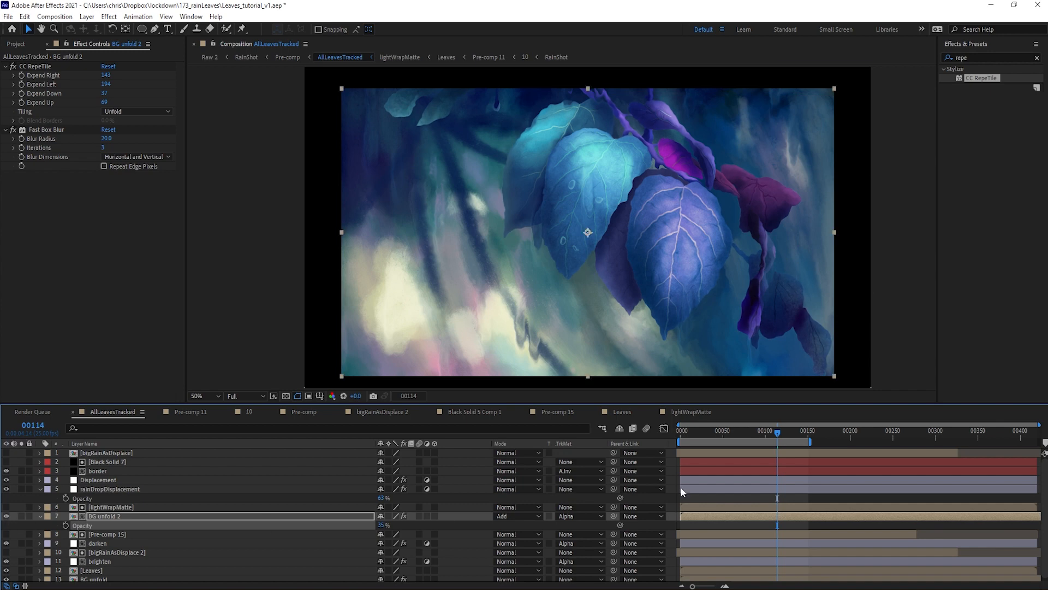
key(Home)
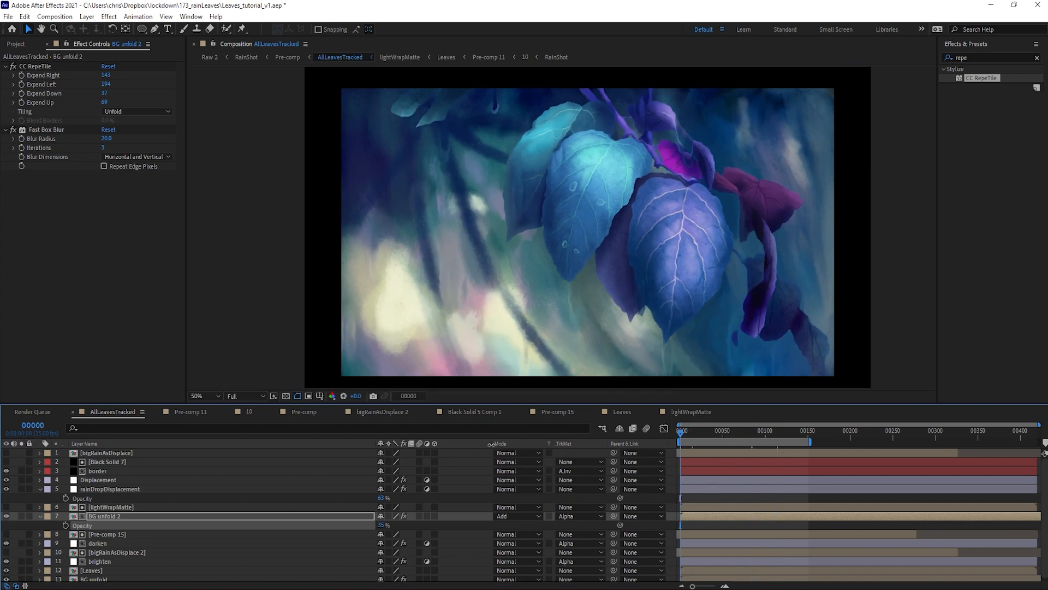
key(space)
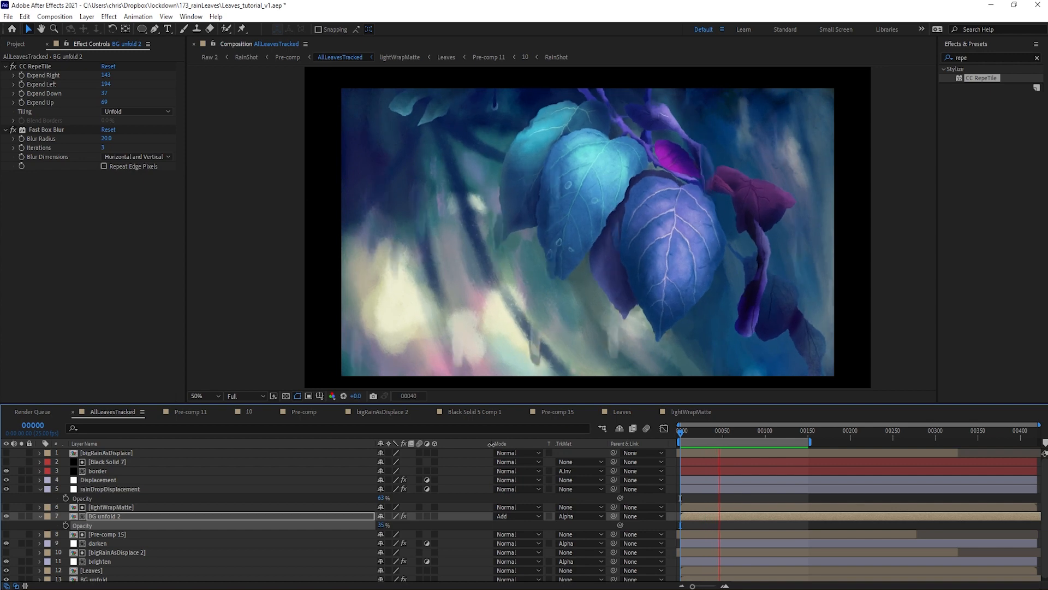